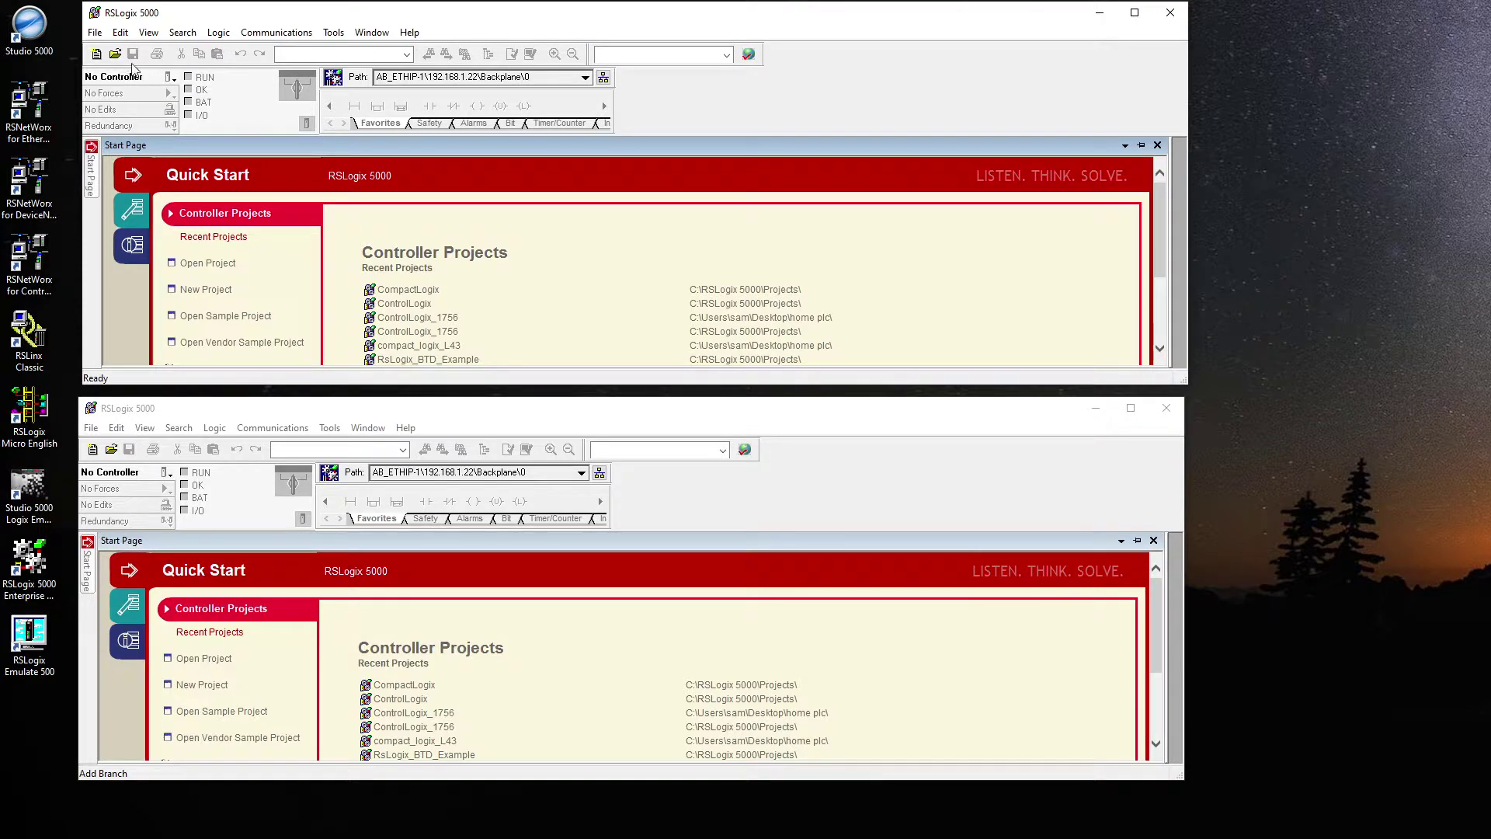
Create a 1768-L43 CompactLogix5343 controller project at revision 20 named CompactLogix_L43, replacing the existing project file.
click(96, 54)
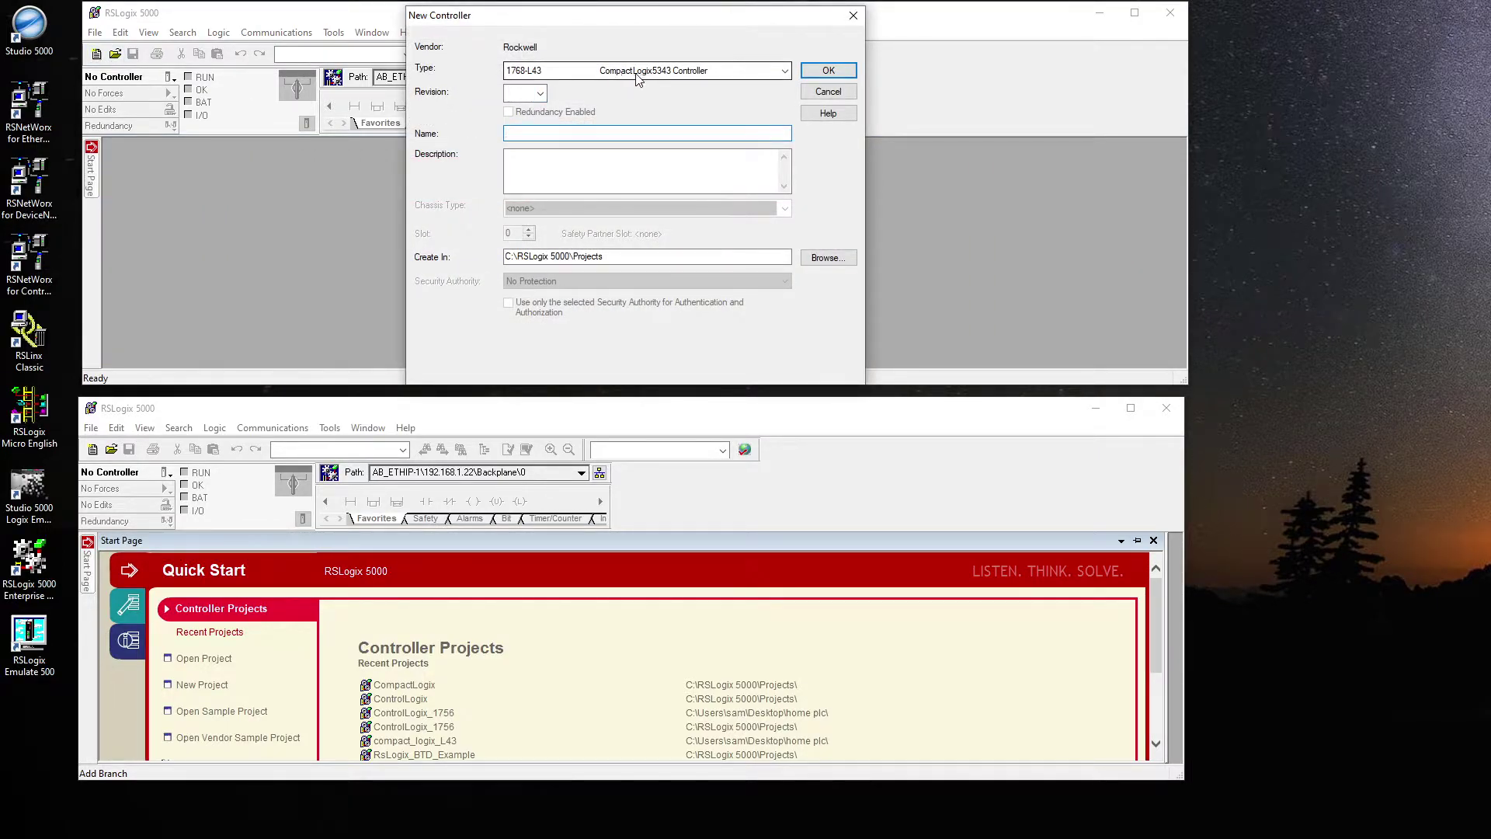
click(541, 93)
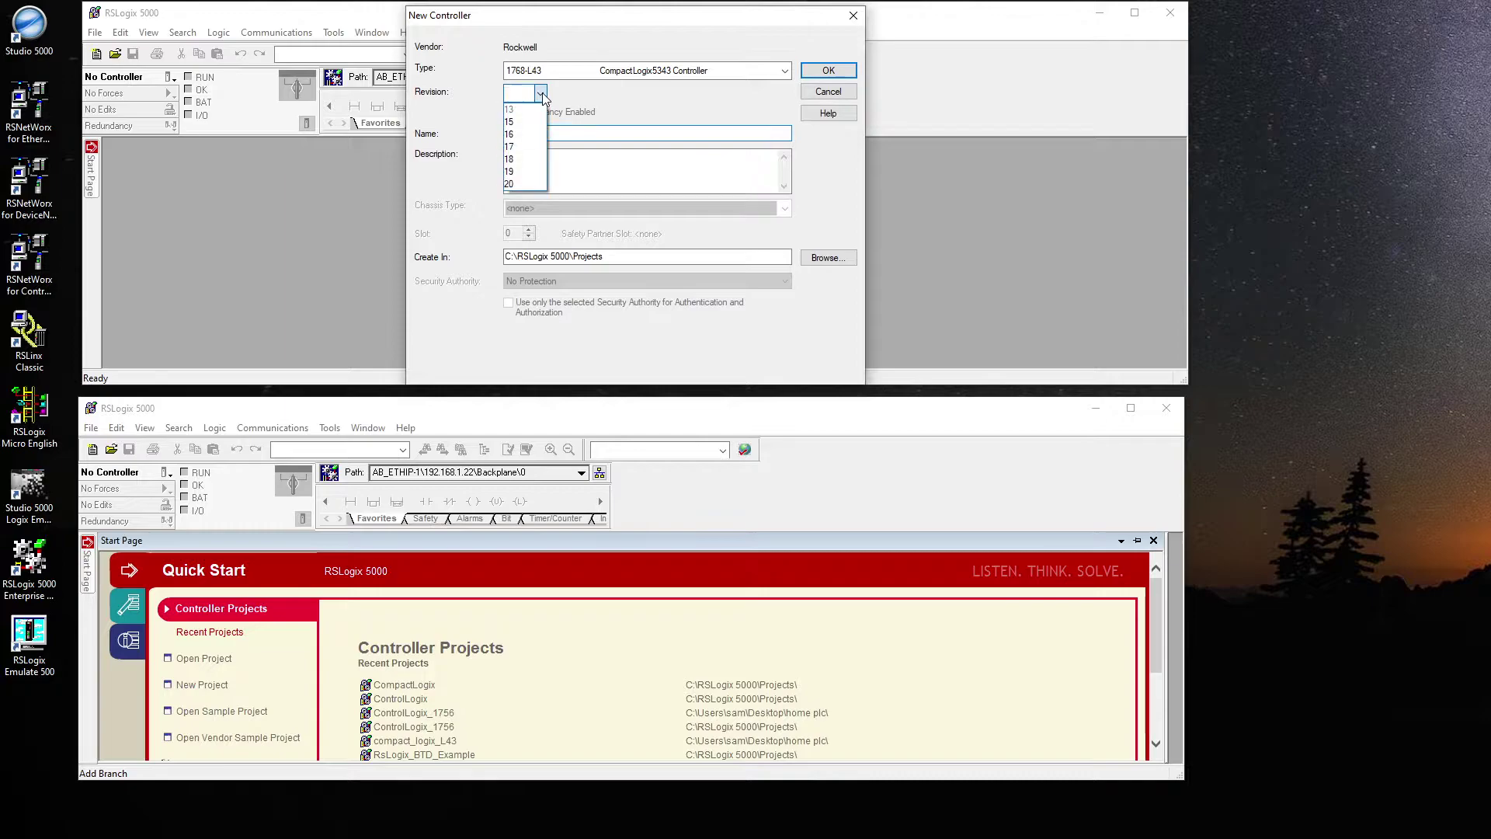
click(513, 183)
click(557, 133)
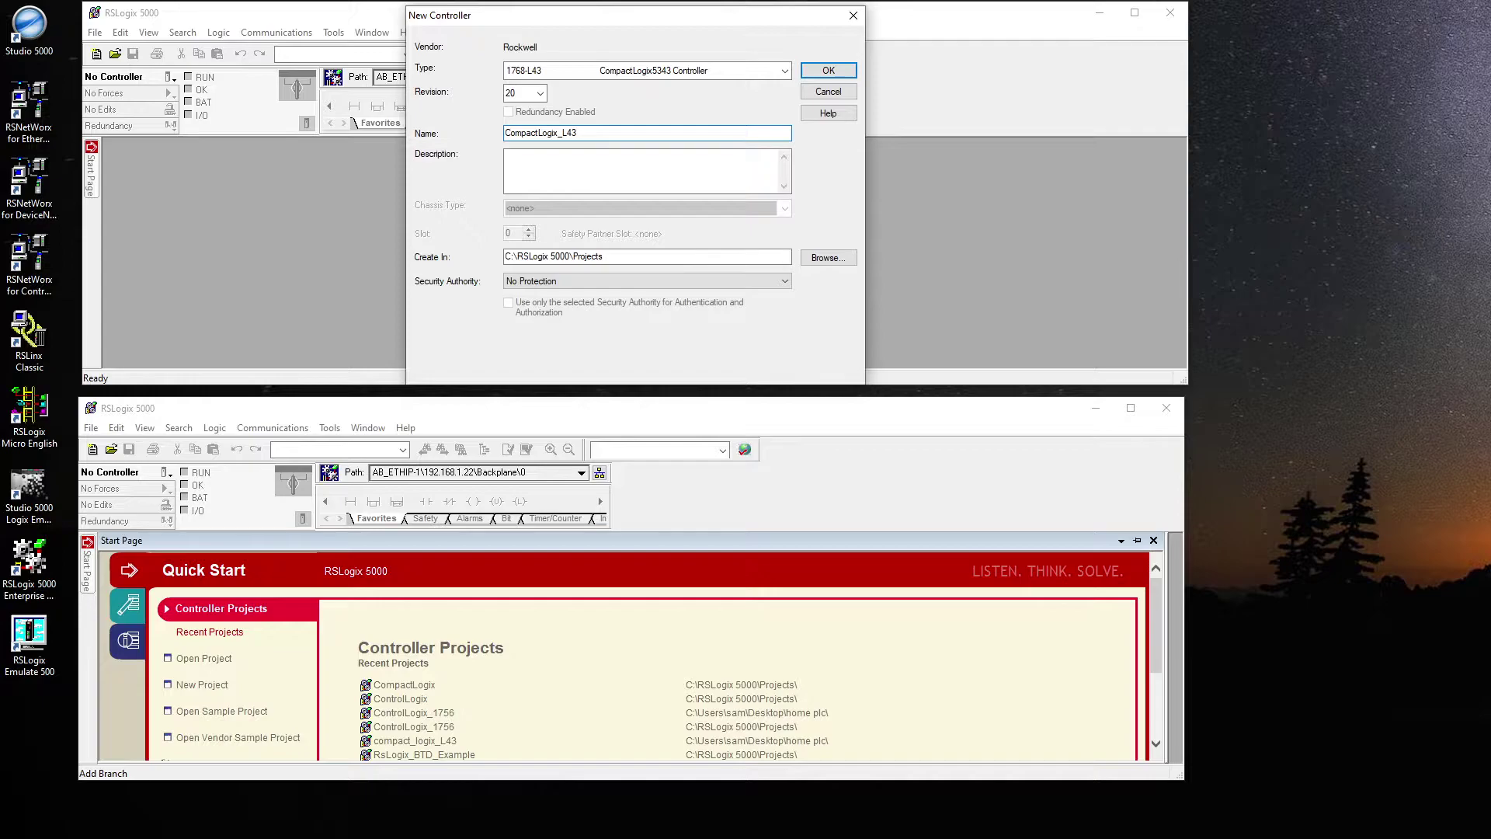
click(821, 73)
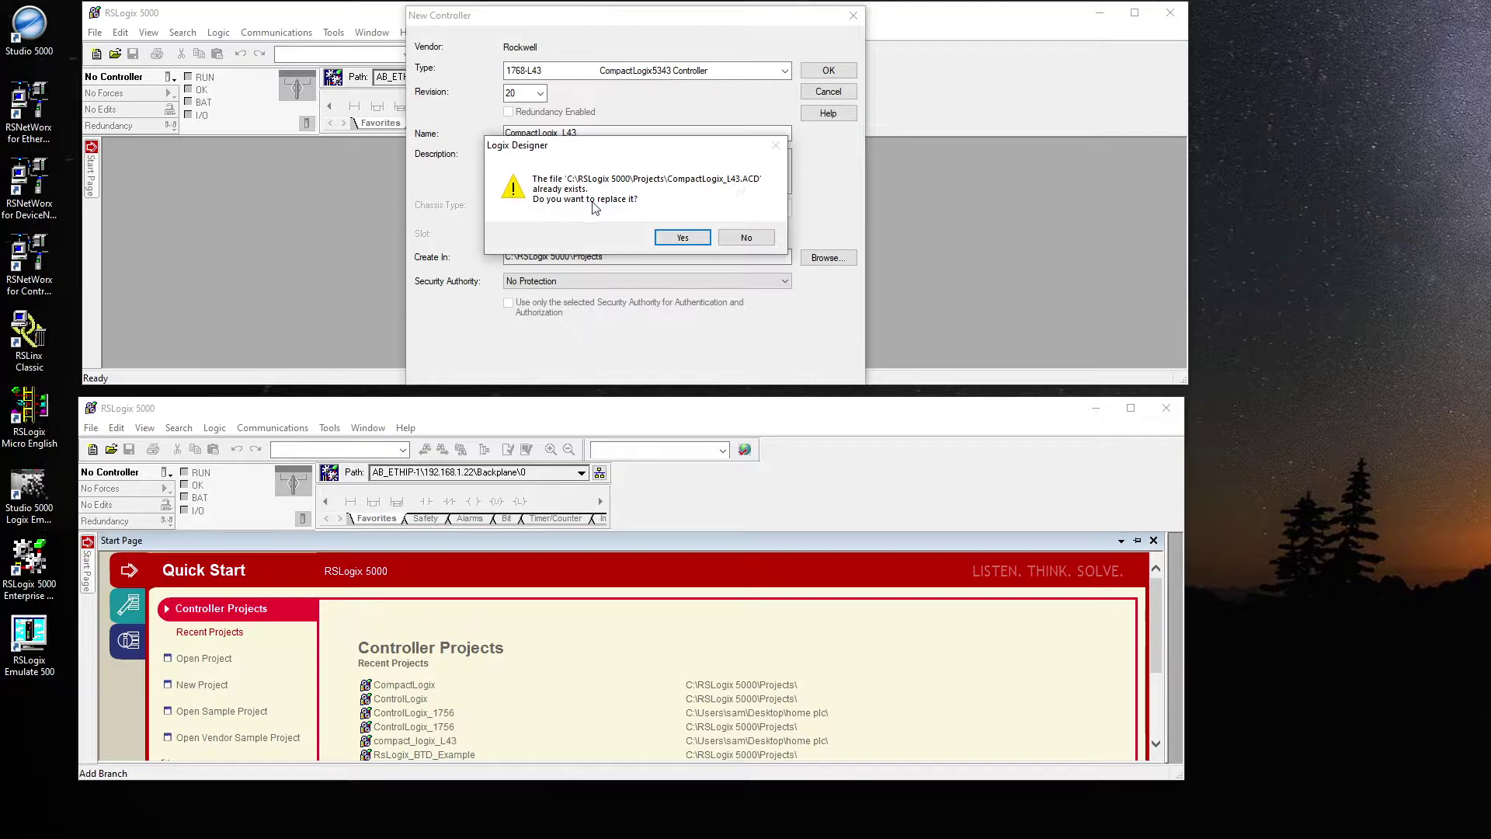
click(675, 236)
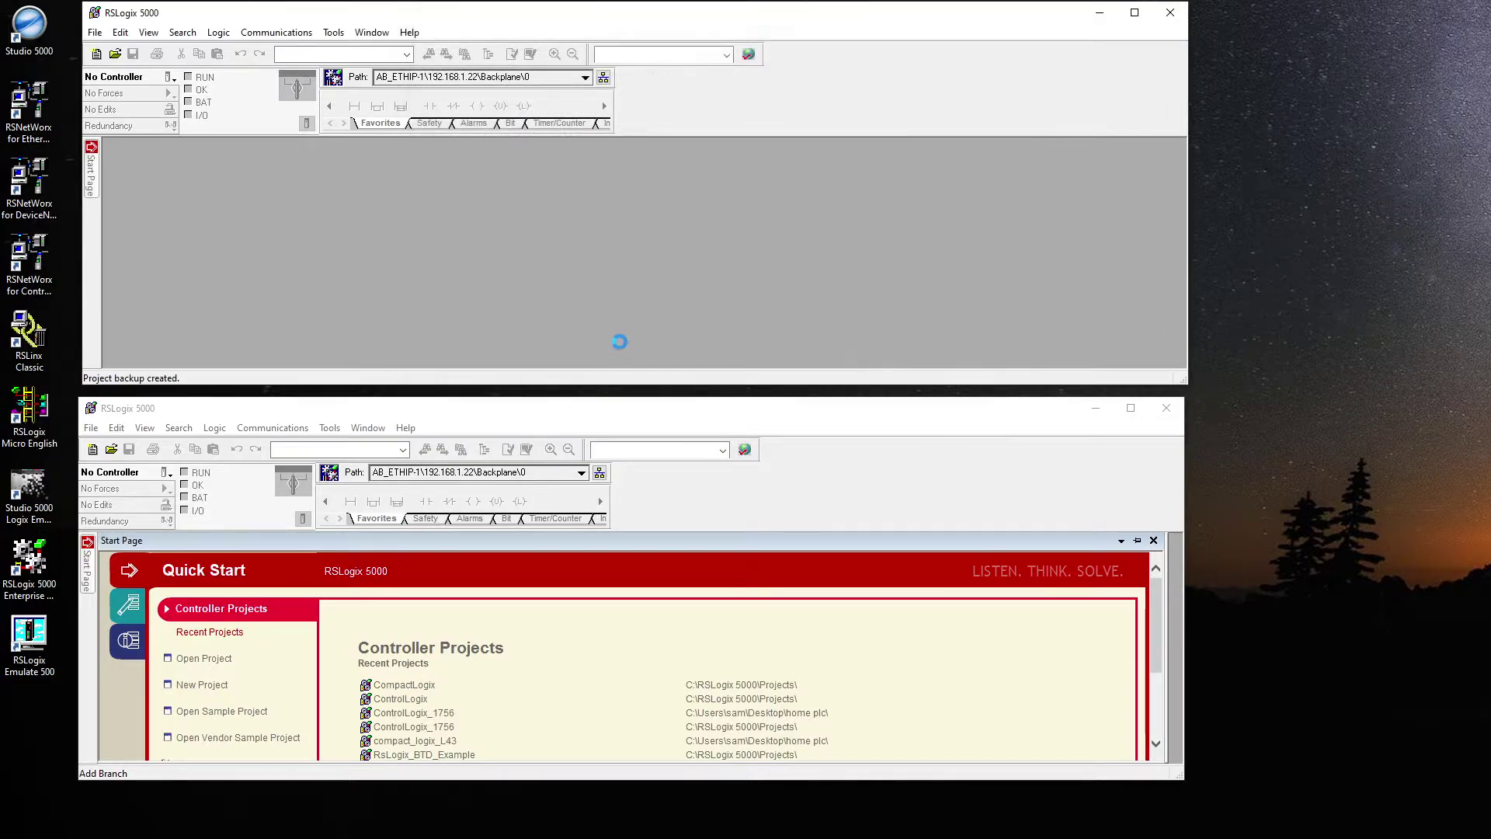
In the second RSLogix 5000 window, start a new controller of type 1756-L61 ControlLogix5561 at revision 20.
click(91, 452)
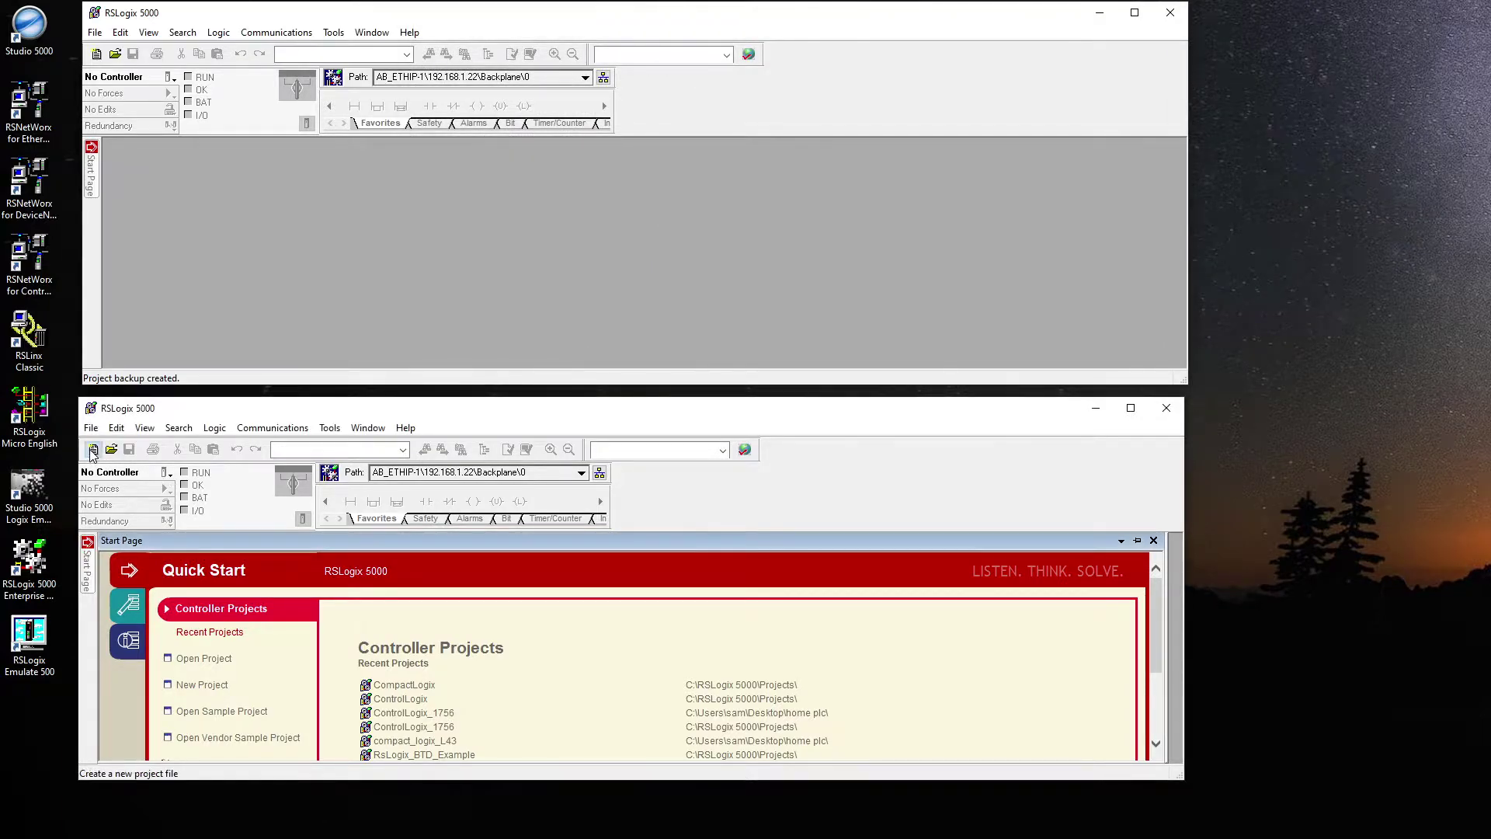
click(91, 452)
click(558, 466)
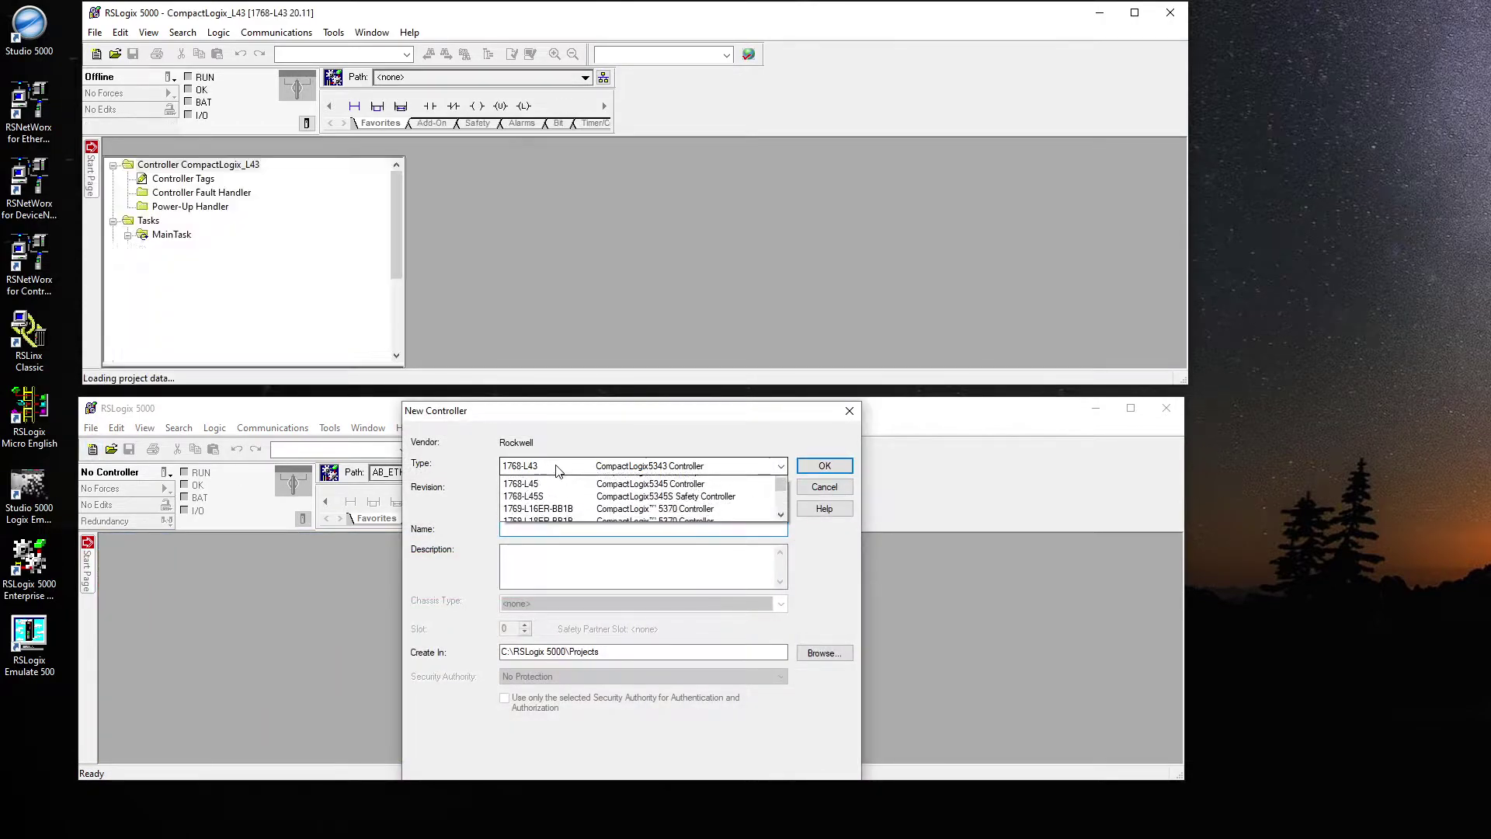
scroll(563, 493, up, 5)
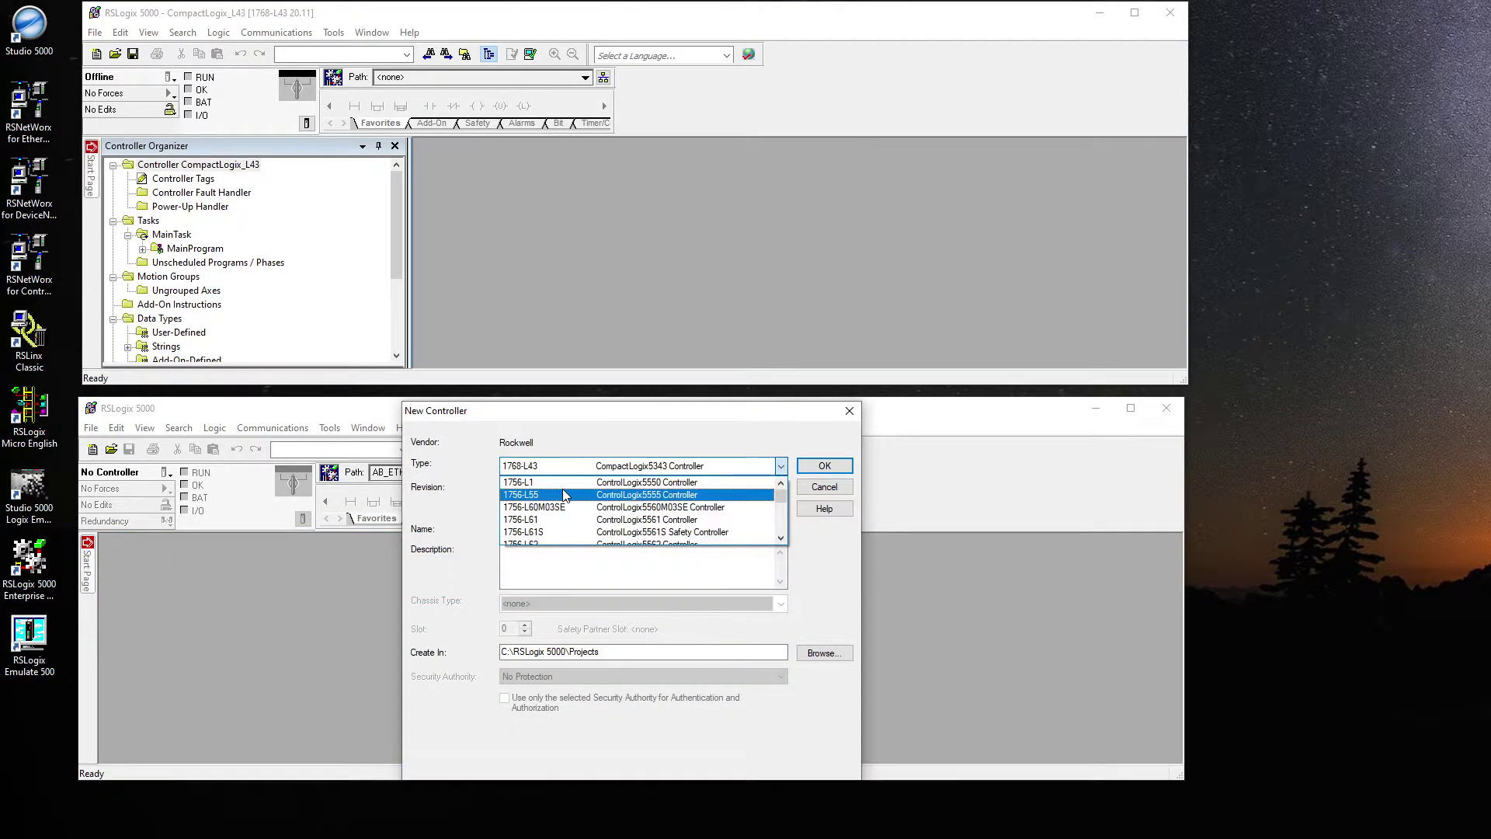
click(561, 519)
click(537, 490)
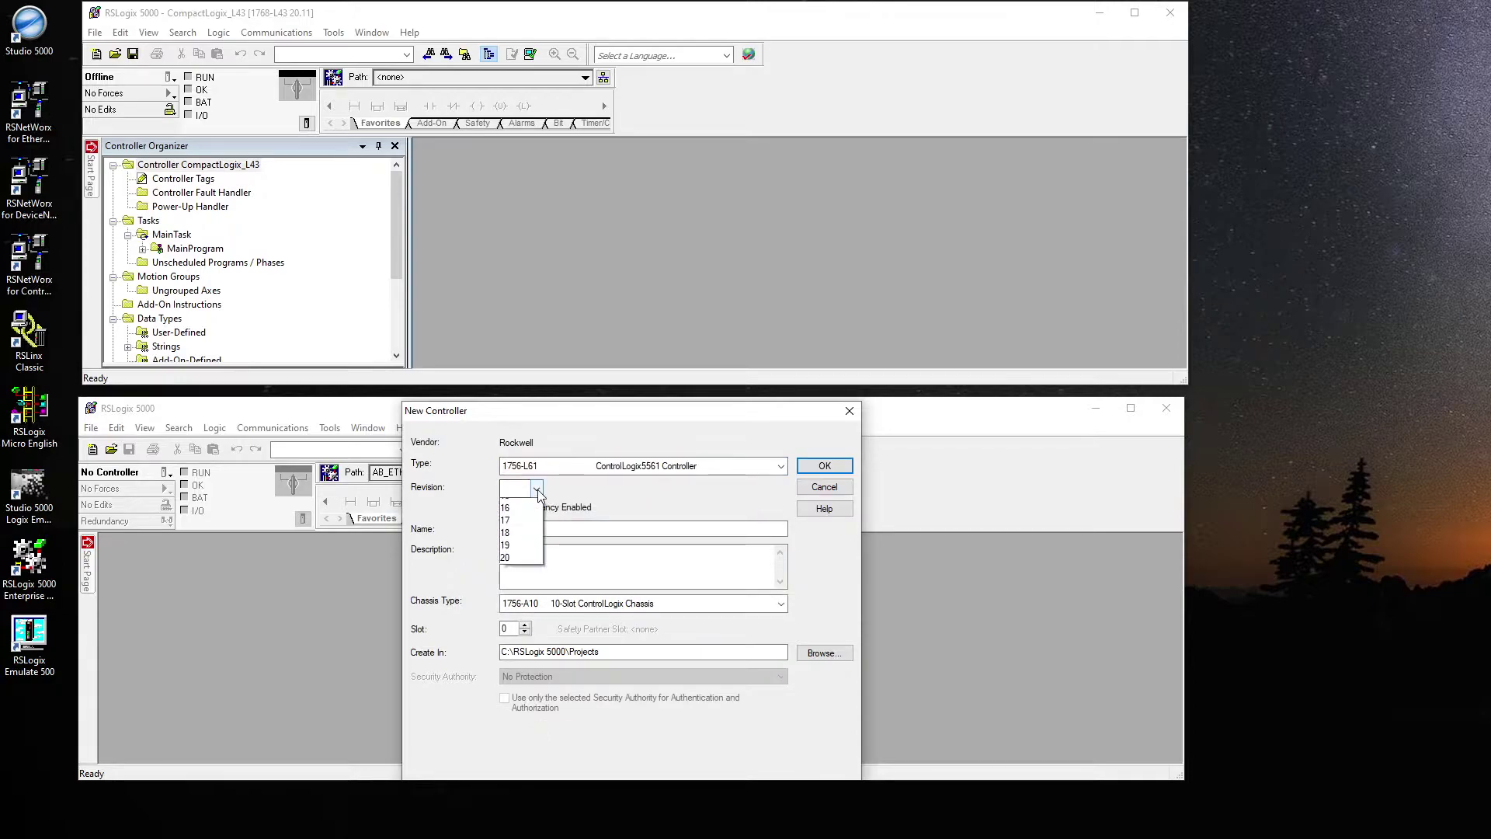
click(517, 549)
Name the controller ContorLogix_L61, choose the 1756-A13 13-slot chassis, create the project and view its I/O configuration.
click(541, 529)
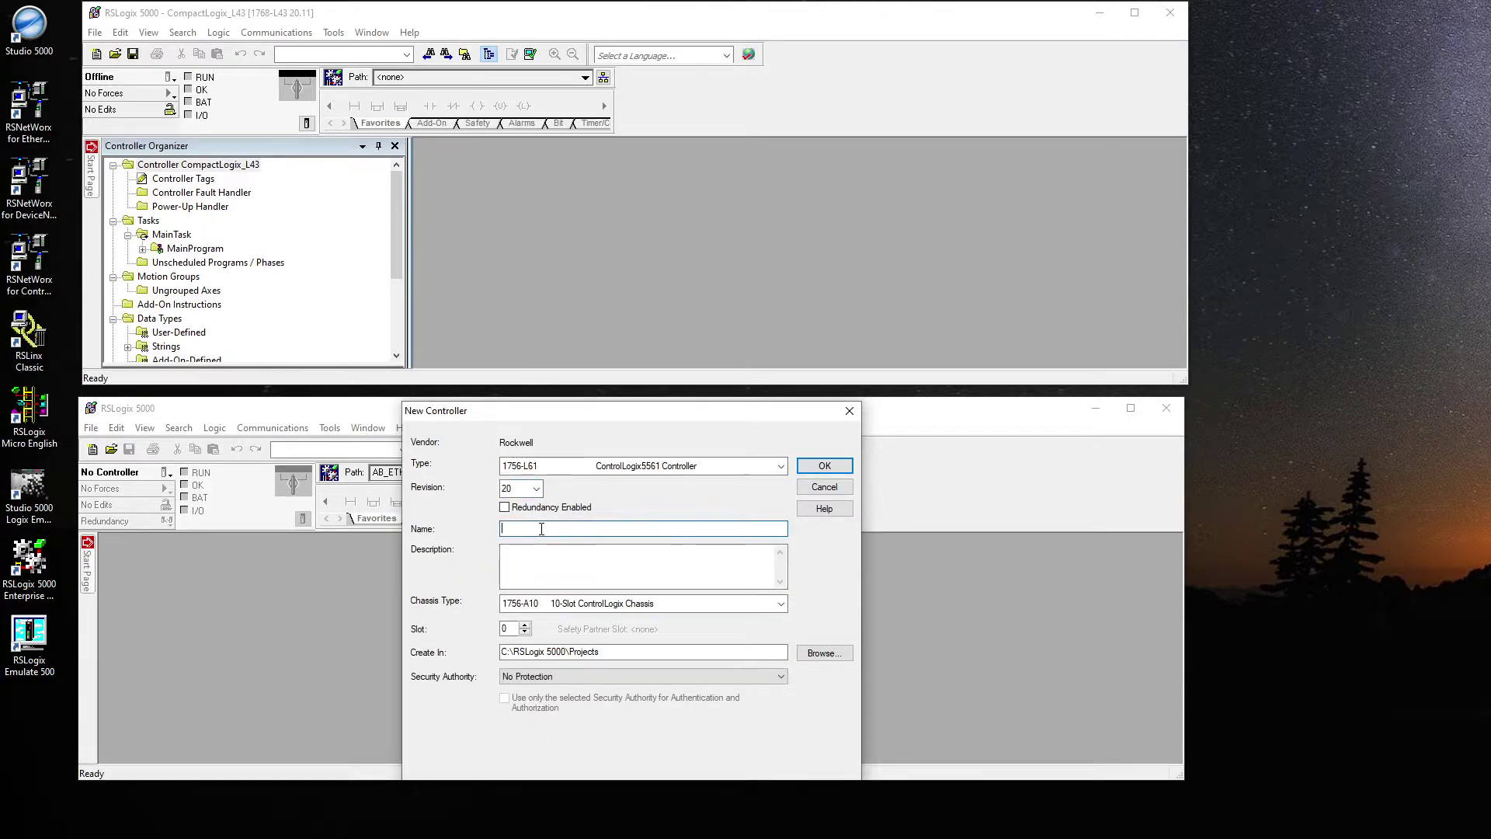
text(ContorLogix_L61)
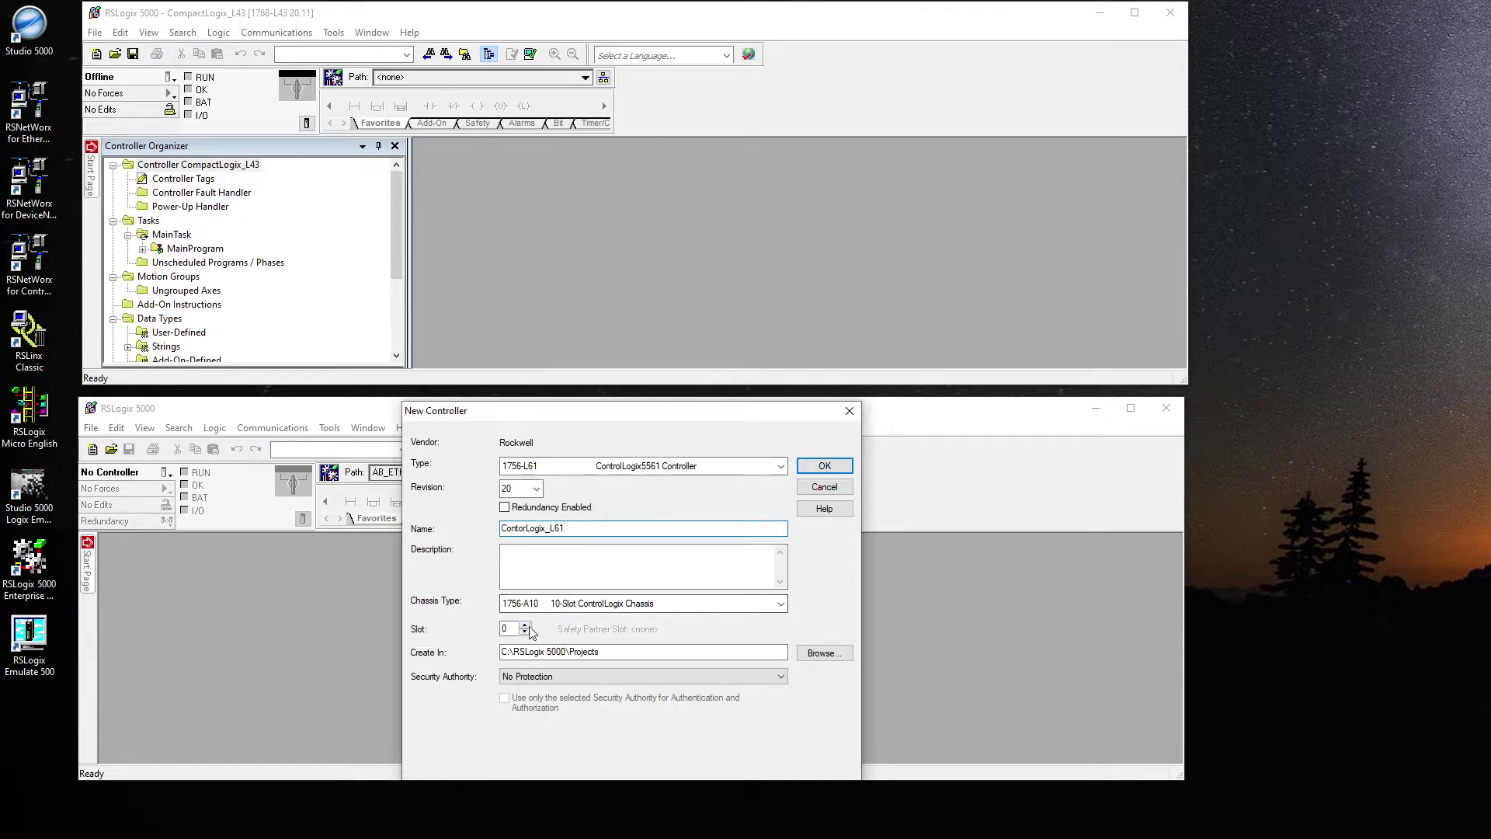
click(604, 610)
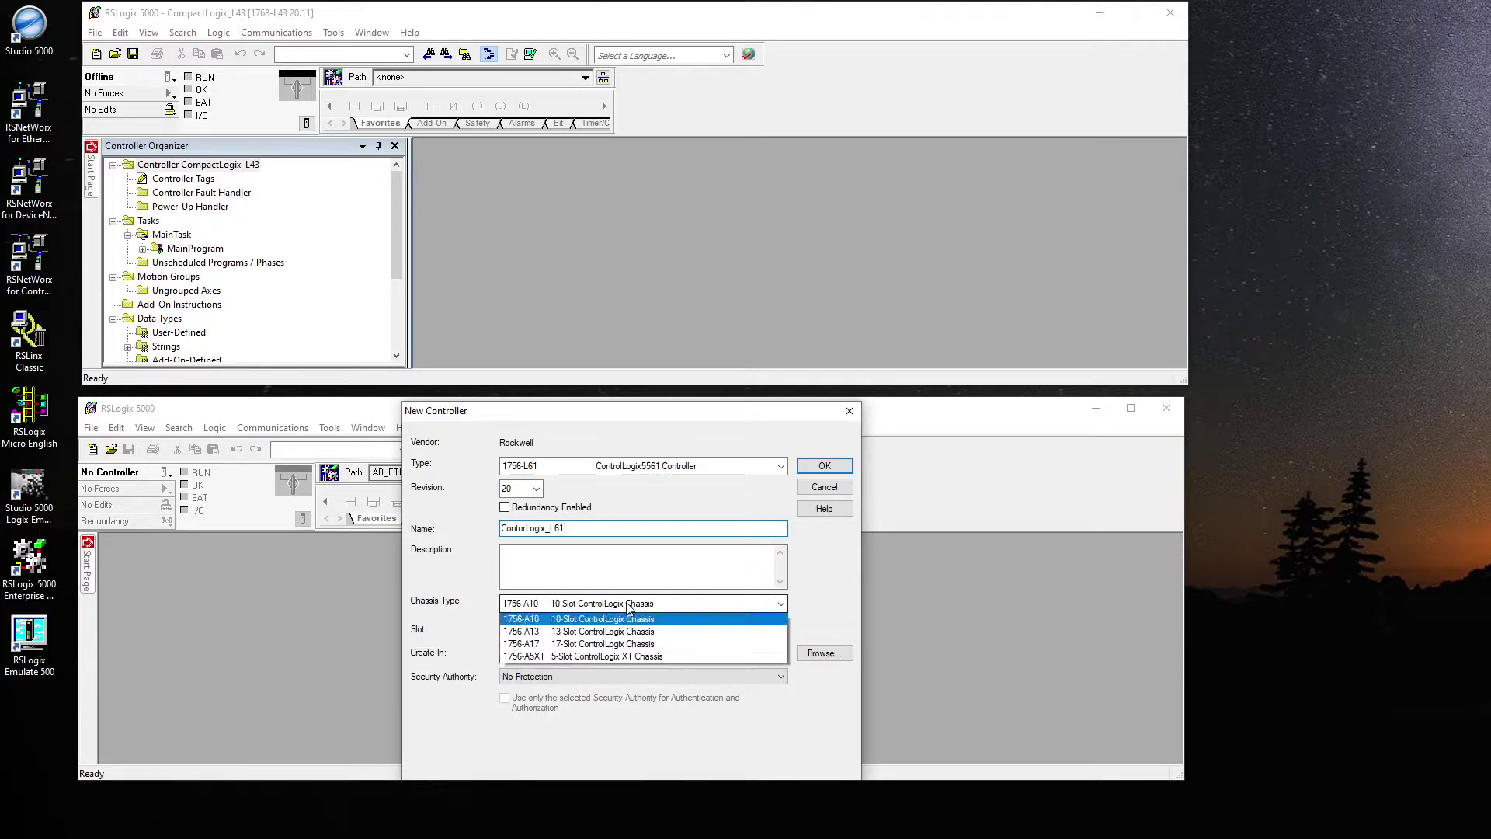
click(603, 657)
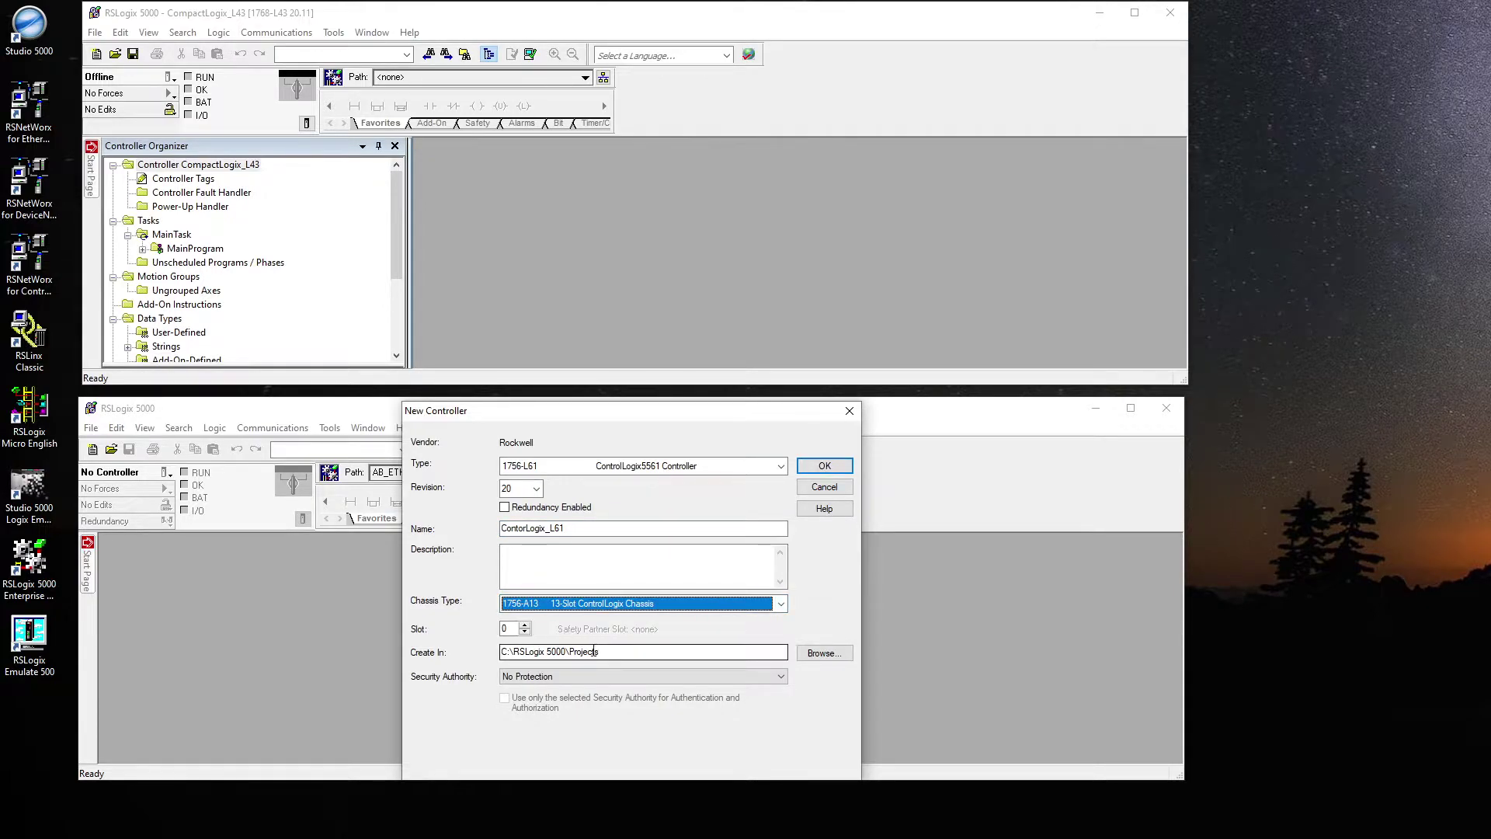
click(807, 466)
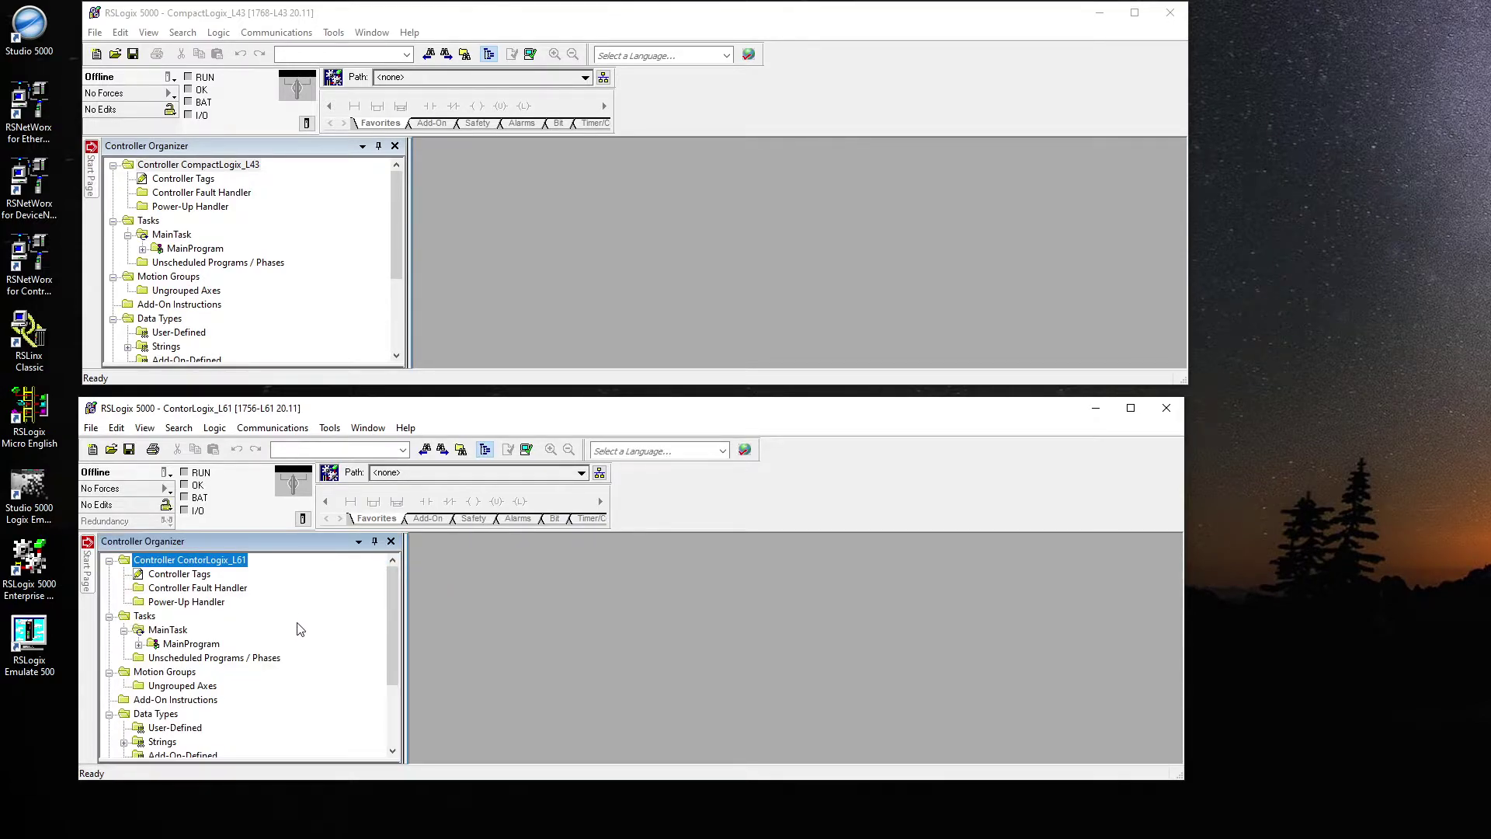
scroll(301, 629, down, 3)
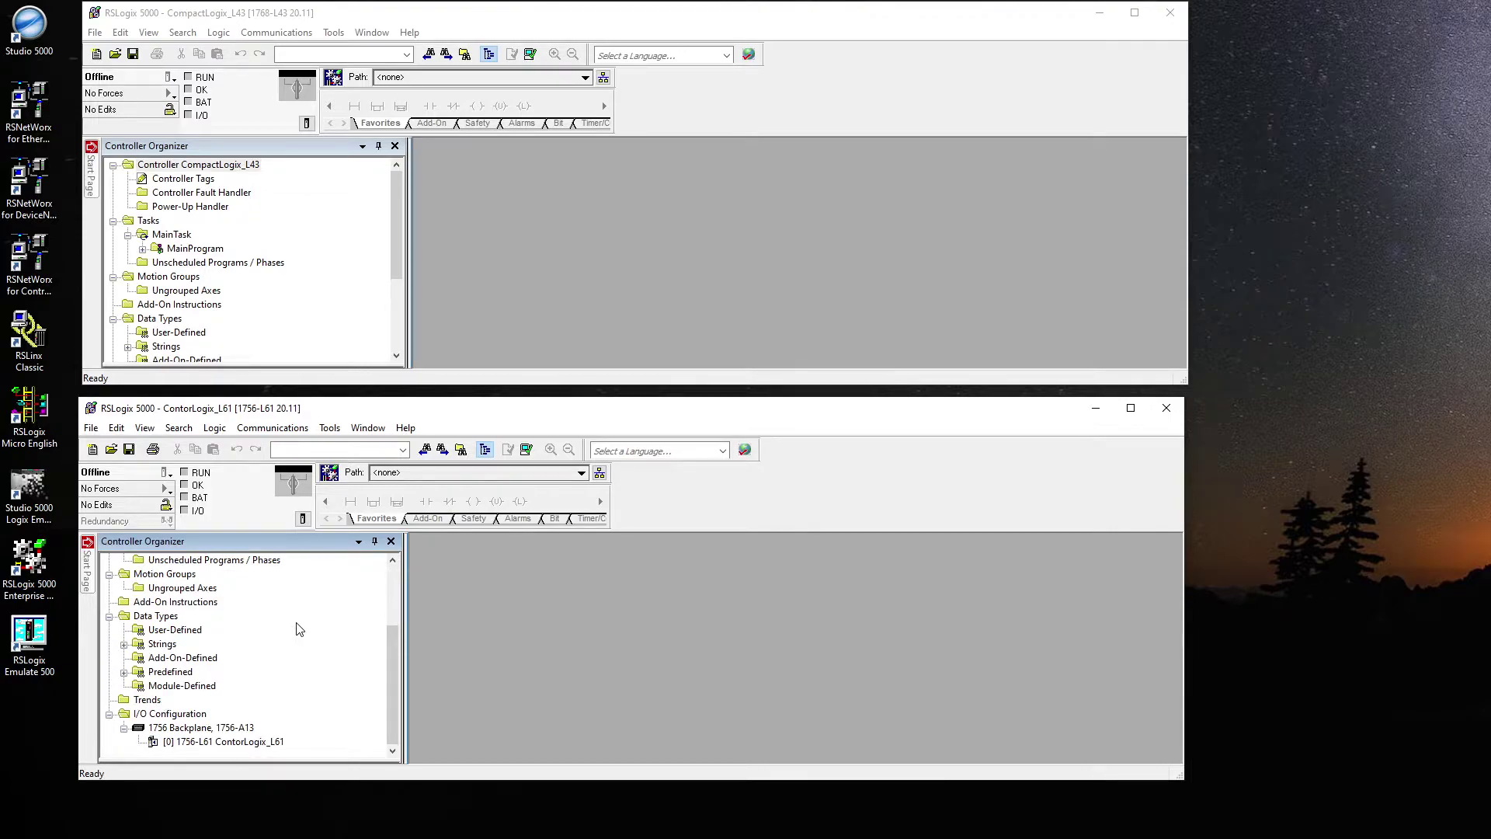
key(Home)
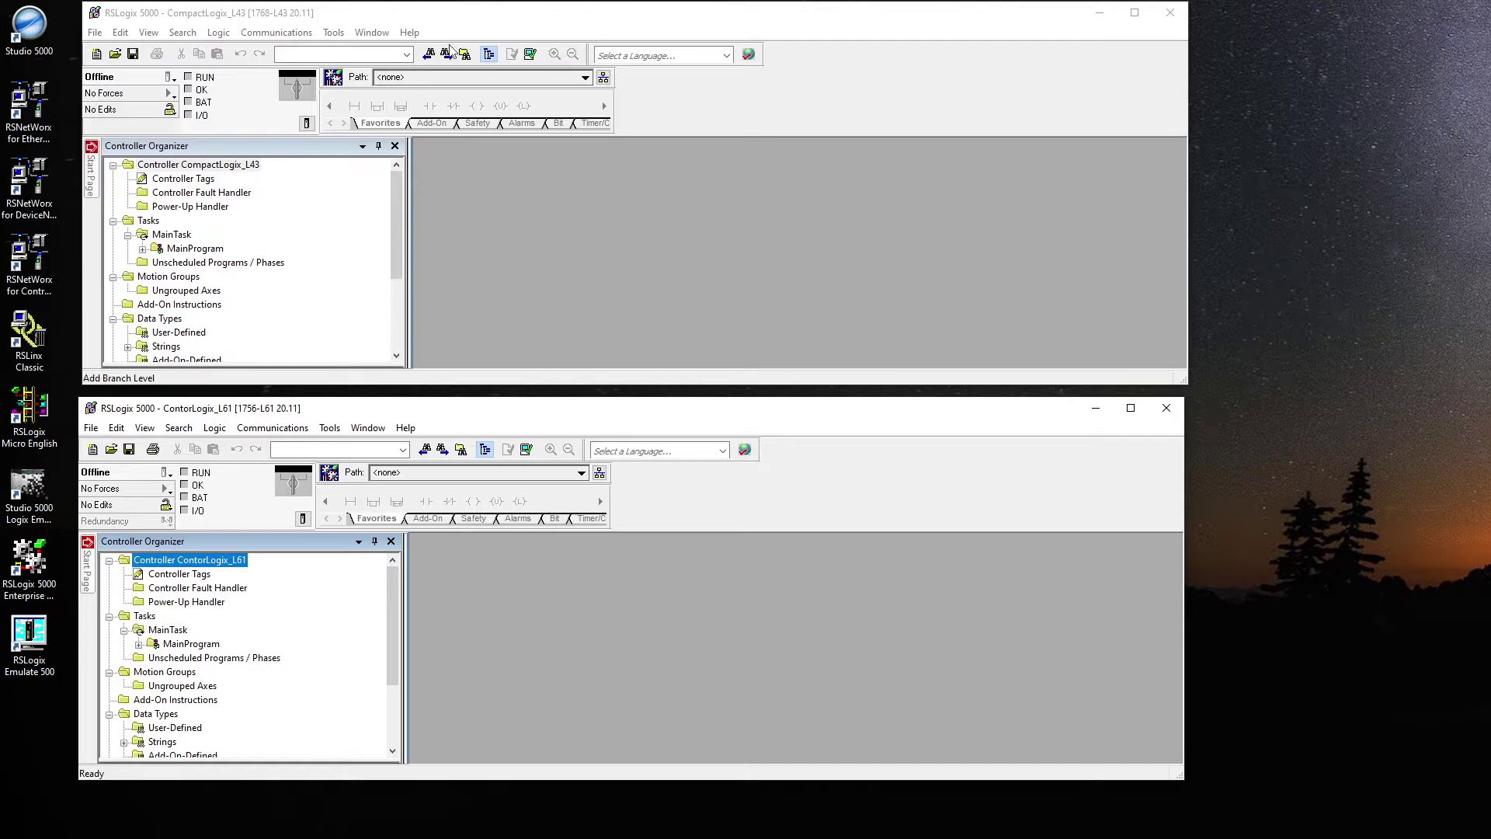
In the CompactLogix_L43 project, add a 1768-ENBT module to the 1768 bus with major revision 4, name CompactLogix_ENBT and IP address 192.168.1.22.
double_click(610, 10)
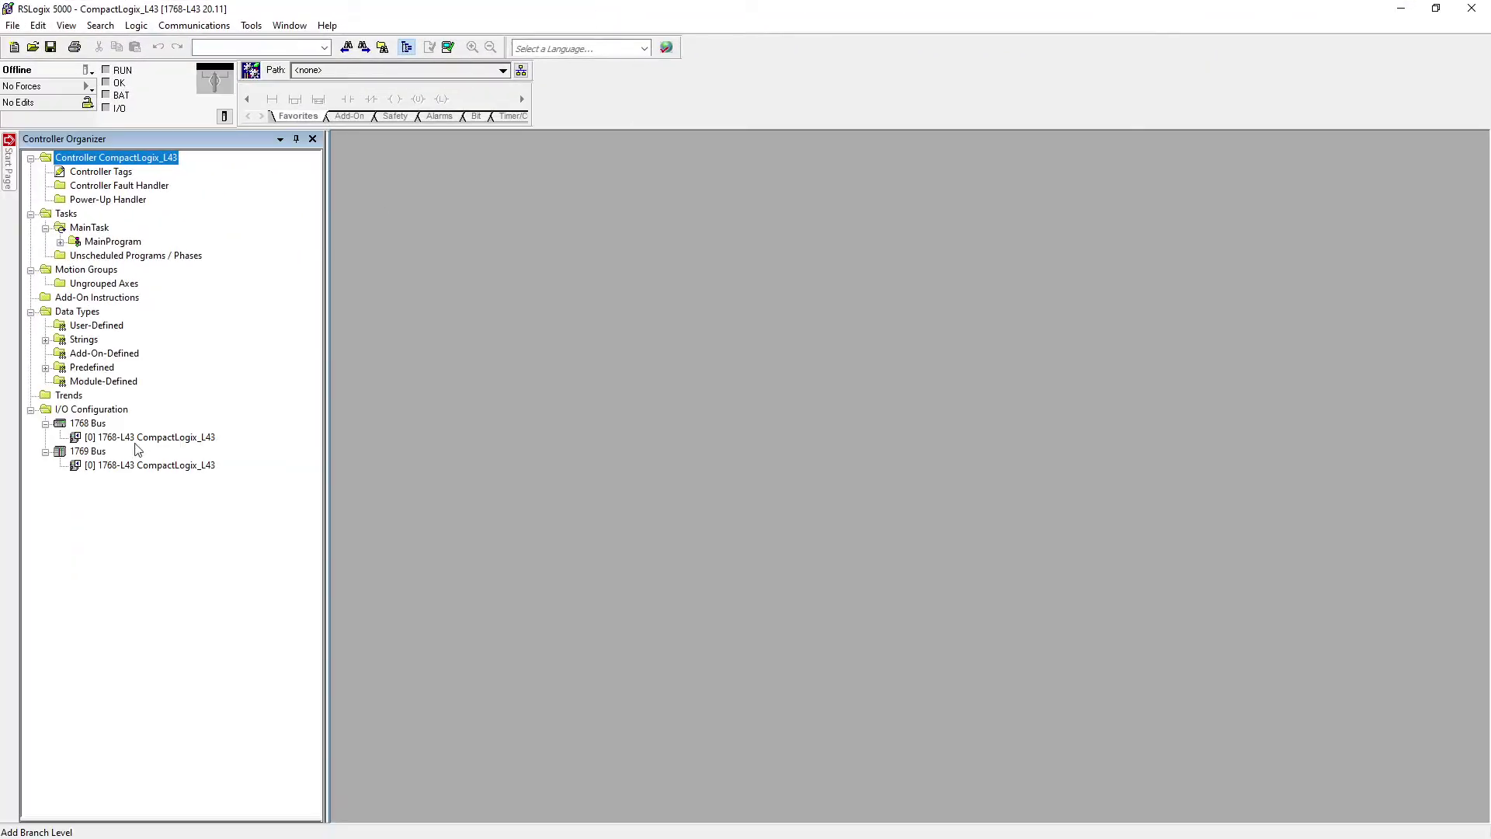
click(92, 411)
right_click(92, 411)
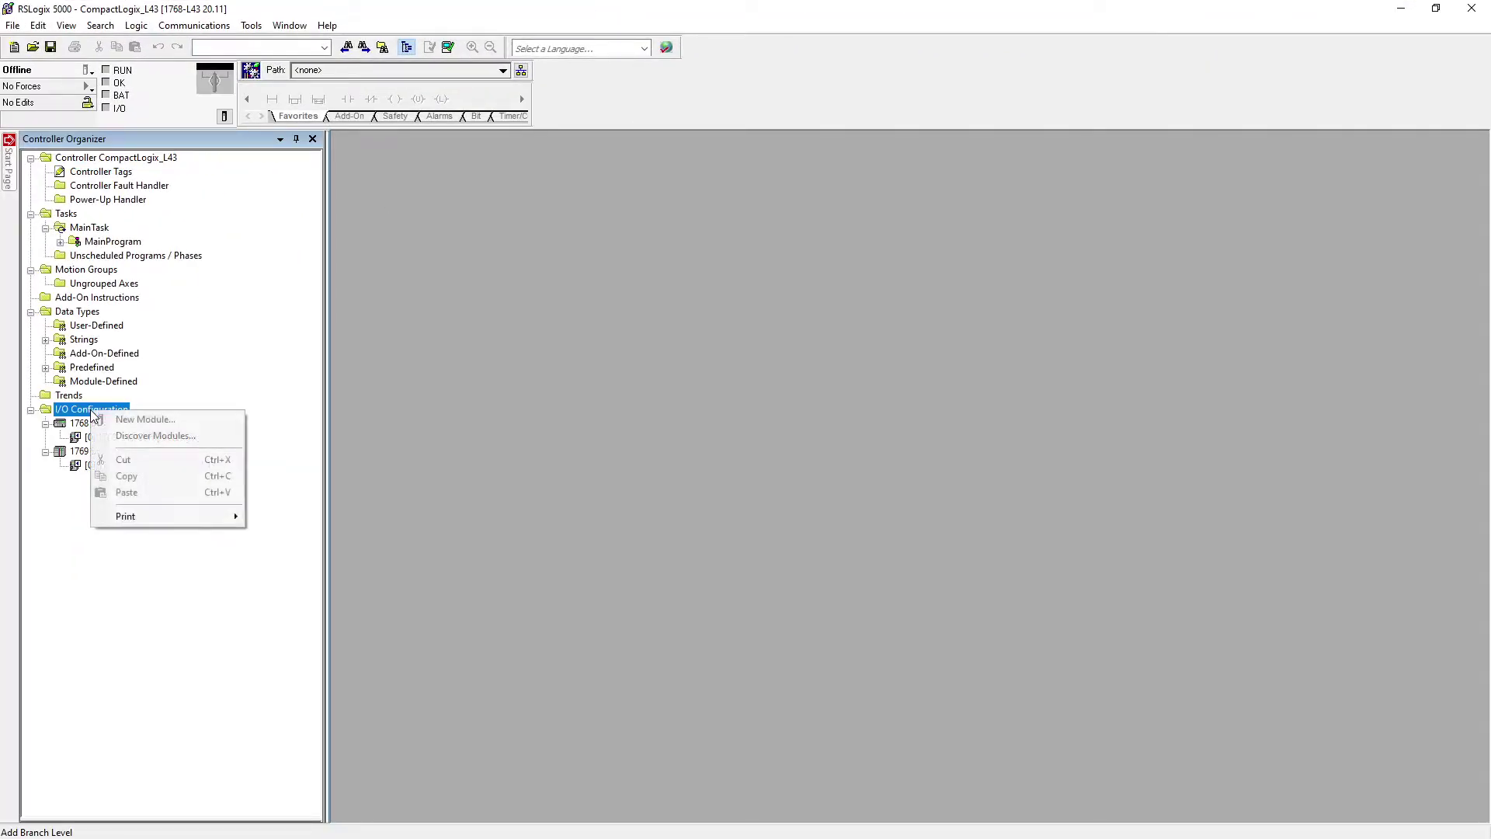
click(84, 423)
right_click(84, 423)
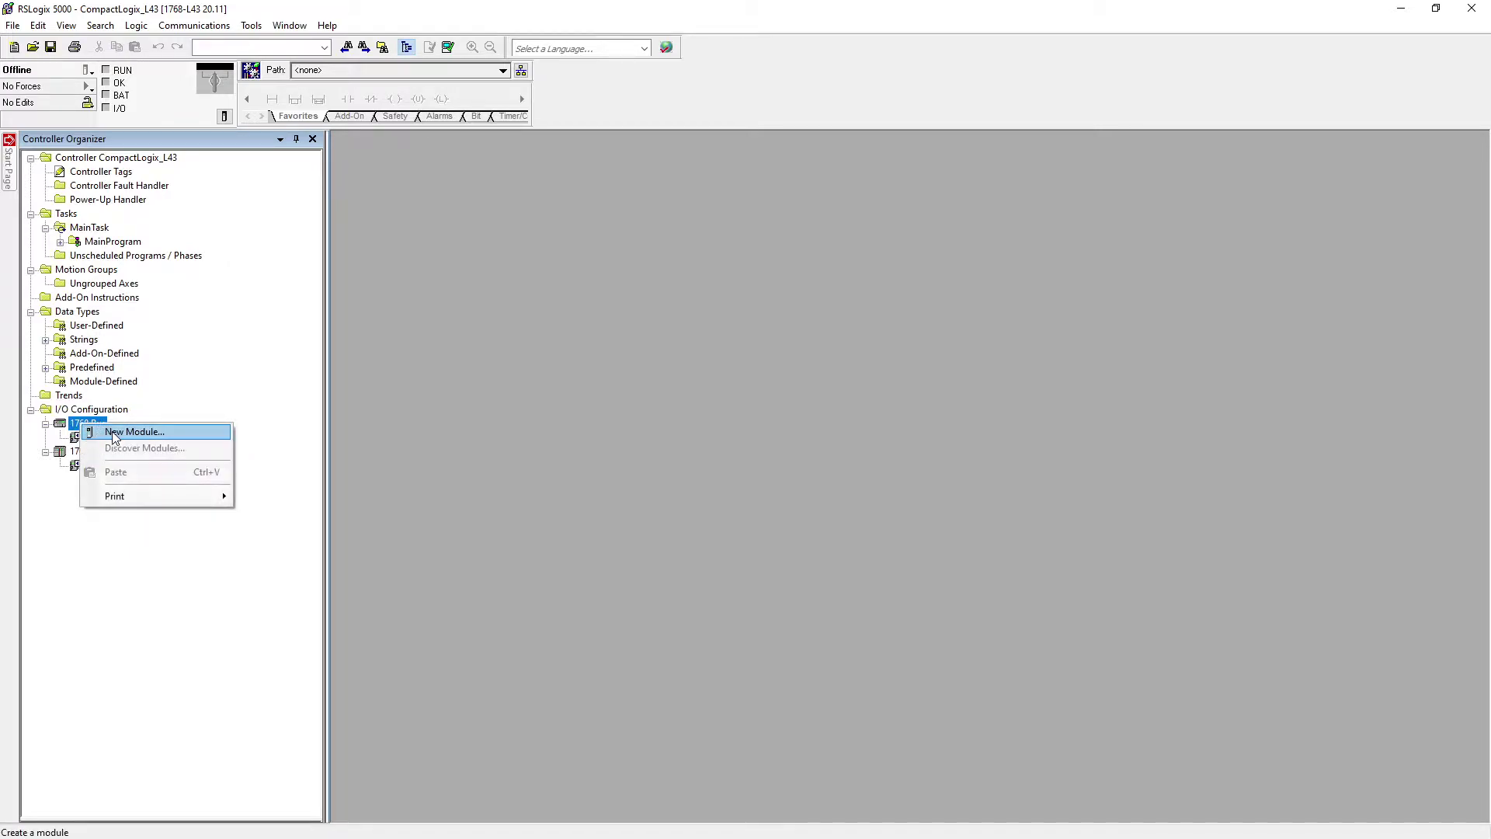
click(115, 431)
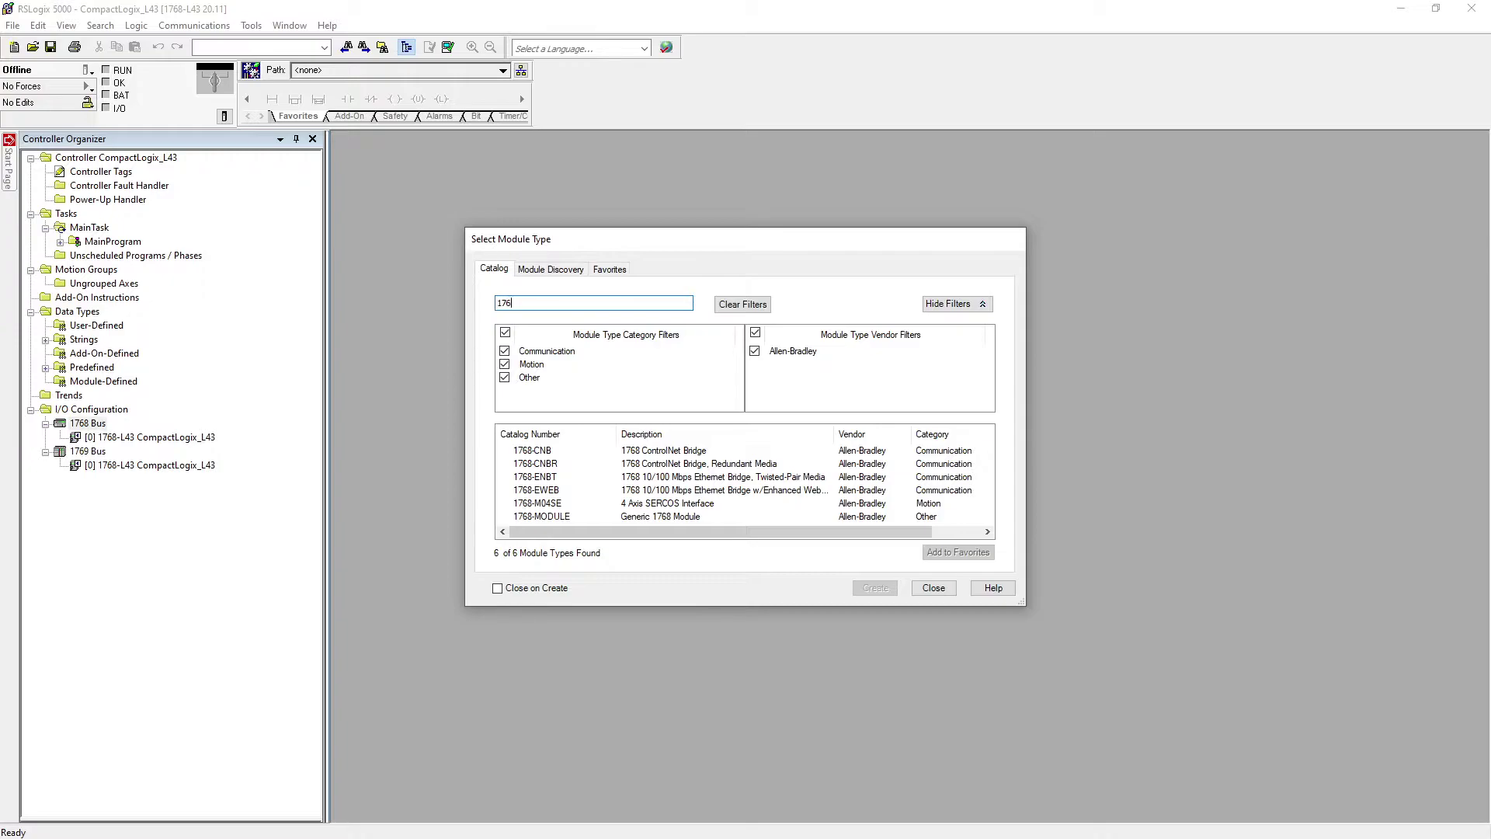
click(561, 478)
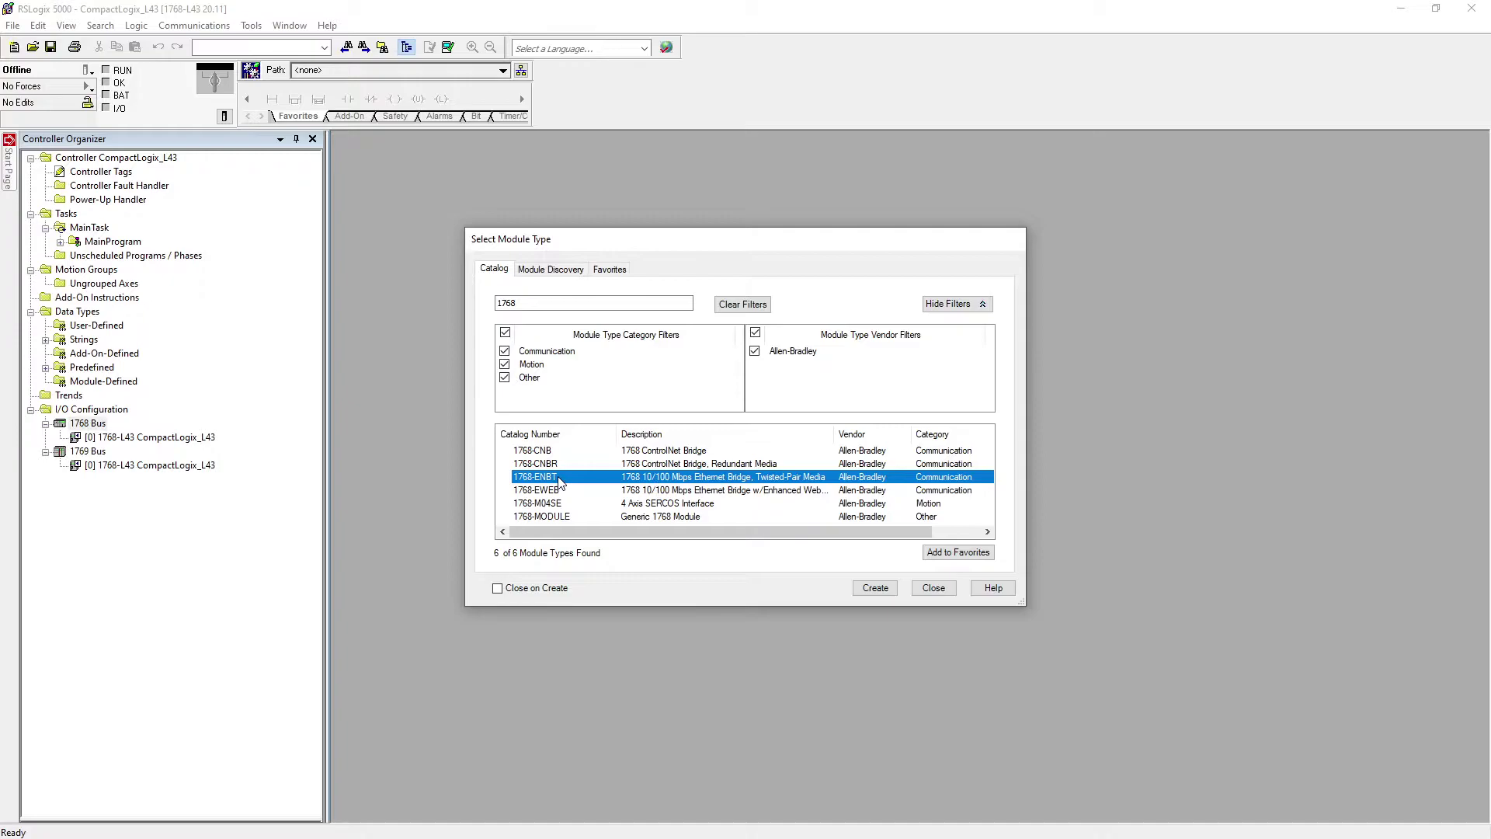
click(882, 590)
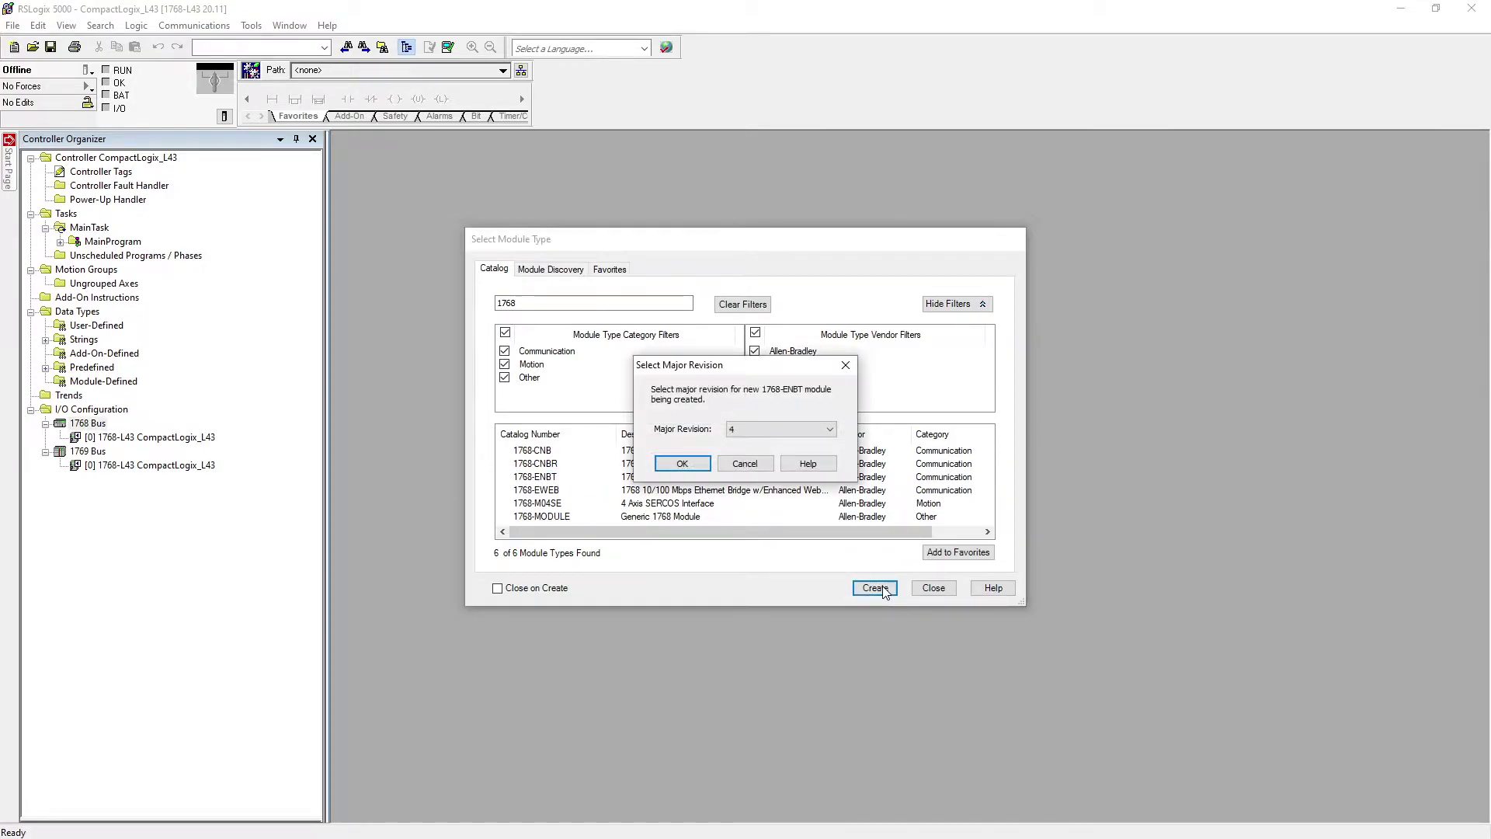
click(695, 466)
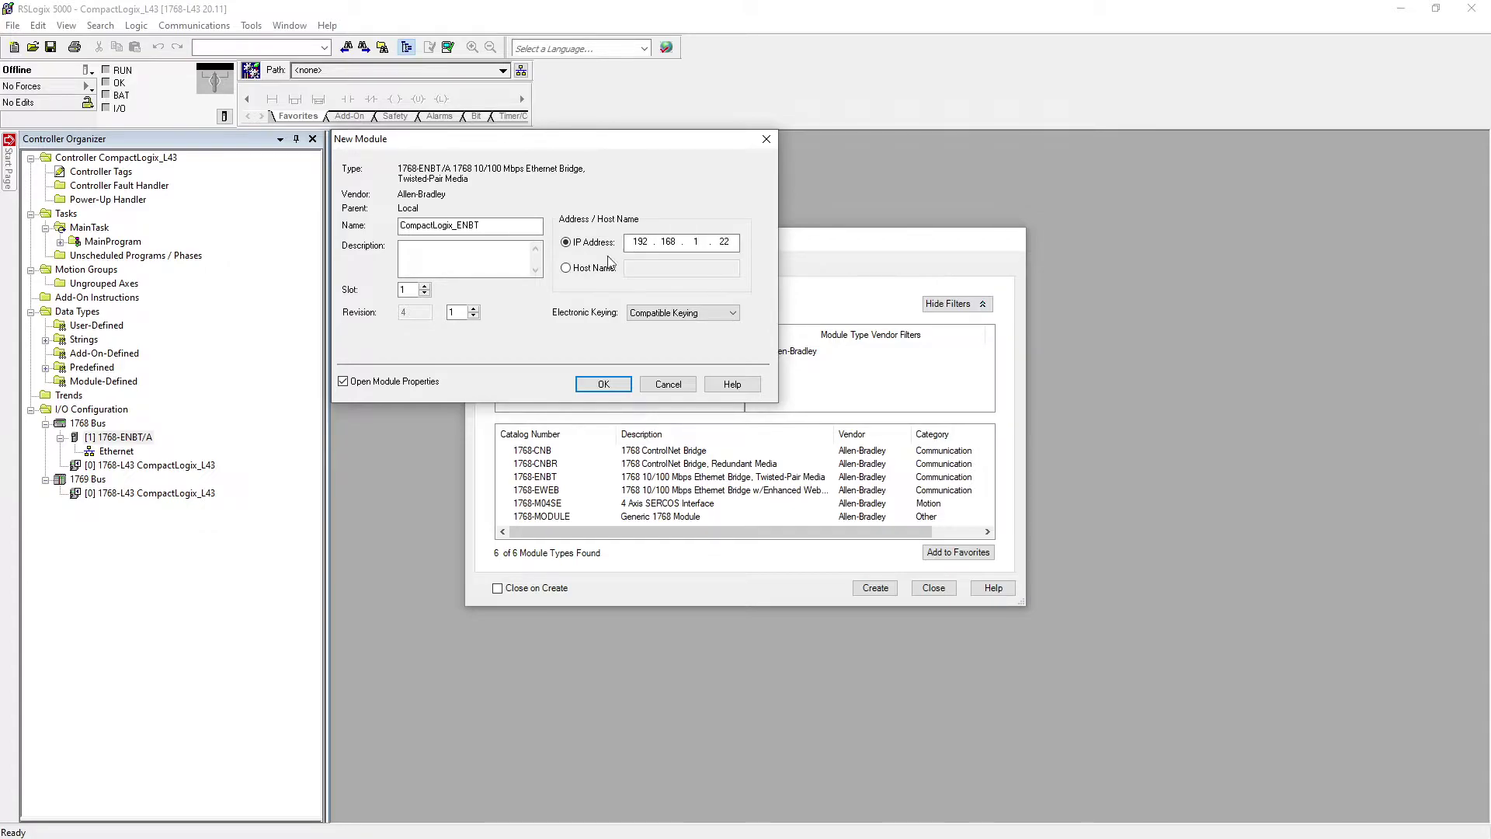
Try to create the 1768-ENBT module in slot 0.
click(424, 293)
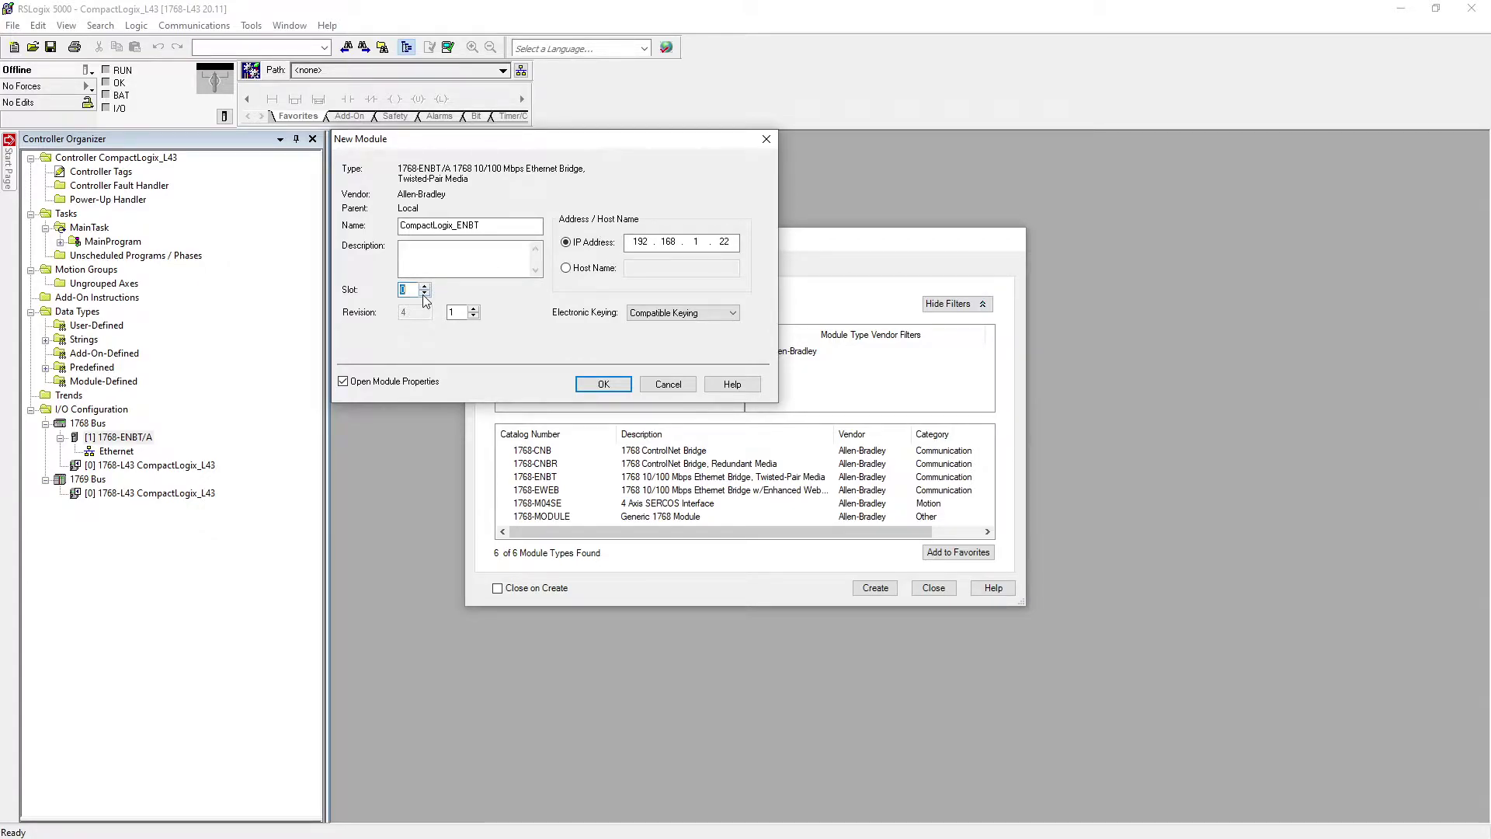
click(603, 384)
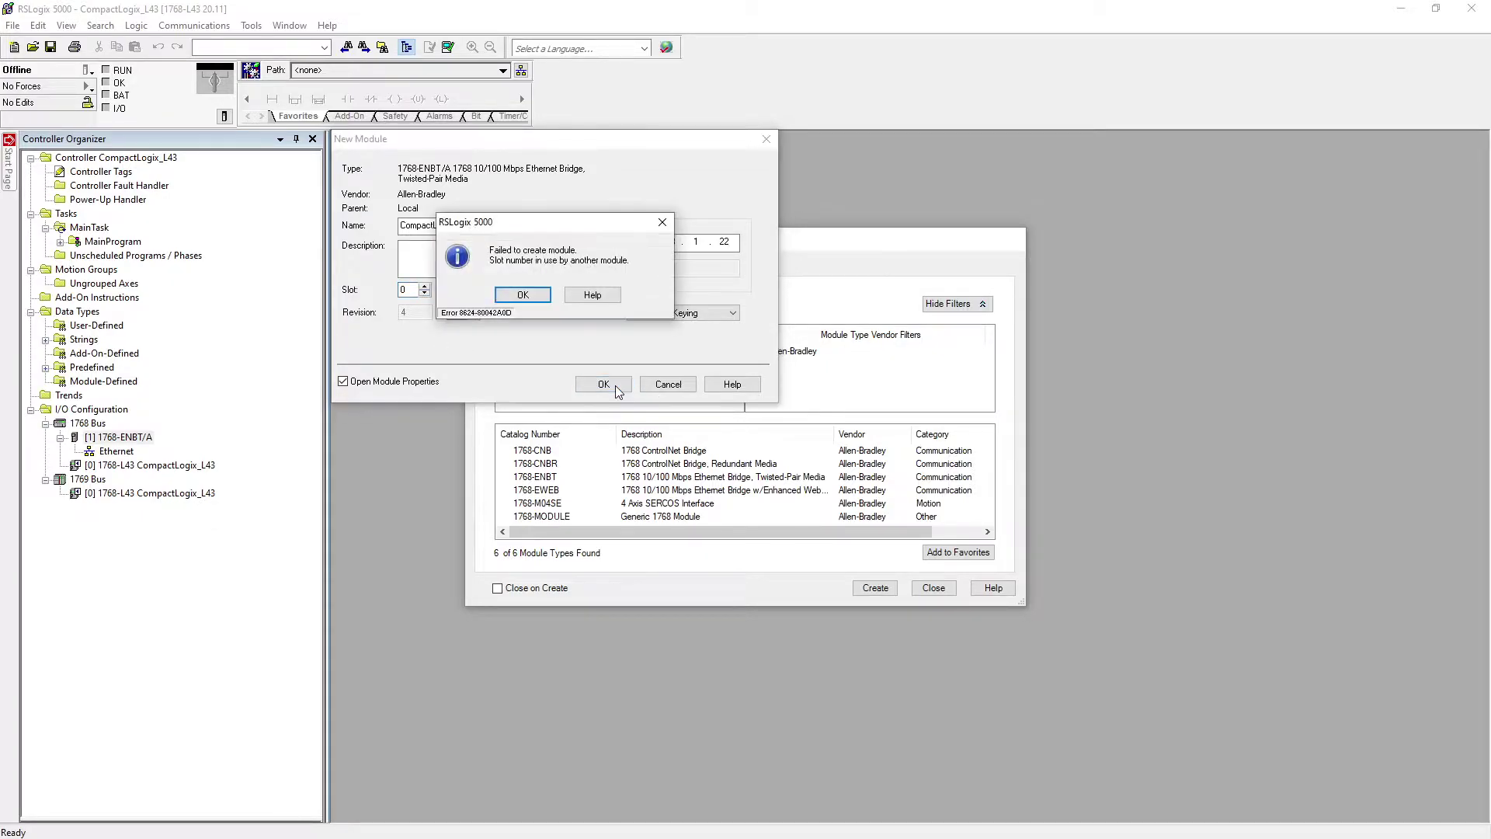
click(523, 294)
Put the 1768-ENBT module in slot 1, create it and accept its default connection properties.
click(424, 285)
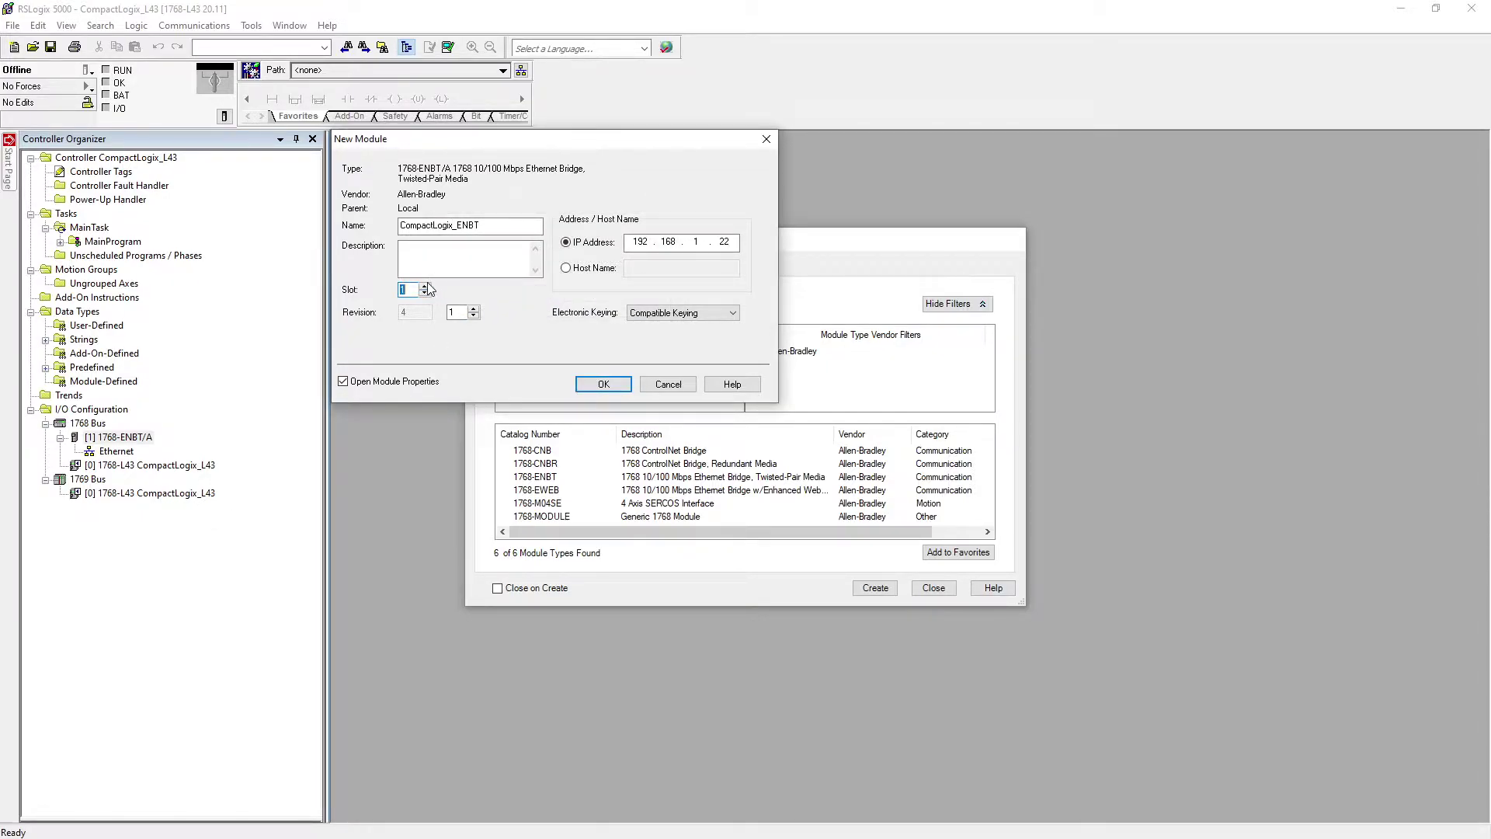
click(604, 384)
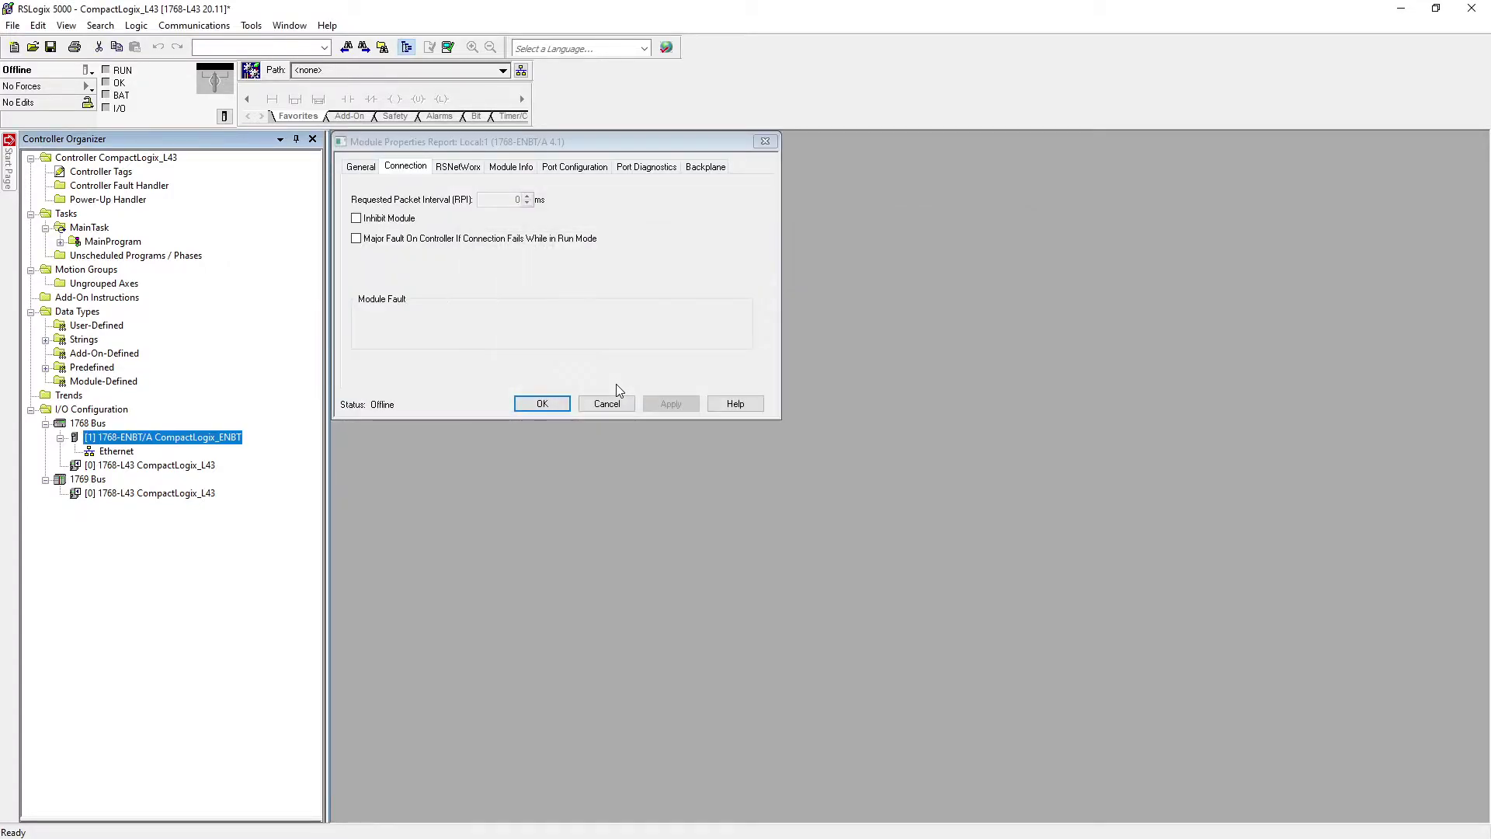
click(543, 405)
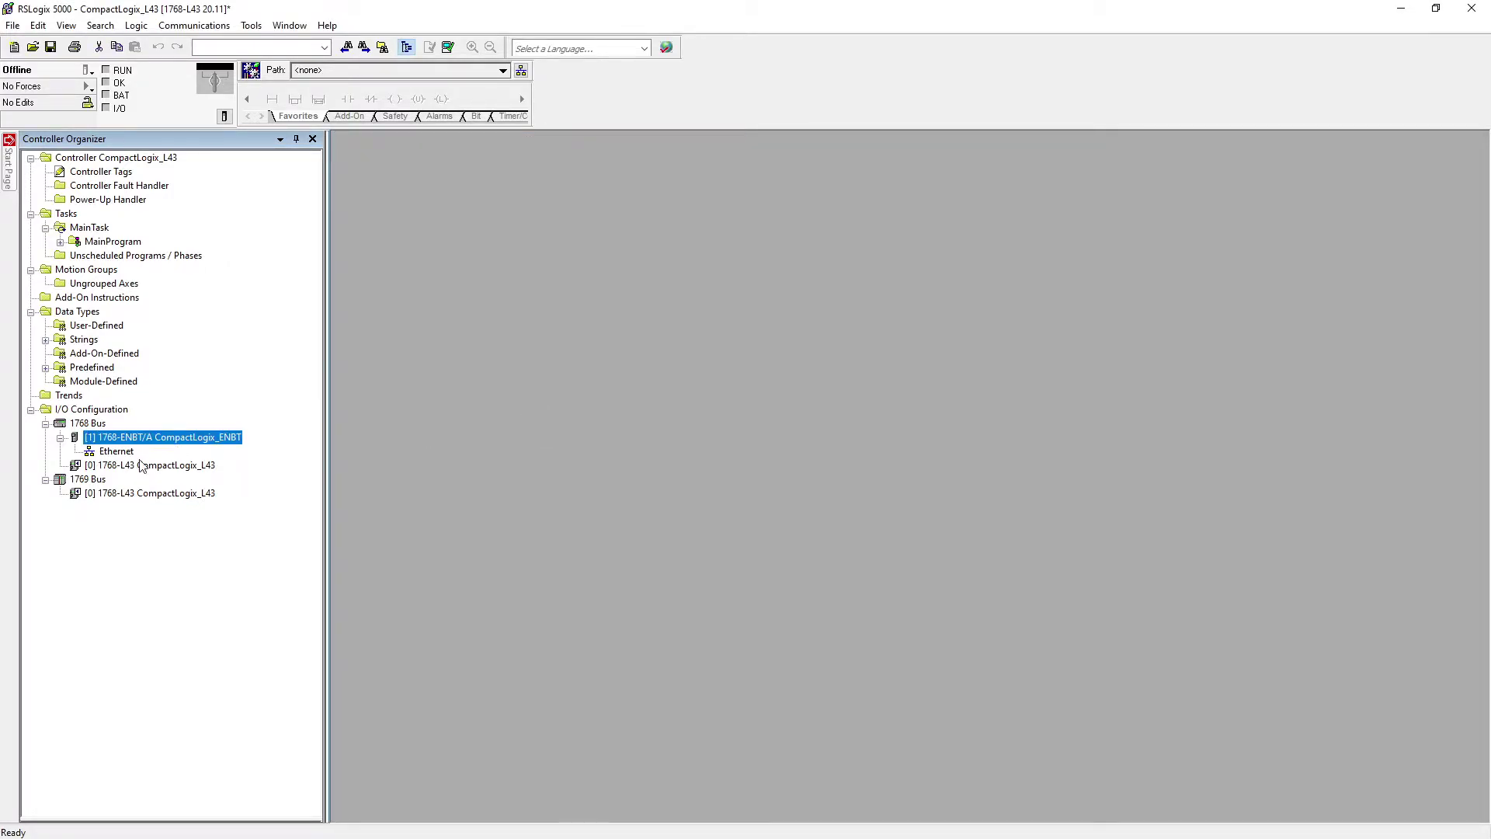
Start a new 1756-ENBT Ethernet bridge module on the Ethernet network beneath CompactLogix_ENBT.
click(116, 453)
right_click(116, 454)
click(163, 461)
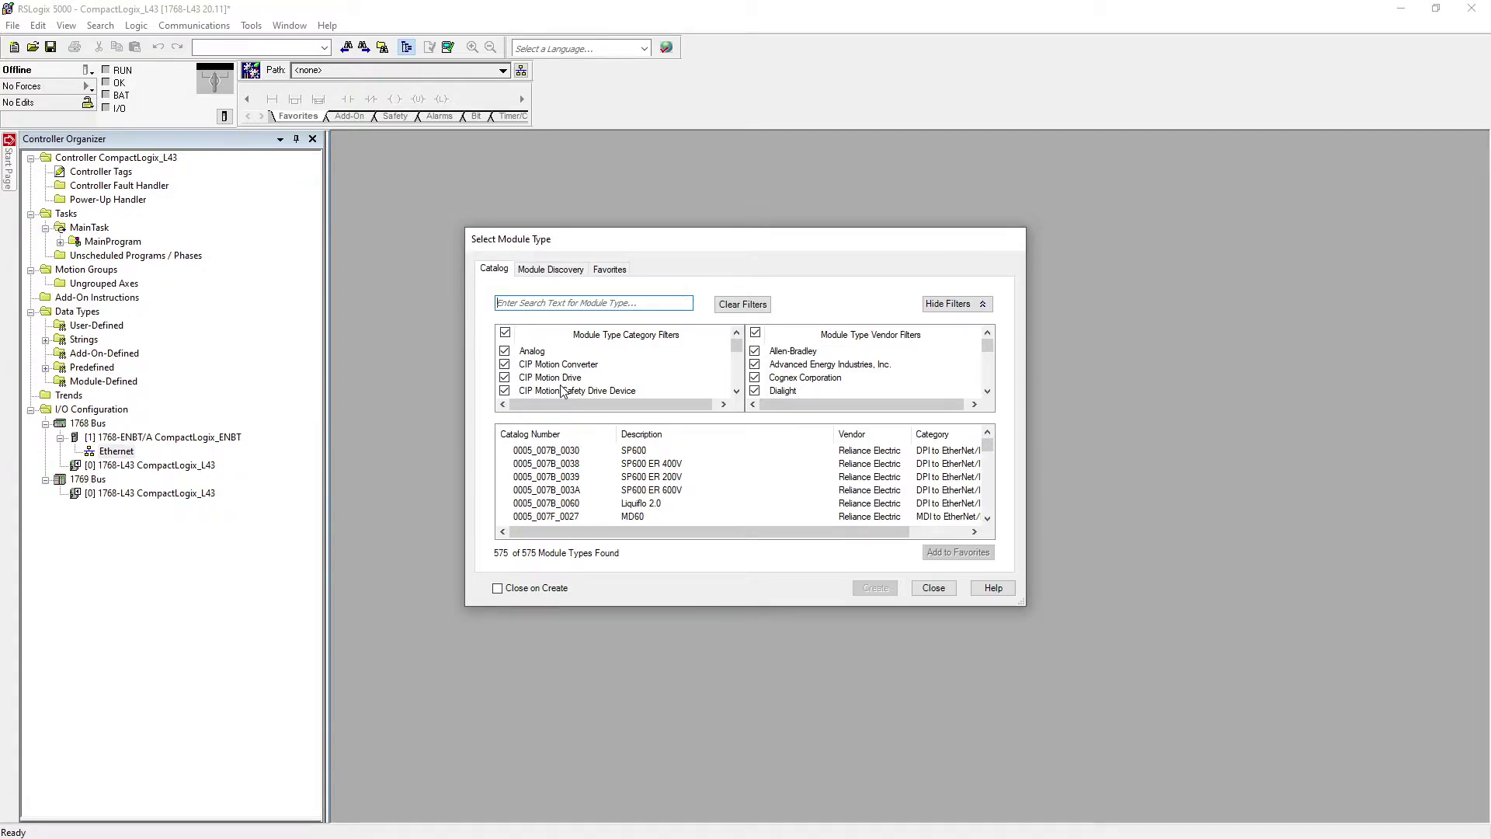
text(1756)
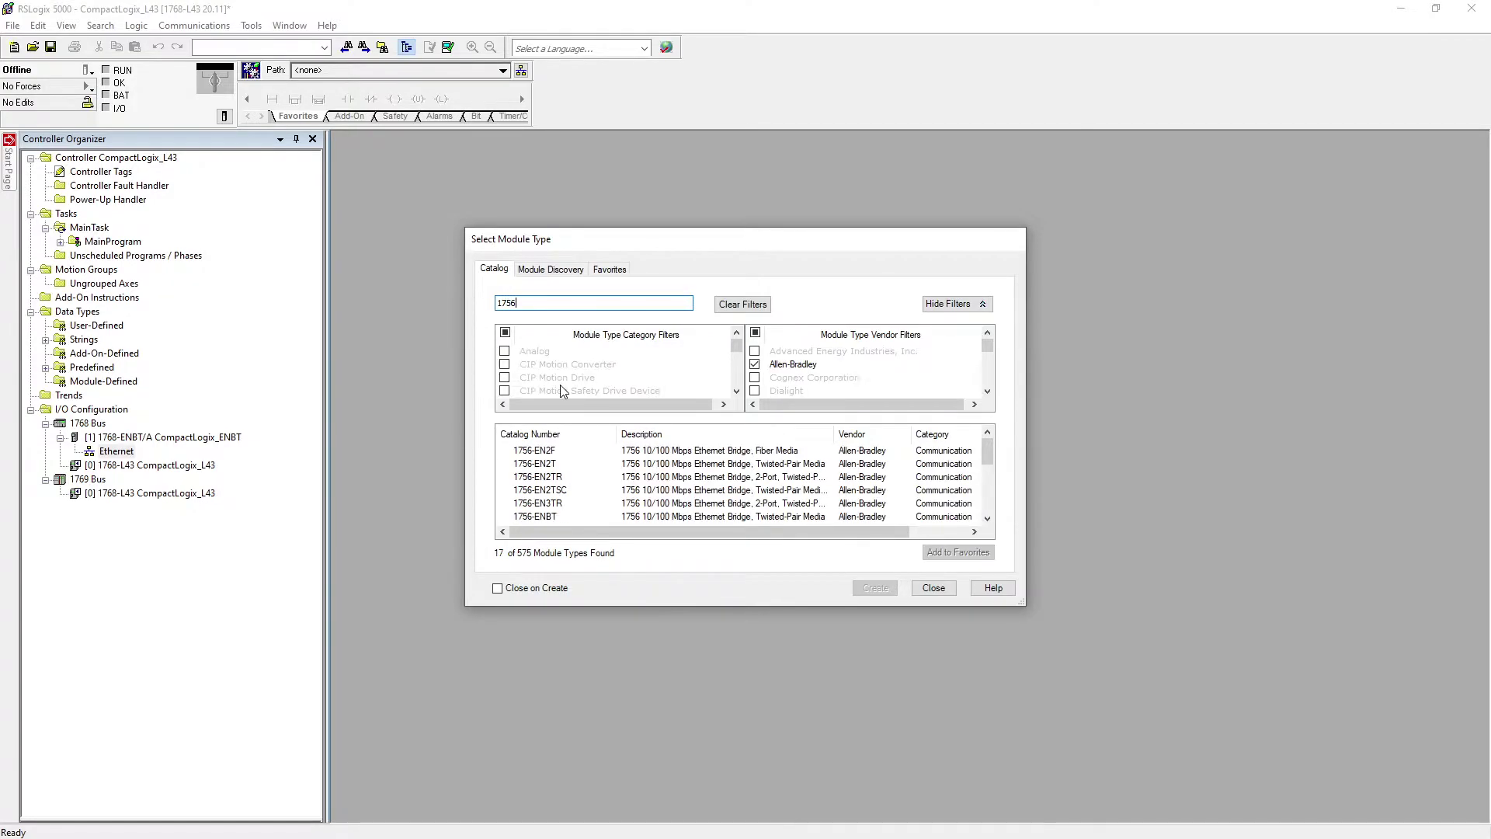
click(556, 517)
click(864, 587)
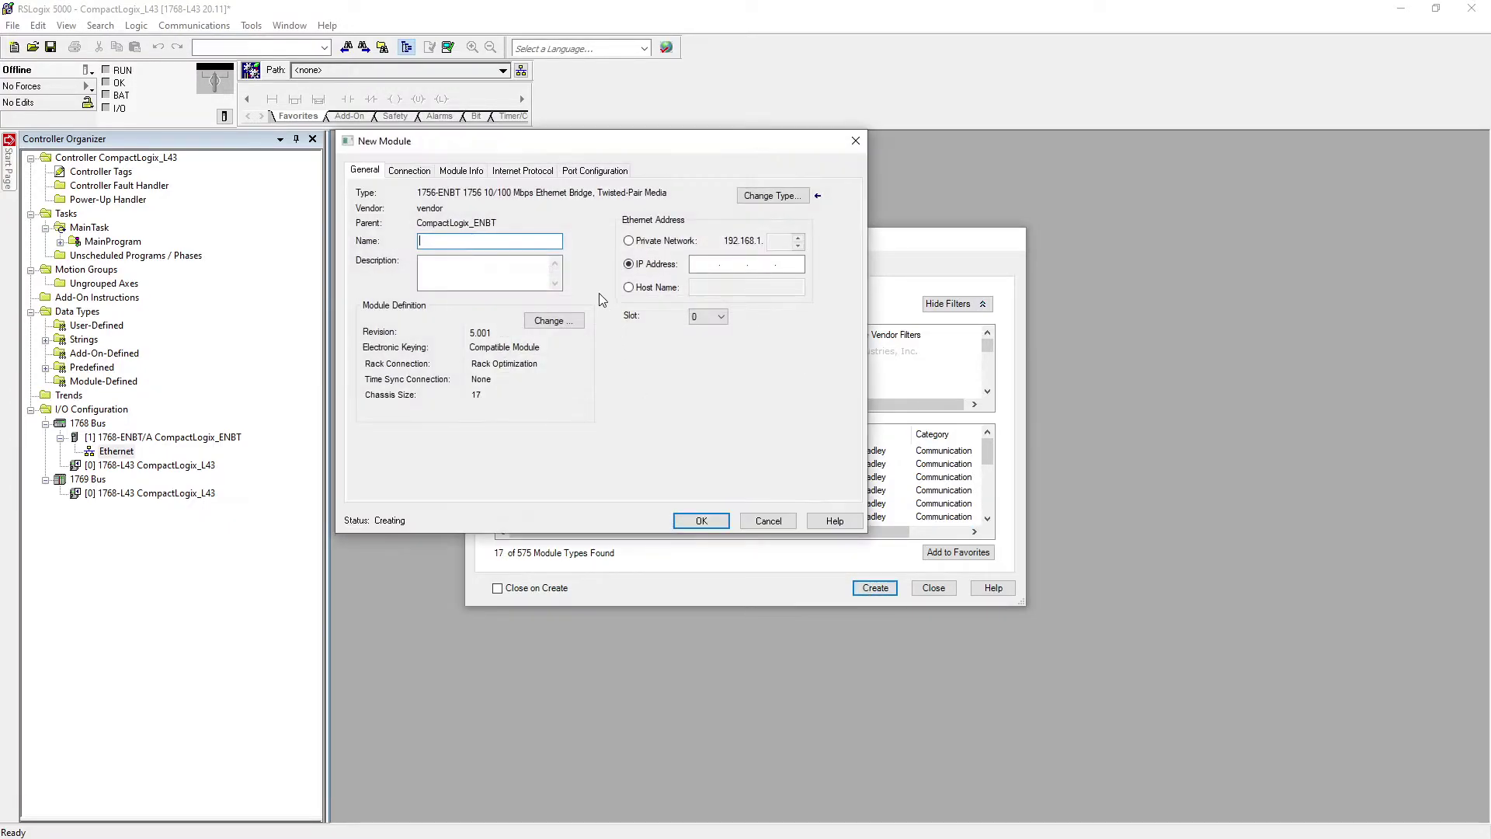
Name the 1756-ENBT module ControlLogix_ENBT and set its private network address to 192.168.1.23.
text(Cont)
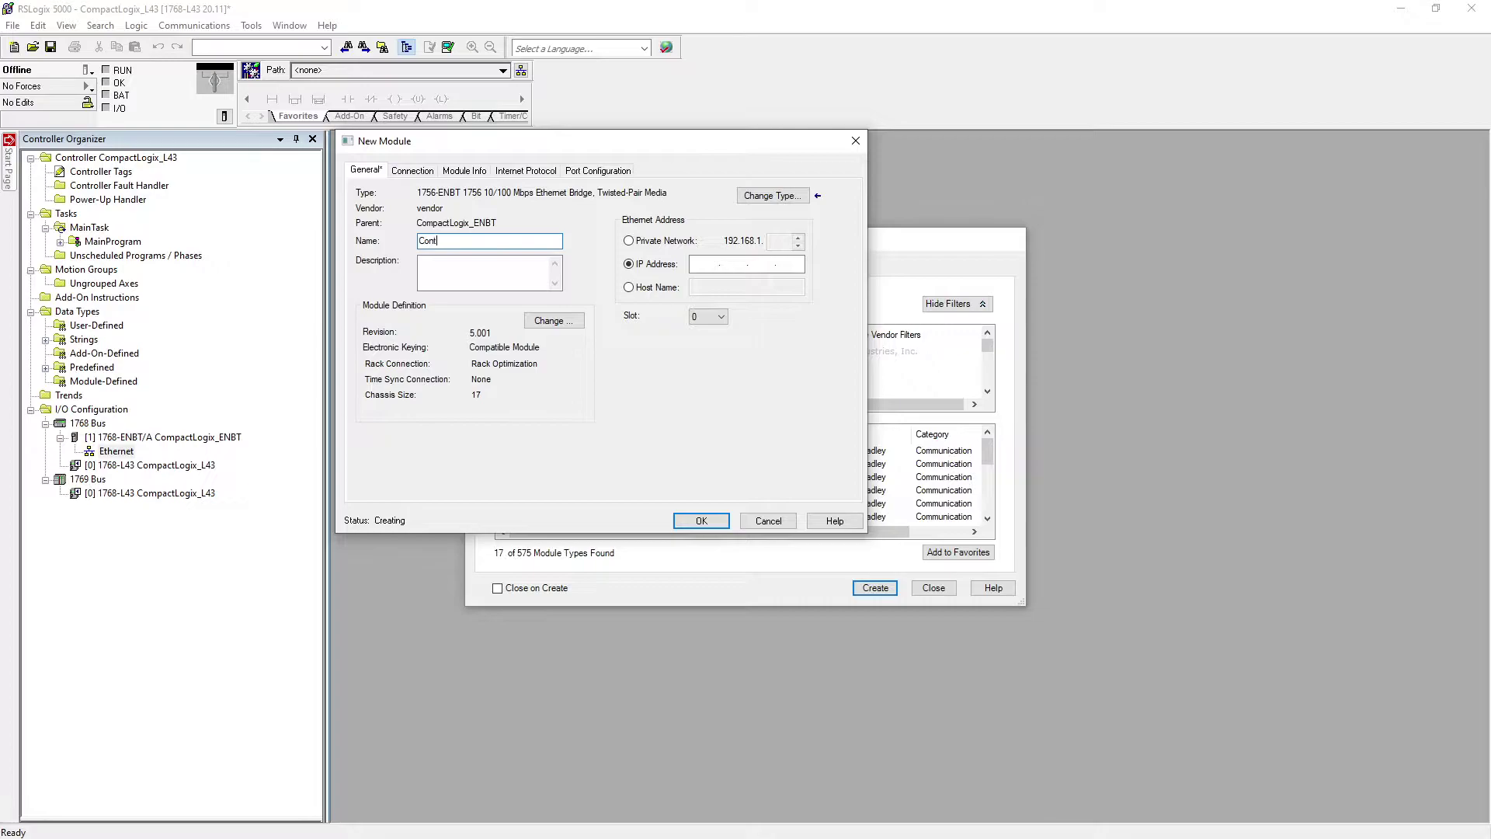
text(rolLogix_ENBT)
click(637, 241)
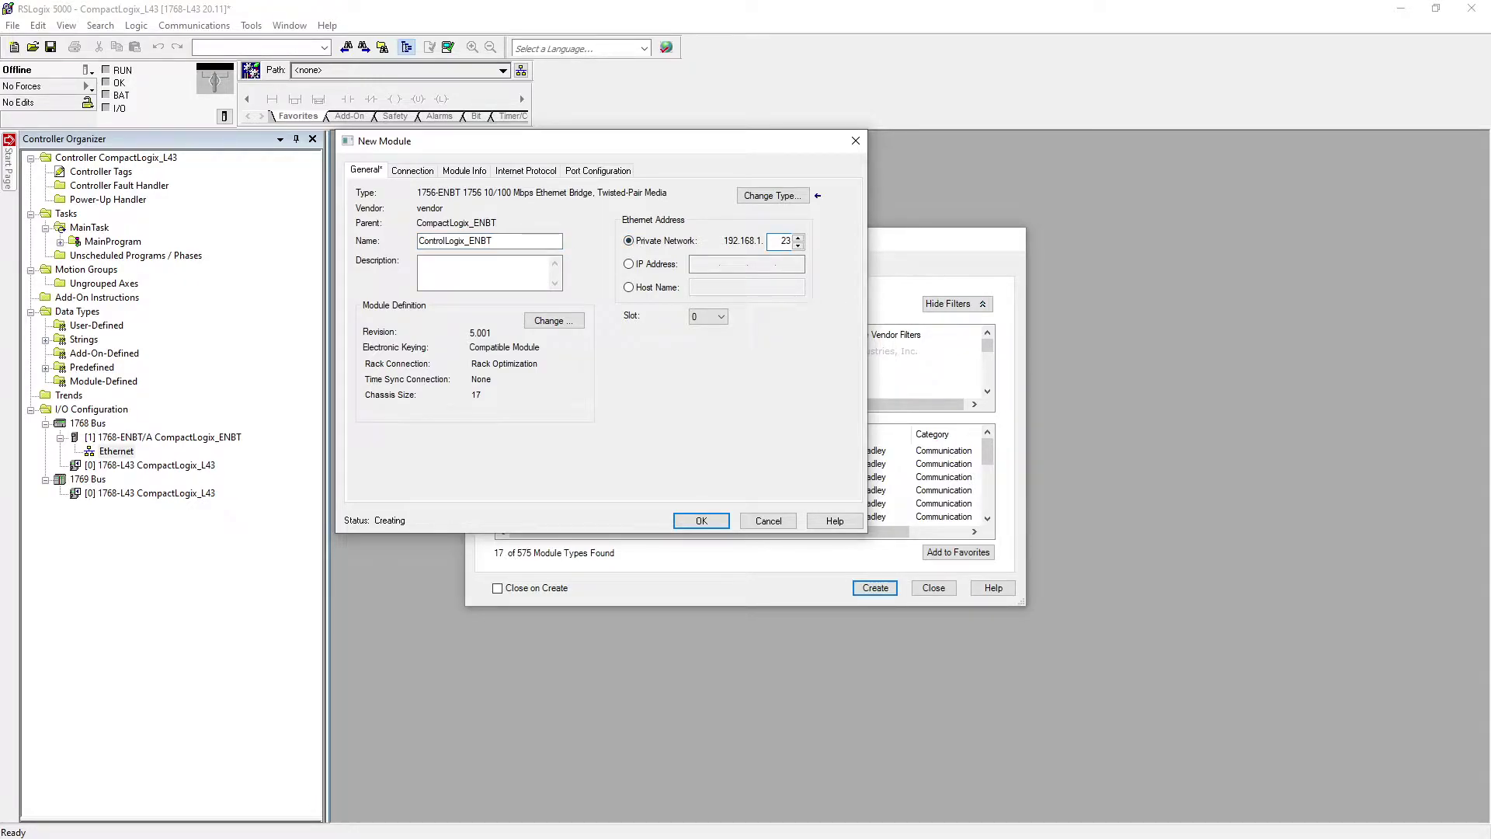
Set the ControlLogix_ENBT module definition to revision 4.008 with a chassis size of 17, and create the module.
click(546, 324)
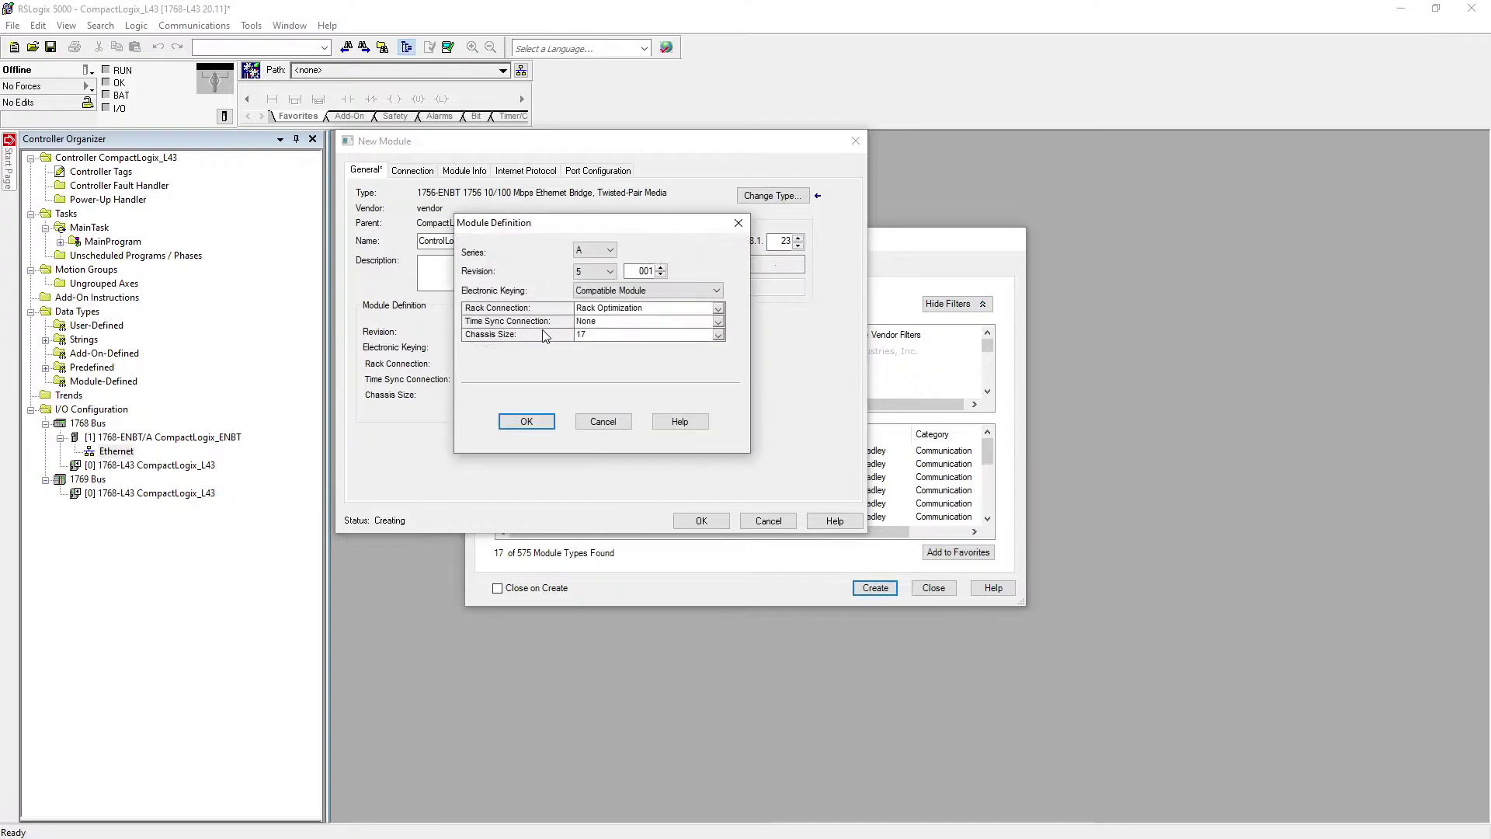
click(618, 335)
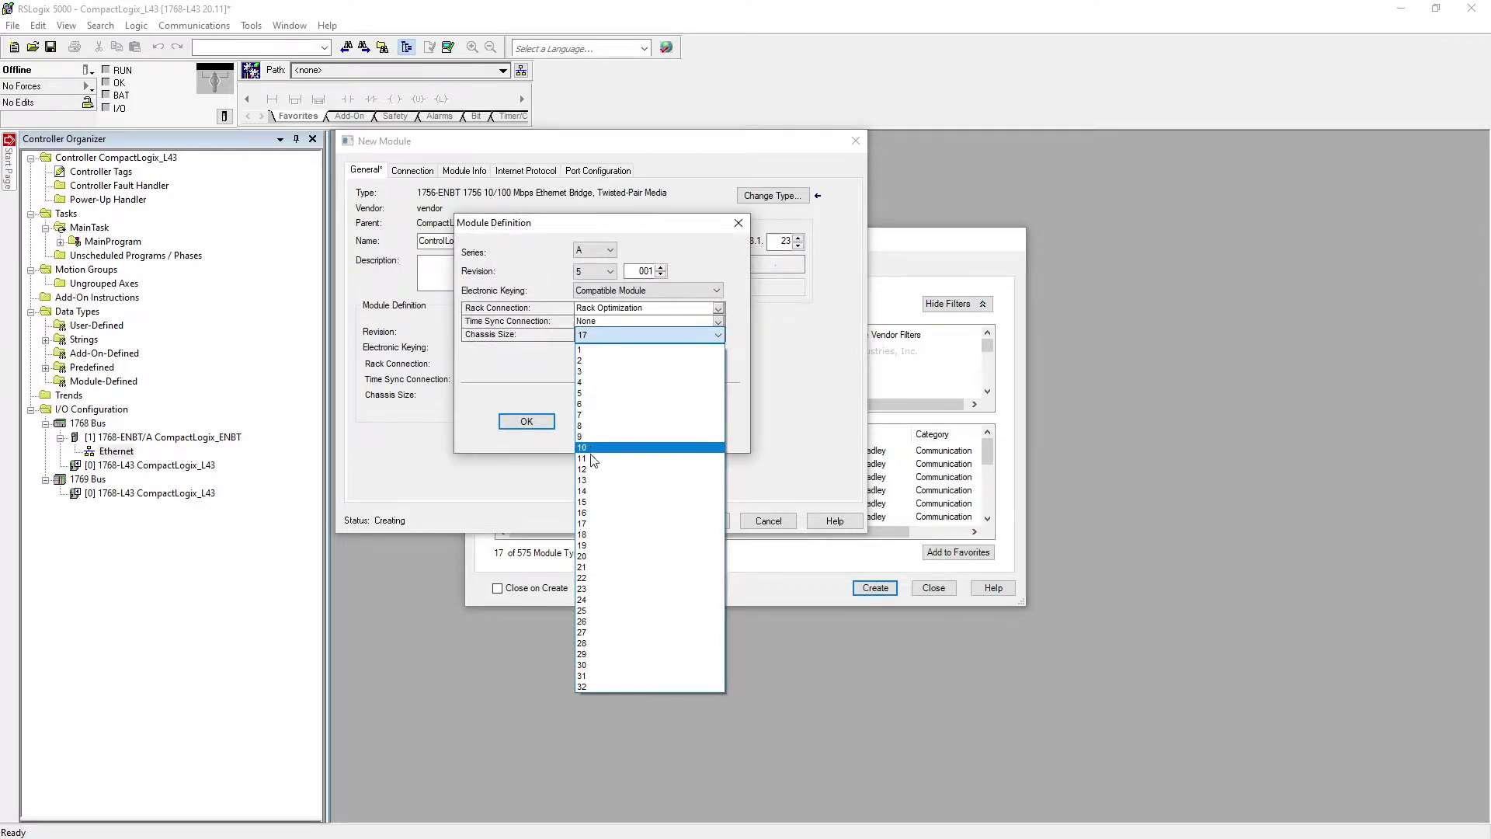
click(592, 480)
click(598, 271)
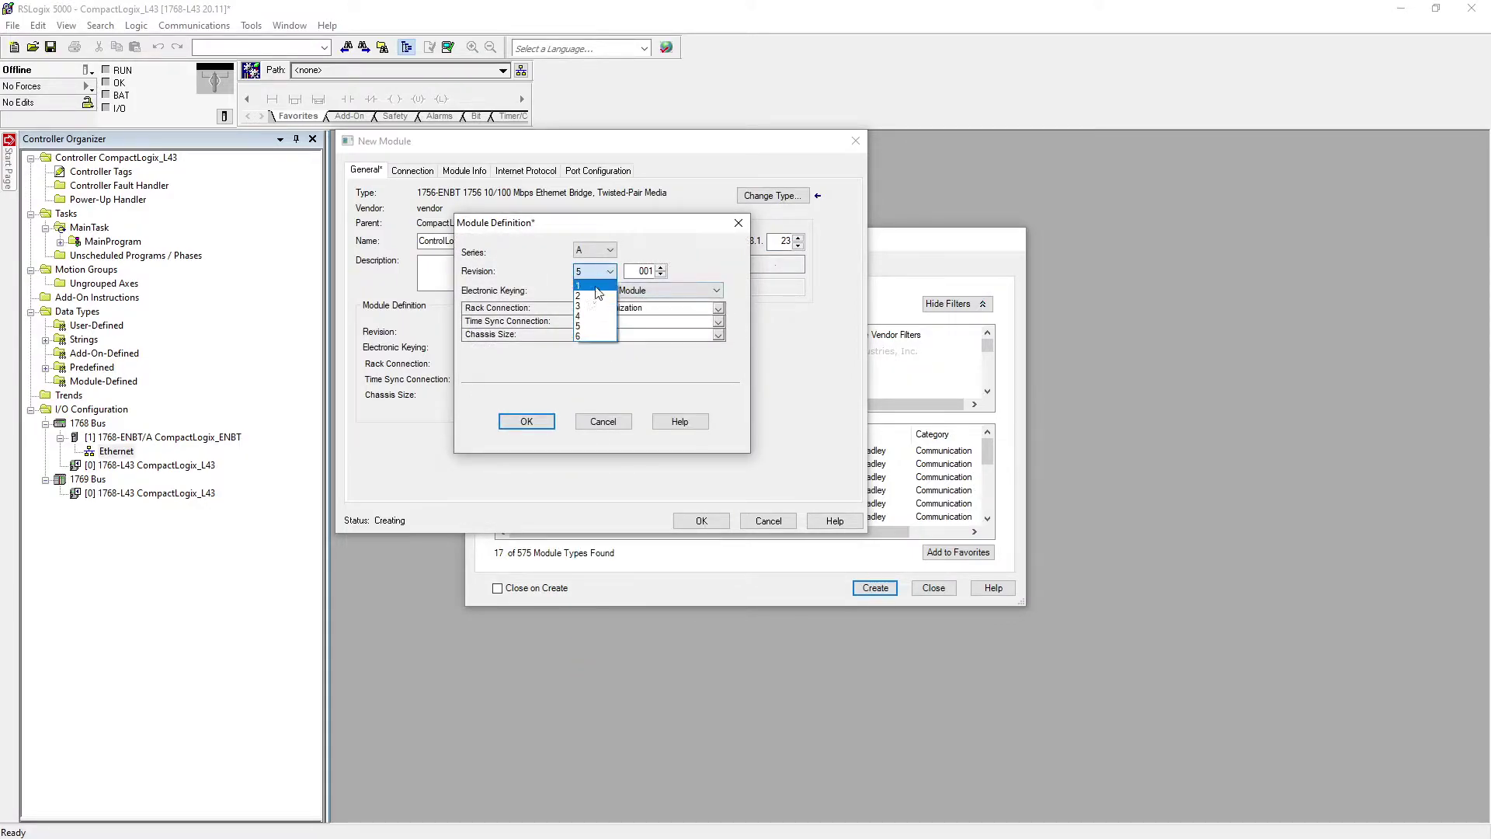
click(586, 316)
click(661, 267)
click(661, 267)
click(661, 267)
click(661, 267)
click(661, 267)
click(661, 267)
click(661, 268)
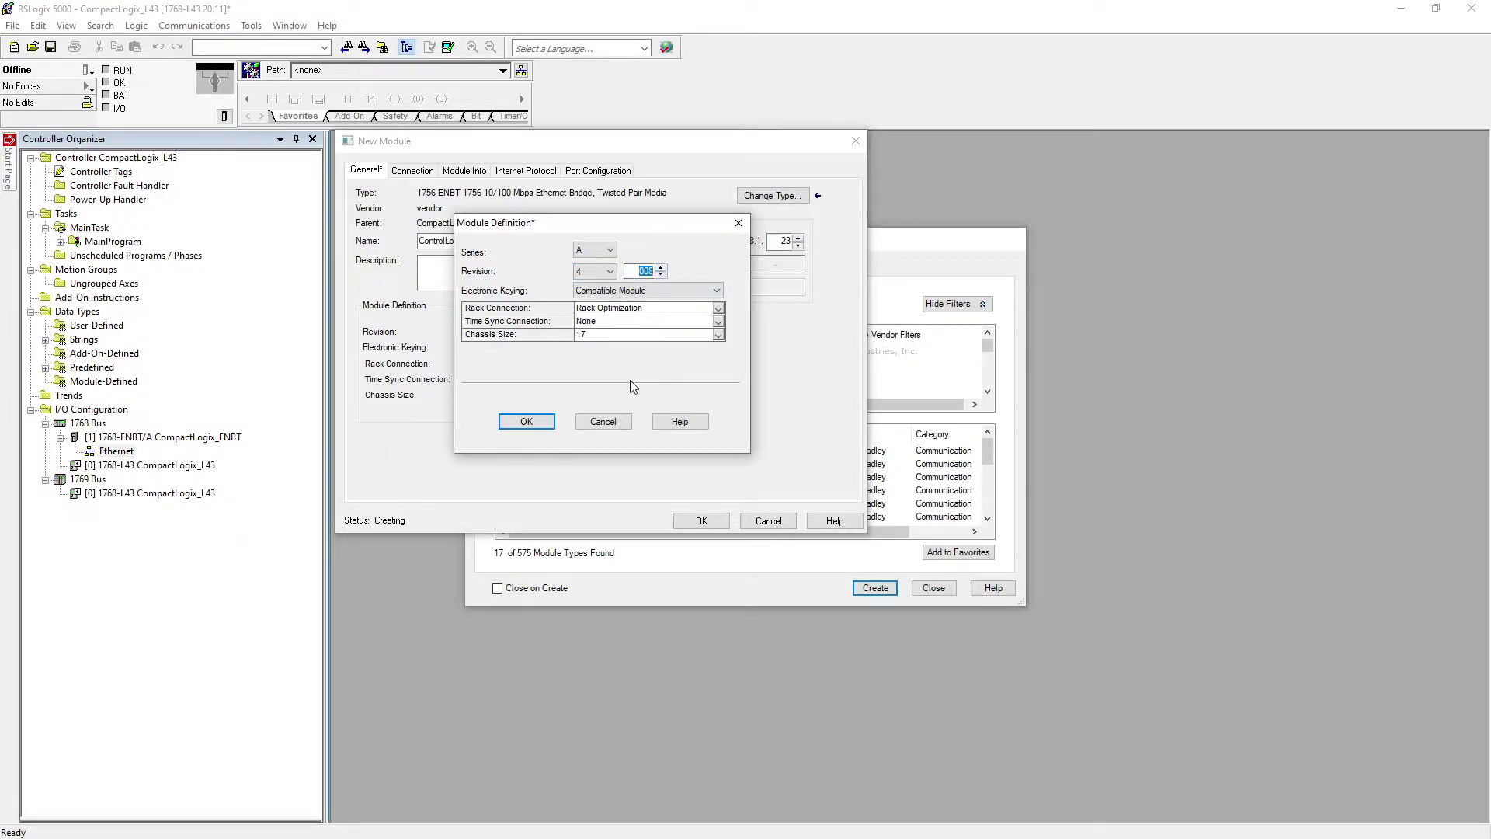
click(549, 421)
click(568, 377)
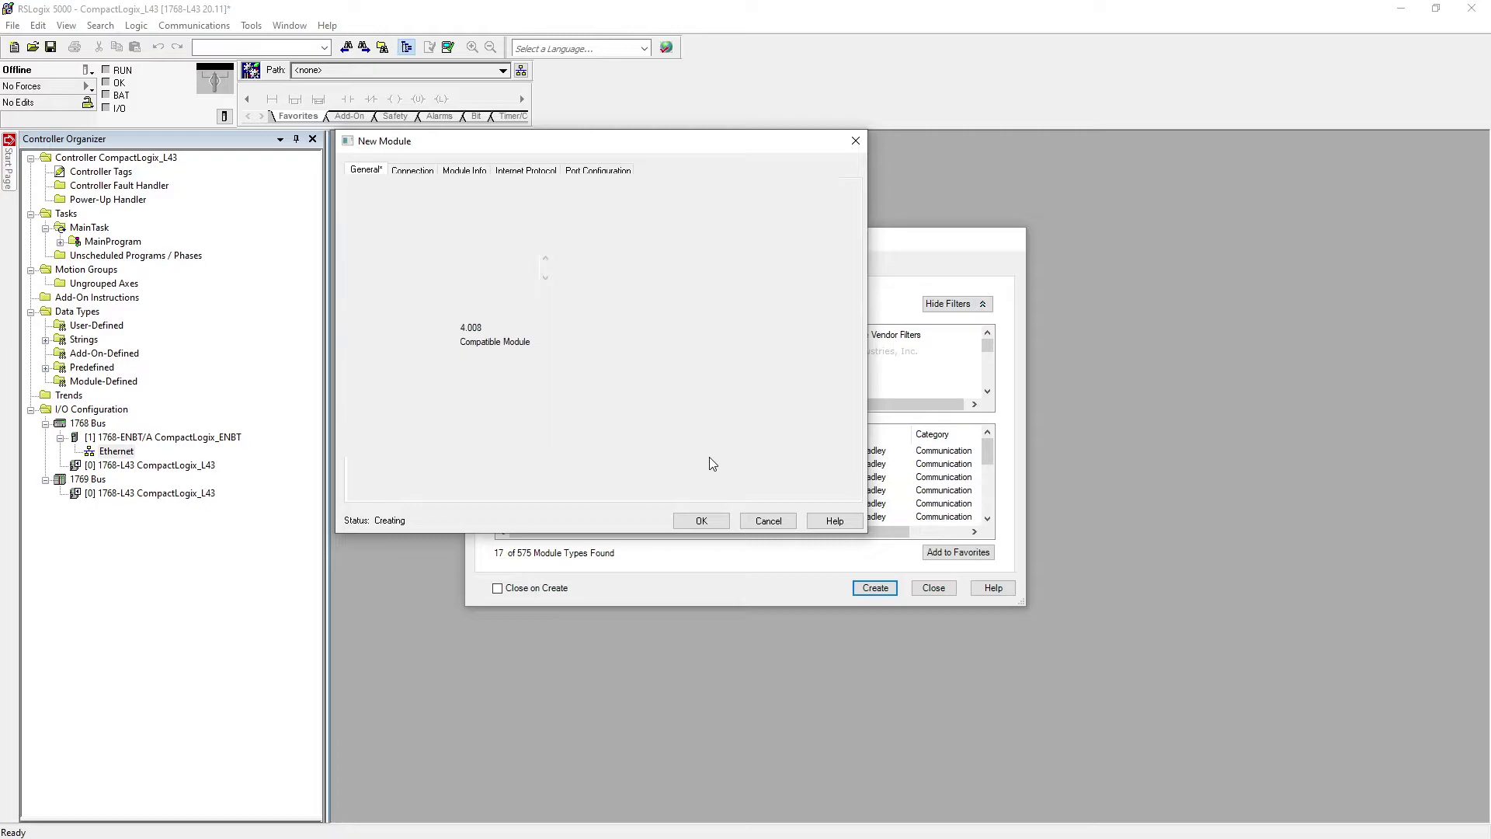
click(724, 520)
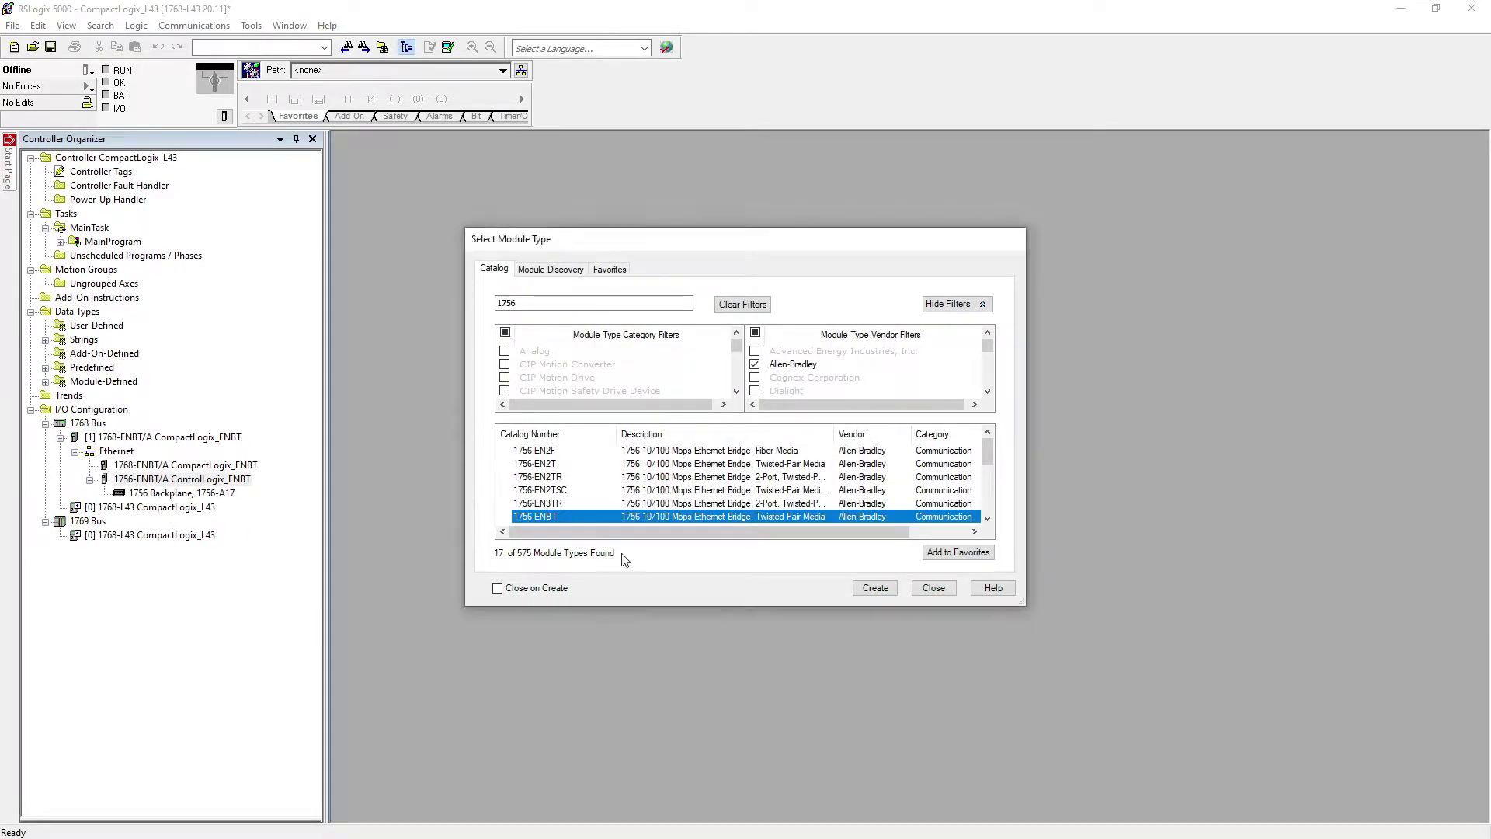
click(934, 588)
Review the slot, revision and IP address in the 1768-ENBT CompactLogix_ENBT module properties.
right_click(177, 469)
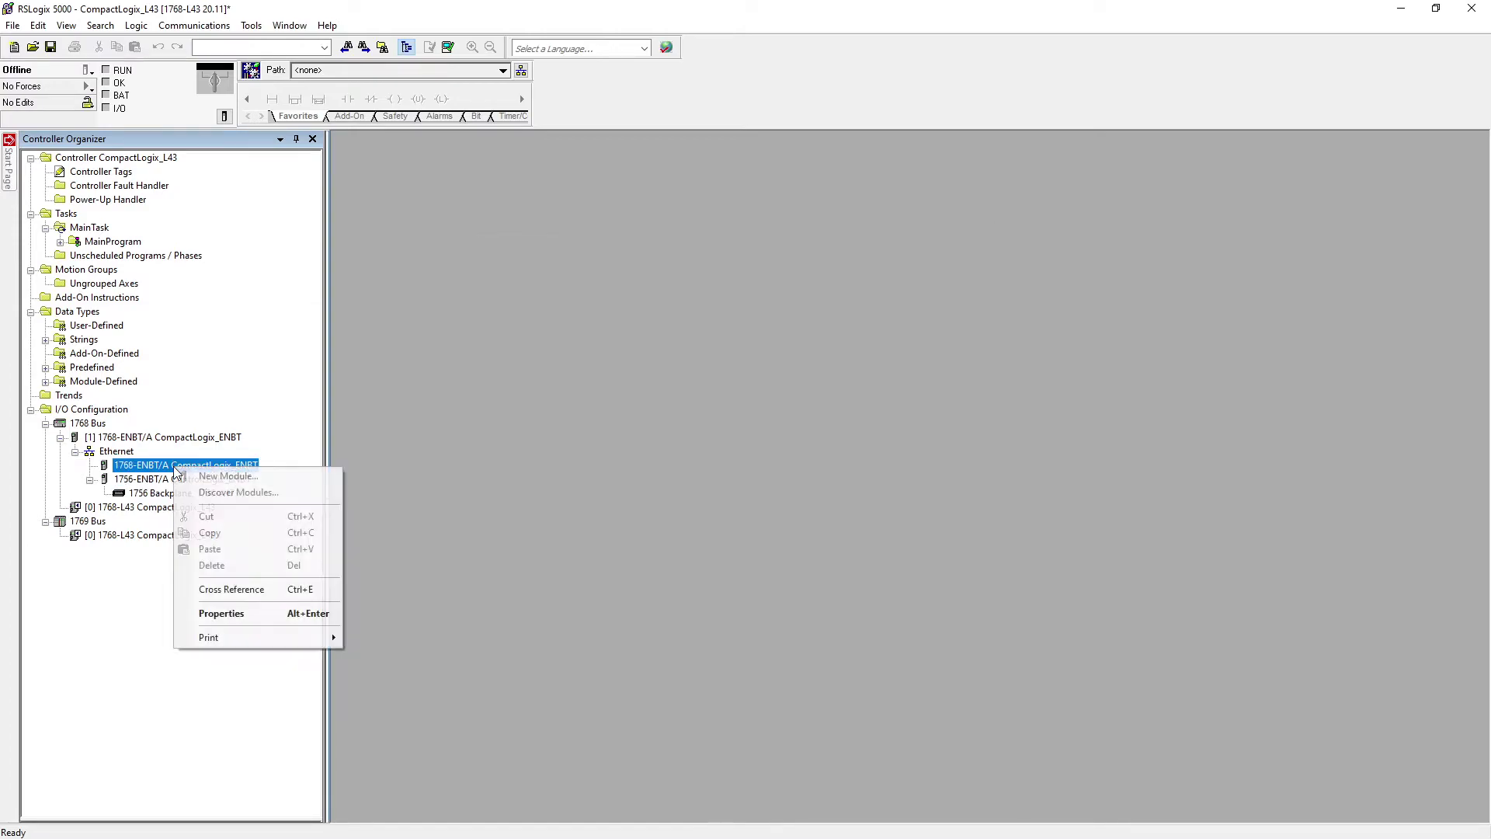
click(218, 614)
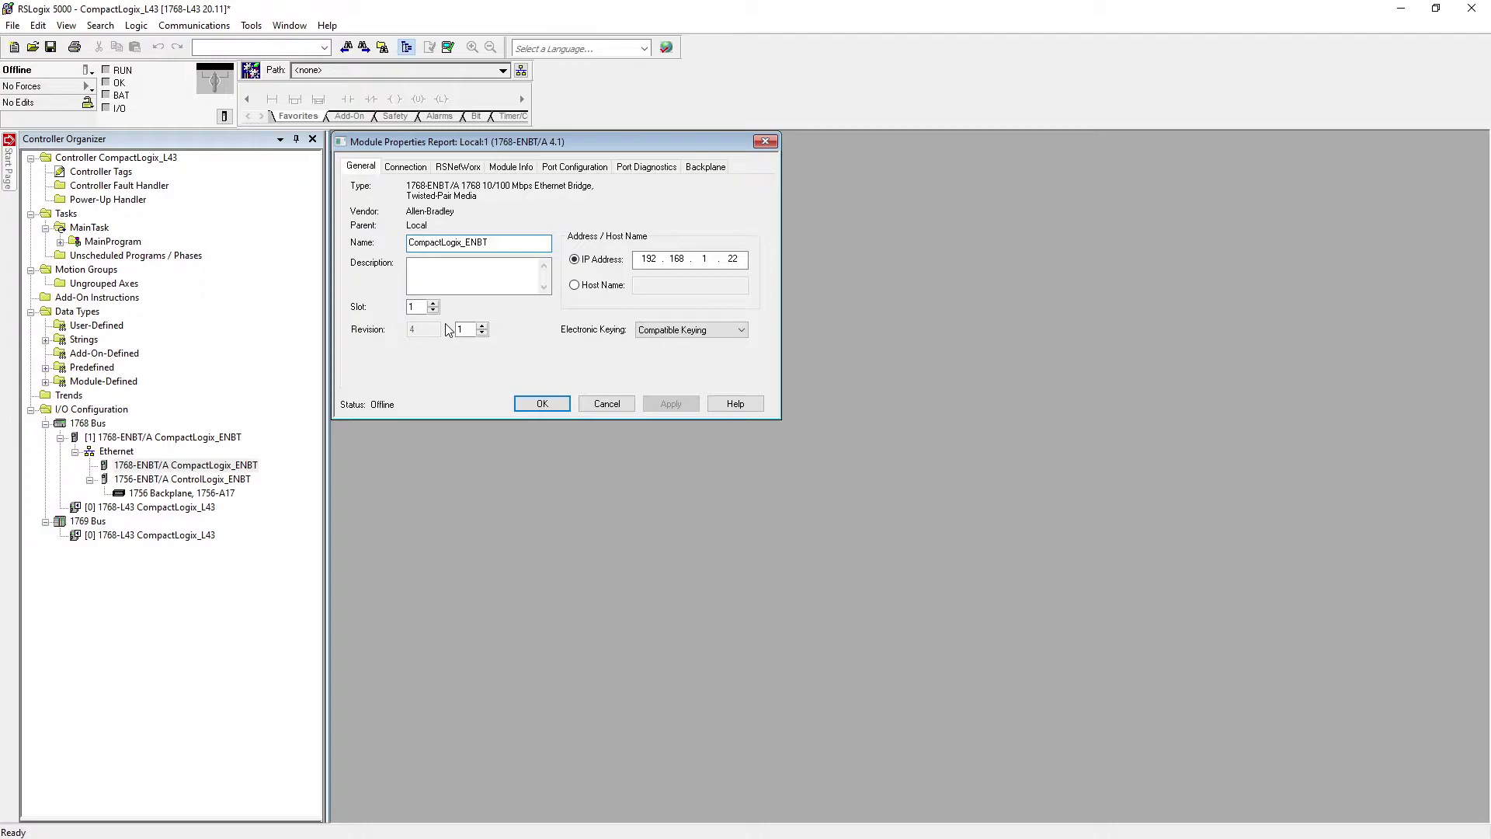
click(554, 404)
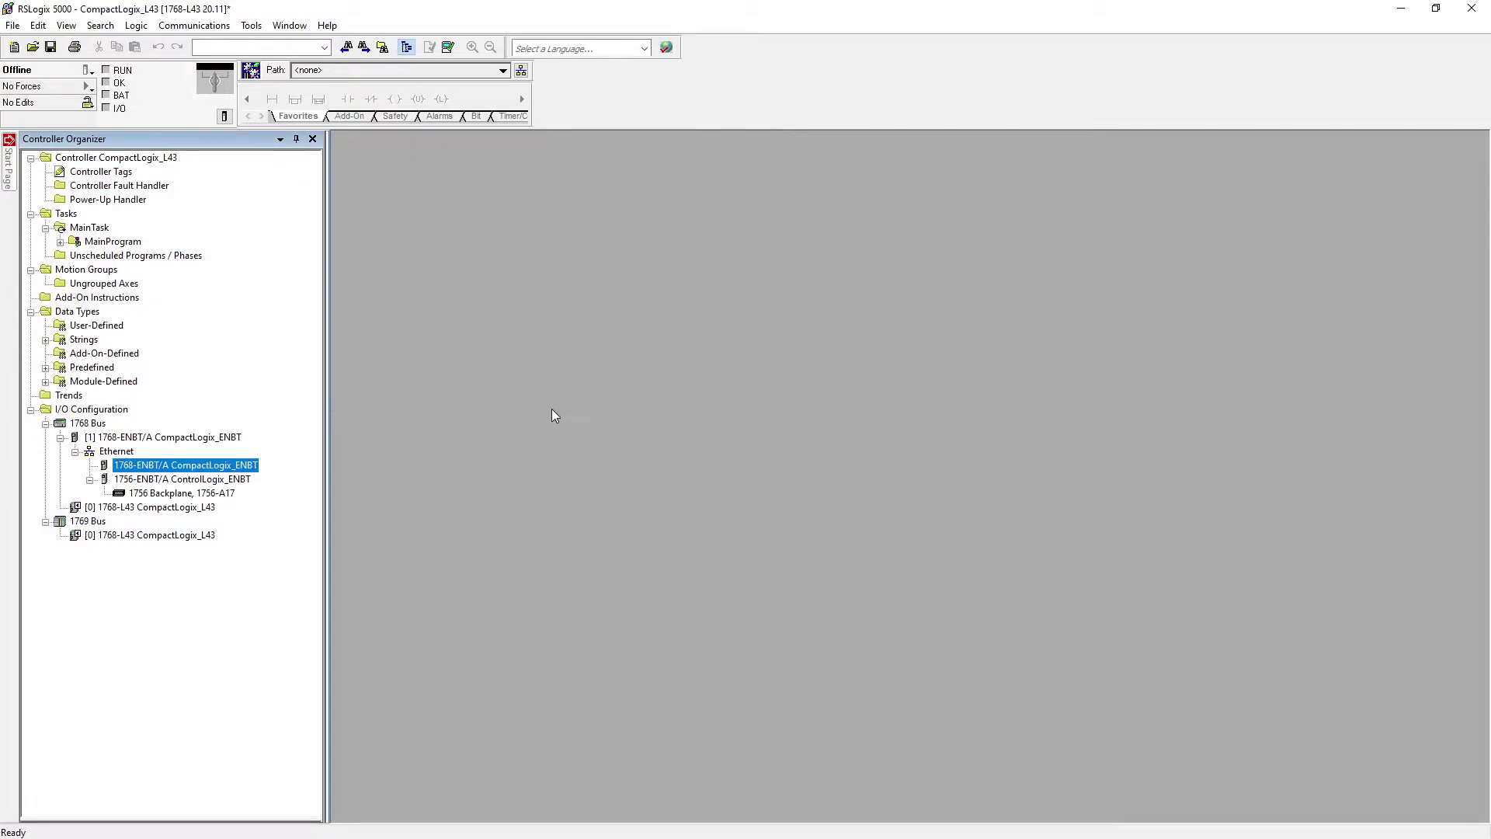
Start a new 1756-L61 controller module with major revision 20 on the 1756 backplane beneath ControlLogix_ENBT.
click(164, 497)
right_click(164, 495)
click(194, 503)
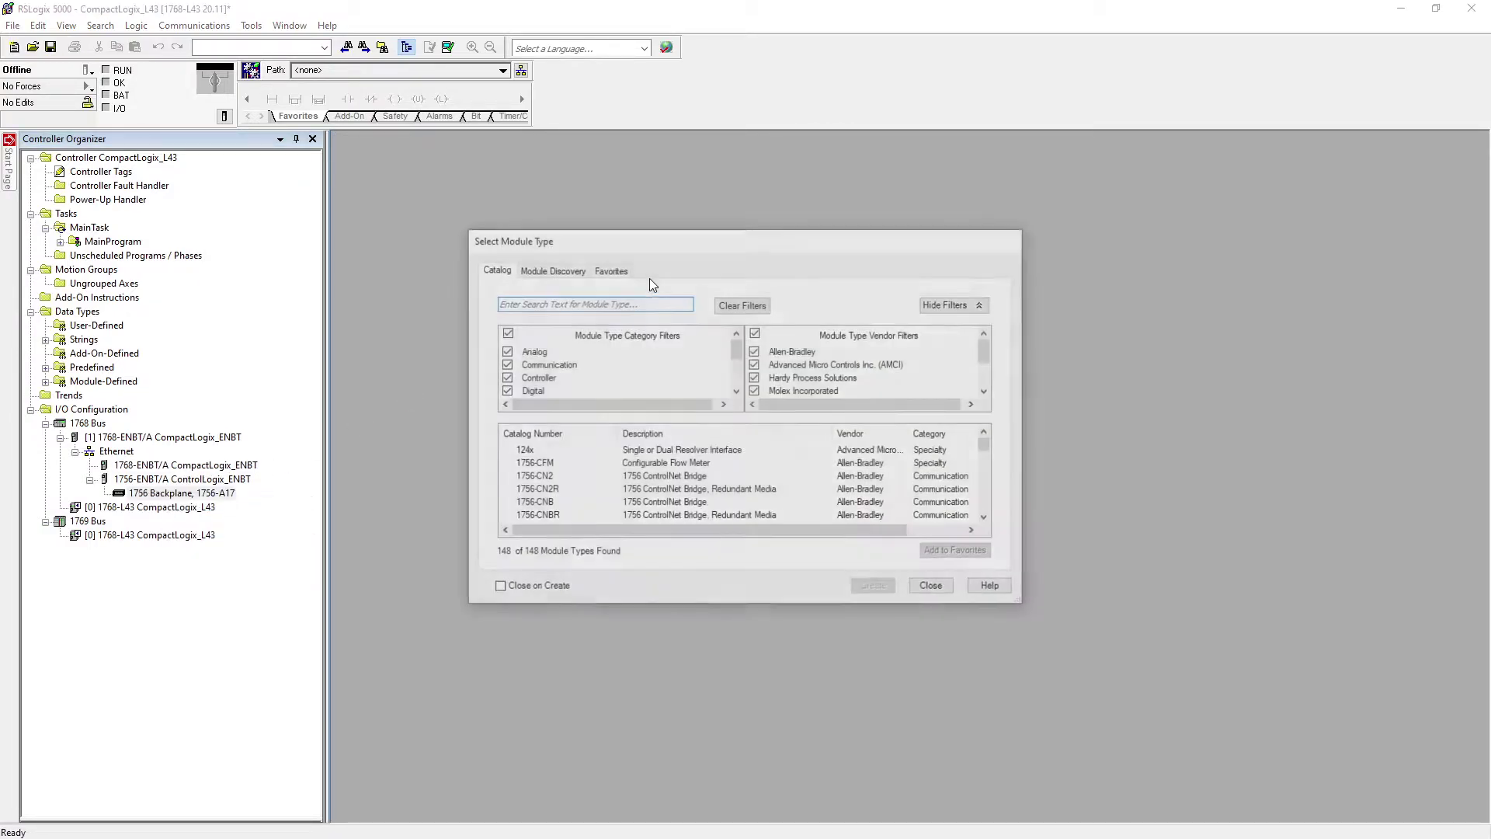
text(17)
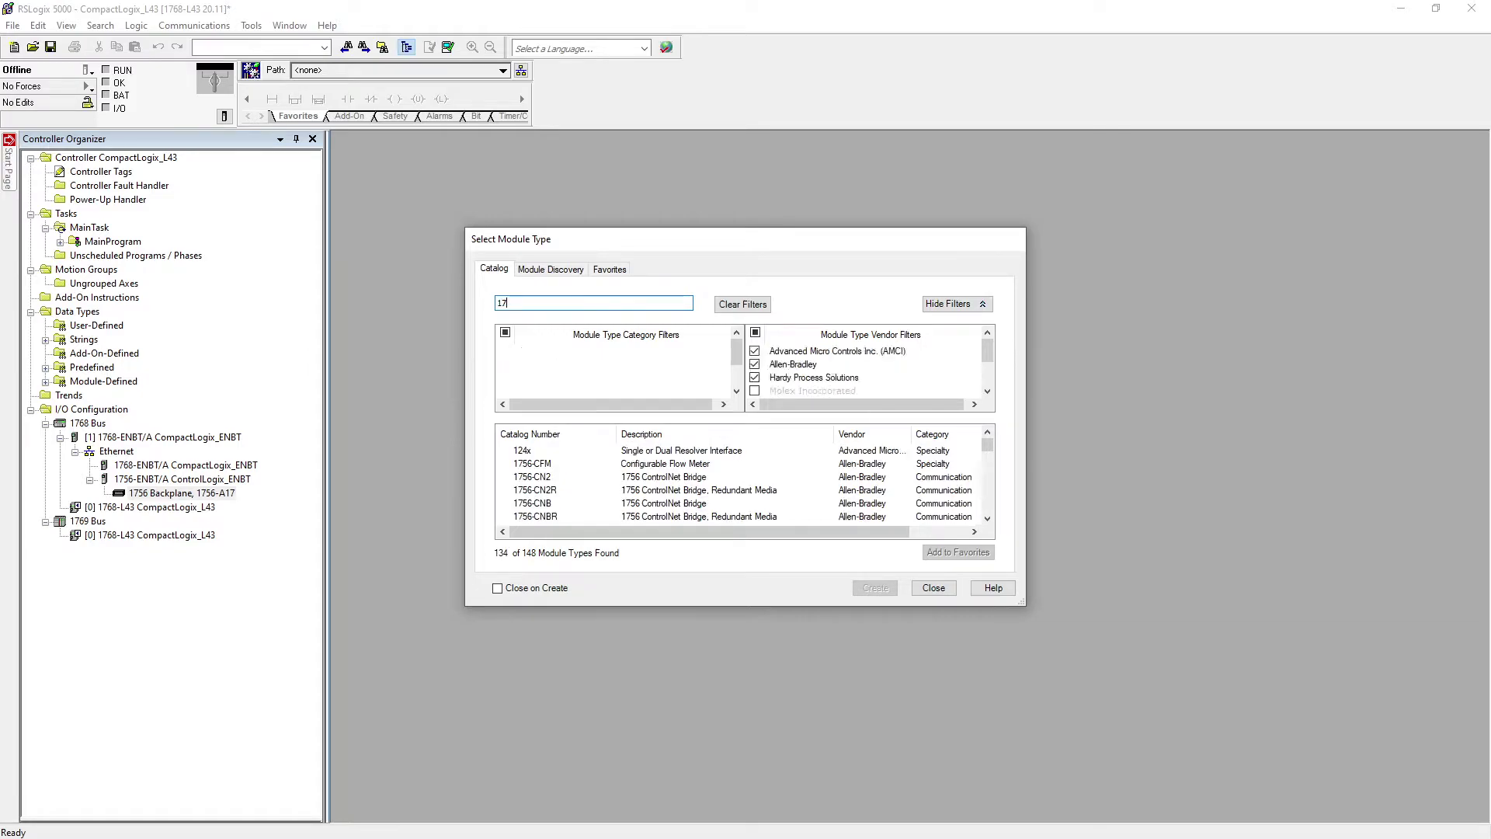
text(56-)
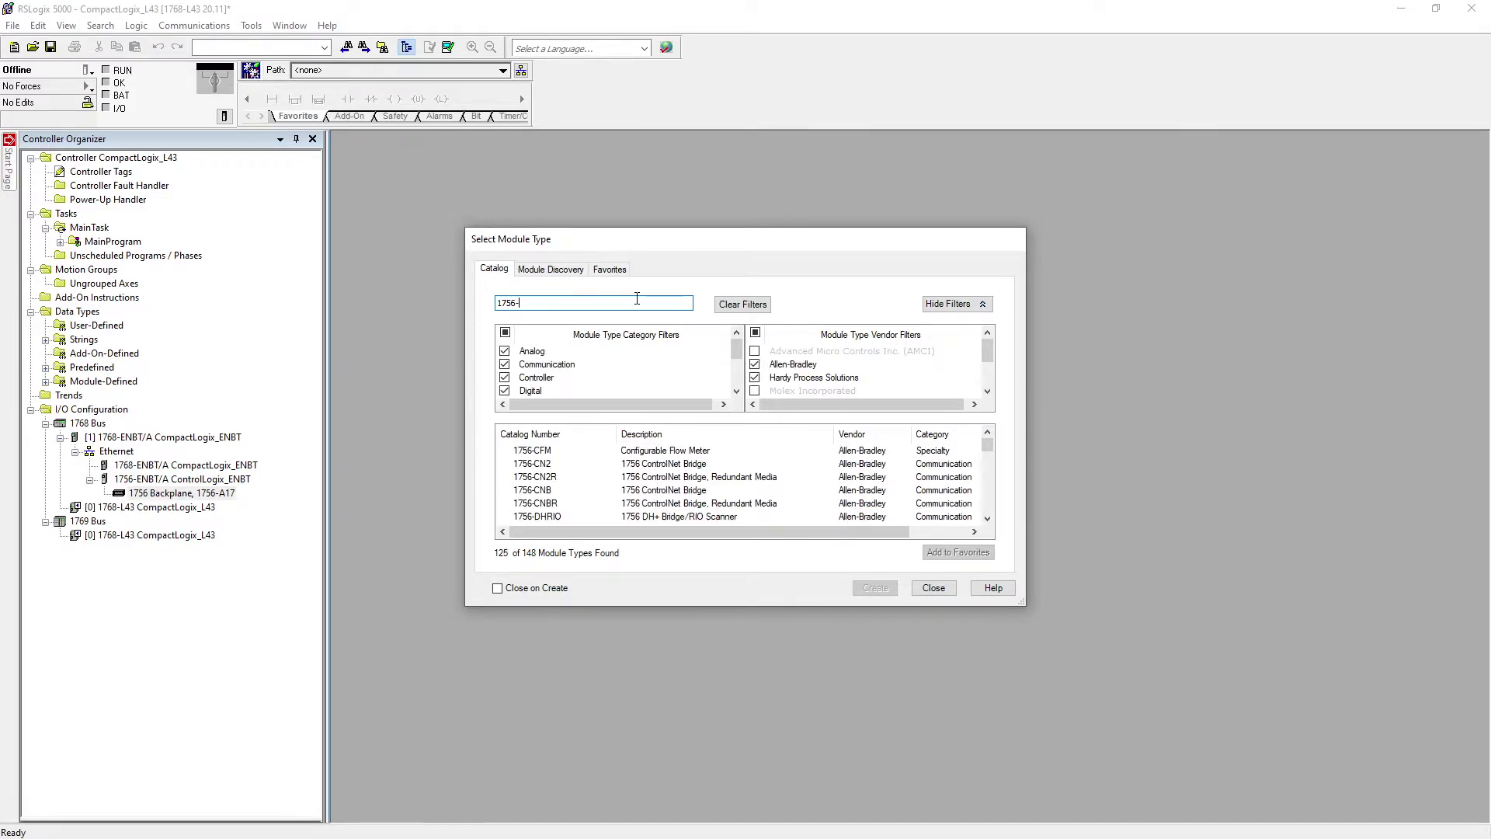
text(L)
click(563, 503)
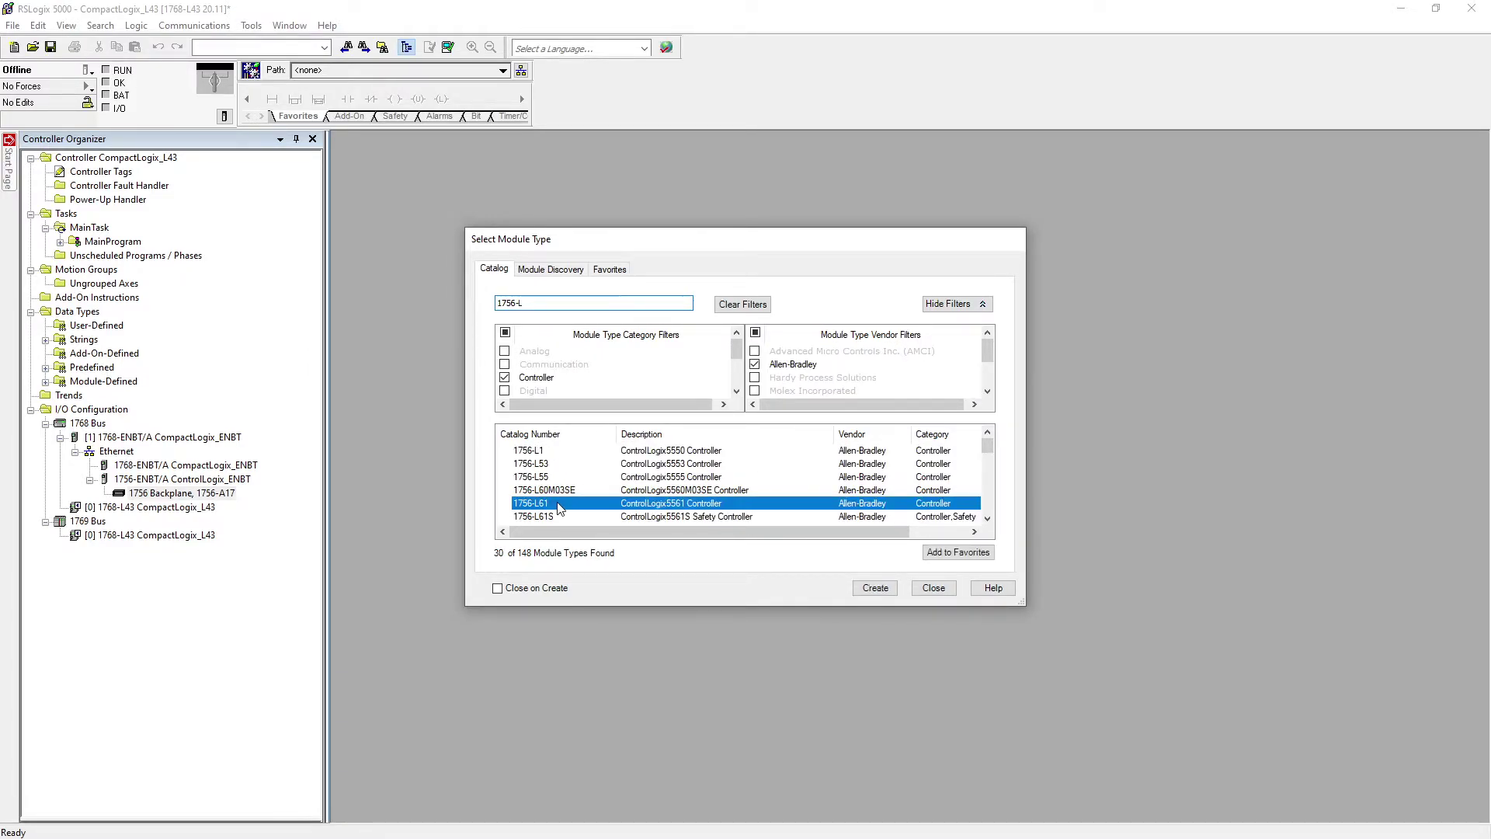
click(875, 588)
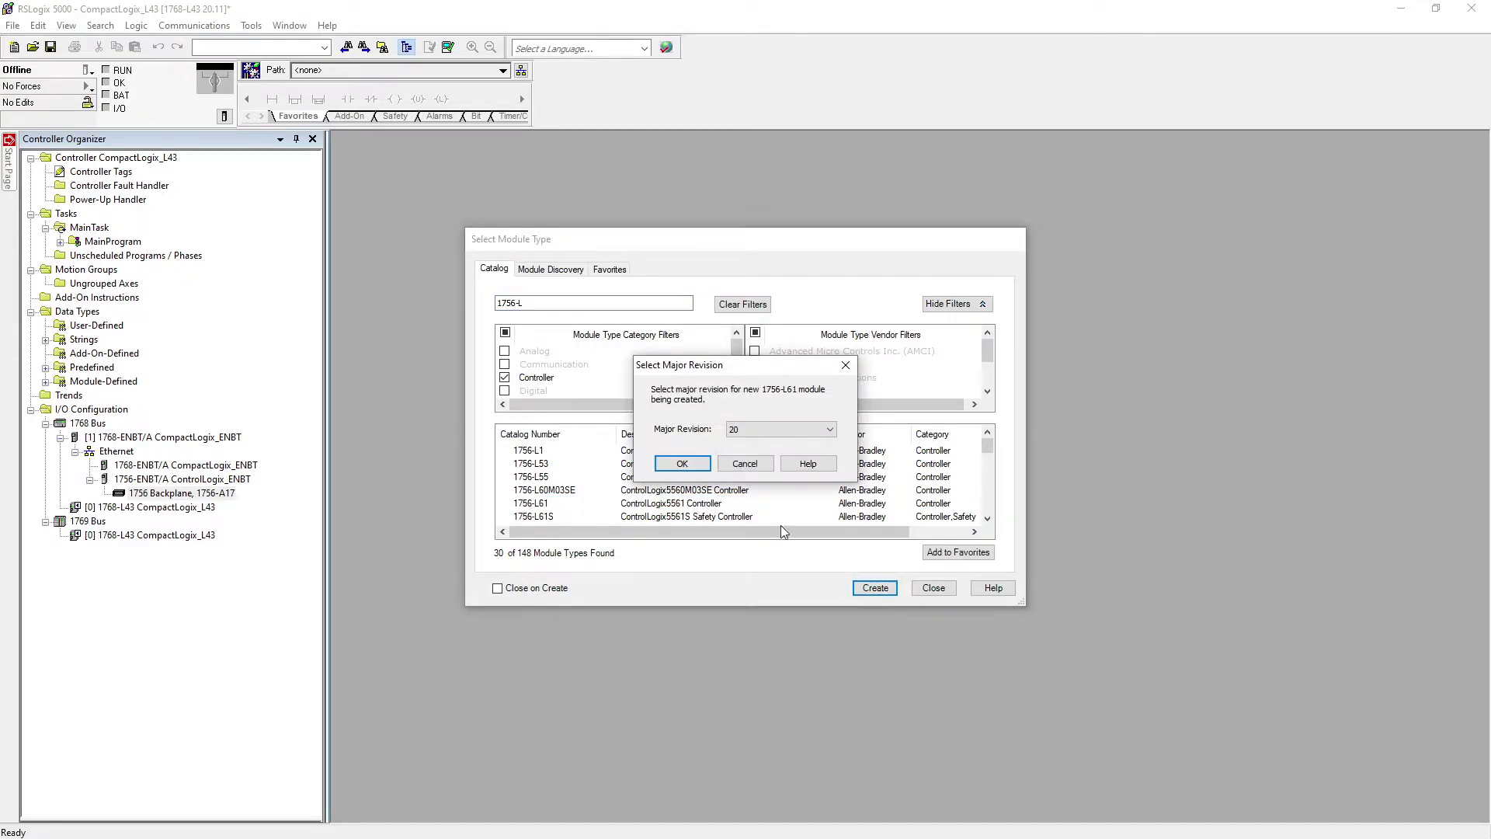
click(680, 466)
Try to create the 1756-L61 controller as ControlLogix_L61 in slot 0 with minor revision 15.
click(622, 210)
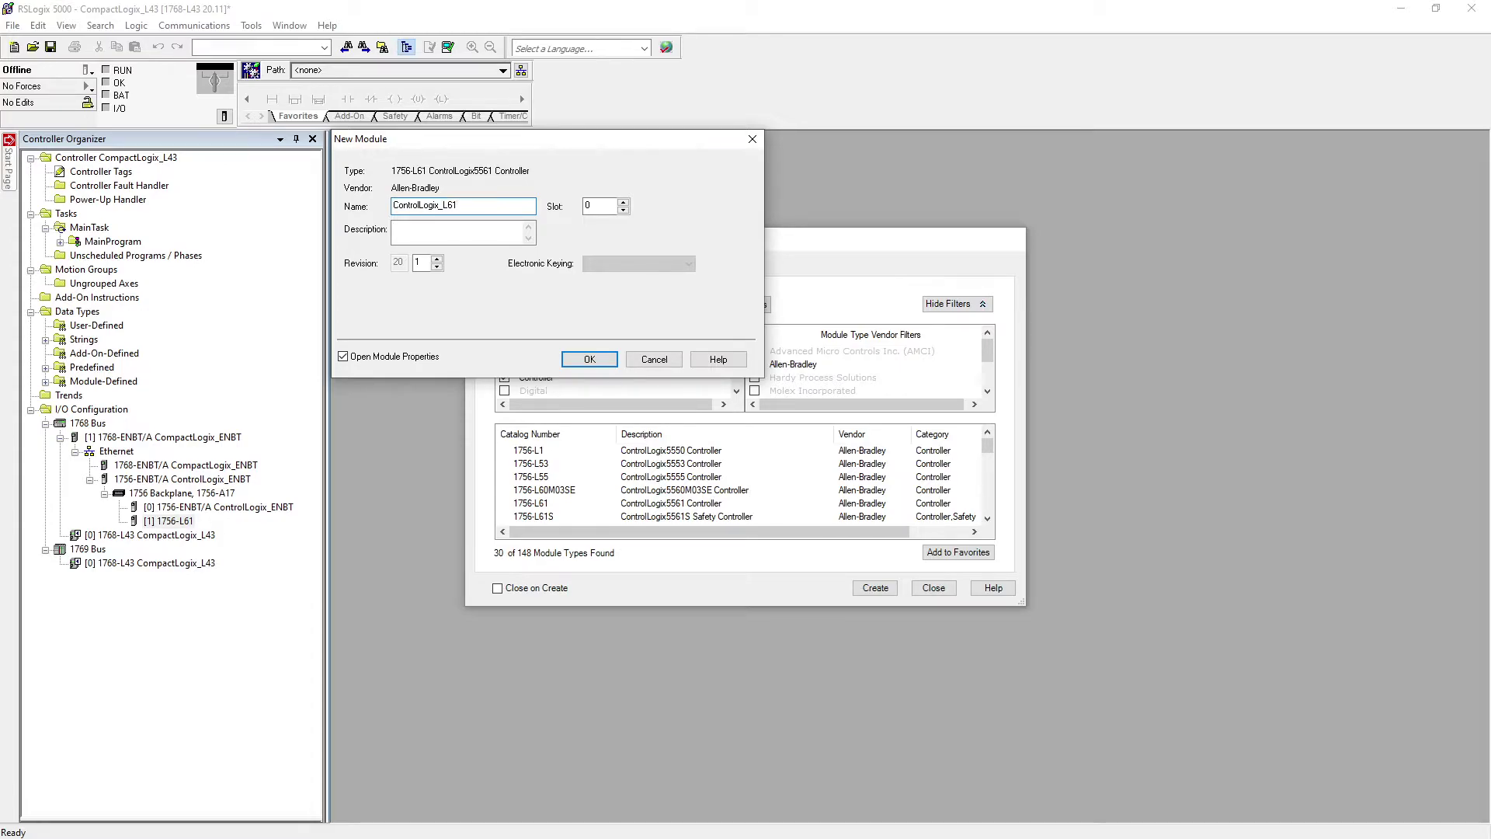
double_click(418, 263)
text(15)
click(594, 359)
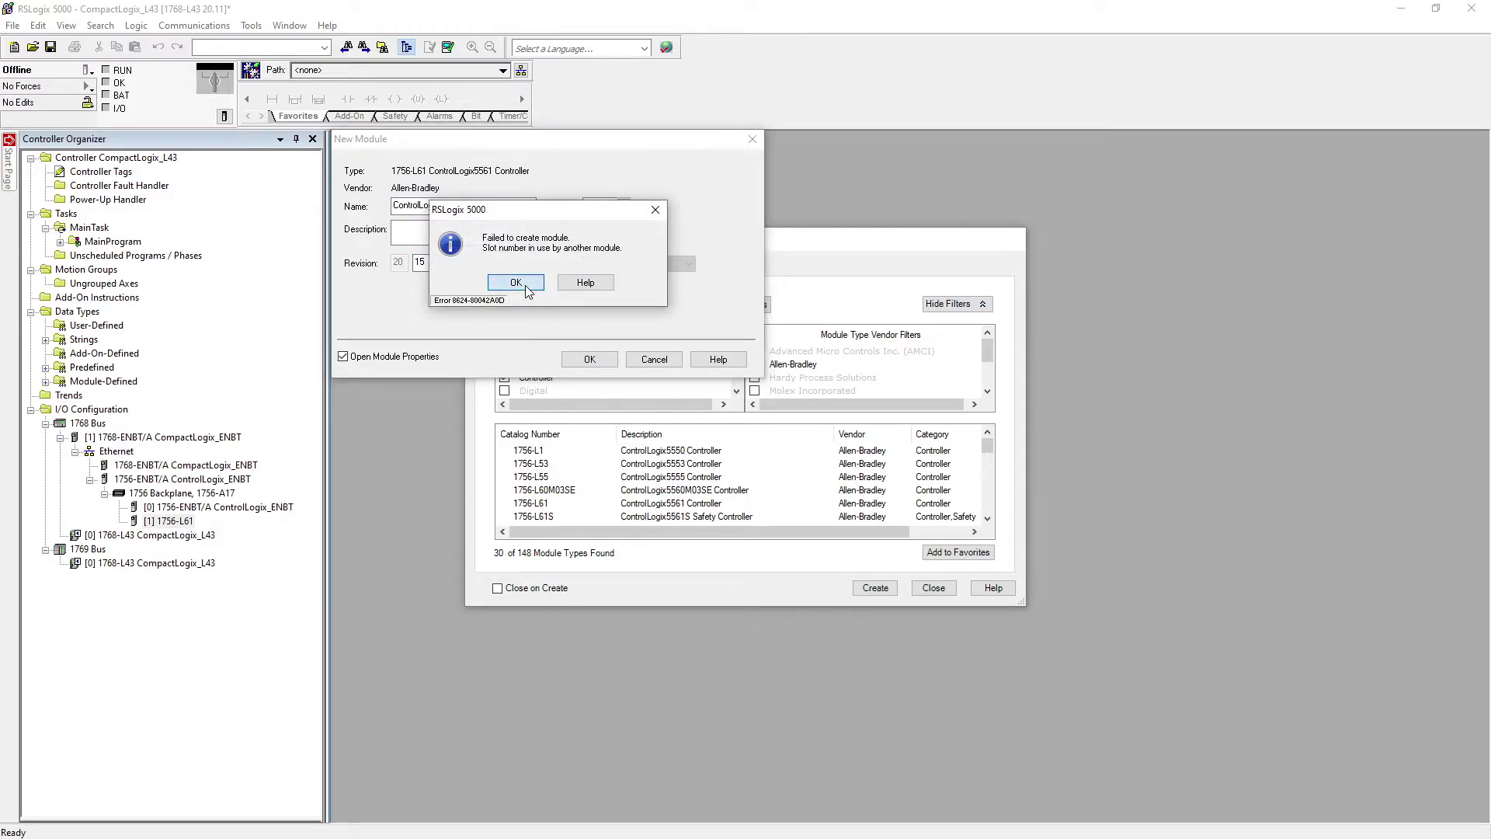
click(525, 286)
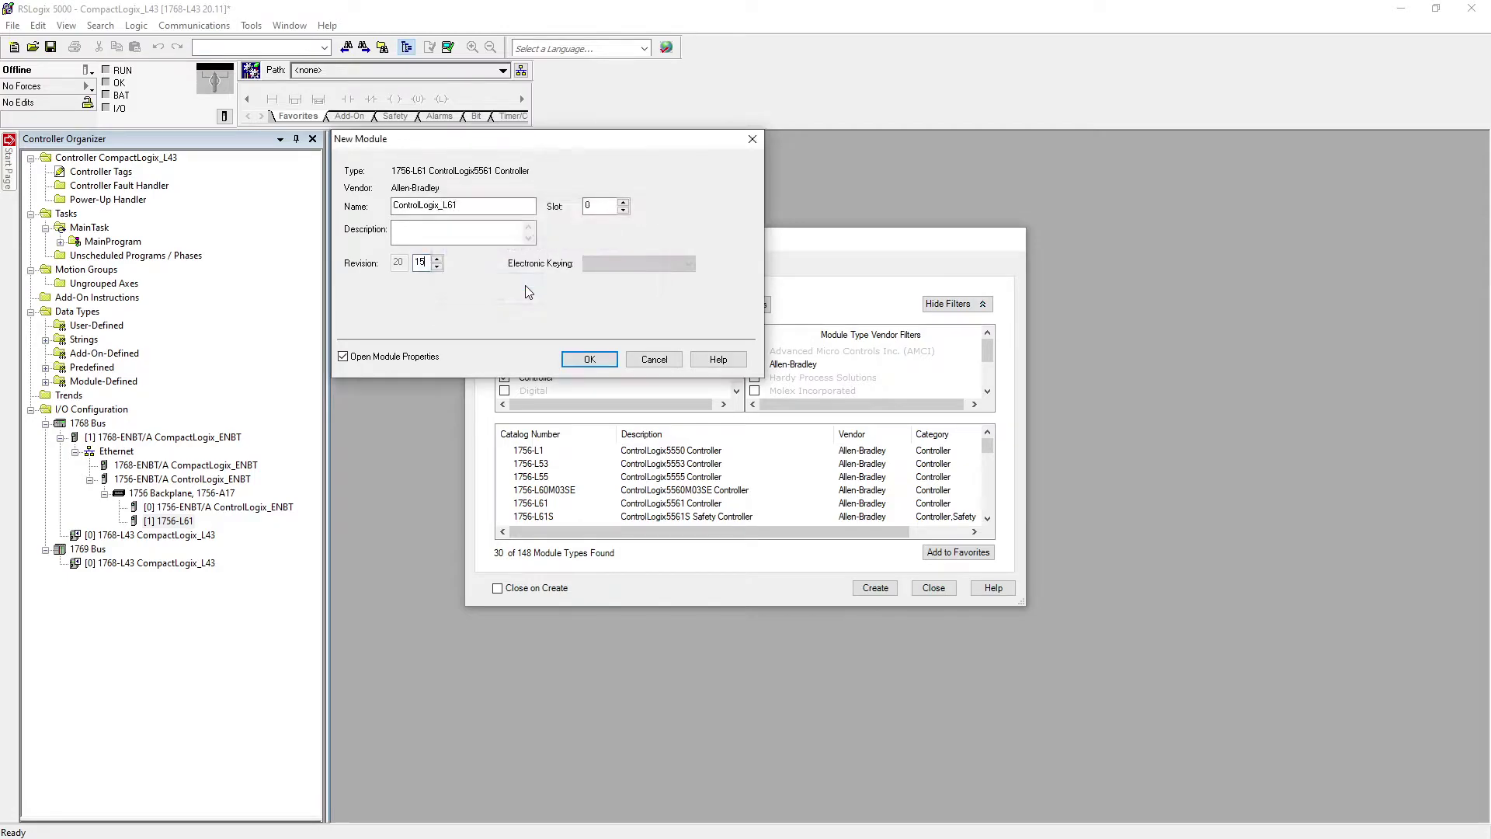
click(587, 361)
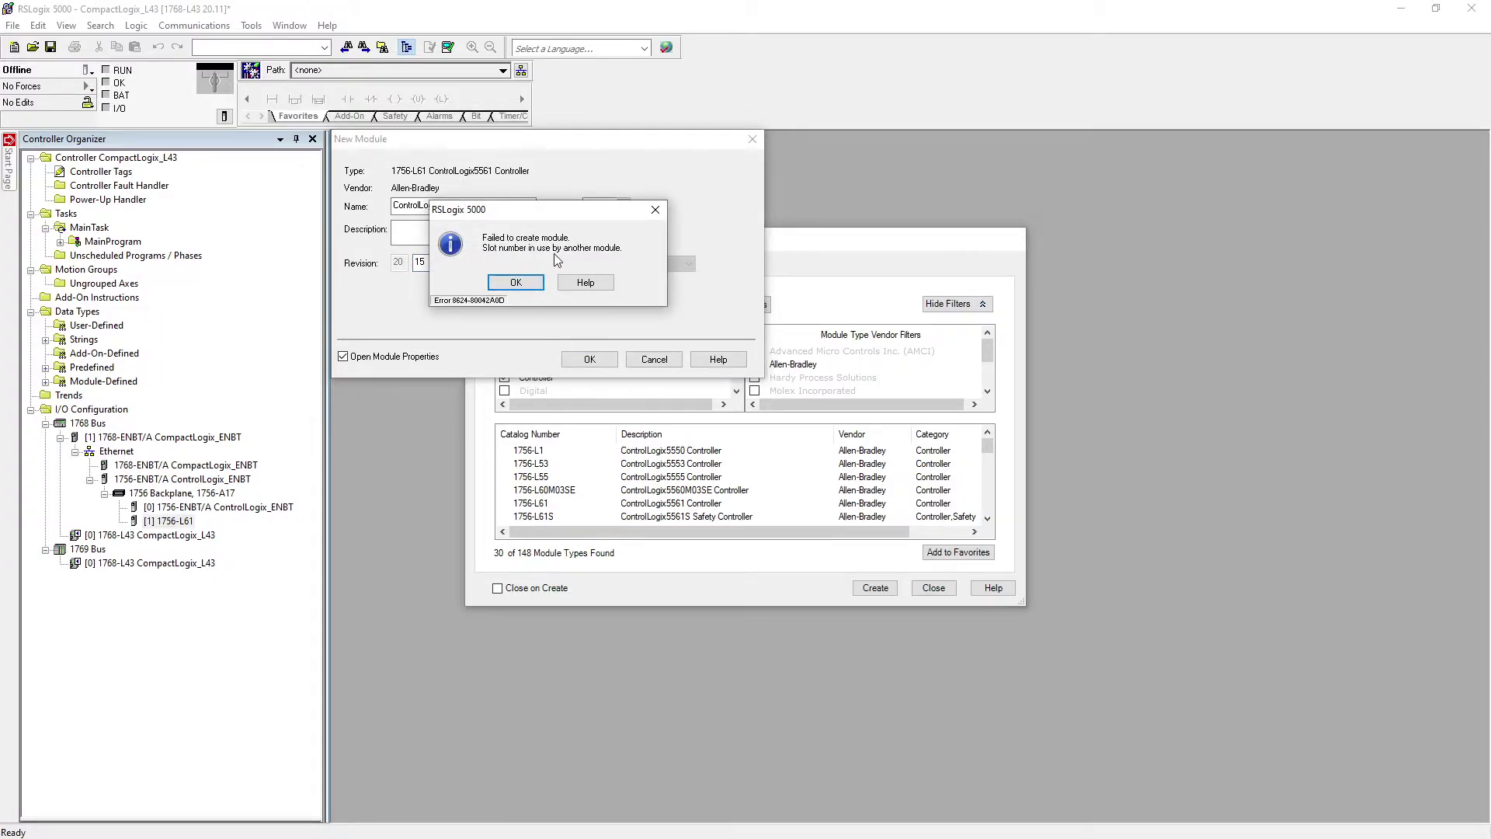
click(537, 284)
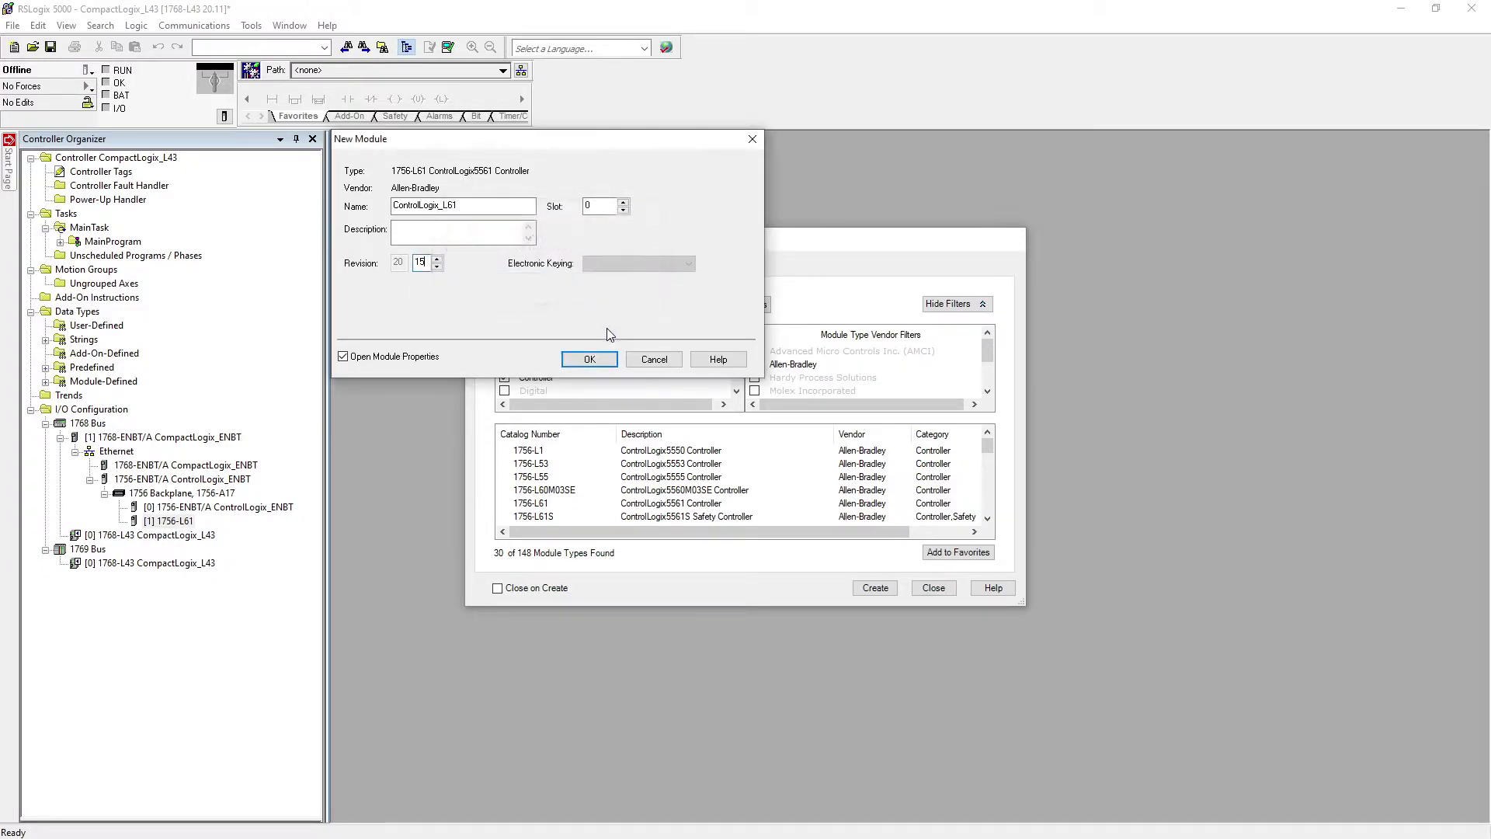
click(654, 359)
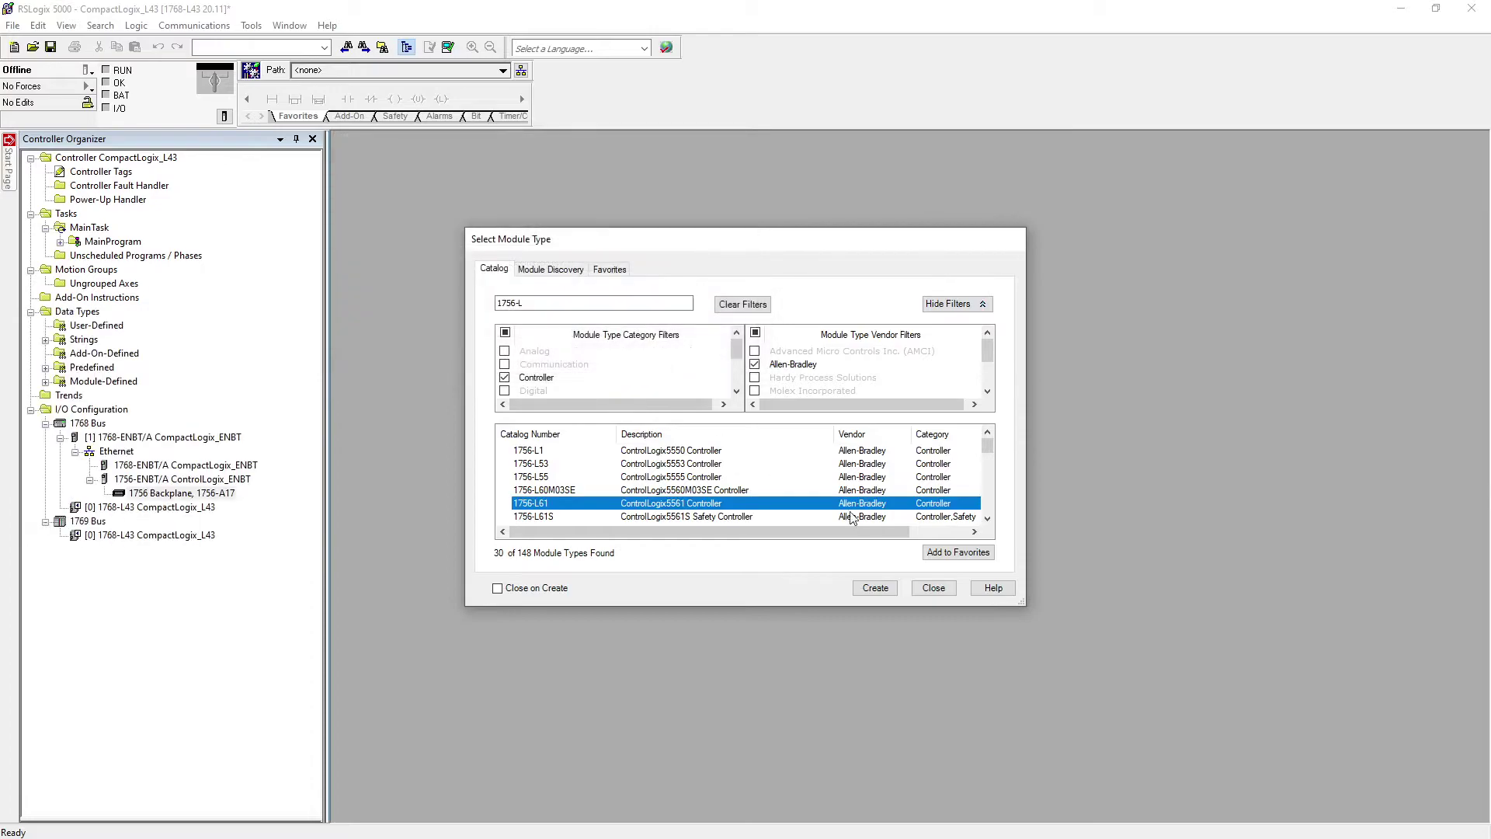
click(918, 588)
Try to move the 1768-ENBT CompactLogix_ENBT module to slot 0 in its properties.
click(177, 480)
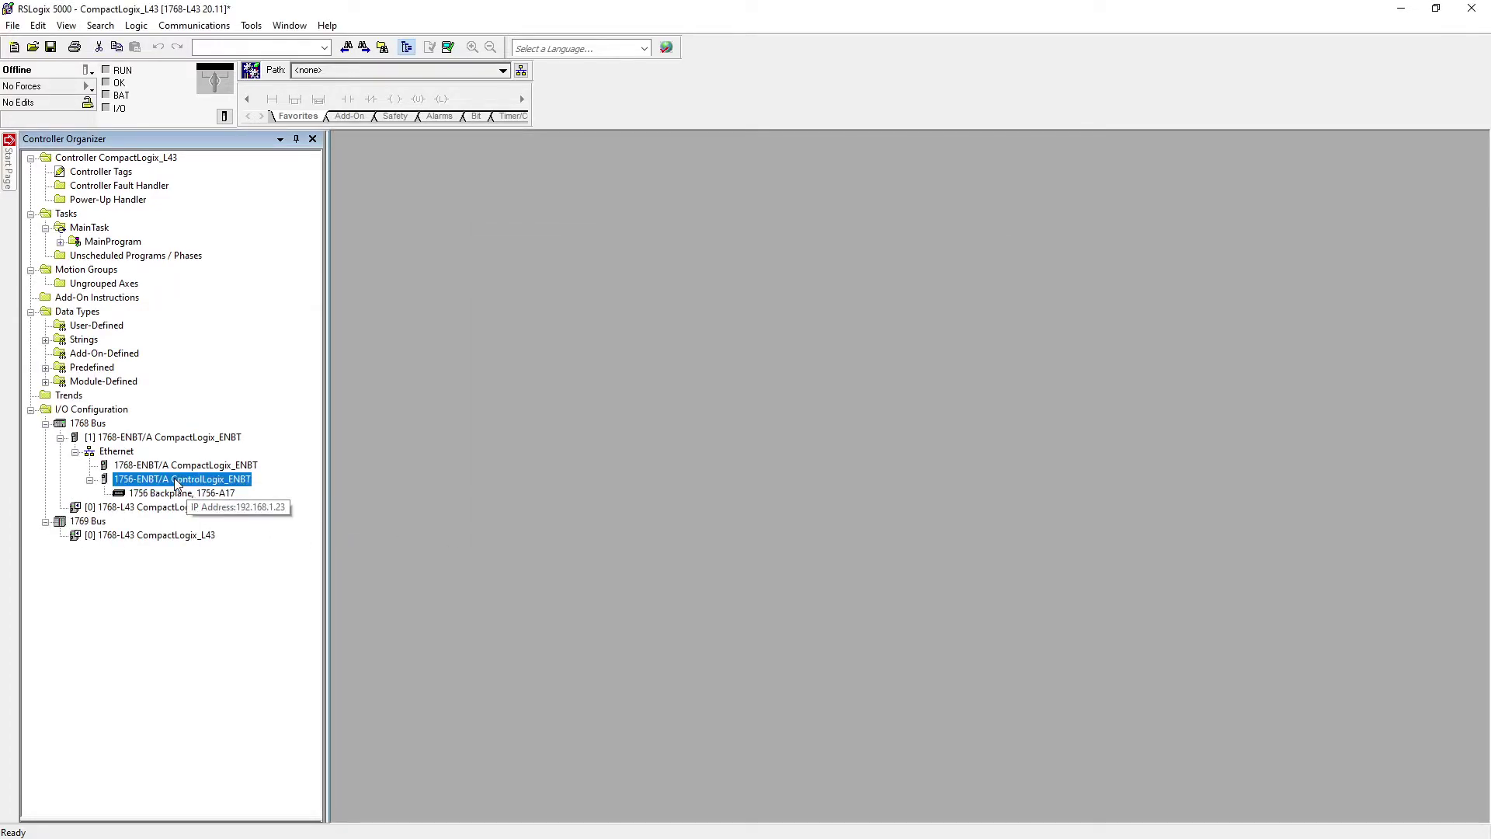
right_click(174, 464)
click(233, 612)
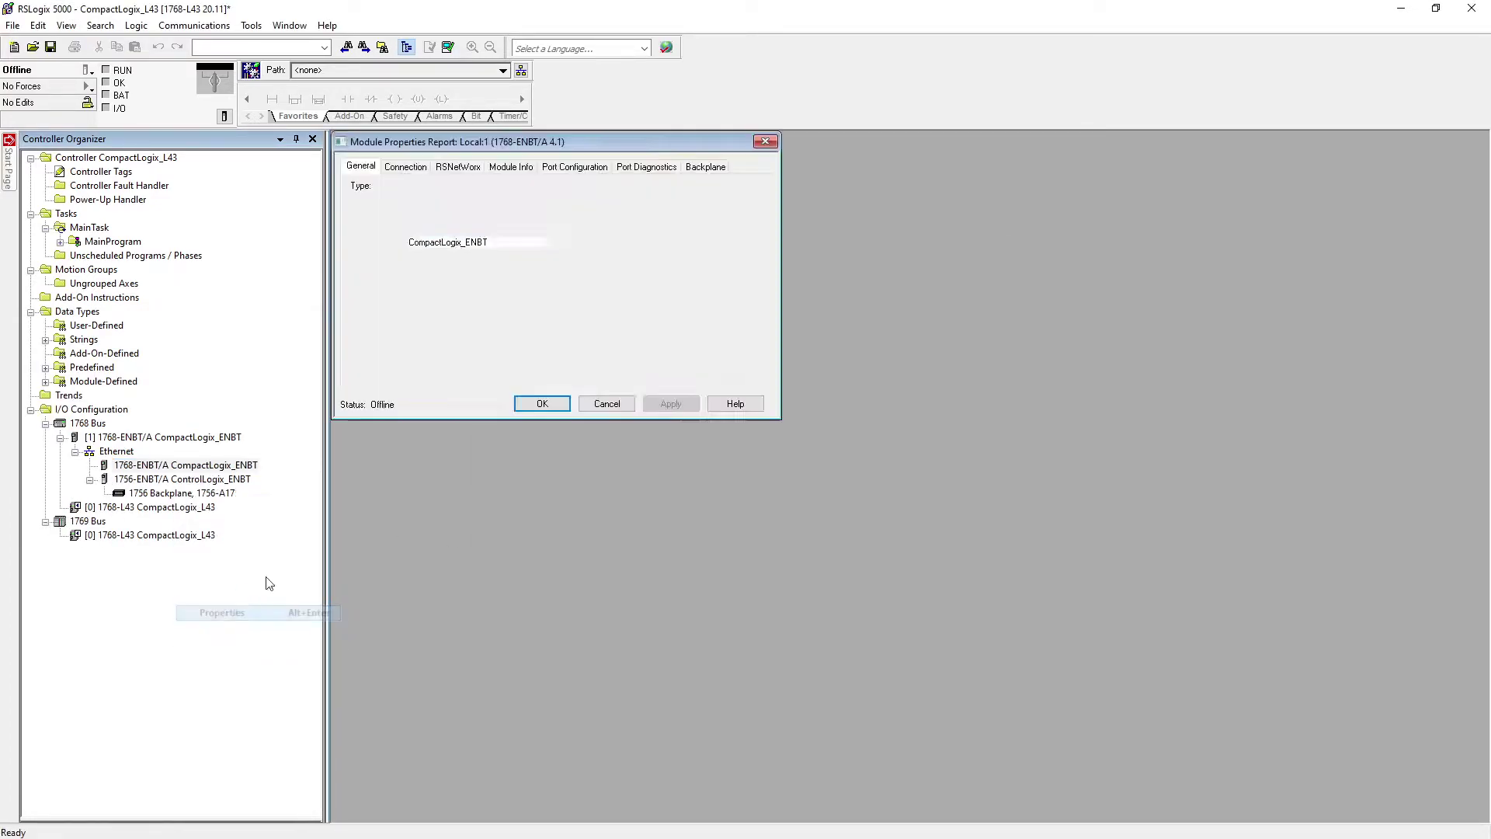
click(435, 311)
click(564, 406)
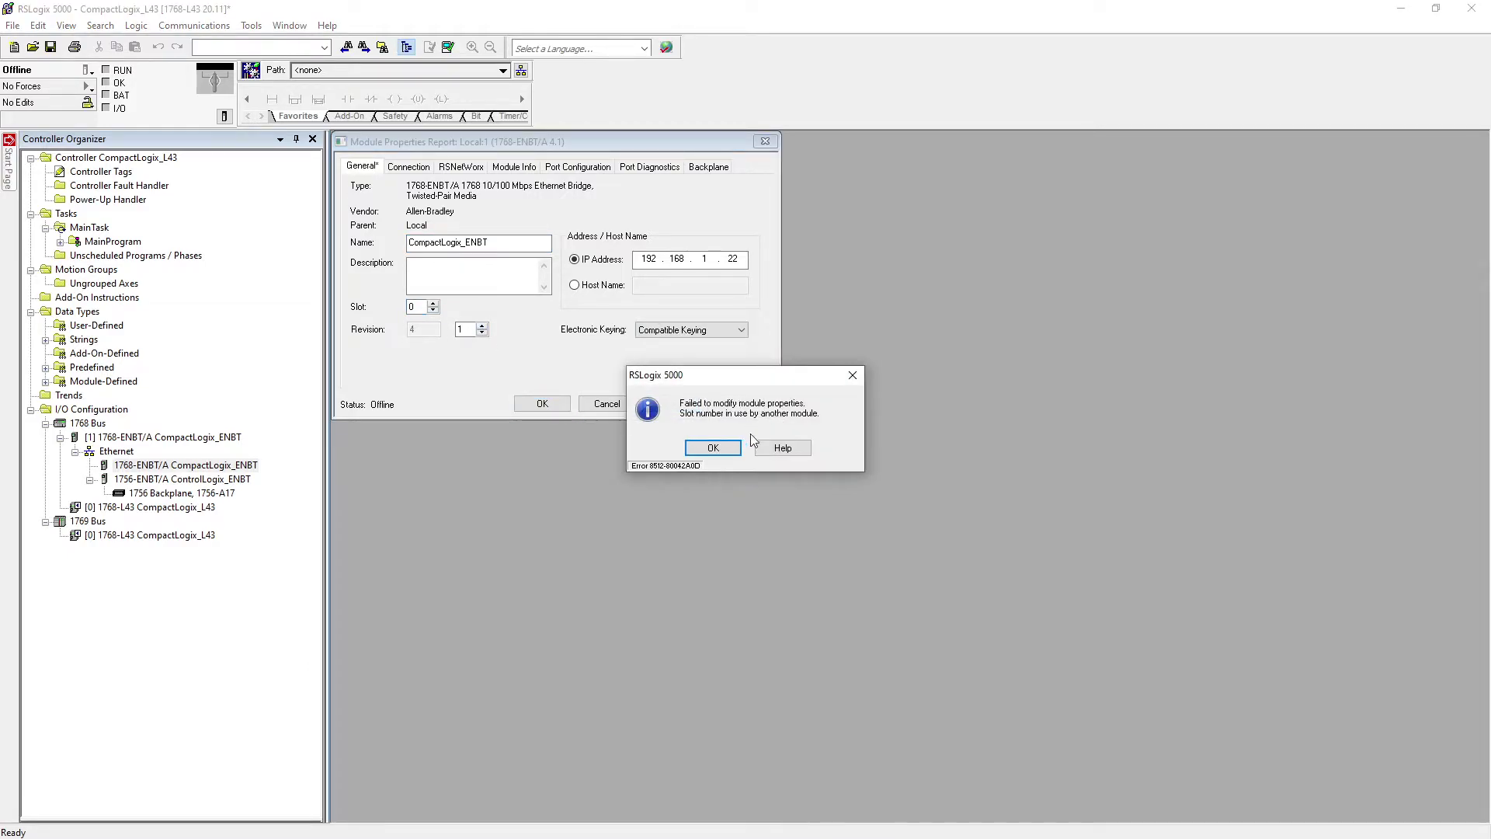
click(852, 376)
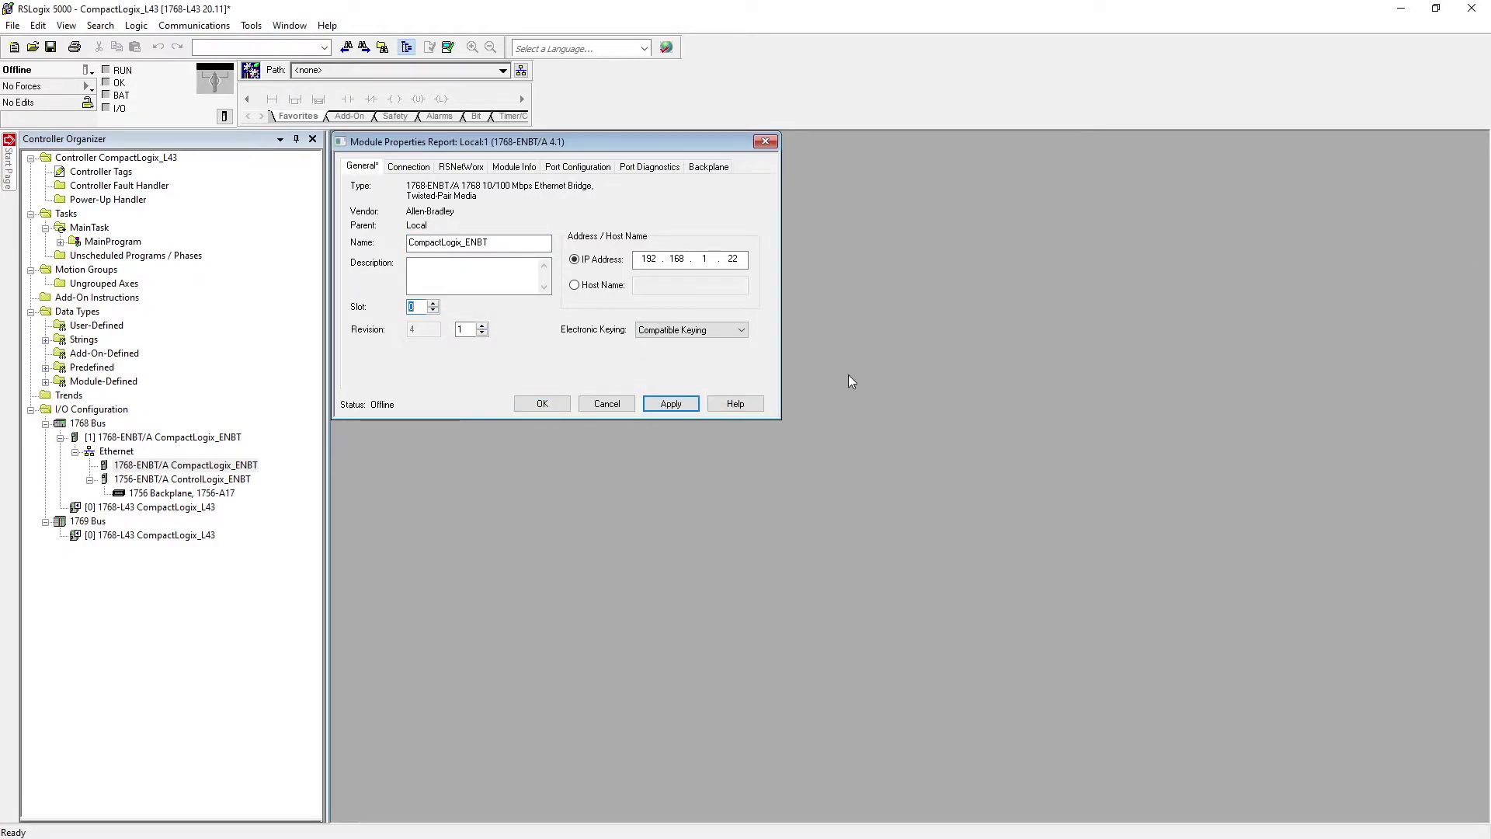
click(607, 403)
Move the 1756-ENBT ControlLogix_ENBT module to slot 1 in its module properties.
click(163, 481)
right_click(164, 481)
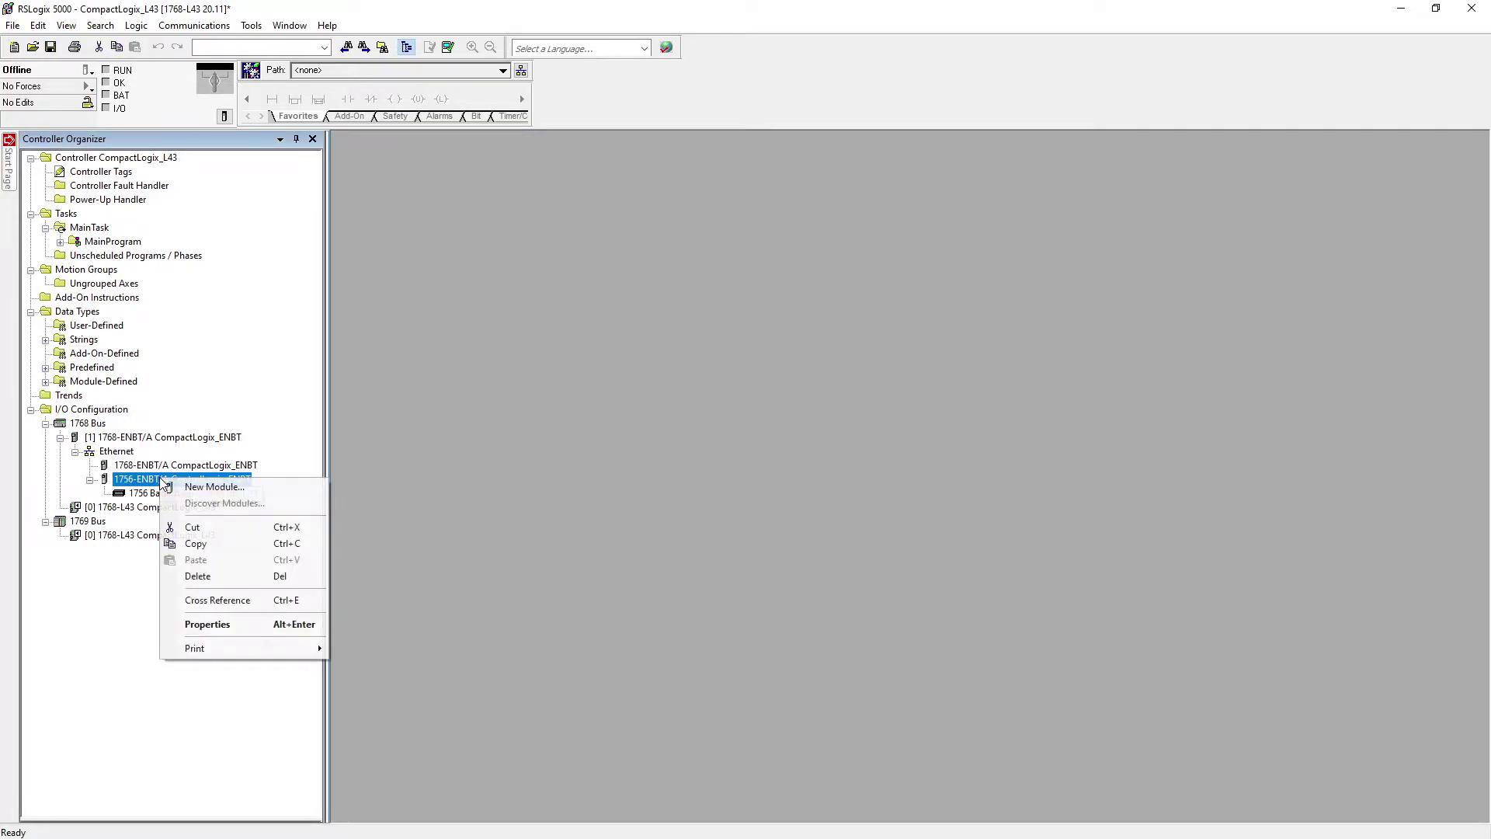
click(204, 624)
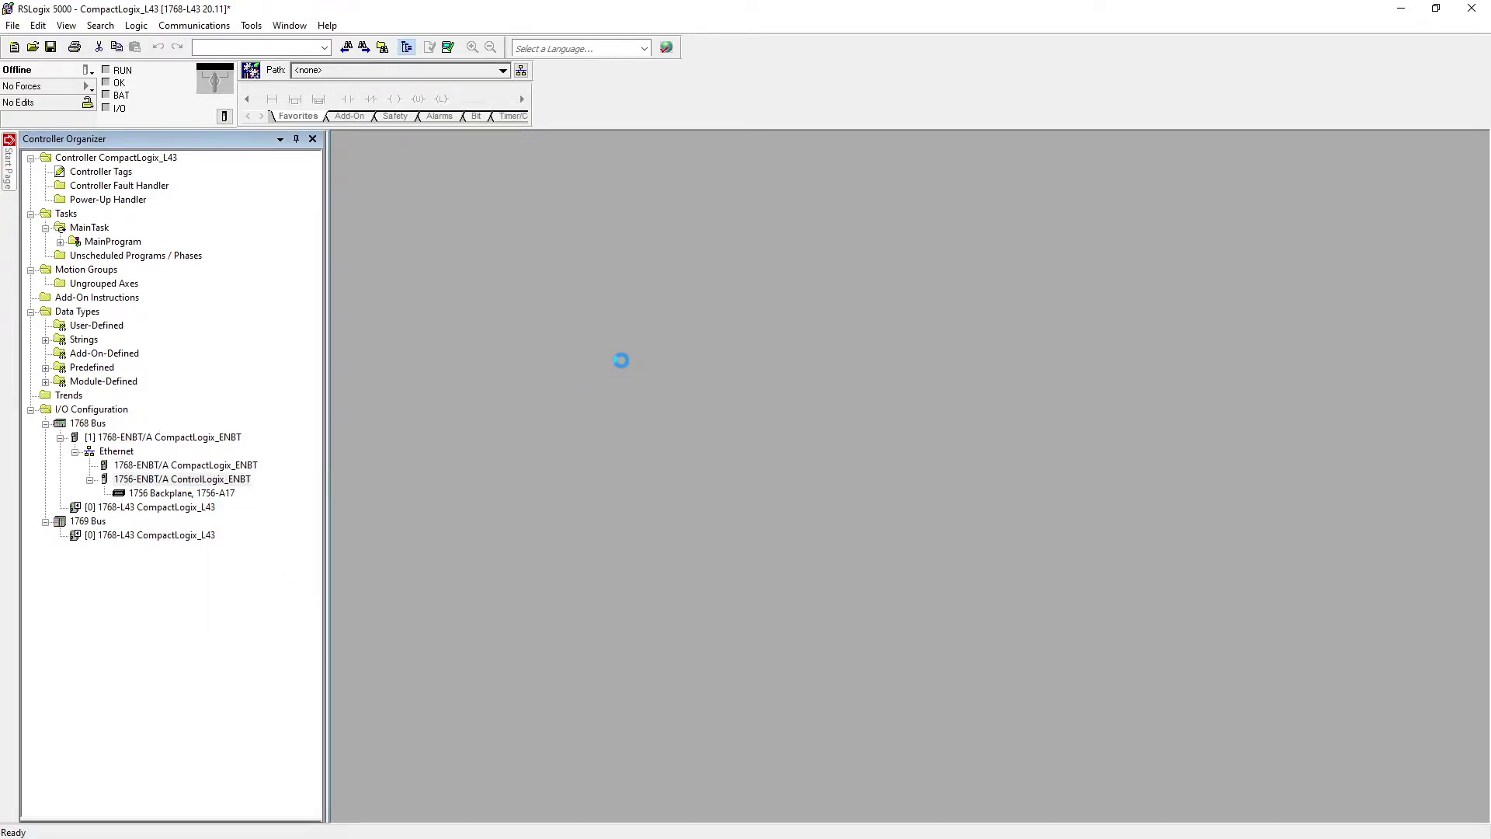
click(709, 323)
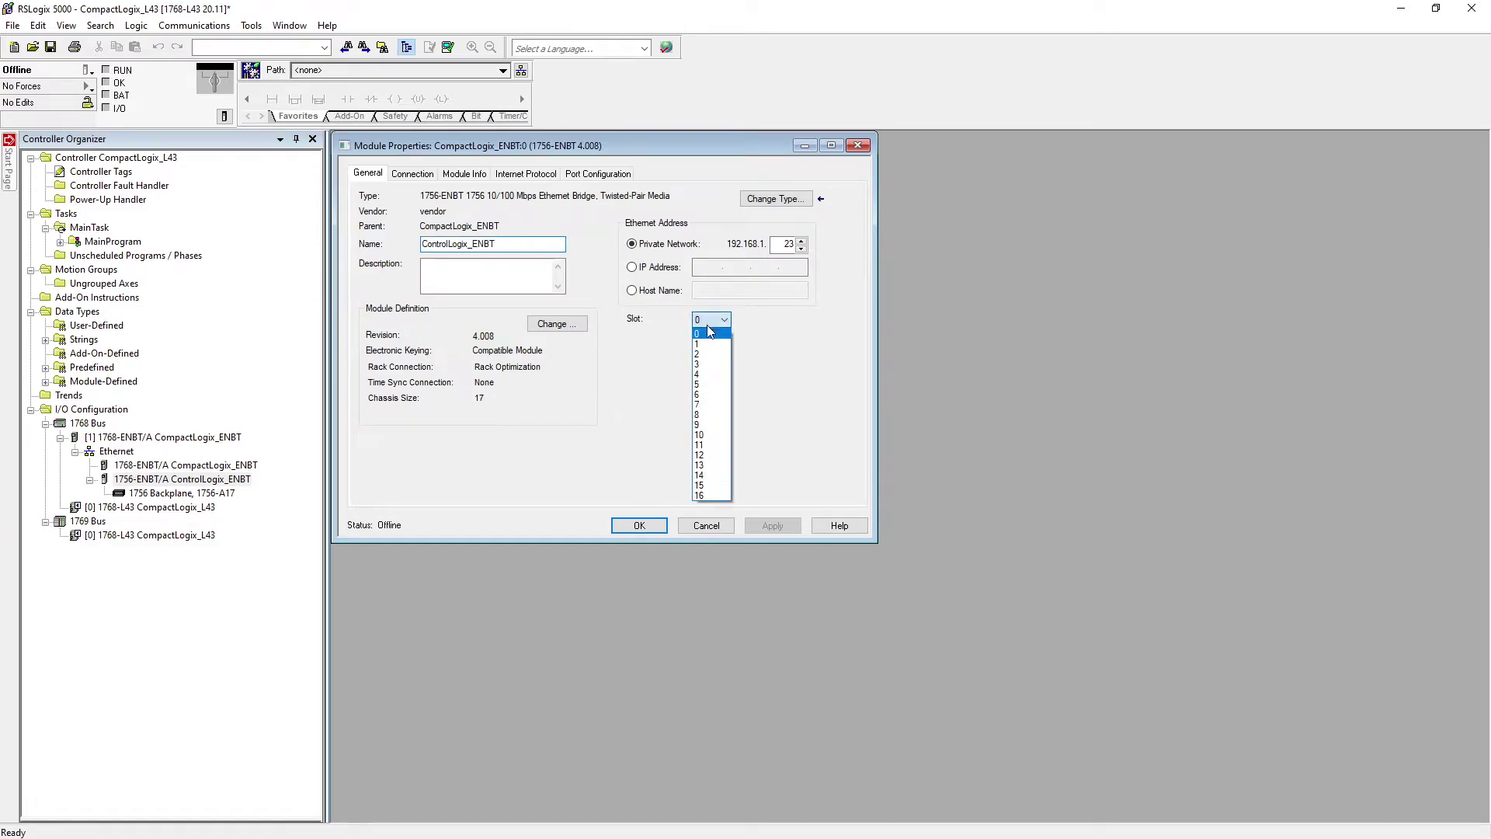
click(706, 344)
click(772, 526)
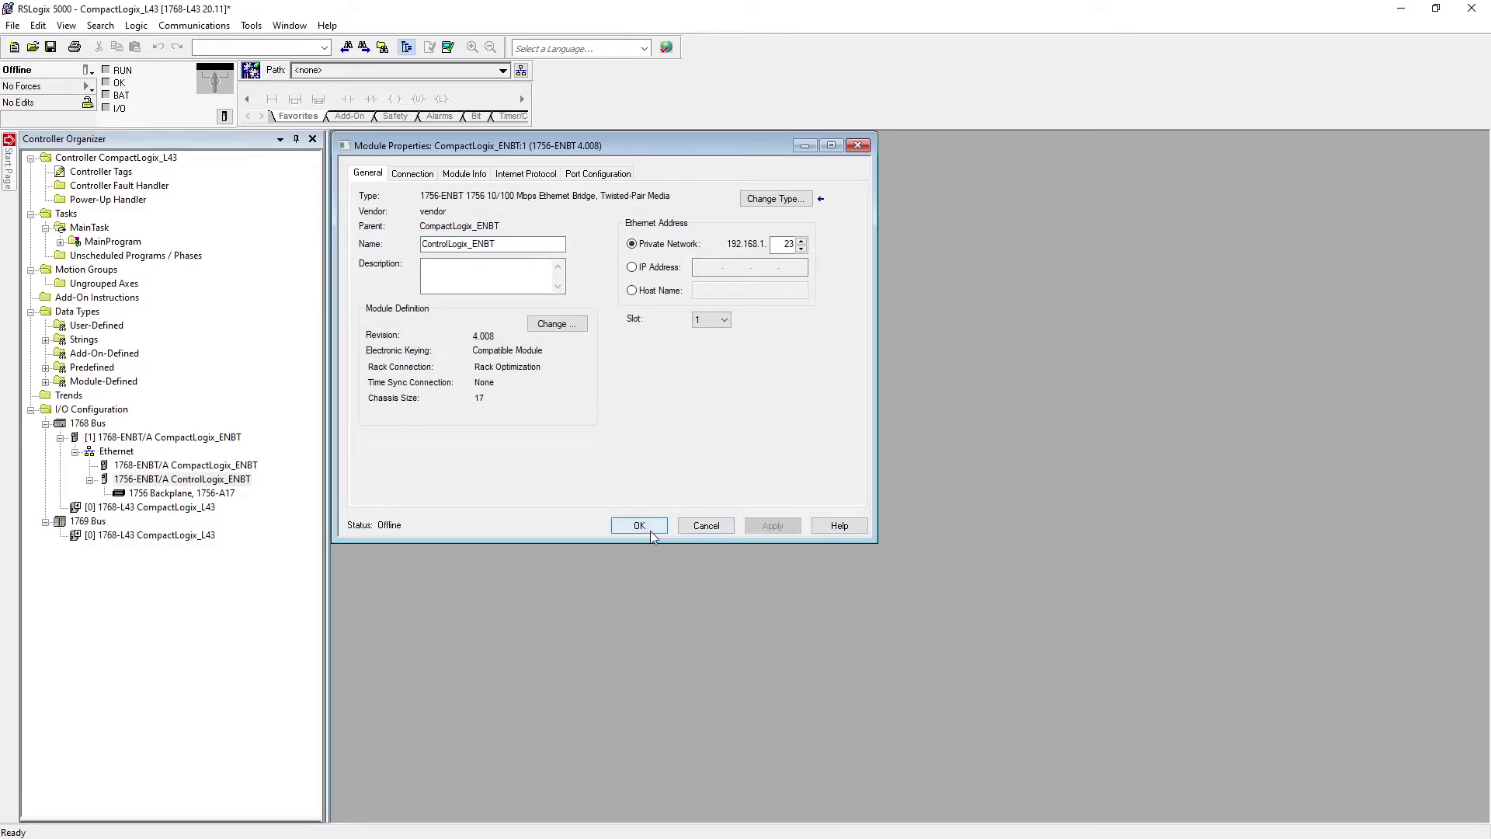
click(650, 530)
Add a new 1756-L61 controller module to the 1756 backplane under ControlLogix_ENBT, using major revision 20.
right_click(166, 494)
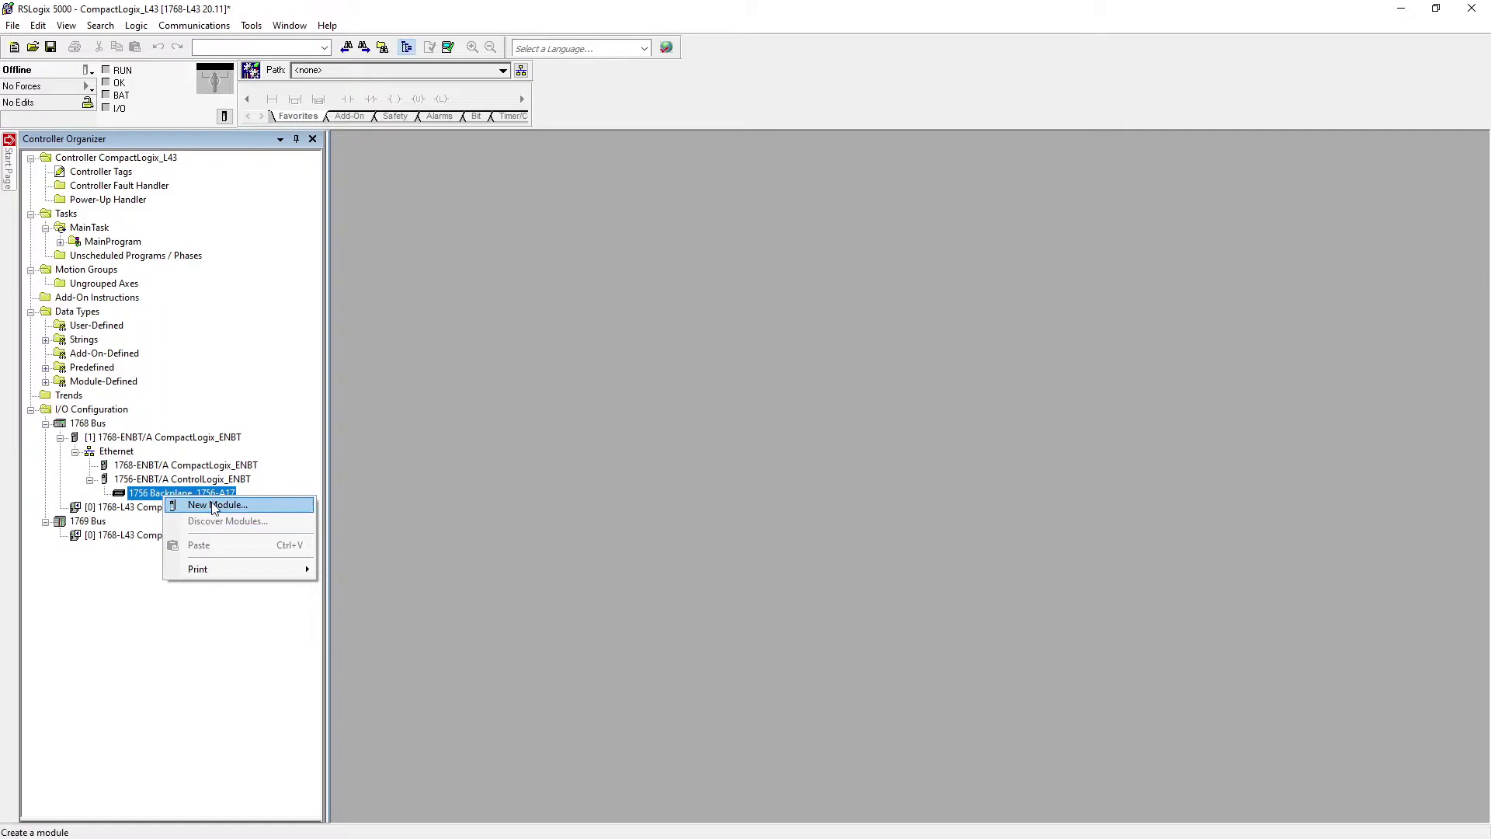
click(213, 506)
text(175)
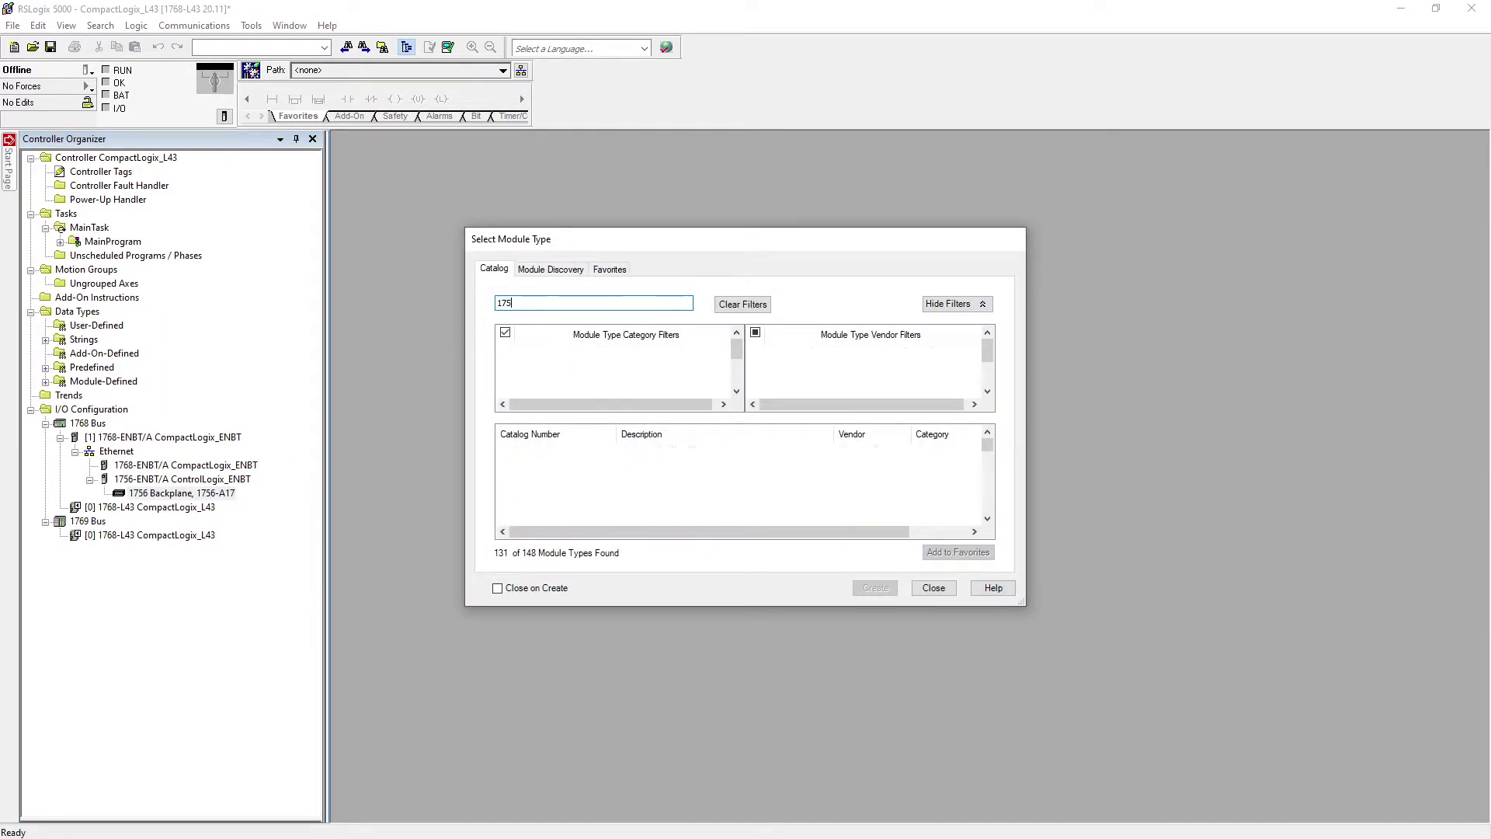
text(6-L)
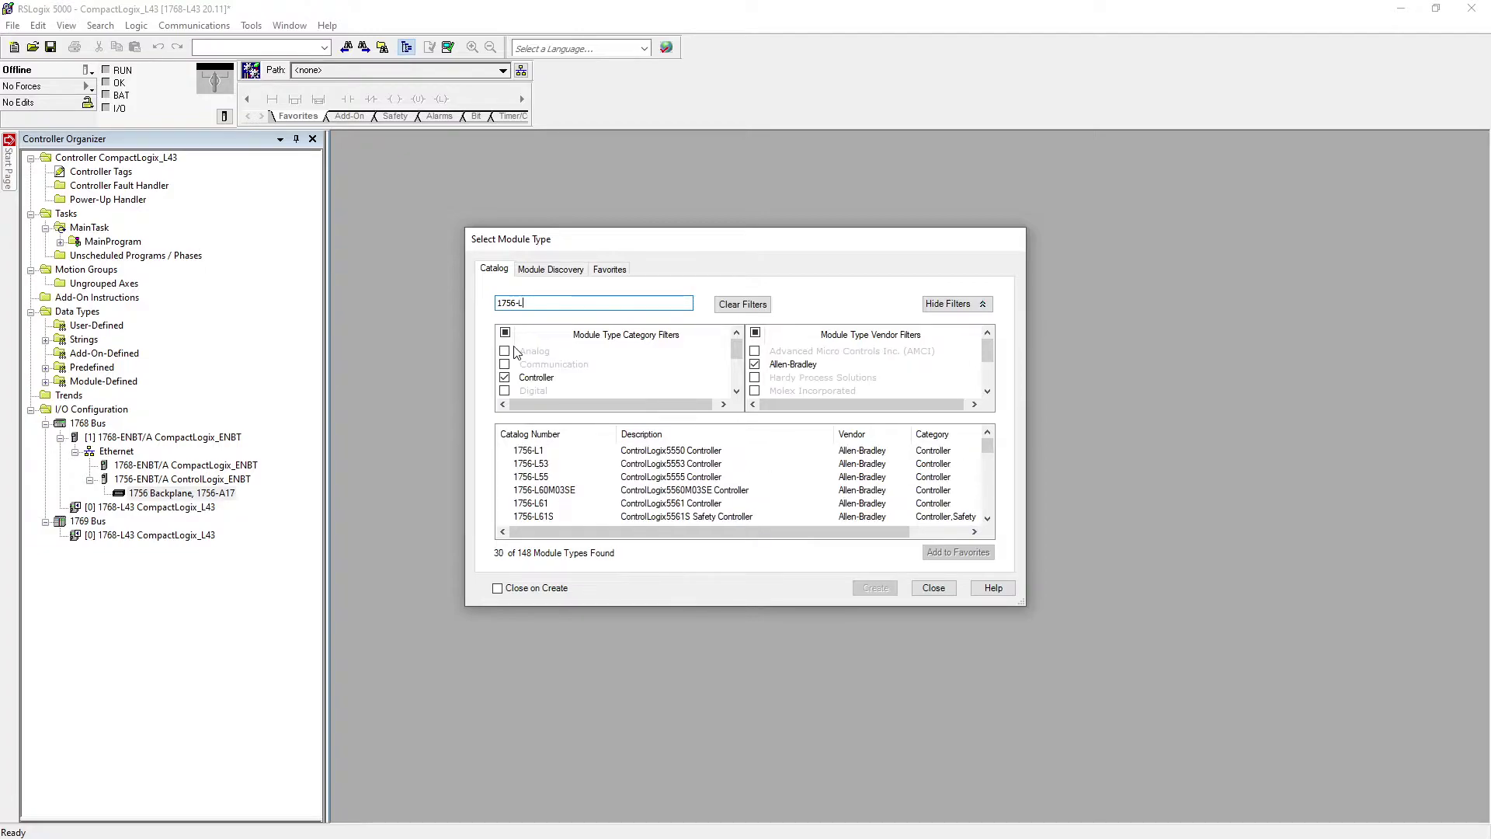
text(61)
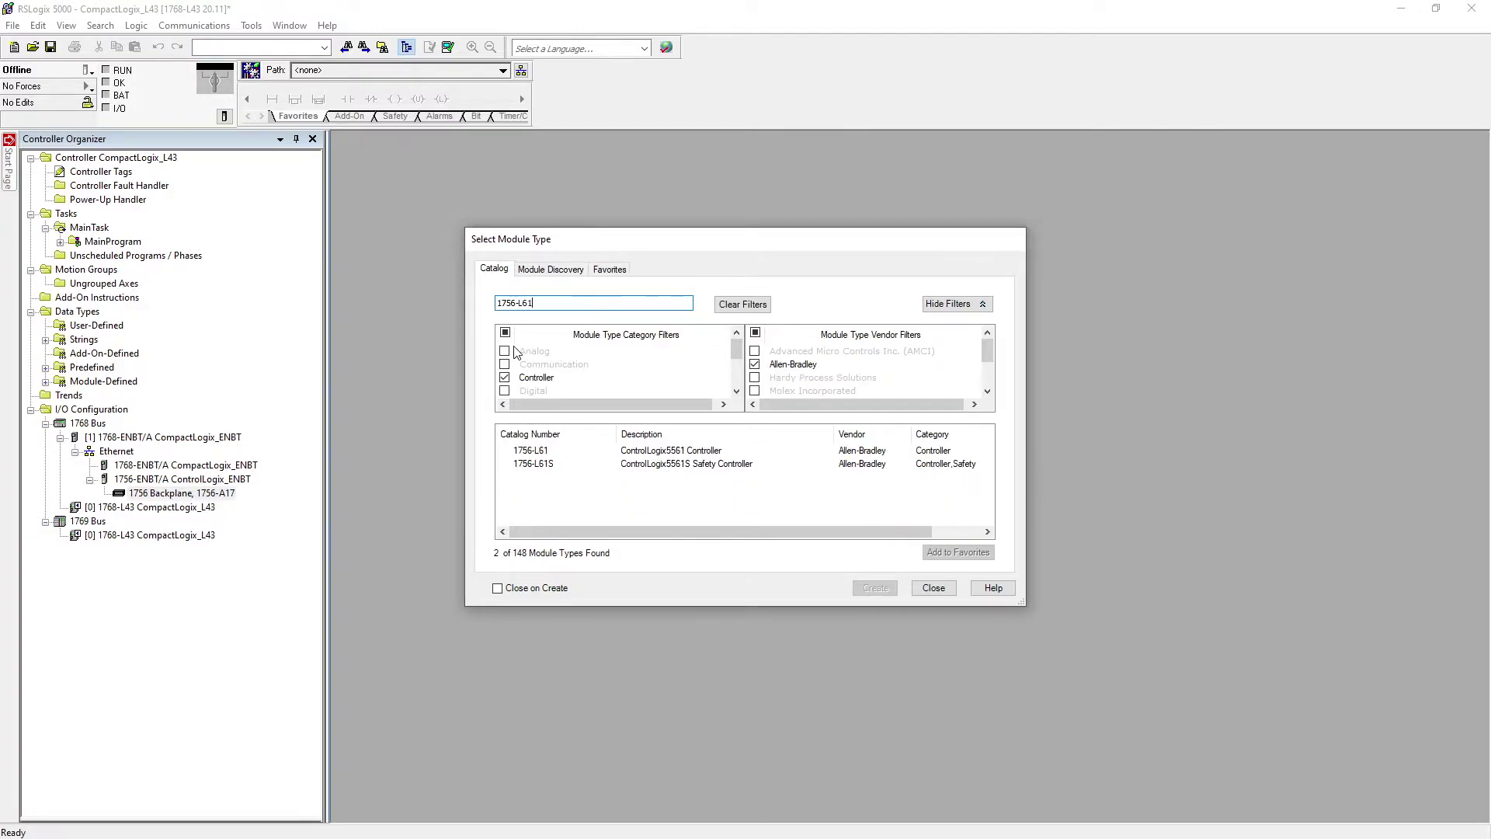
double_click(641, 452)
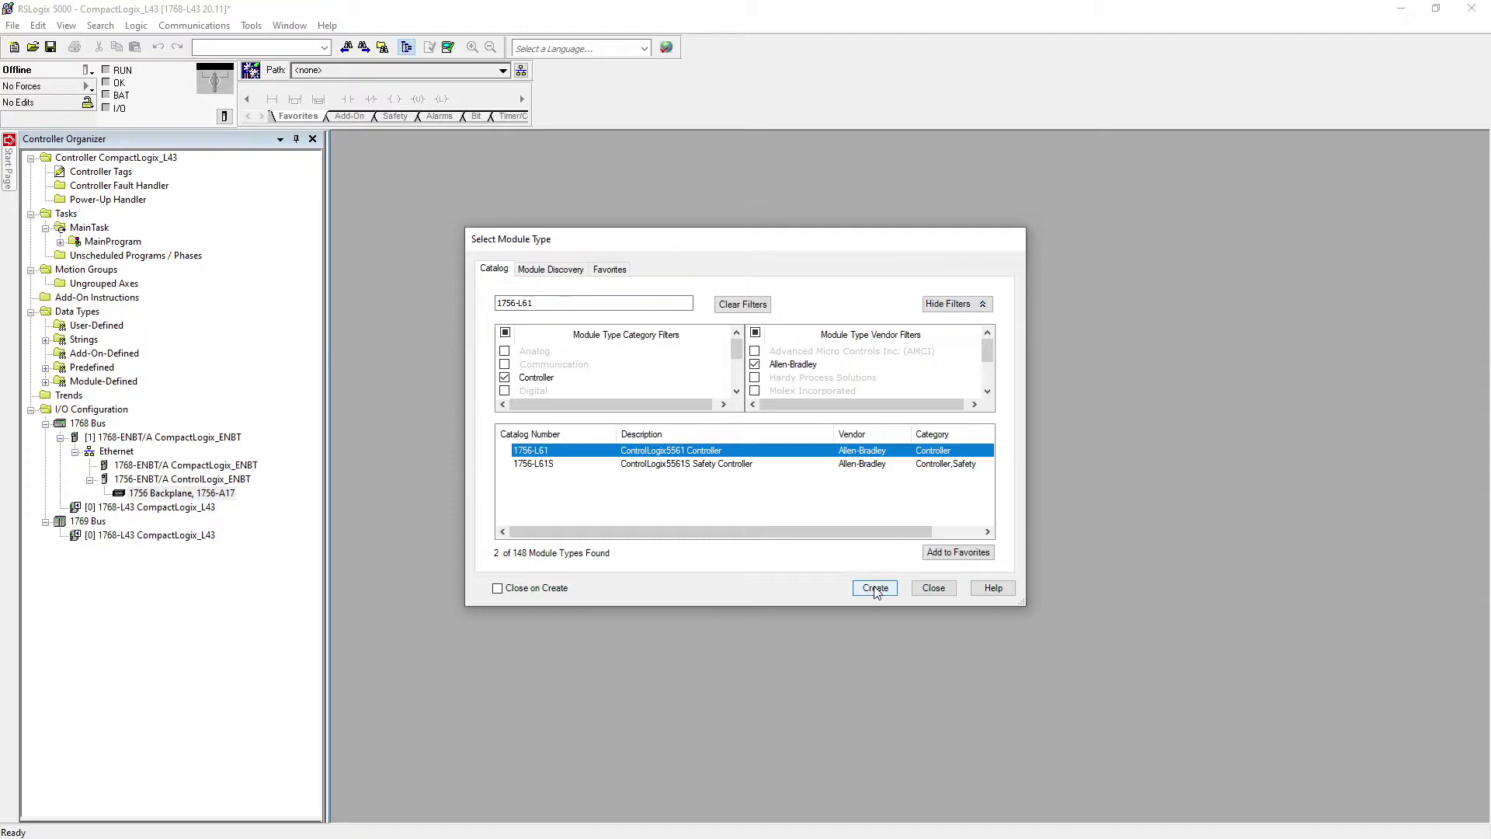
click(752, 429)
click(752, 429)
click(682, 463)
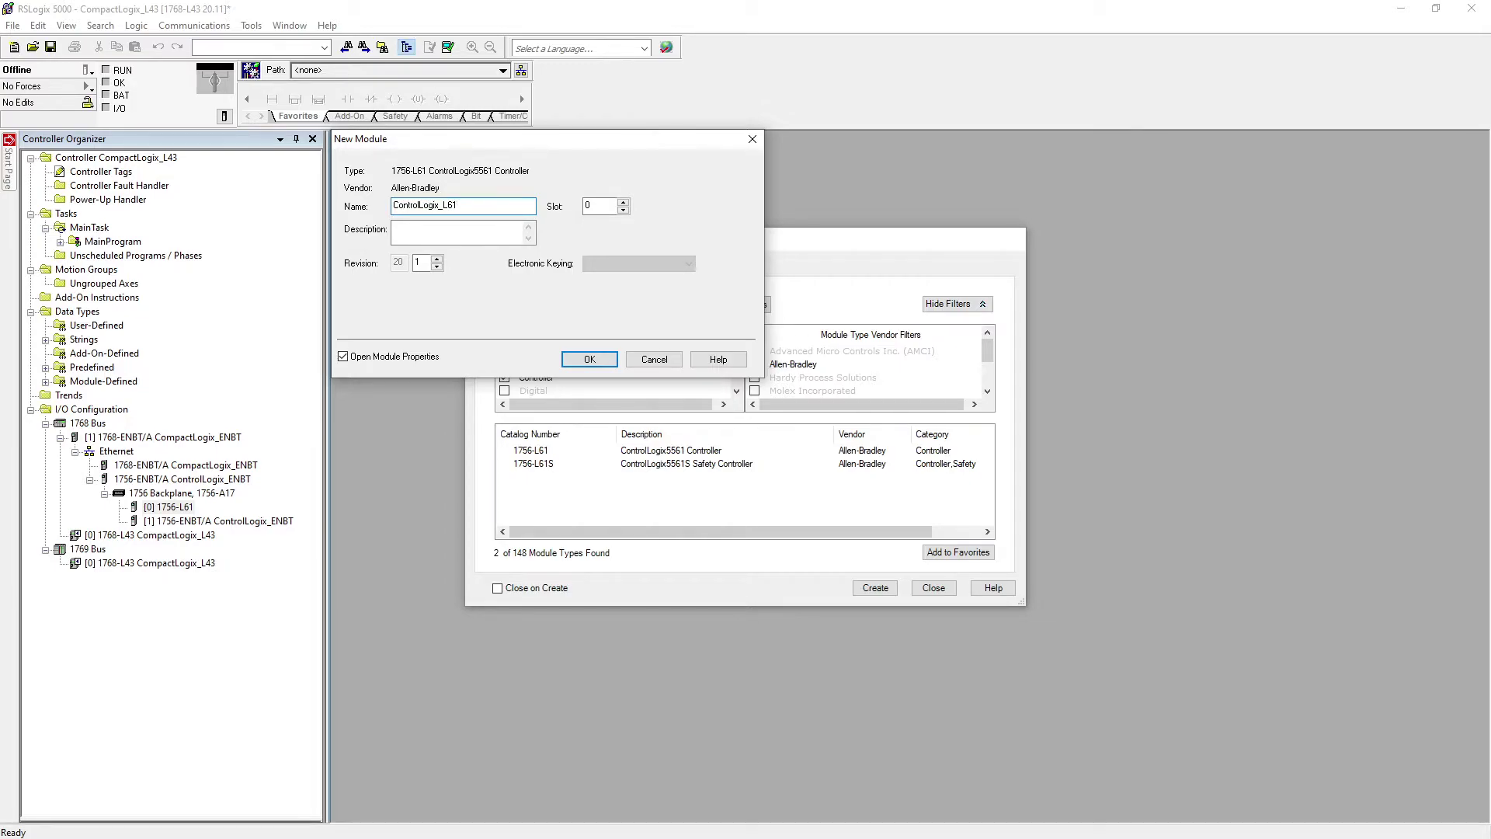
Name the new controller ControlLogix_L61, keep it in slot 0, set its minor revision to 15 and create it.
key(Tab)
key(Tab)
key(Tab)
text(15)
click(606, 359)
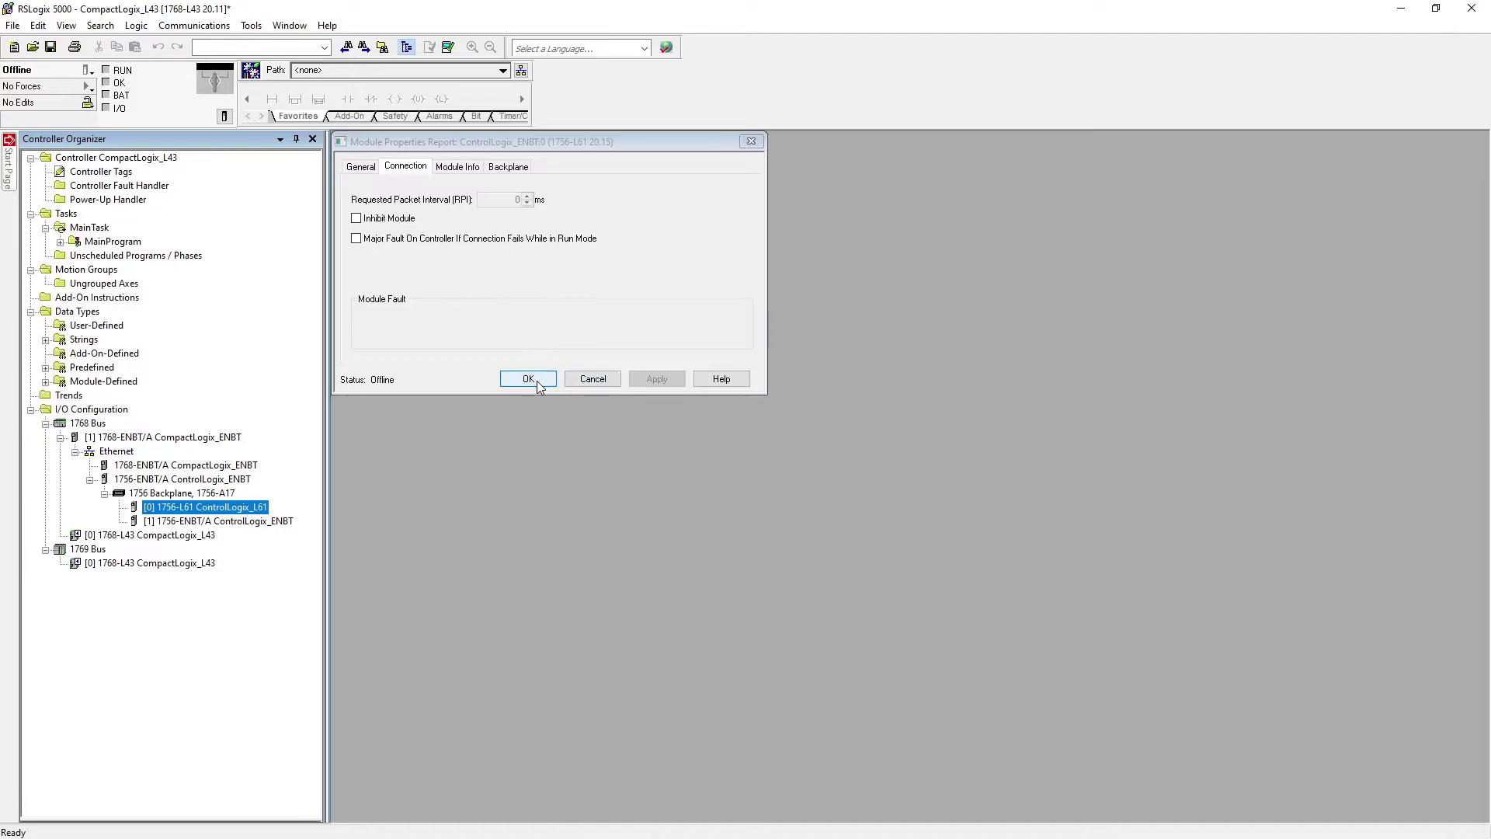
Accept the ControlLogix_L61 module properties and switch to the open ContorLogix_L61 project.
click(528, 379)
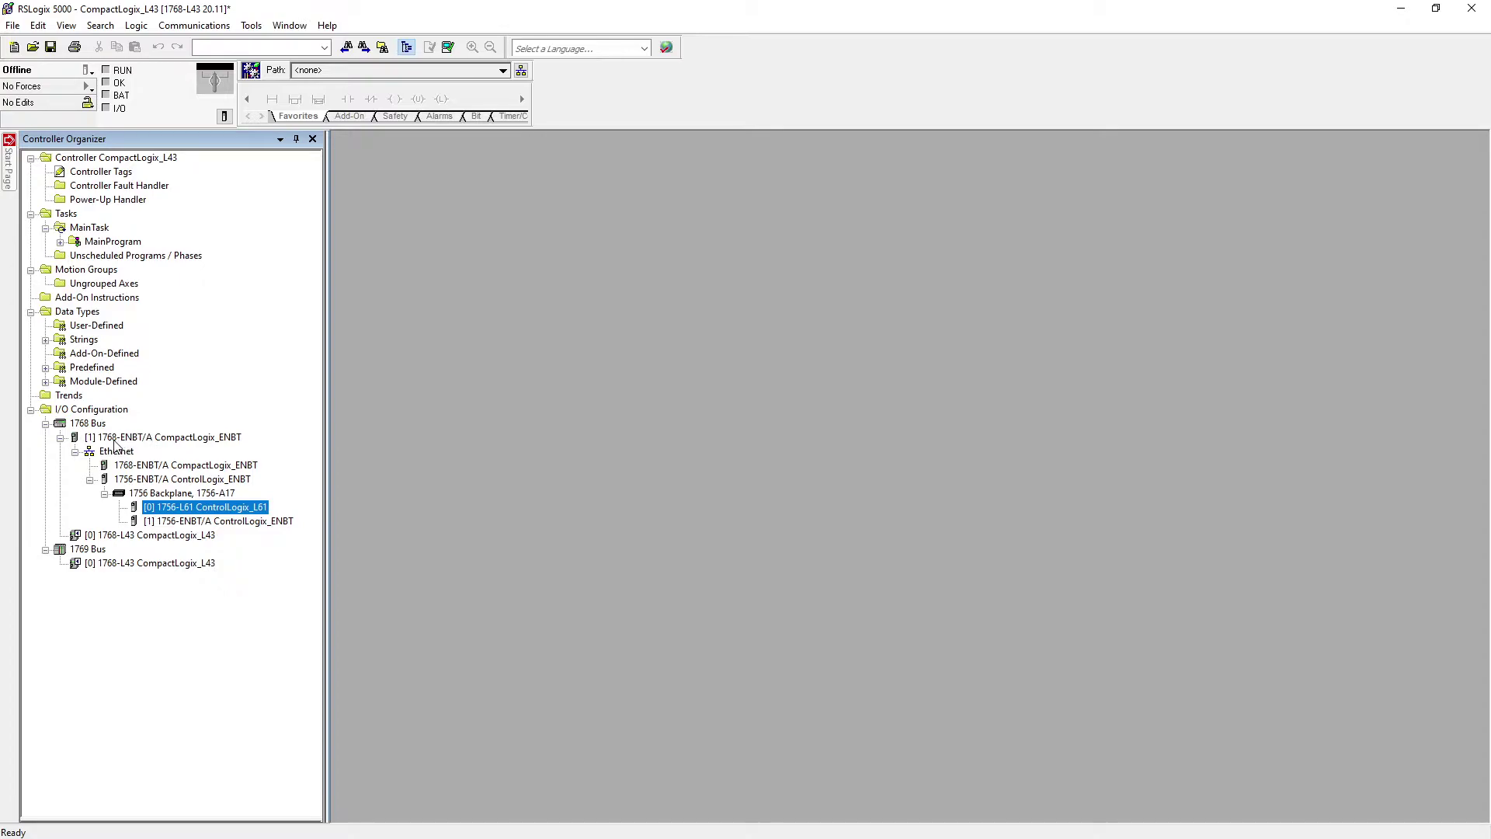
mouse_move(156, 487)
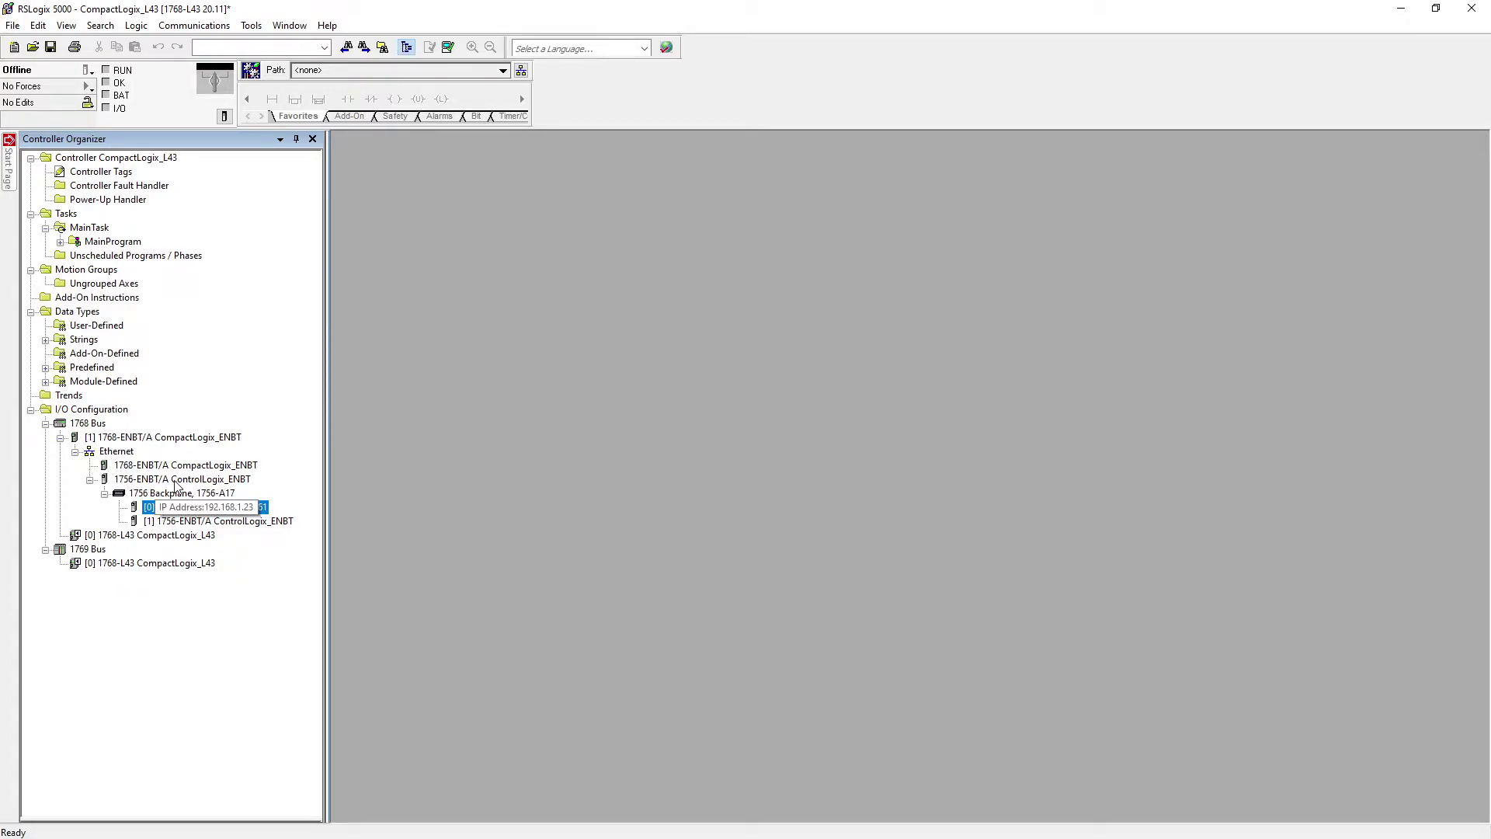
click(1401, 9)
drag(703, 414, 757, 1)
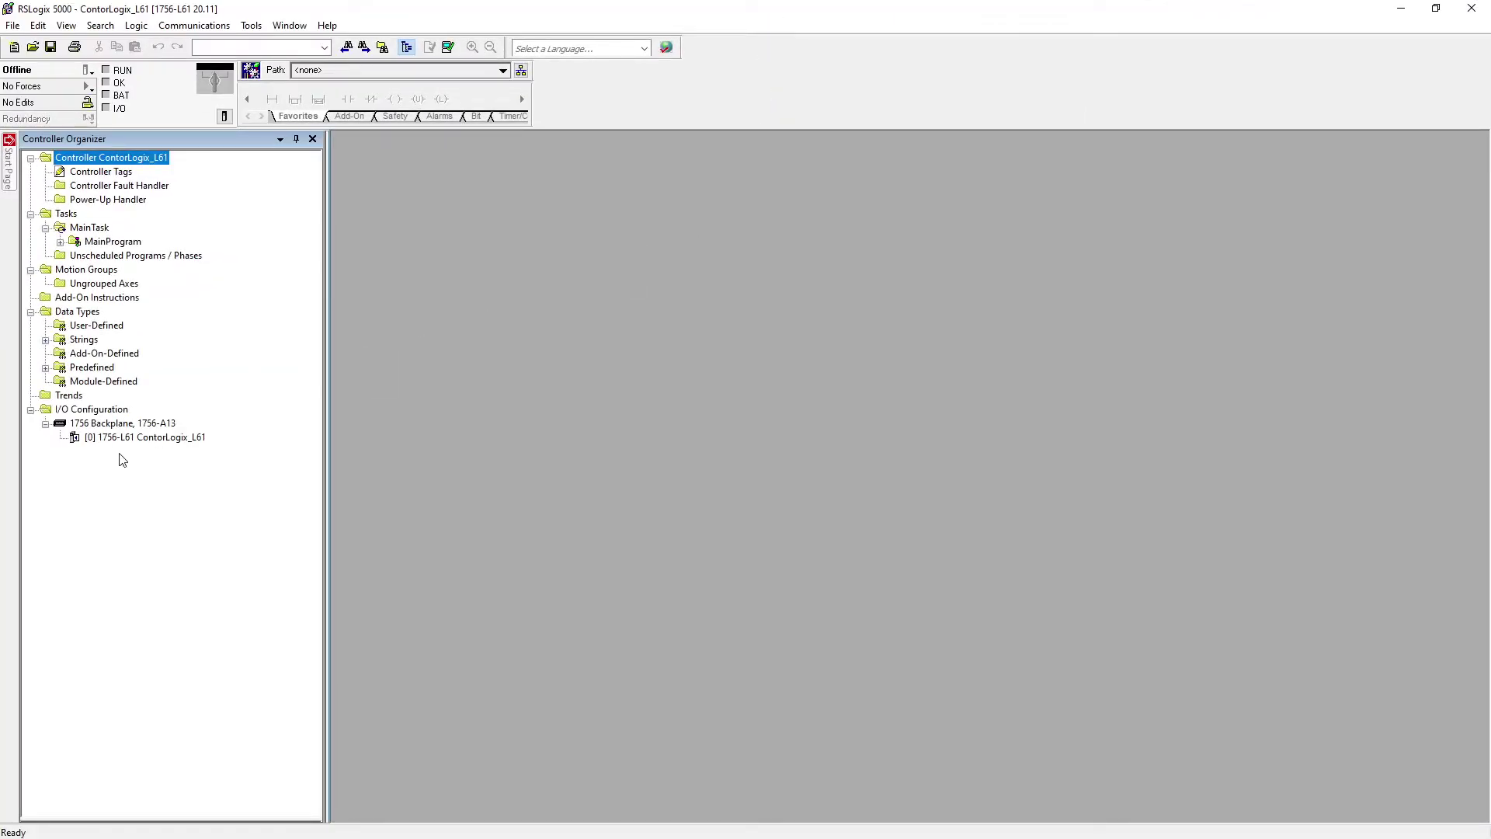
Add a new 1756-ENBT Ethernet bridge to the ContorLogix_L61 project's I/O configuration, filtering the module catalog by 1756.
right_click(97, 411)
click(116, 420)
click(590, 303)
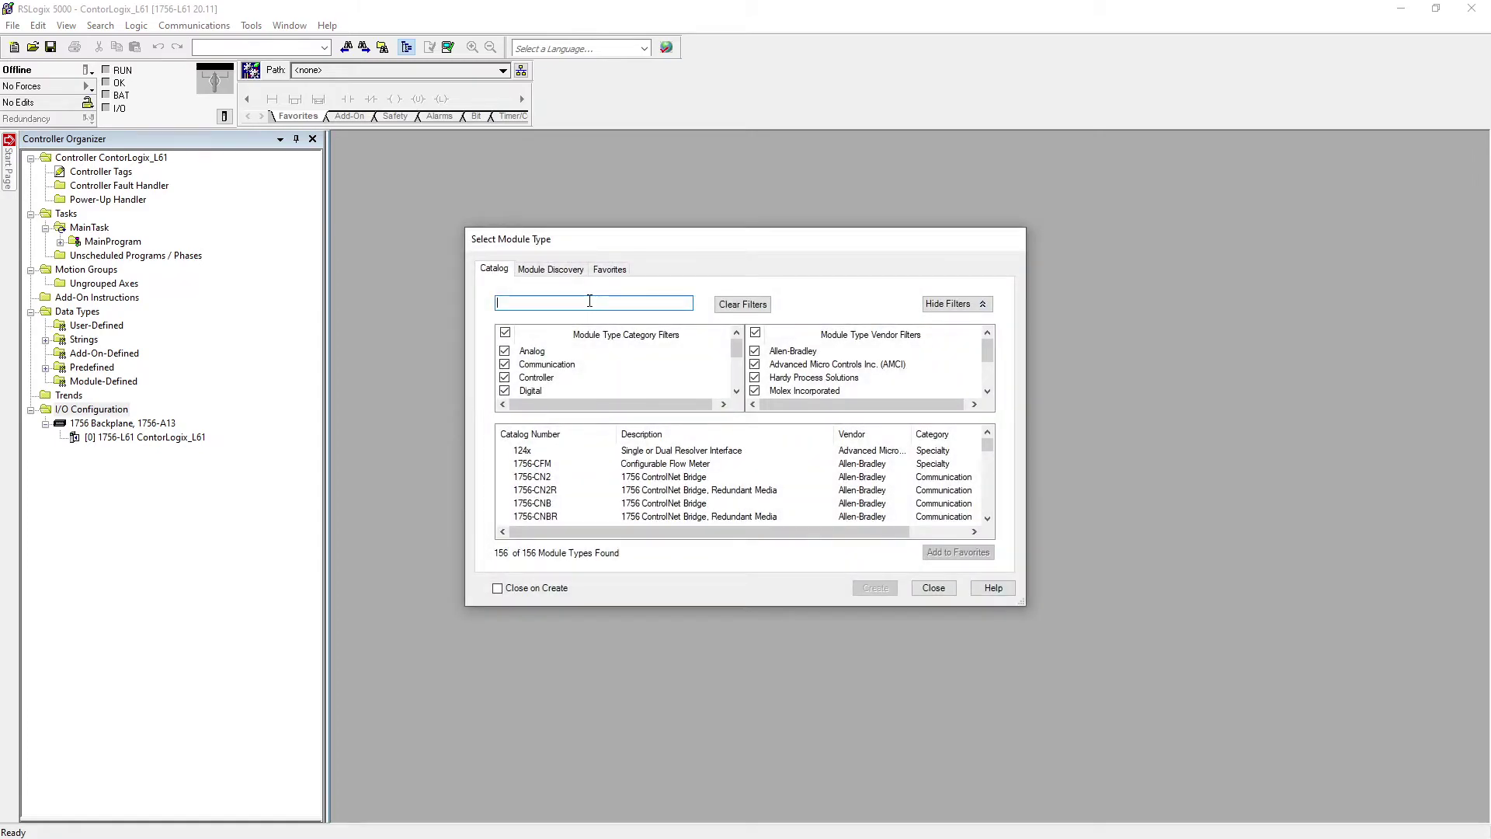
text(1756)
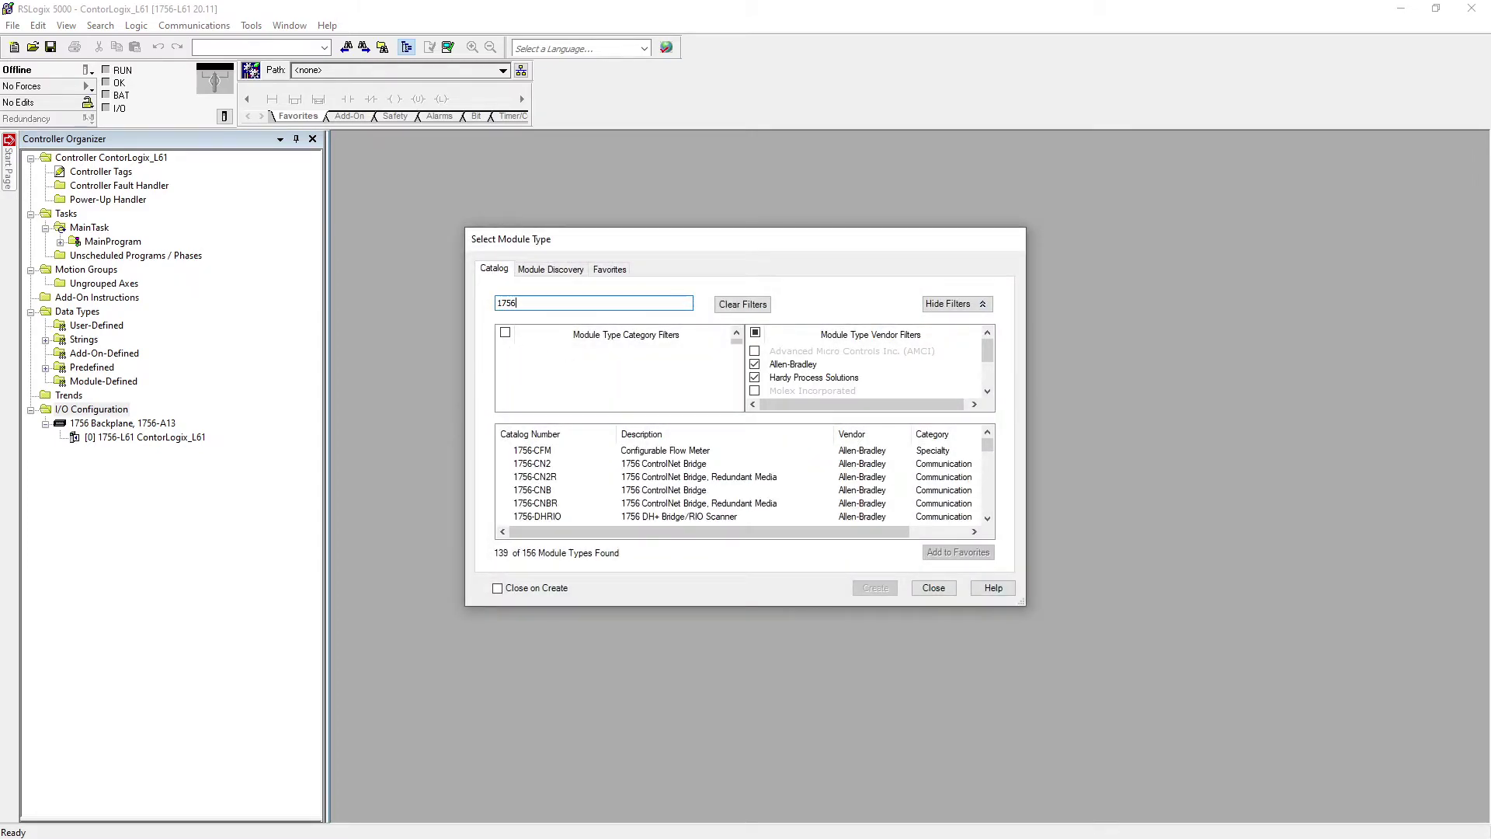
scroll(598, 476, down, 2)
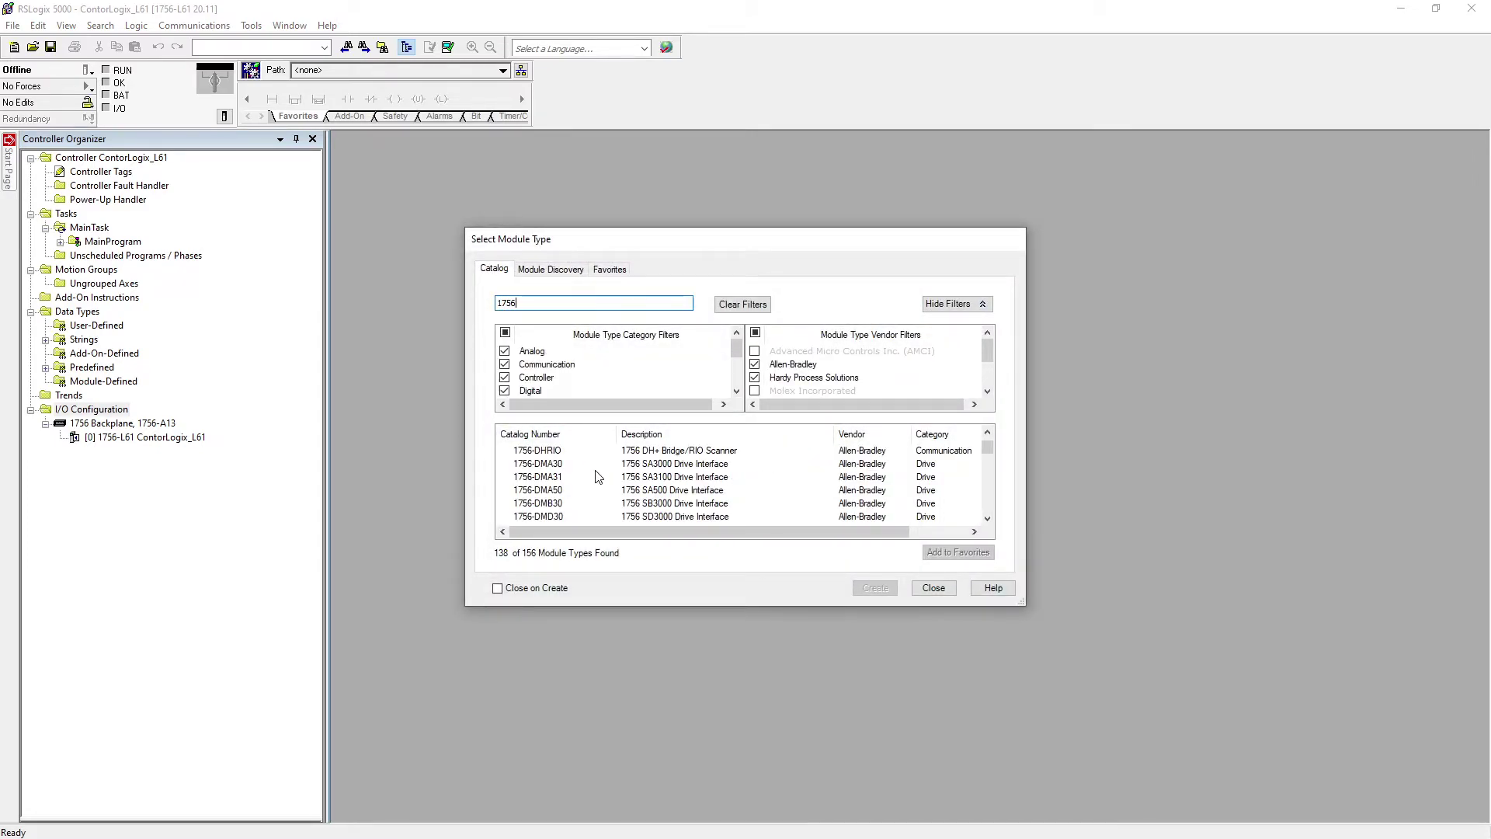
scroll(598, 476, up, 2)
scroll(599, 477, down, 3)
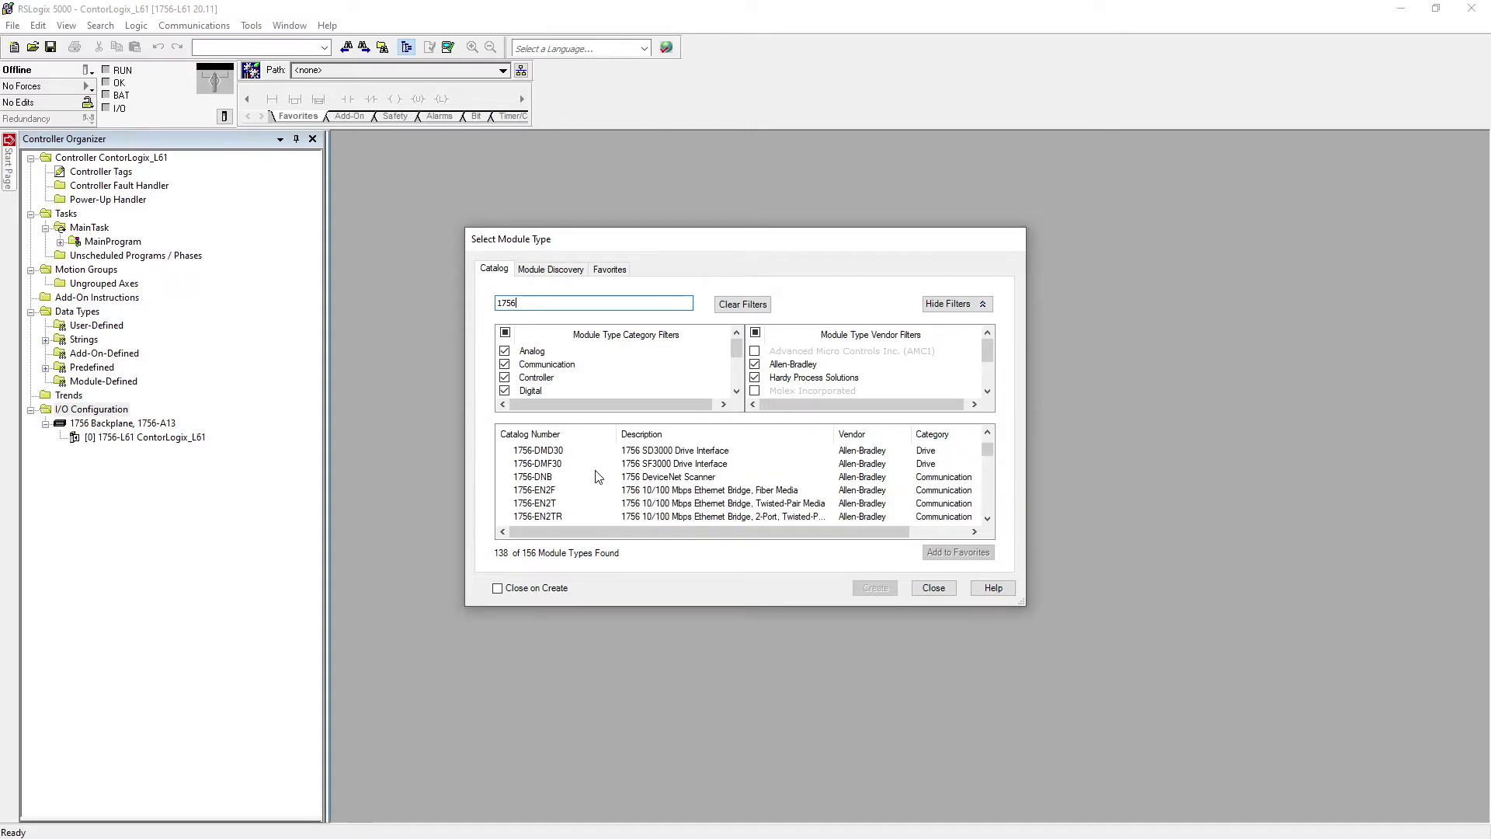
scroll(582, 501, down, 1)
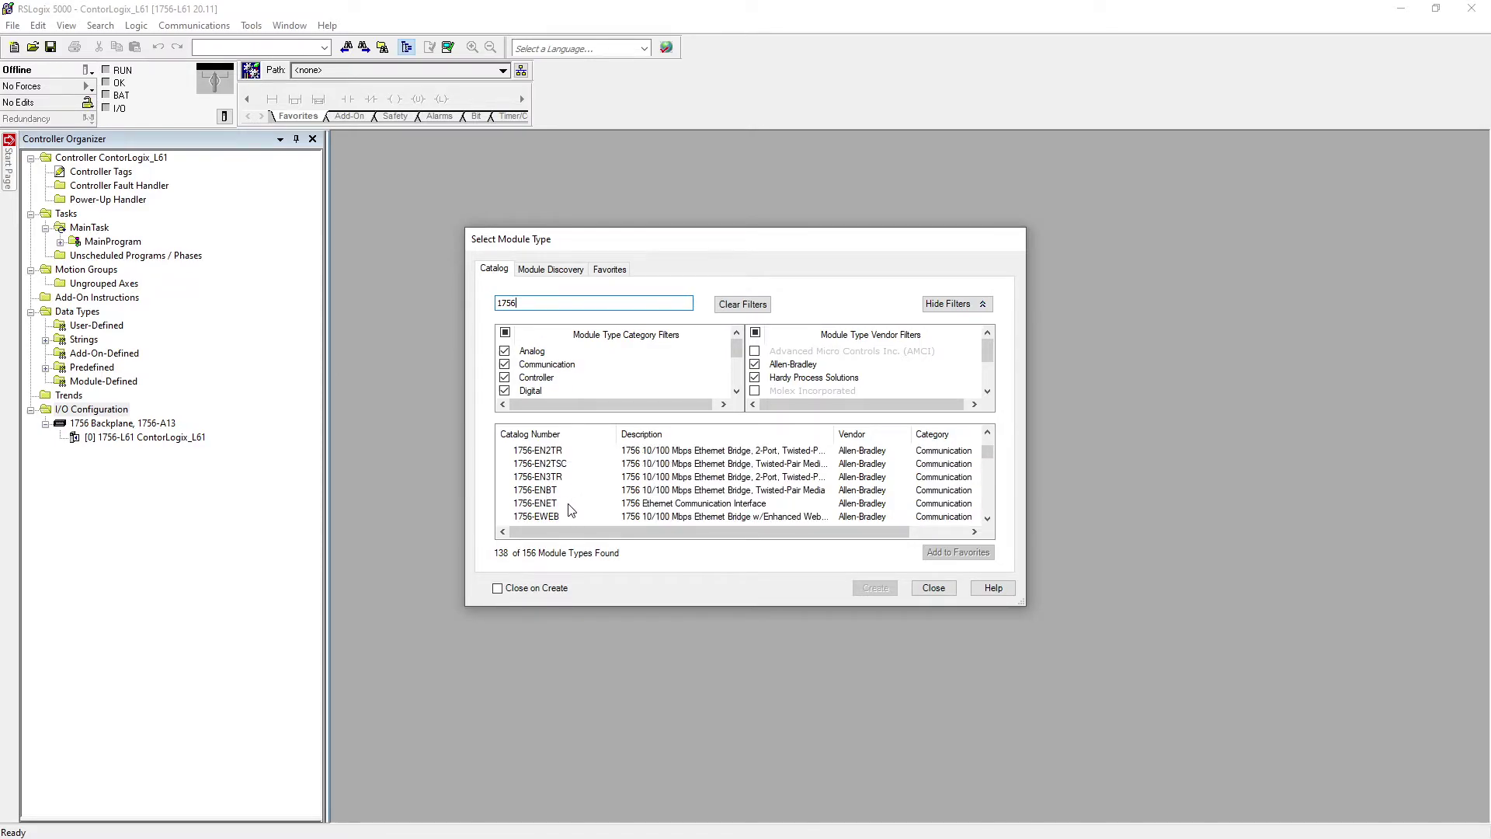
click(554, 490)
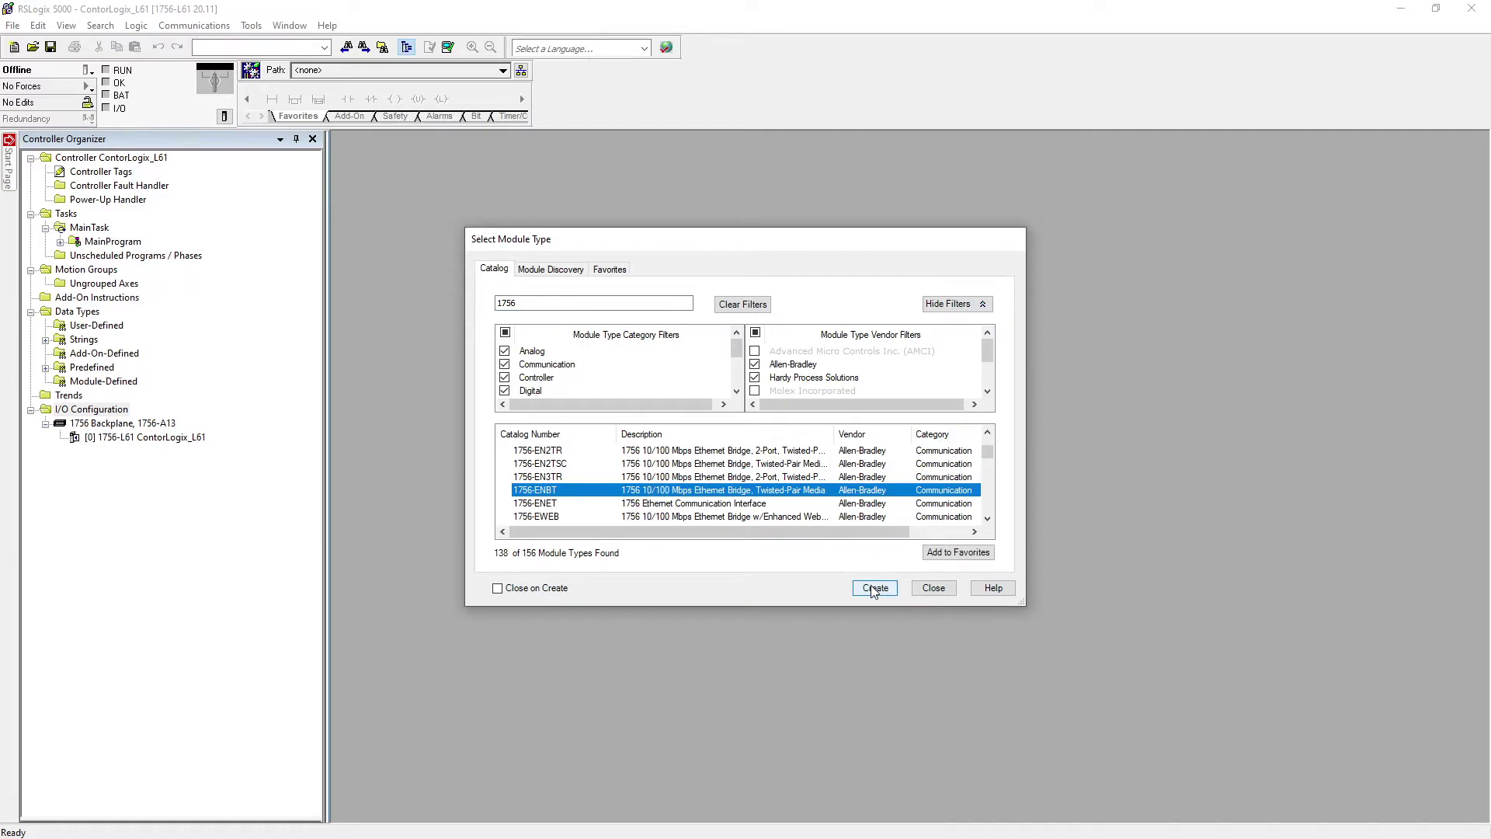
click(874, 587)
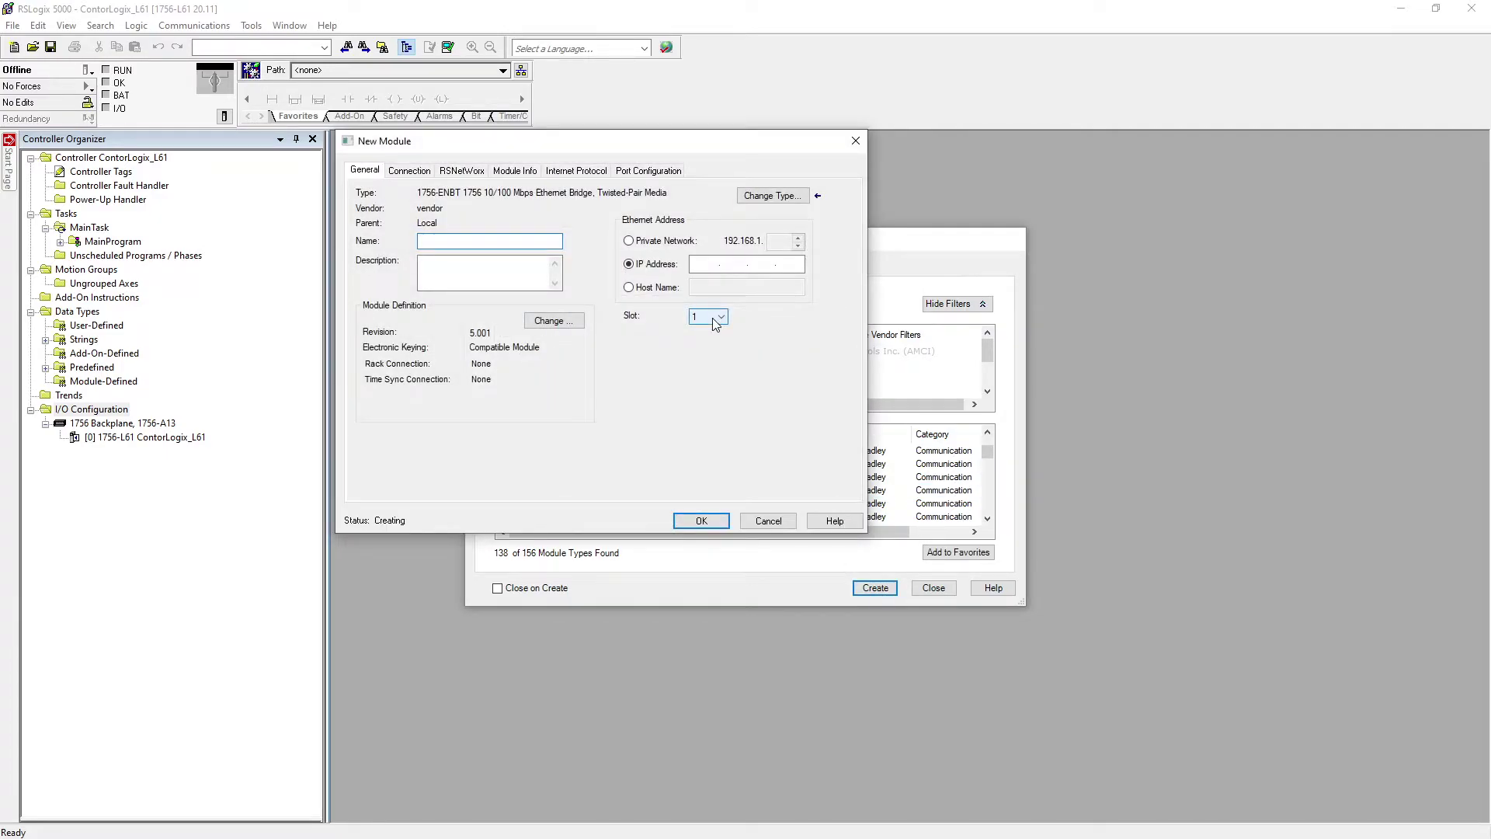
Name the new bridge ControlLogix_ENBT and give it the private network address 192.168.1.23.
text(ControlLogix_ENBT)
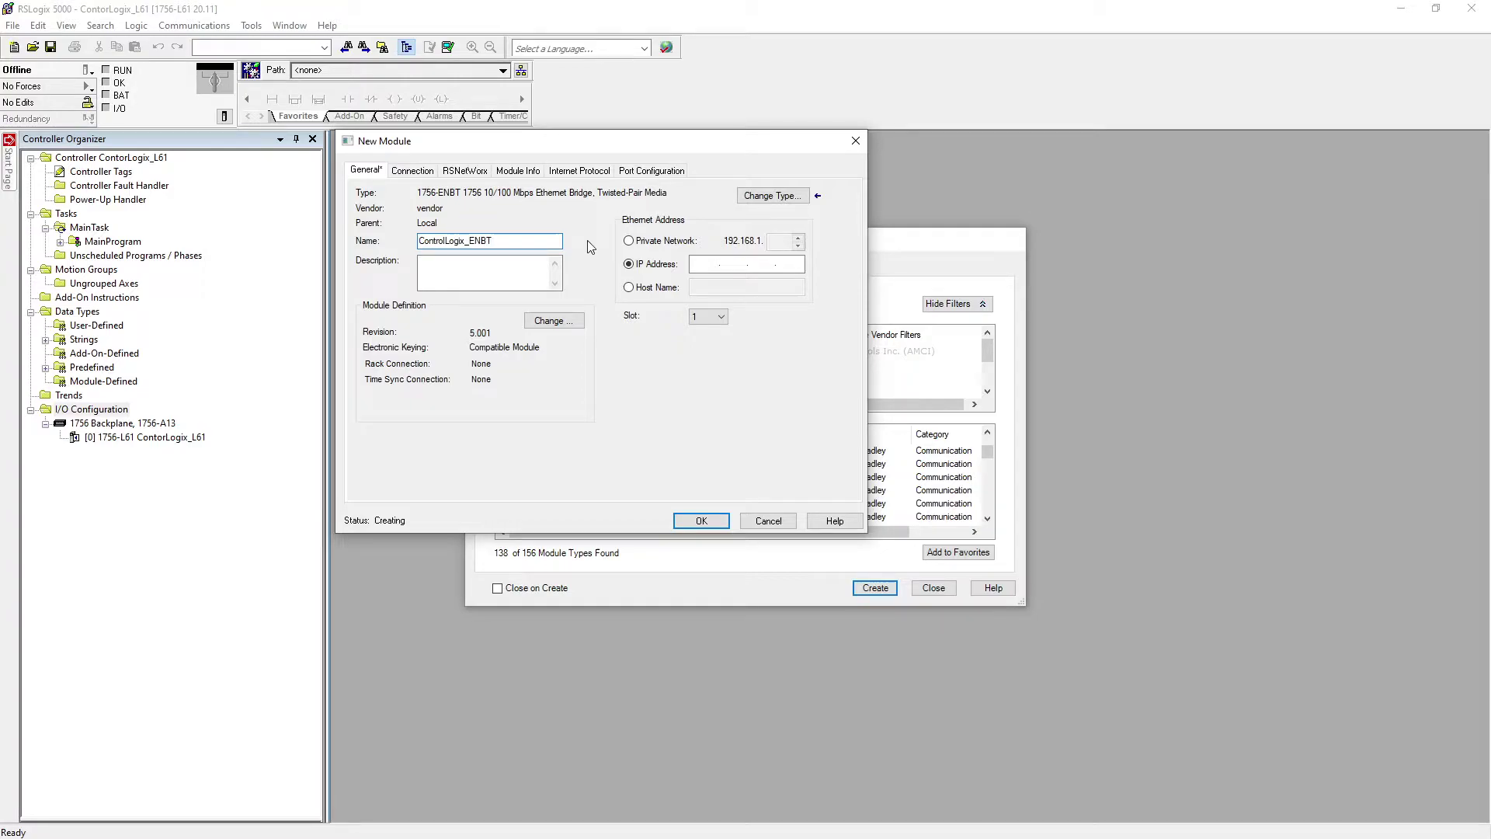
click(651, 241)
click(781, 241)
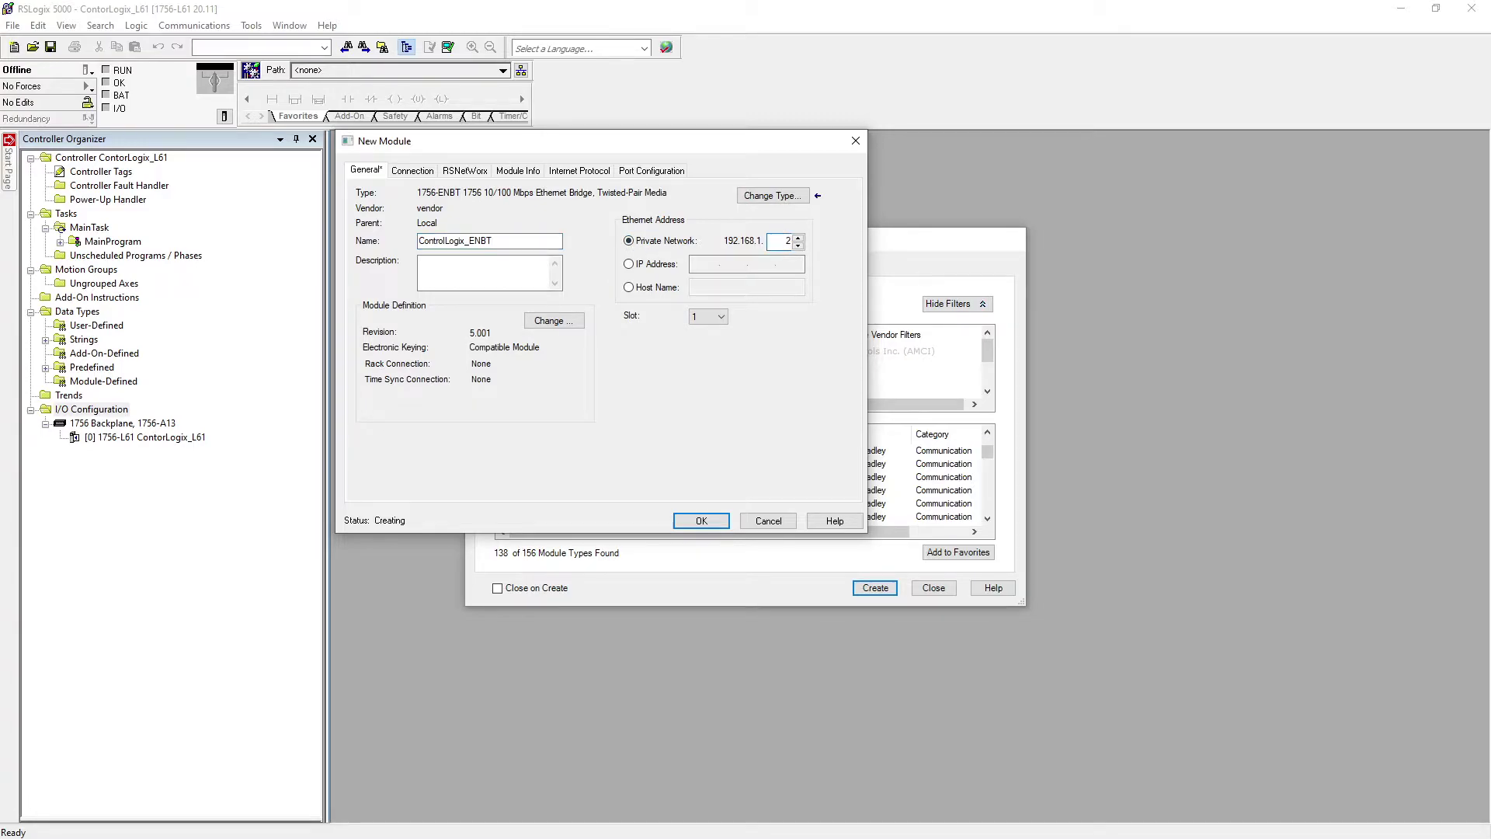
Set the bridge's major revision to 4 in its module definition, create it in slot 1 and close the module catalog.
click(540, 323)
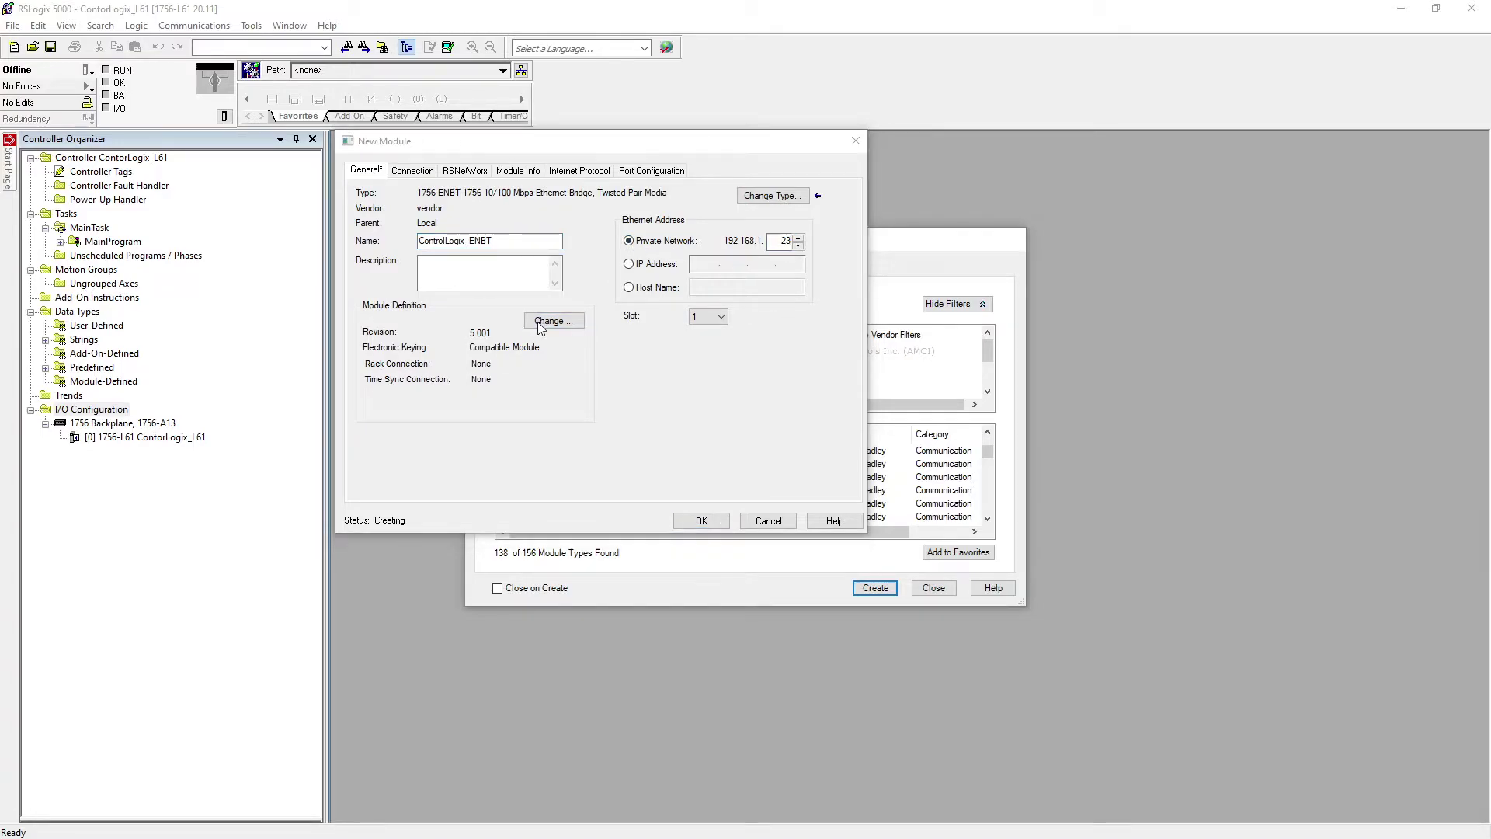
click(594, 271)
click(590, 316)
click(661, 267)
click(661, 267)
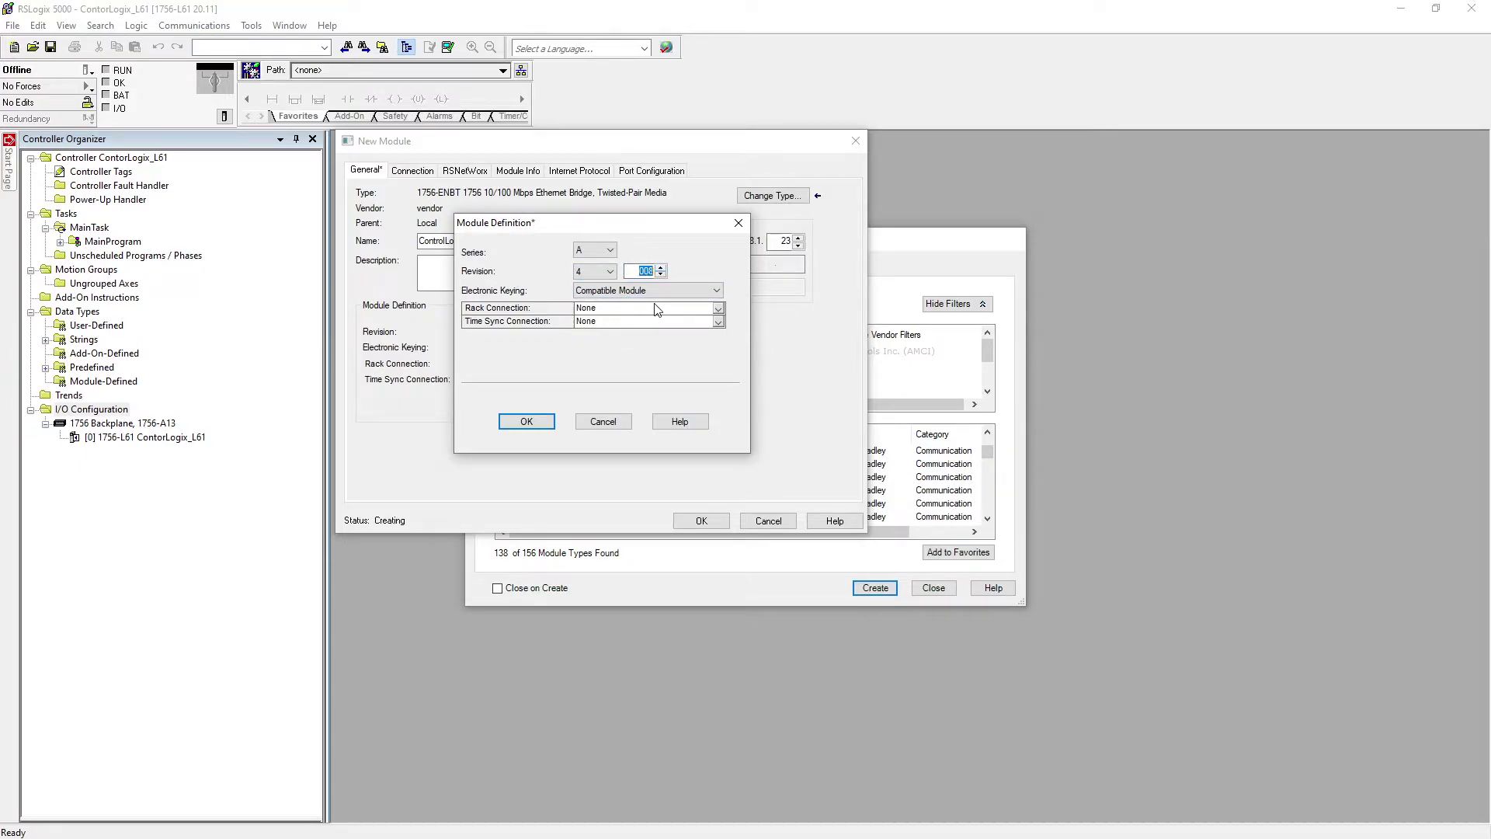
click(527, 421)
click(592, 379)
click(698, 519)
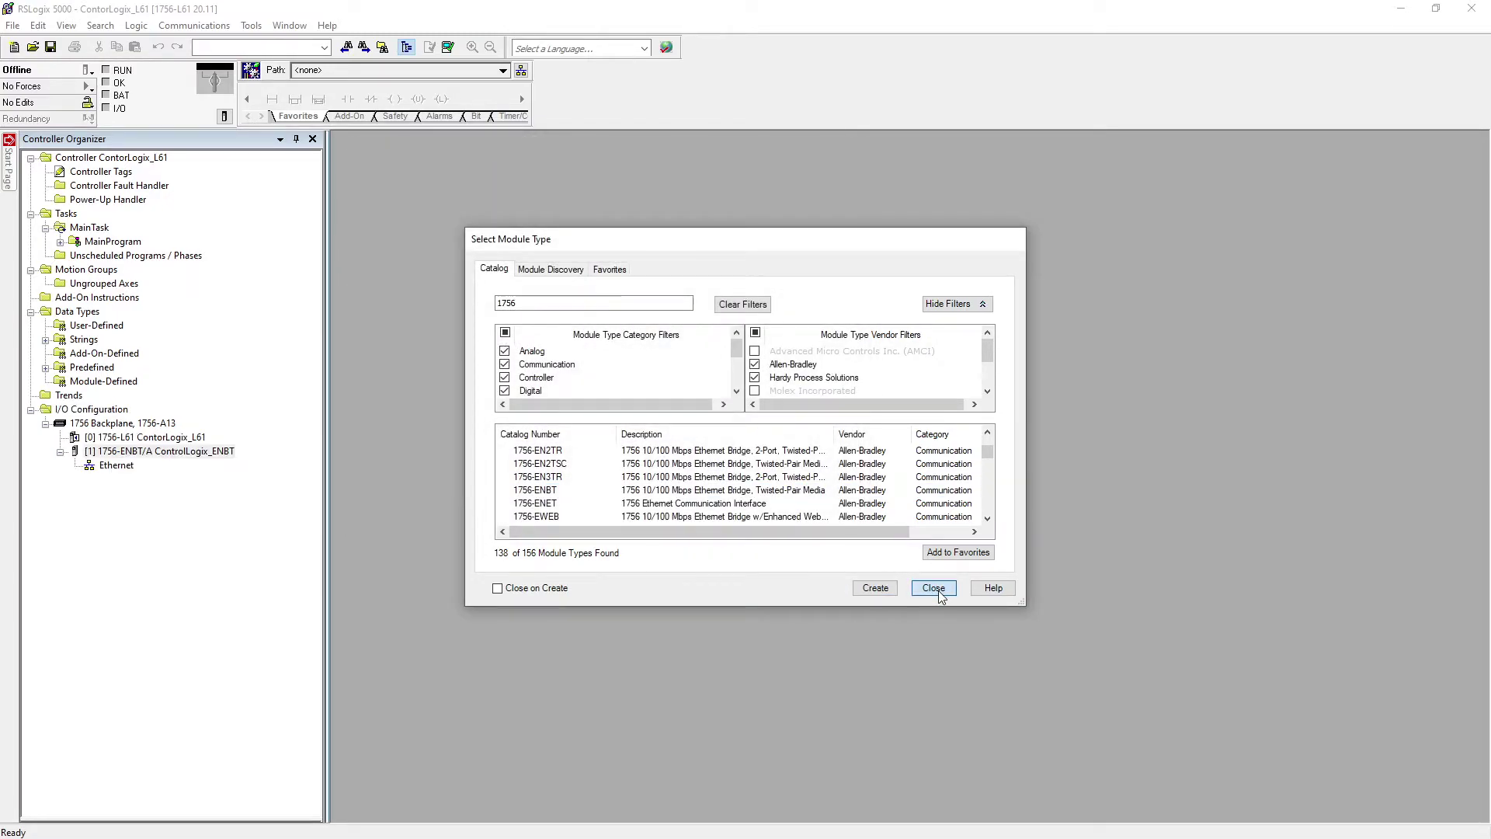
click(934, 588)
Add a new 1768-ENBT module to the Ethernet network under ControlLogix_ENBT, filtering the module catalog by 1768.
click(125, 466)
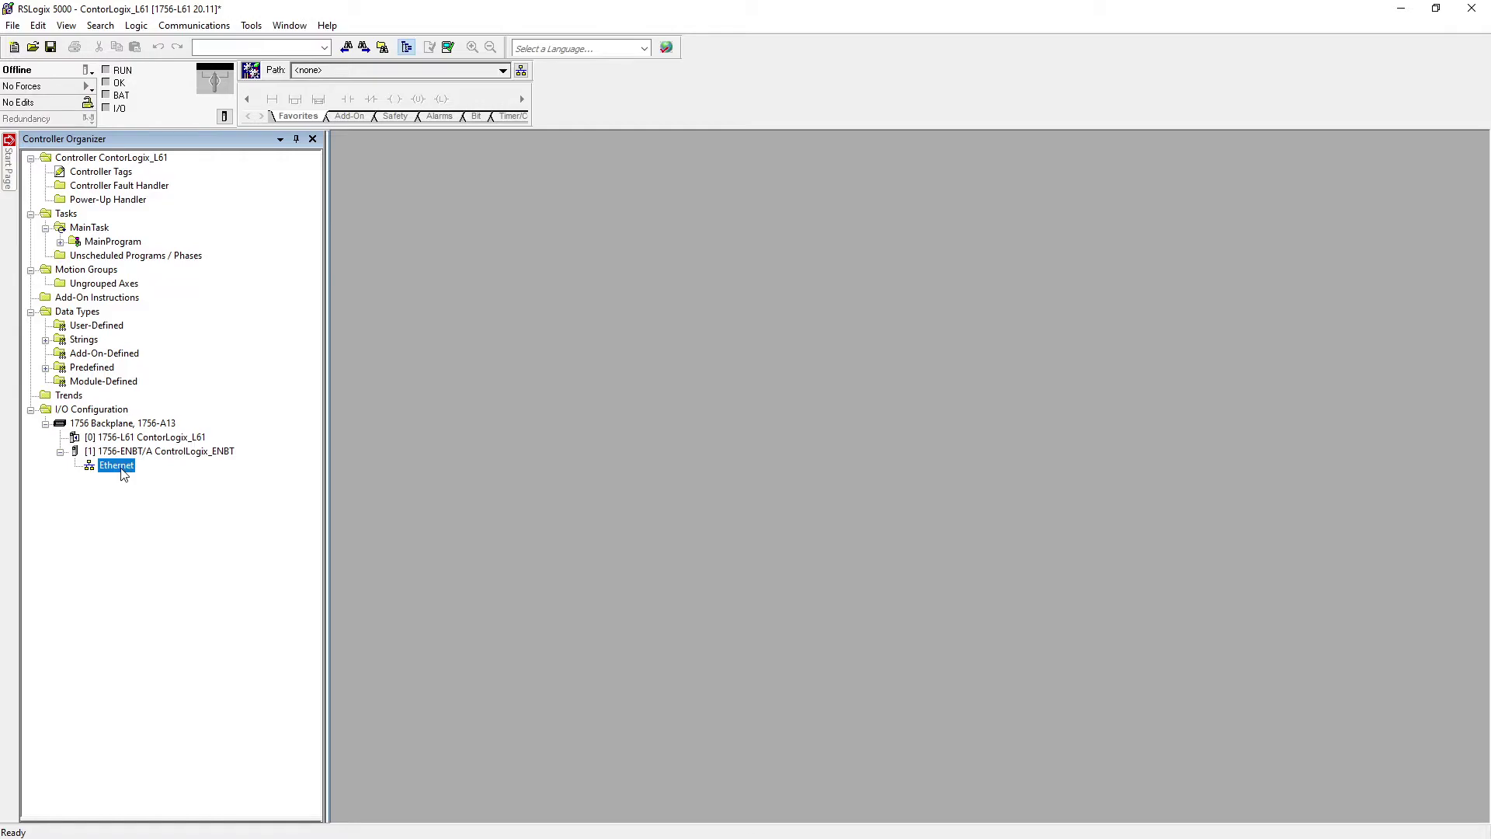
click(121, 454)
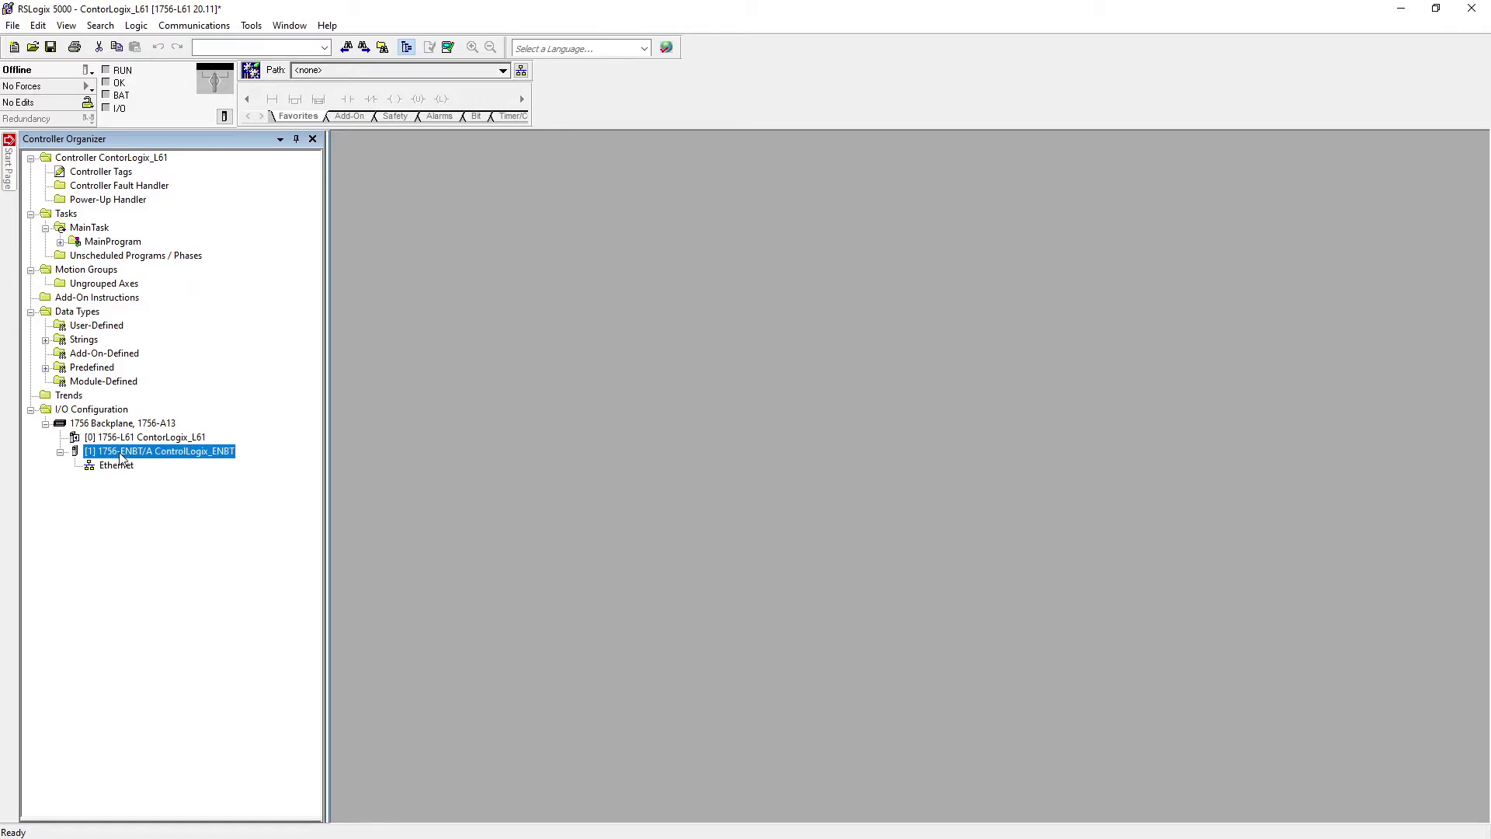
click(116, 464)
right_click(116, 466)
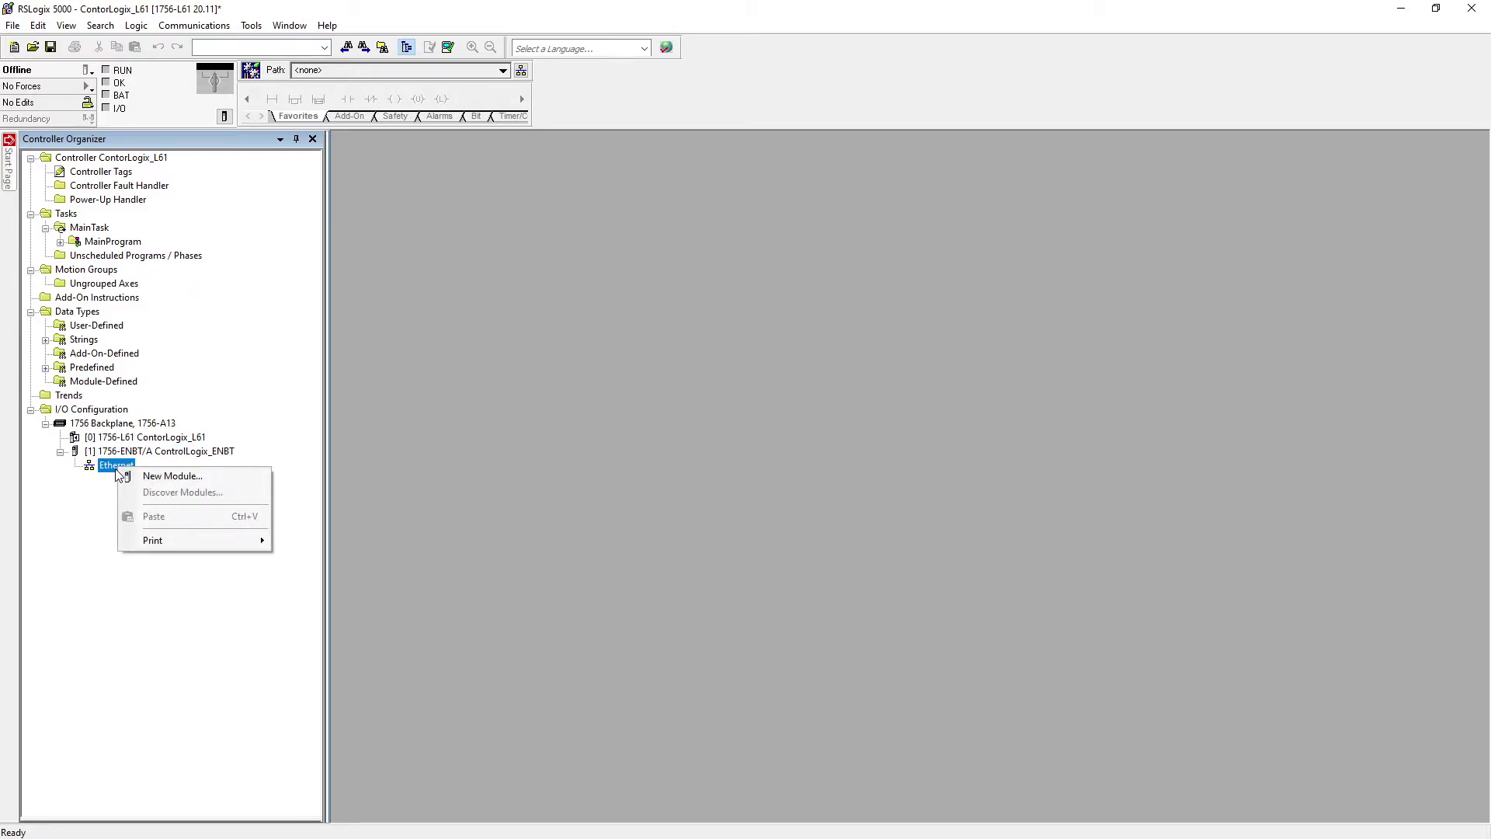
click(145, 476)
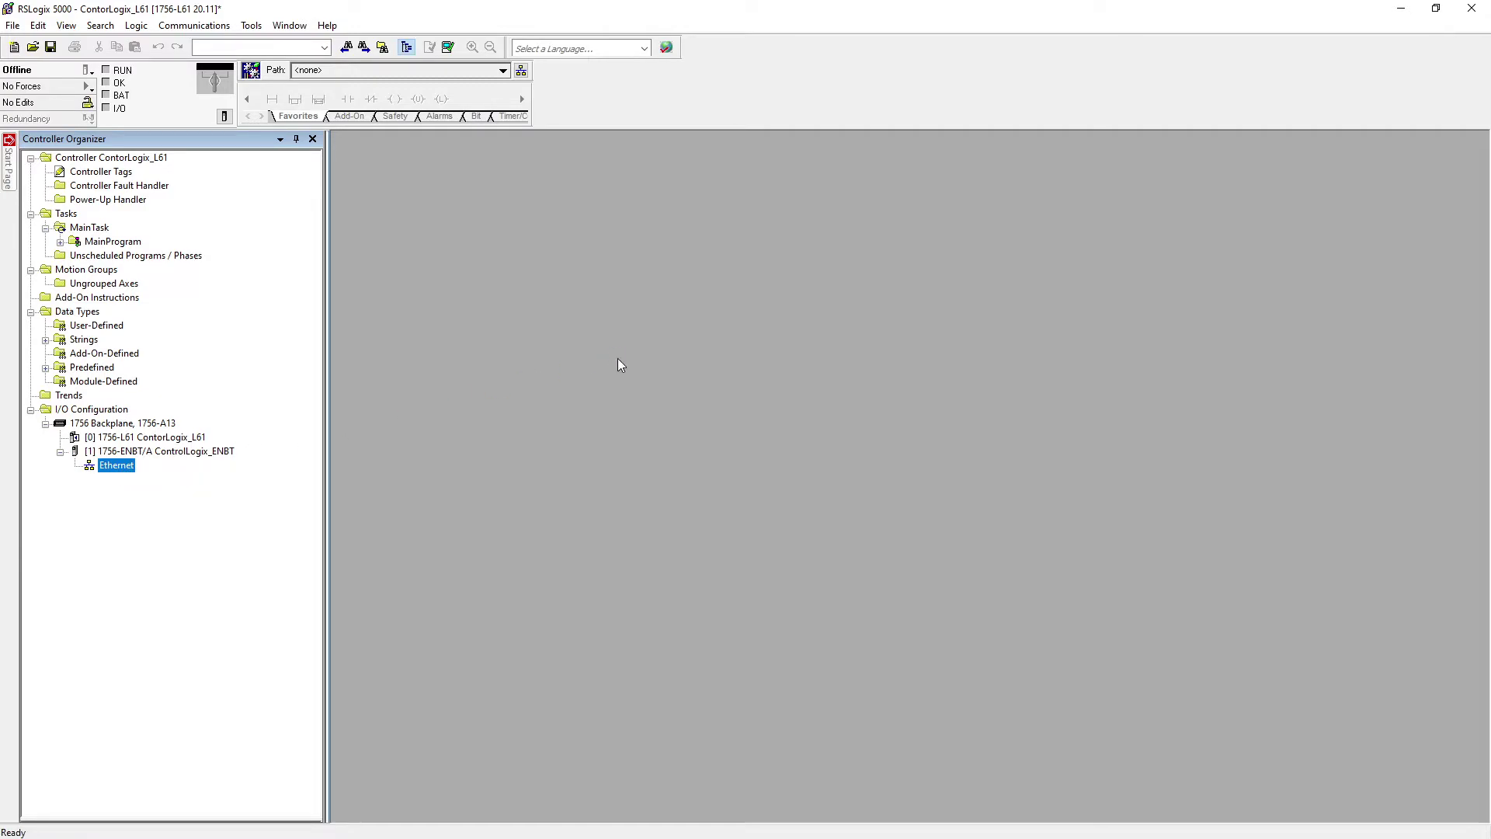
click(584, 304)
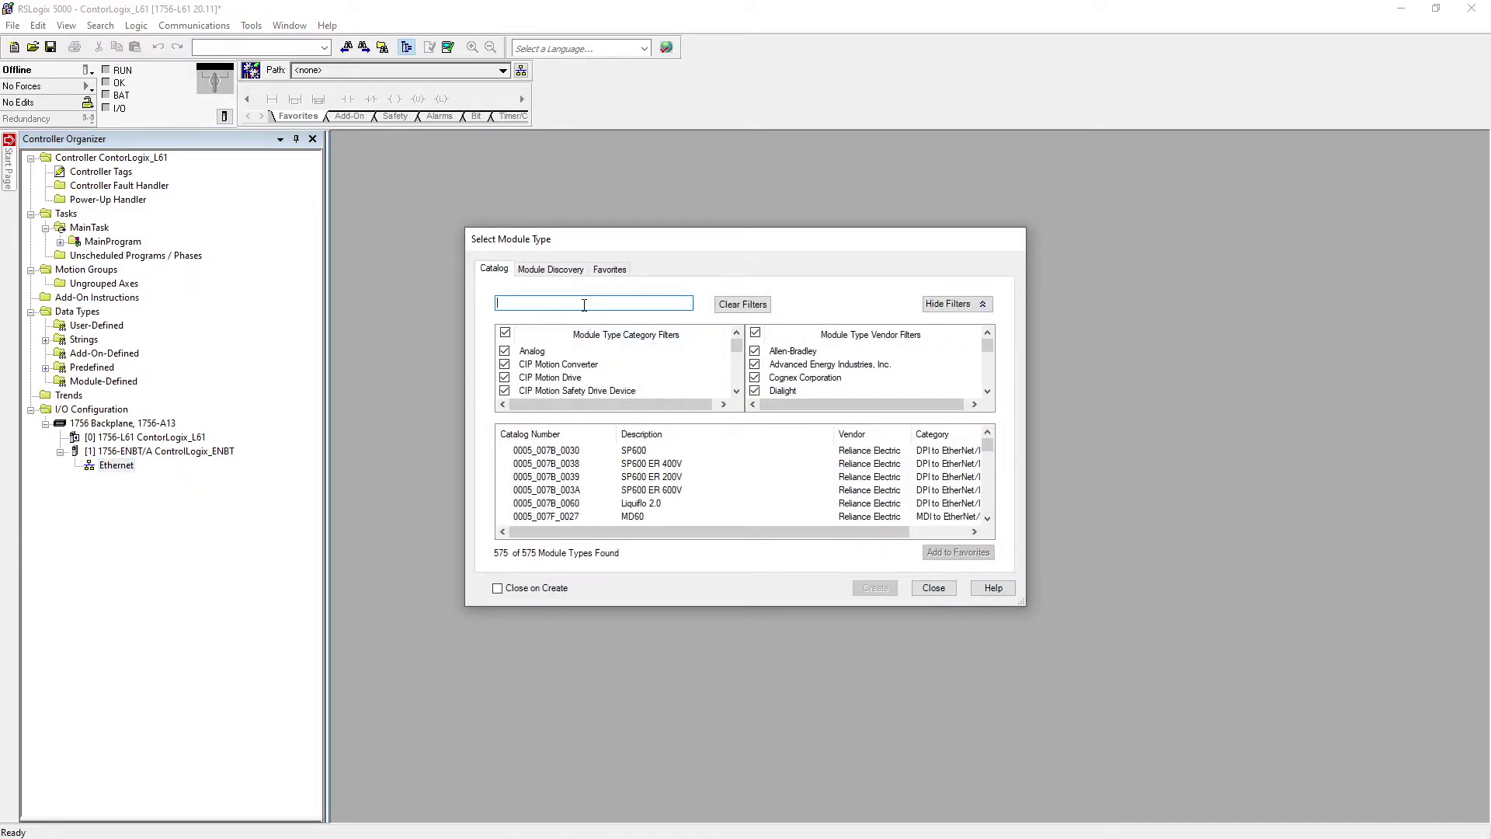
text(1768)
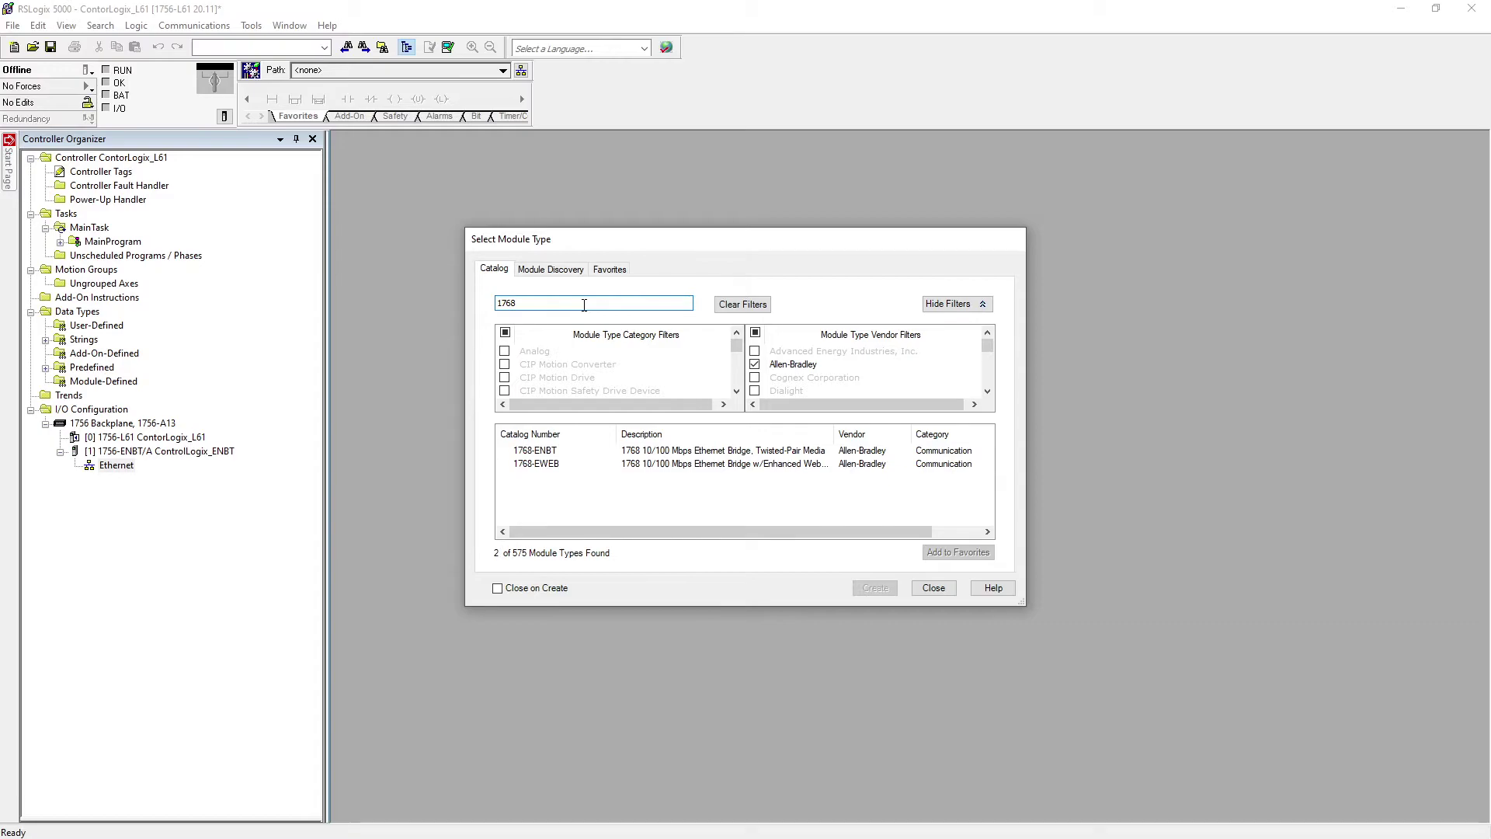
click(568, 452)
click(872, 588)
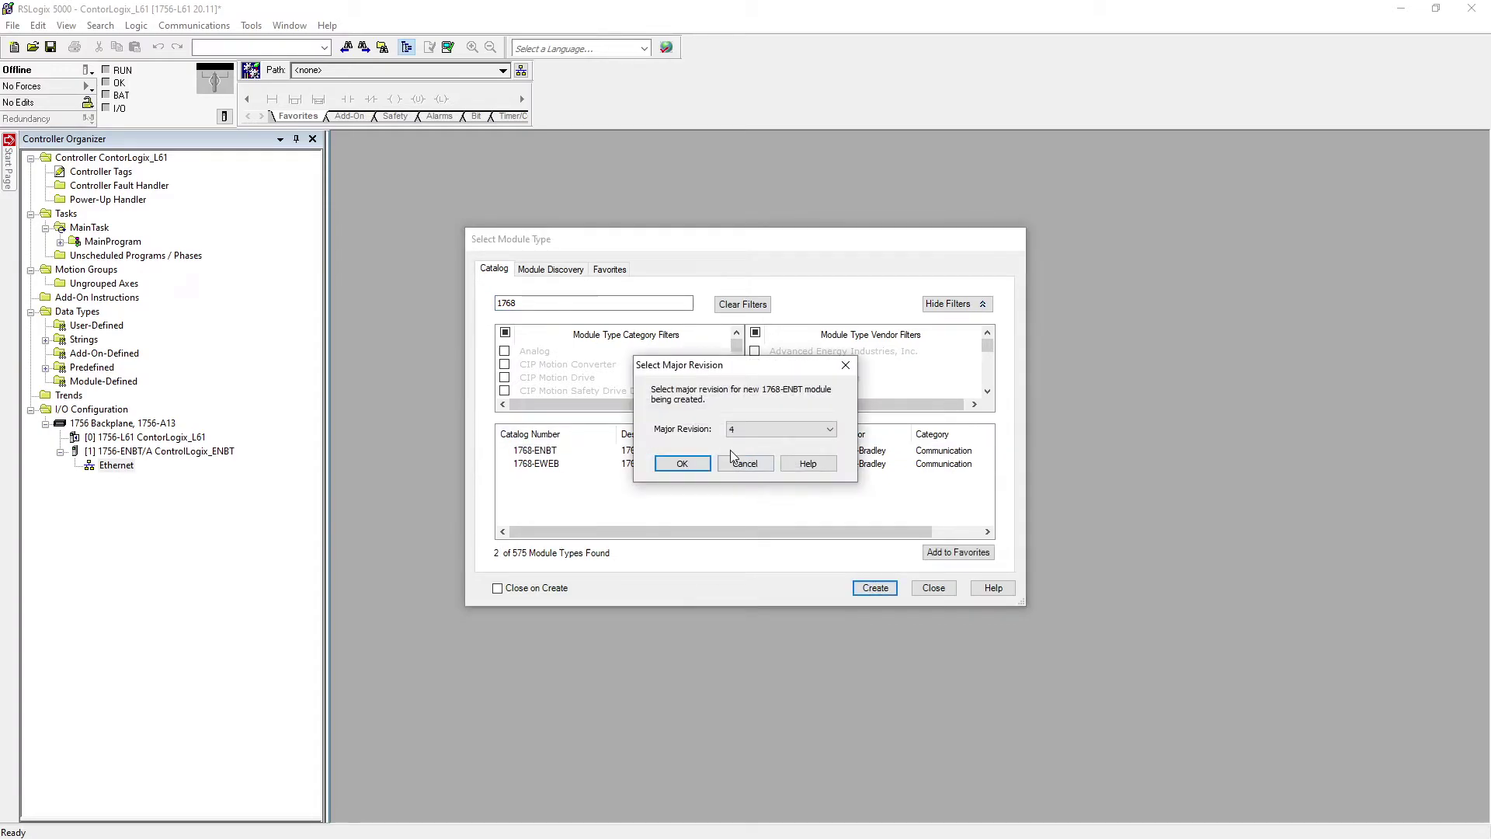
Use major revision 4 for the 1768-ENBT, set its IP address to 192.168.1.22, name it CompactLogix_ENBT and assign slot 1.
click(749, 430)
click(749, 431)
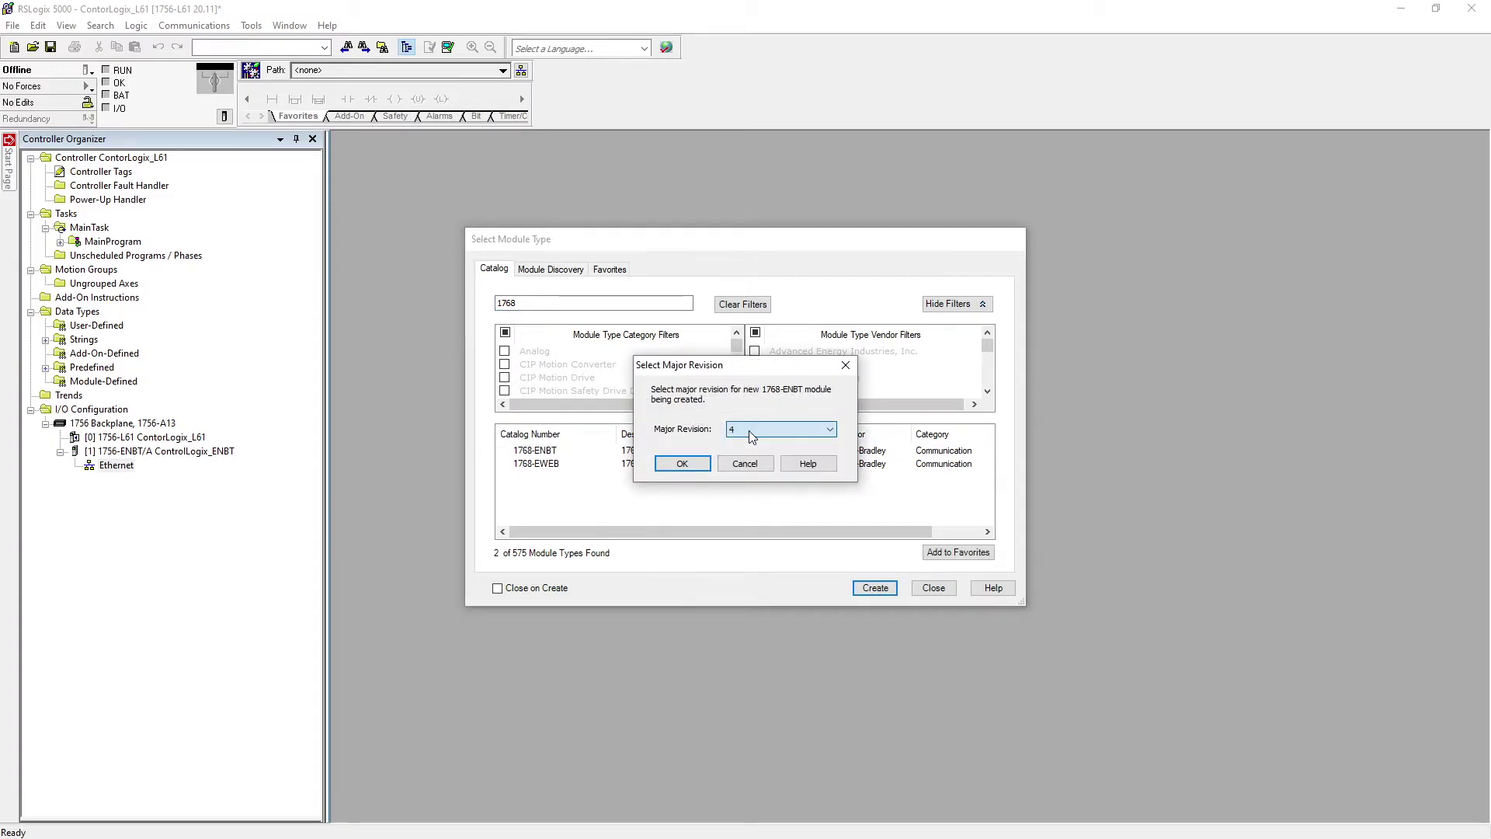
click(682, 464)
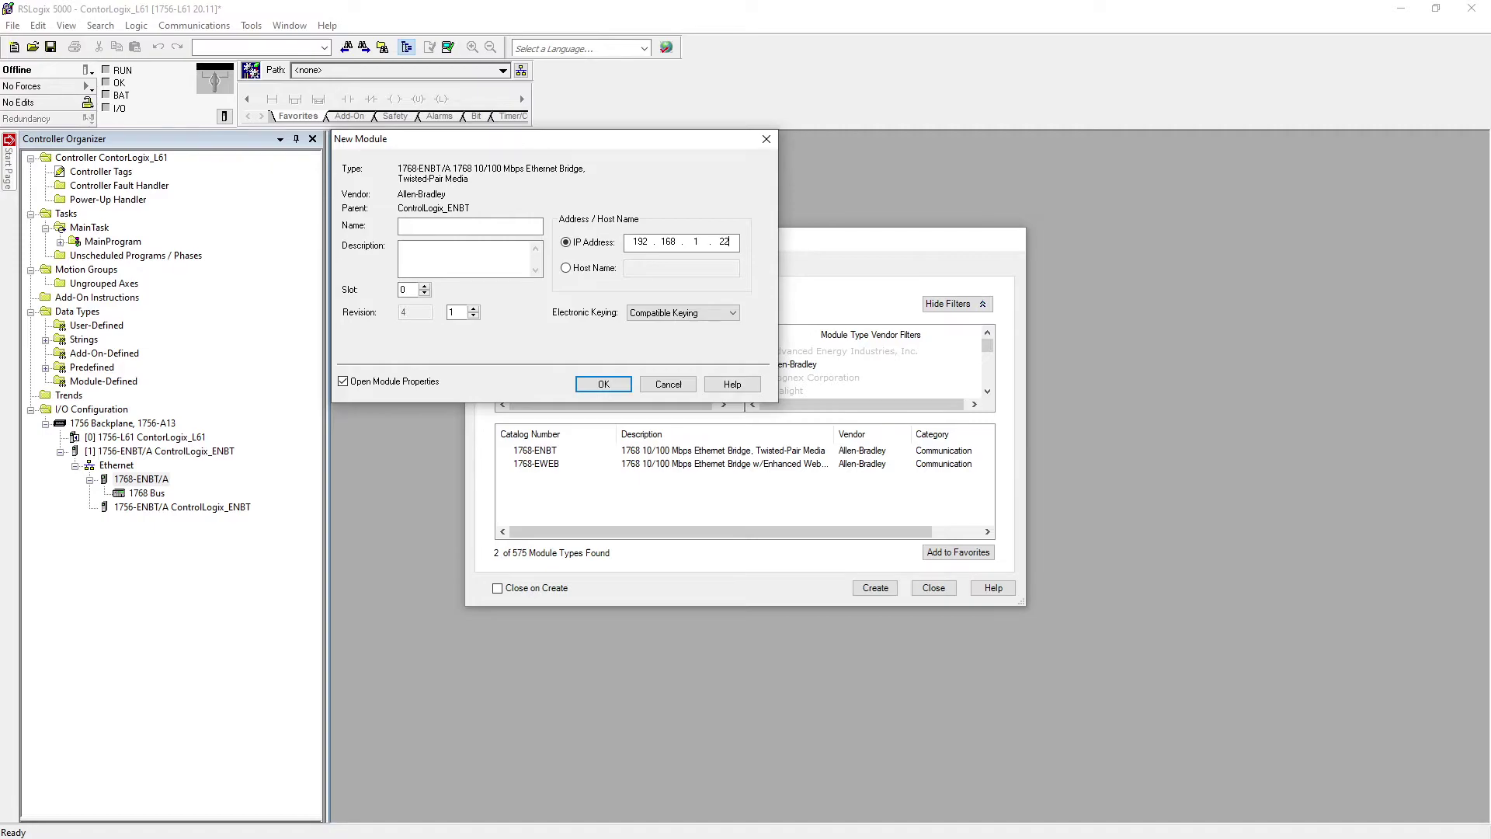
click(419, 227)
click(425, 286)
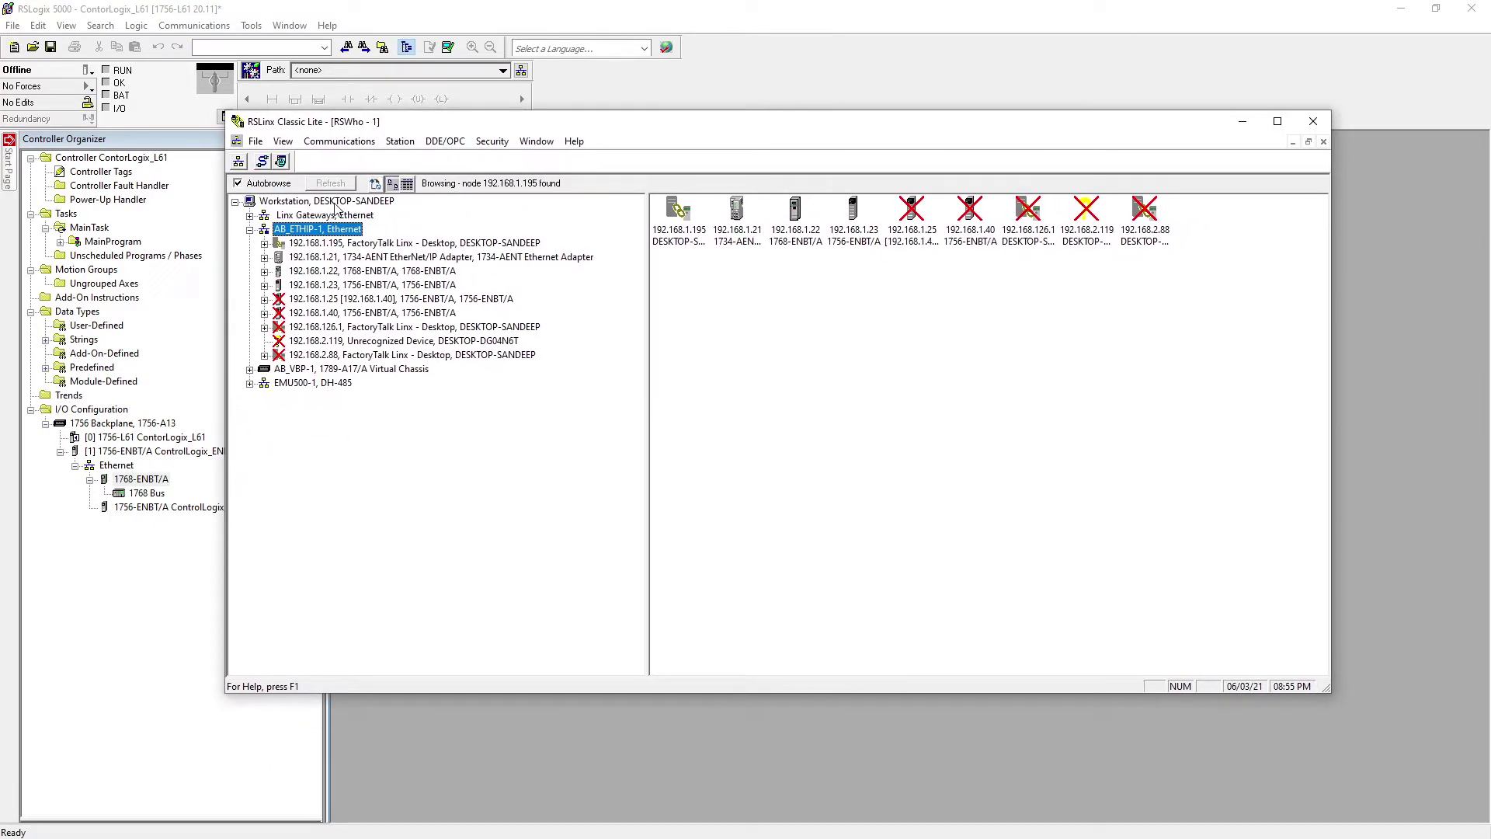
Check the revision of the 1768-ENBT/A at 192.168.1.22 in its module configuration in RSLinx Classic, and return to RSLogix 5000.
click(265, 272)
right_click(325, 274)
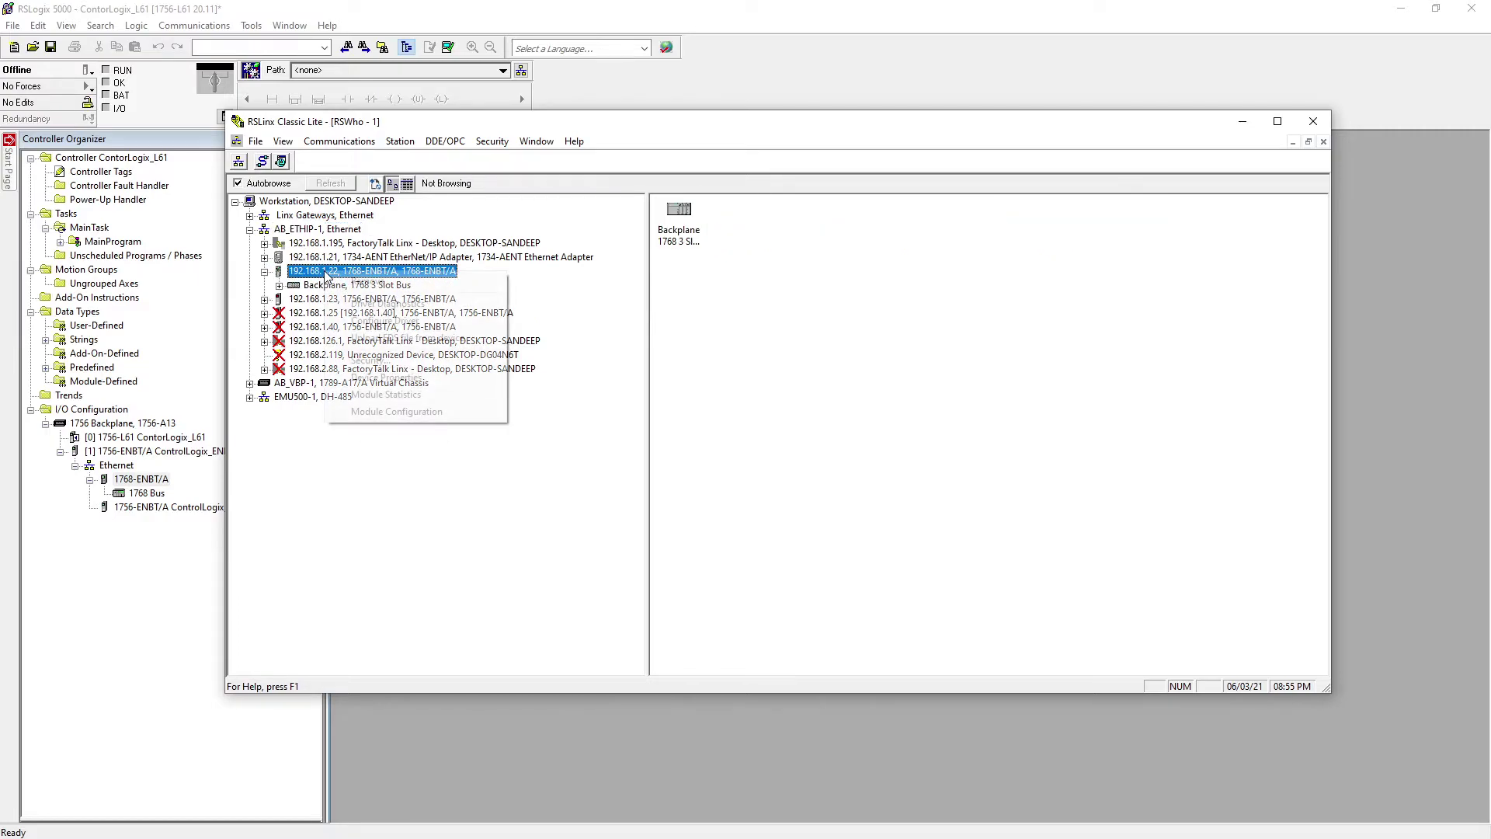
click(377, 412)
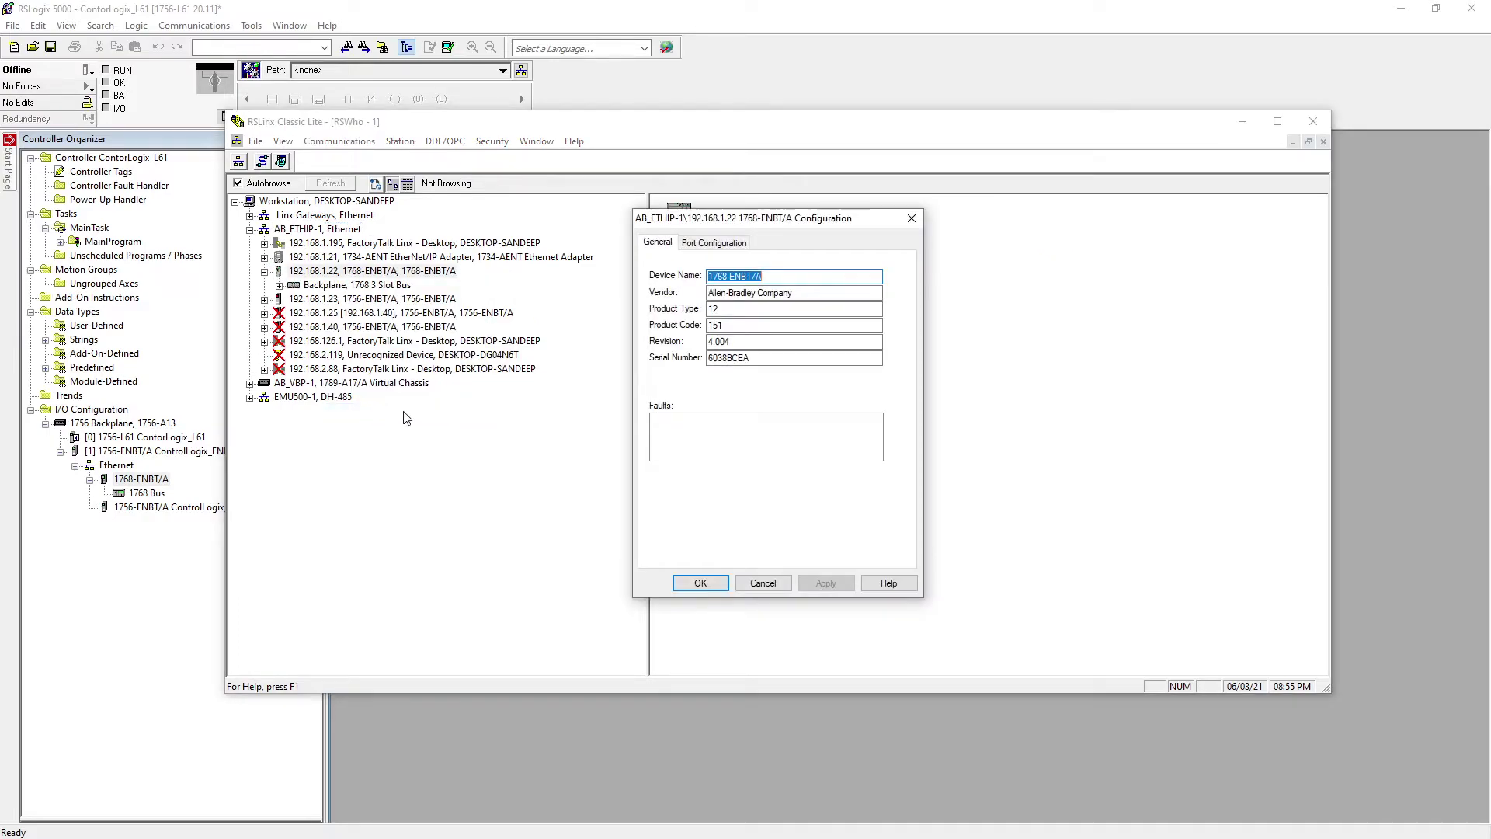
click(763, 583)
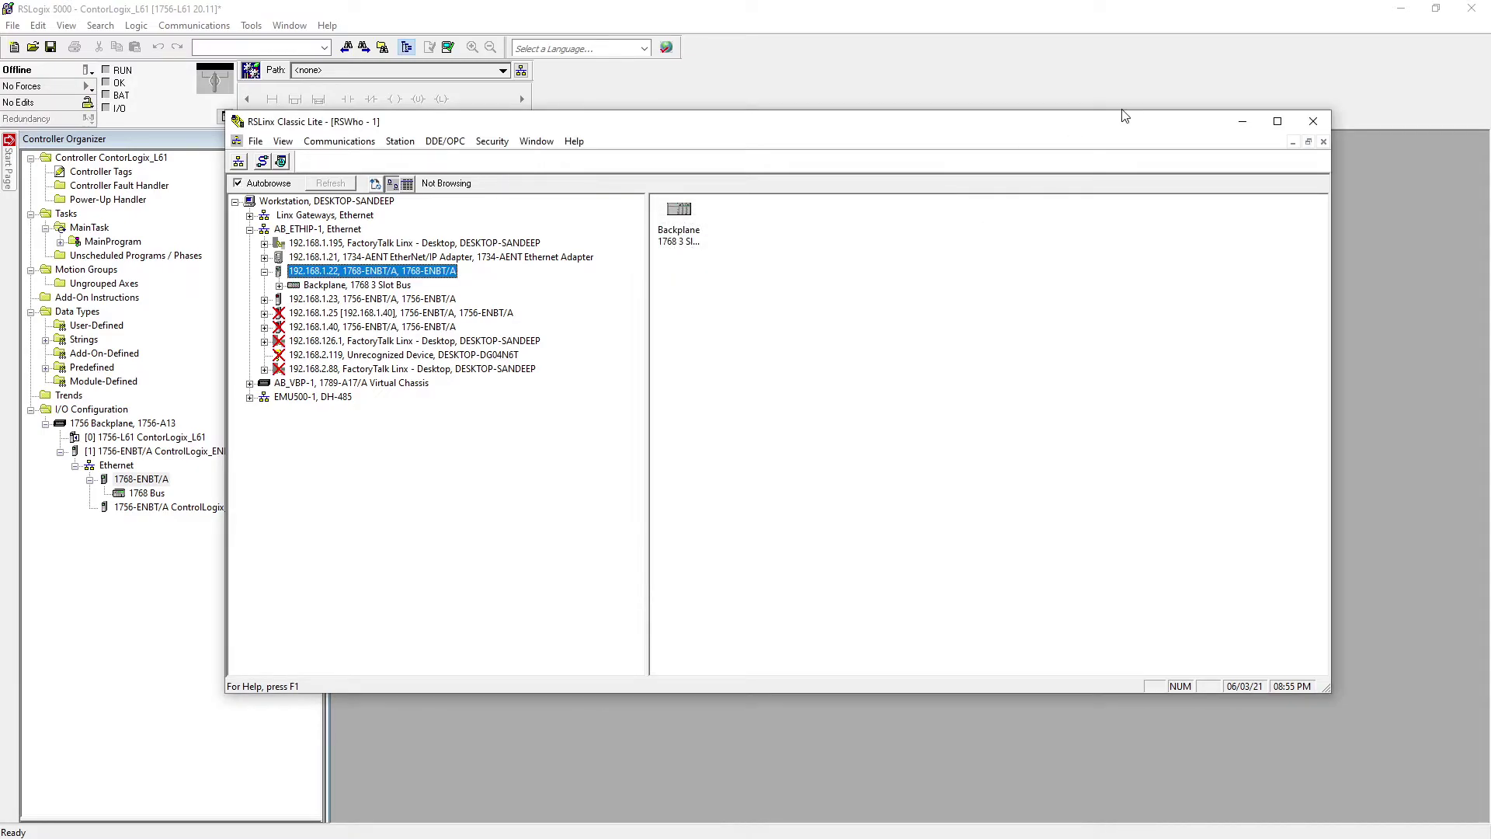
click(1256, 123)
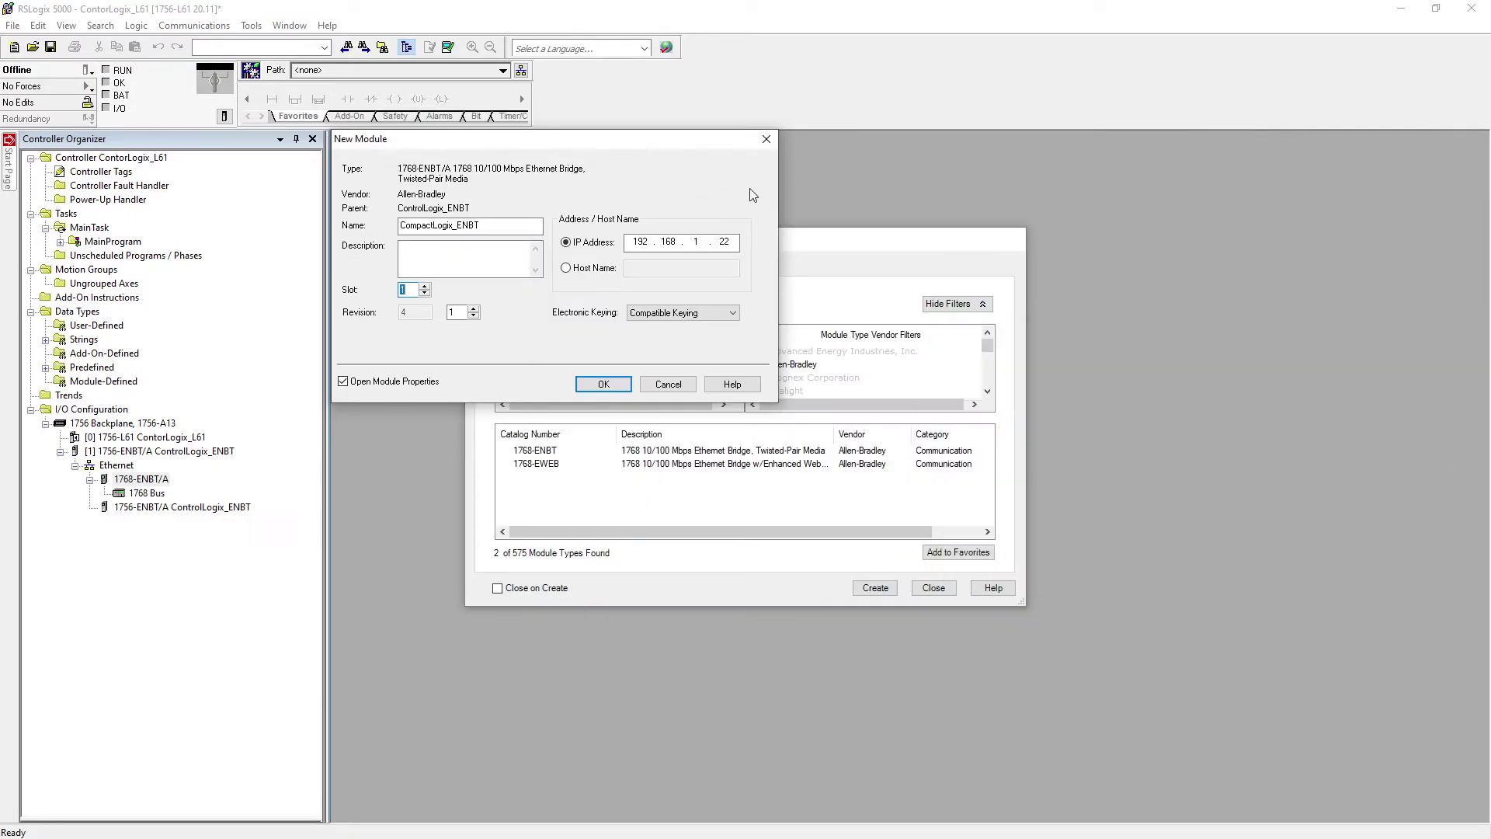
Set the CompactLogix_ENBT minor revision to 4, create the module and accept its properties.
click(455, 312)
drag(454, 312, 431, 318)
text(4)
click(604, 384)
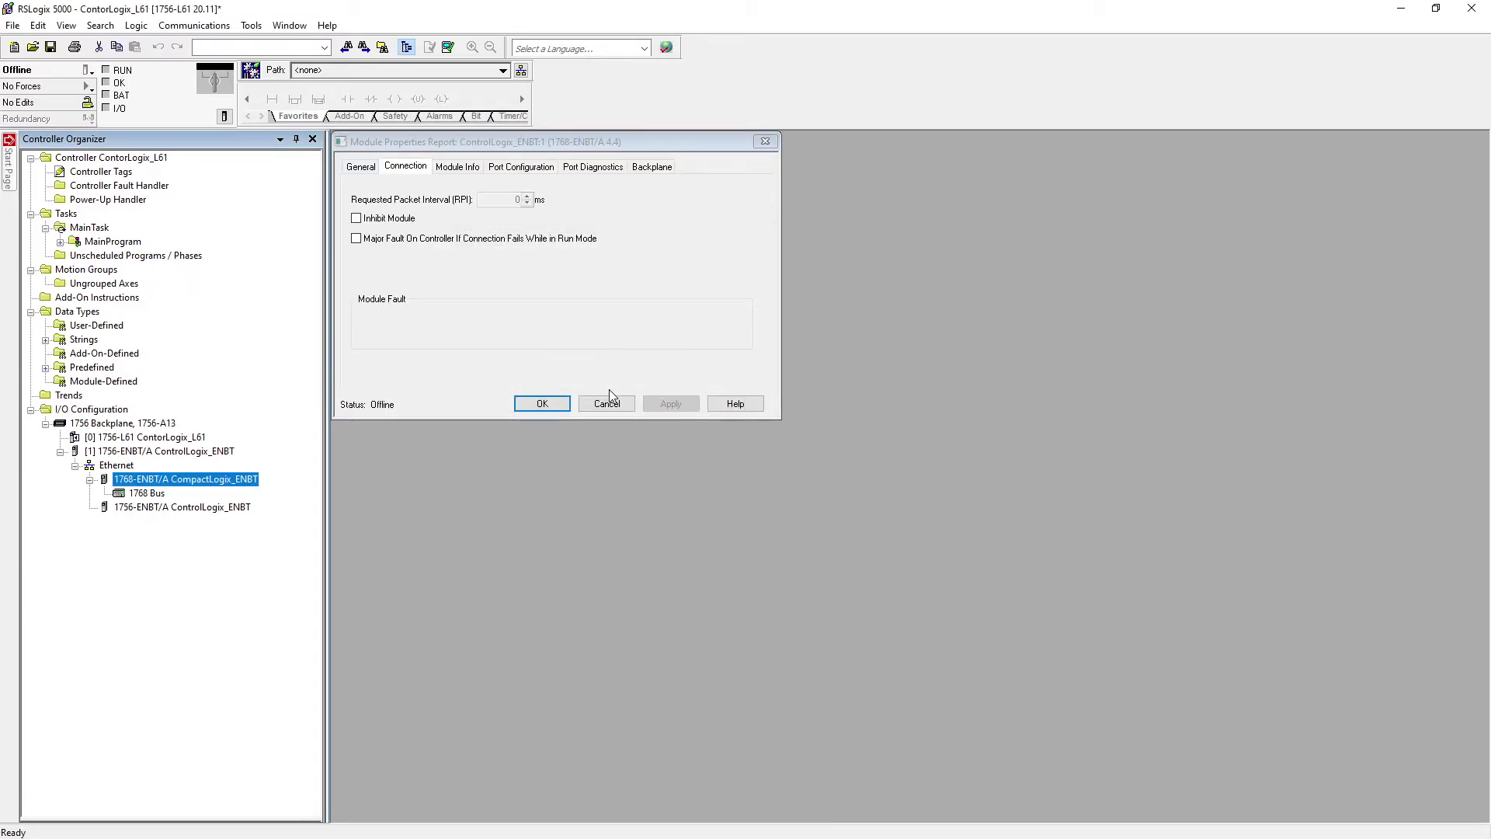
click(553, 401)
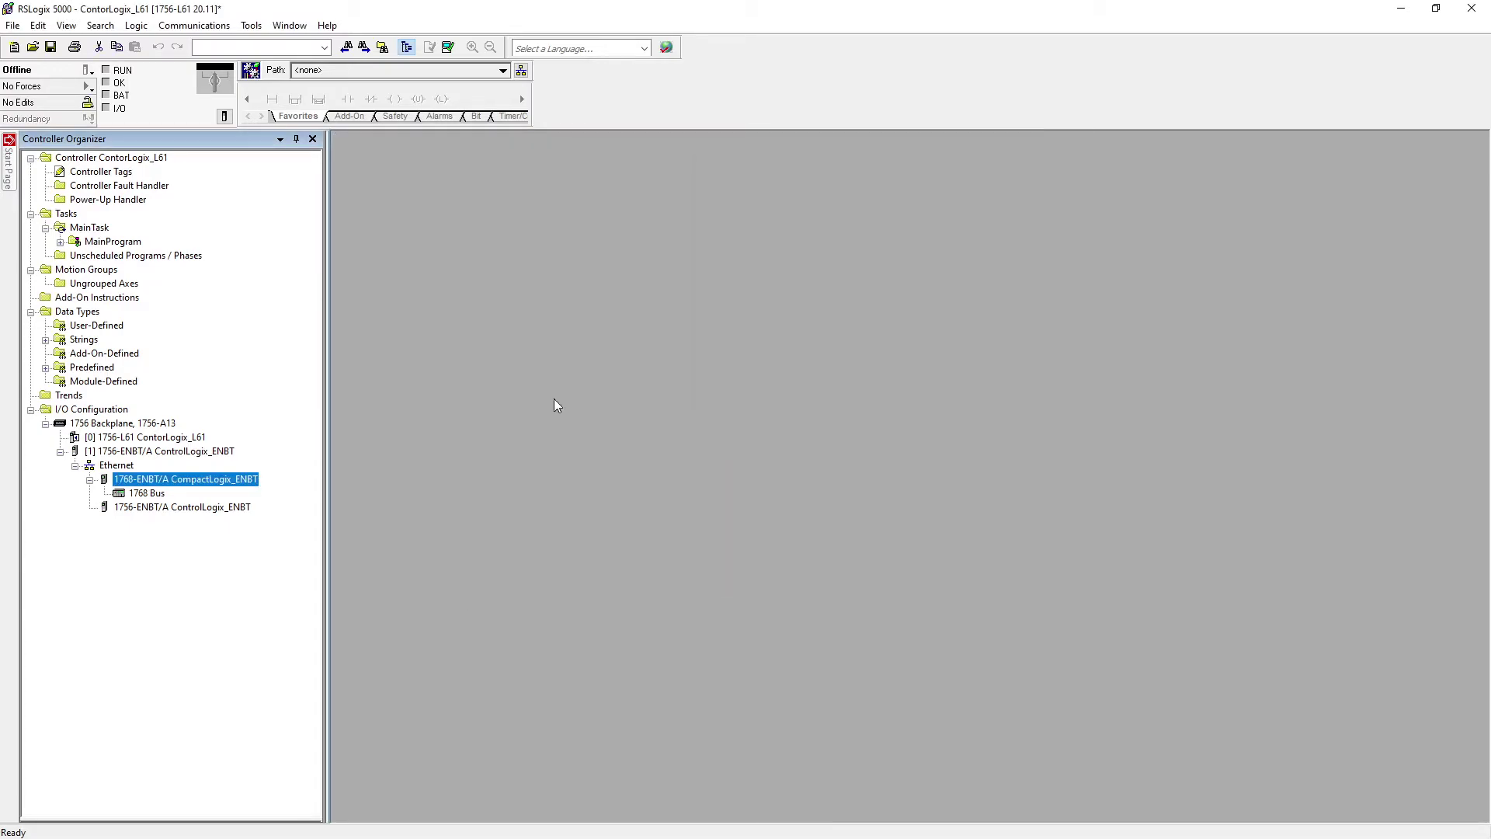
Add a new 1768-L43 controller under the 1768-ENBT/A CompactLogix_ENBT on the Ethernet network, filtering the module catalog by 1768.
click(142, 509)
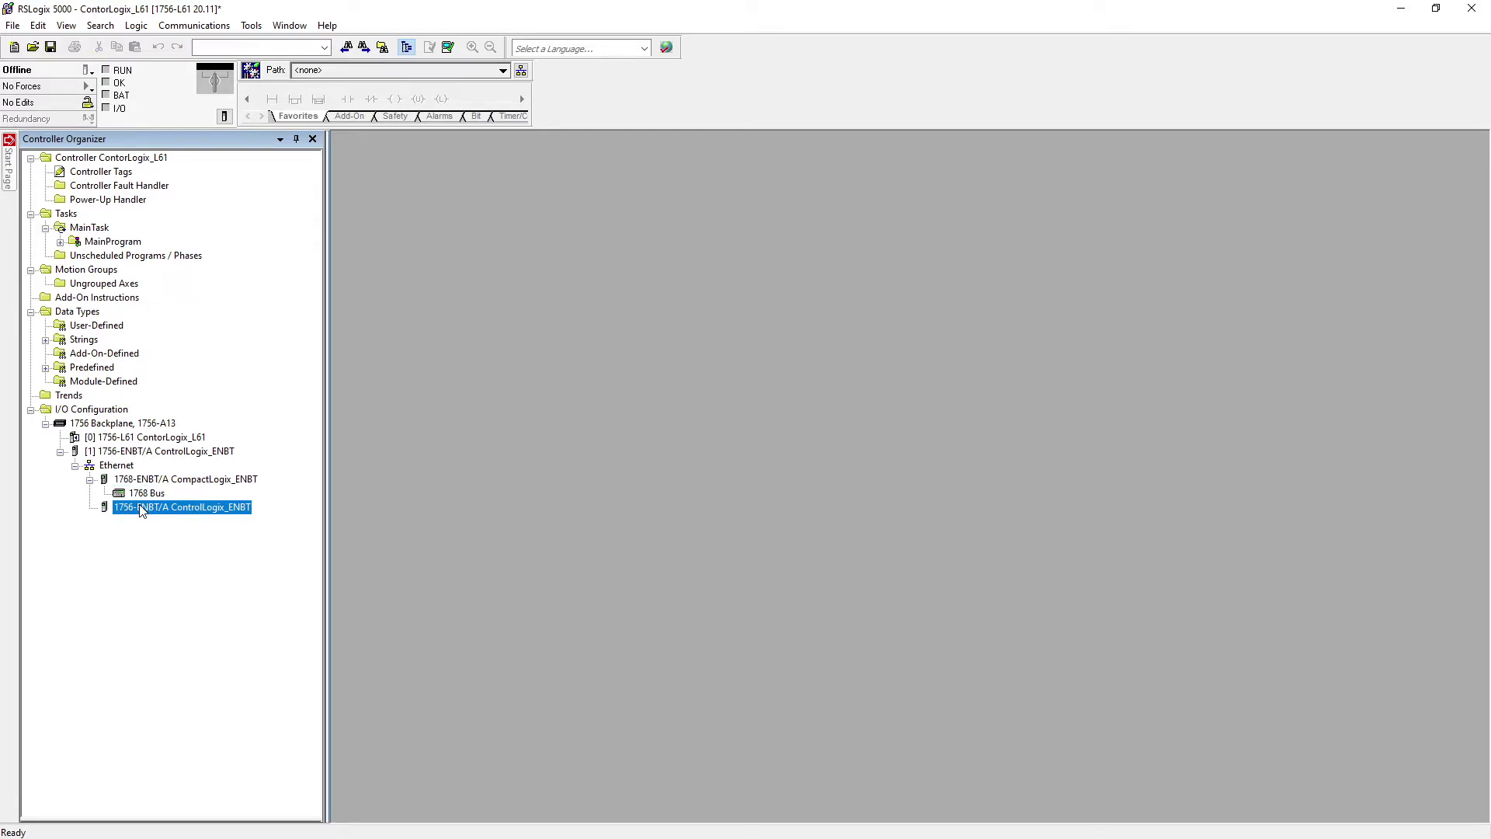
click(167, 481)
right_click(167, 480)
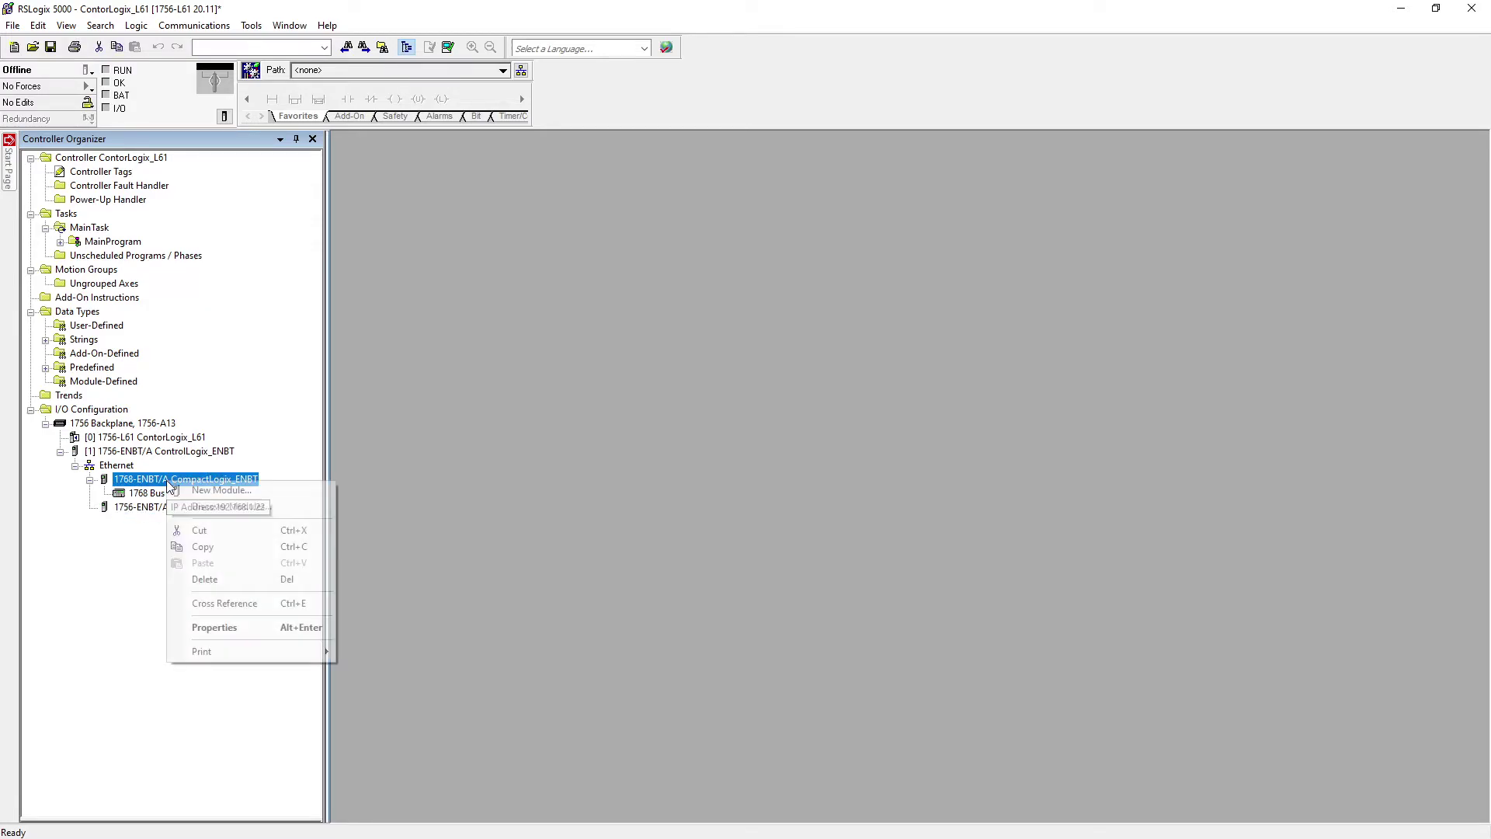
click(221, 491)
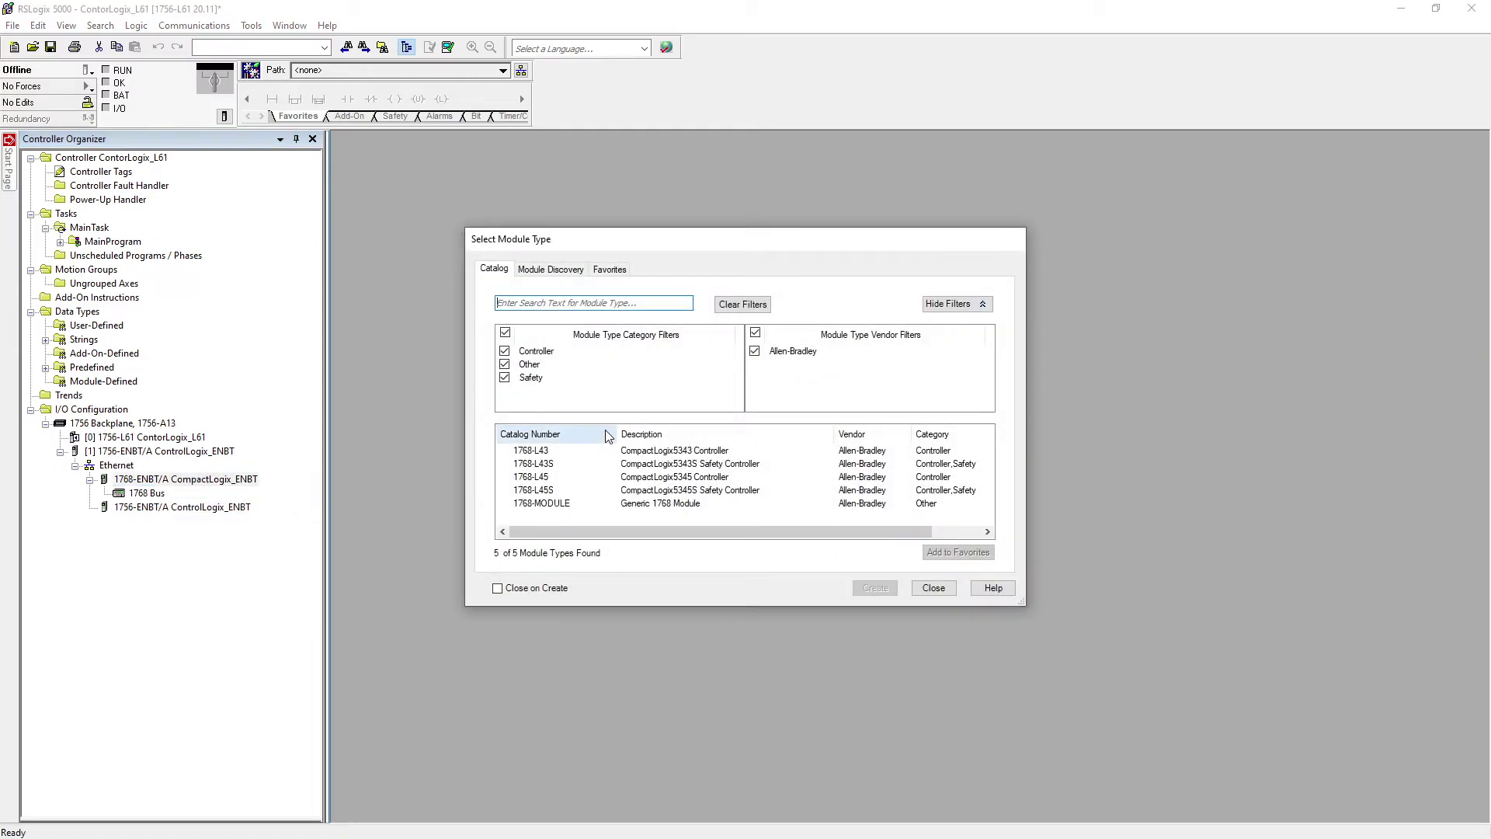
text(1768)
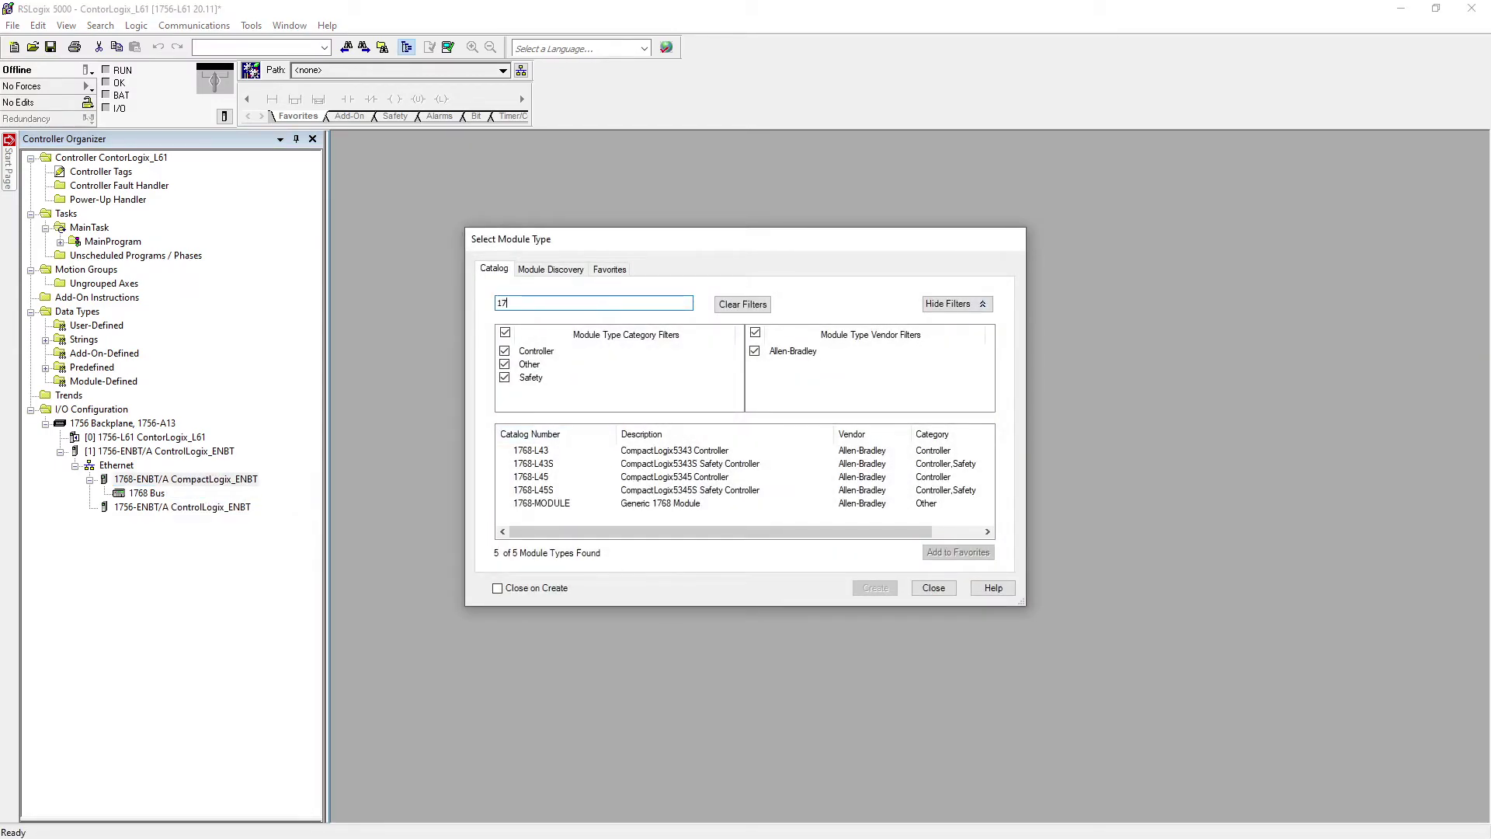
click(588, 452)
click(886, 590)
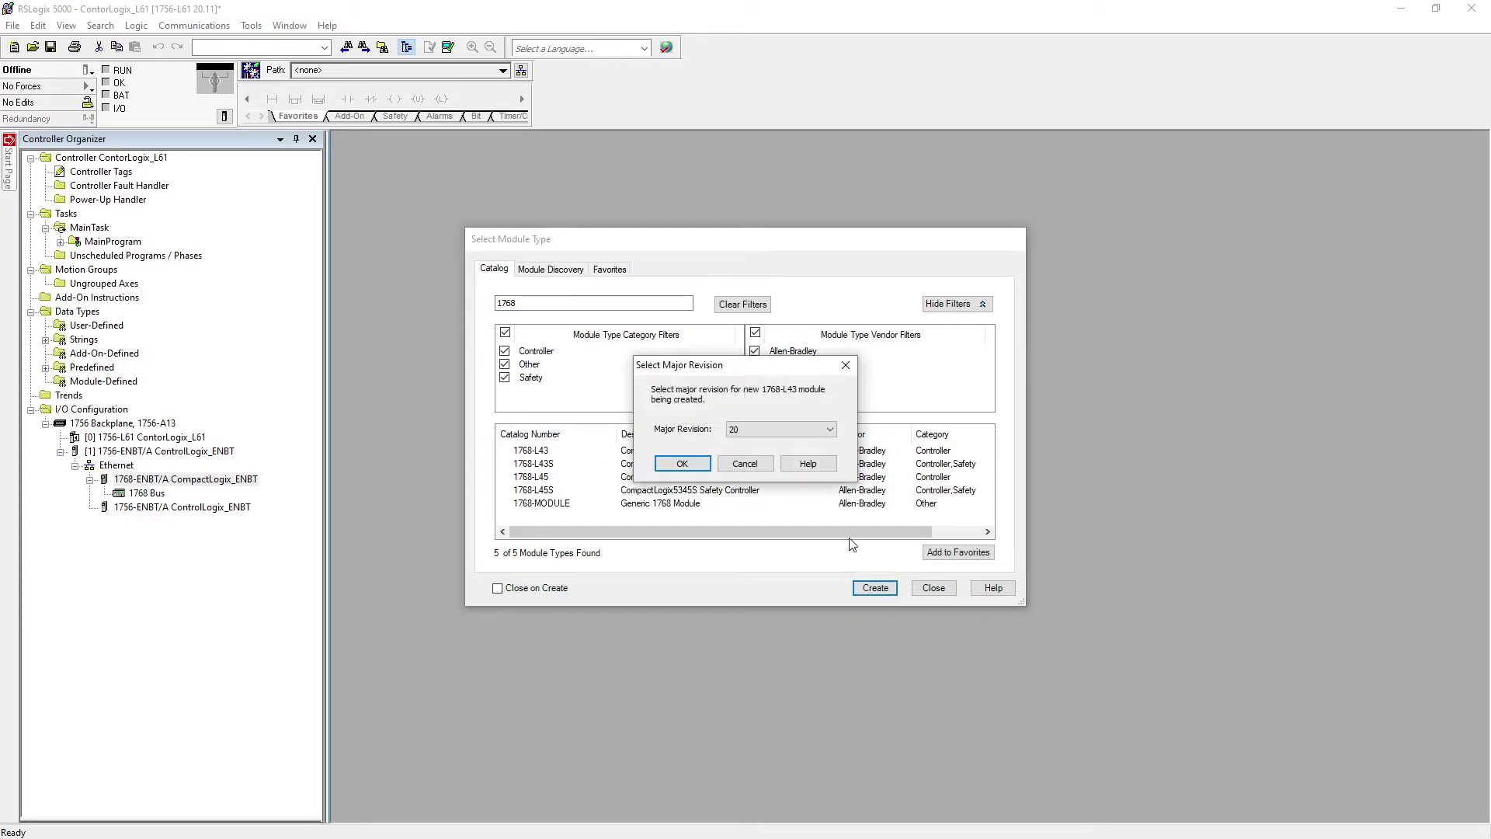
Use major revision 20 for the 1768-L43, name it CompactLogix_L43 in slot 0, create it and accept its properties.
click(704, 464)
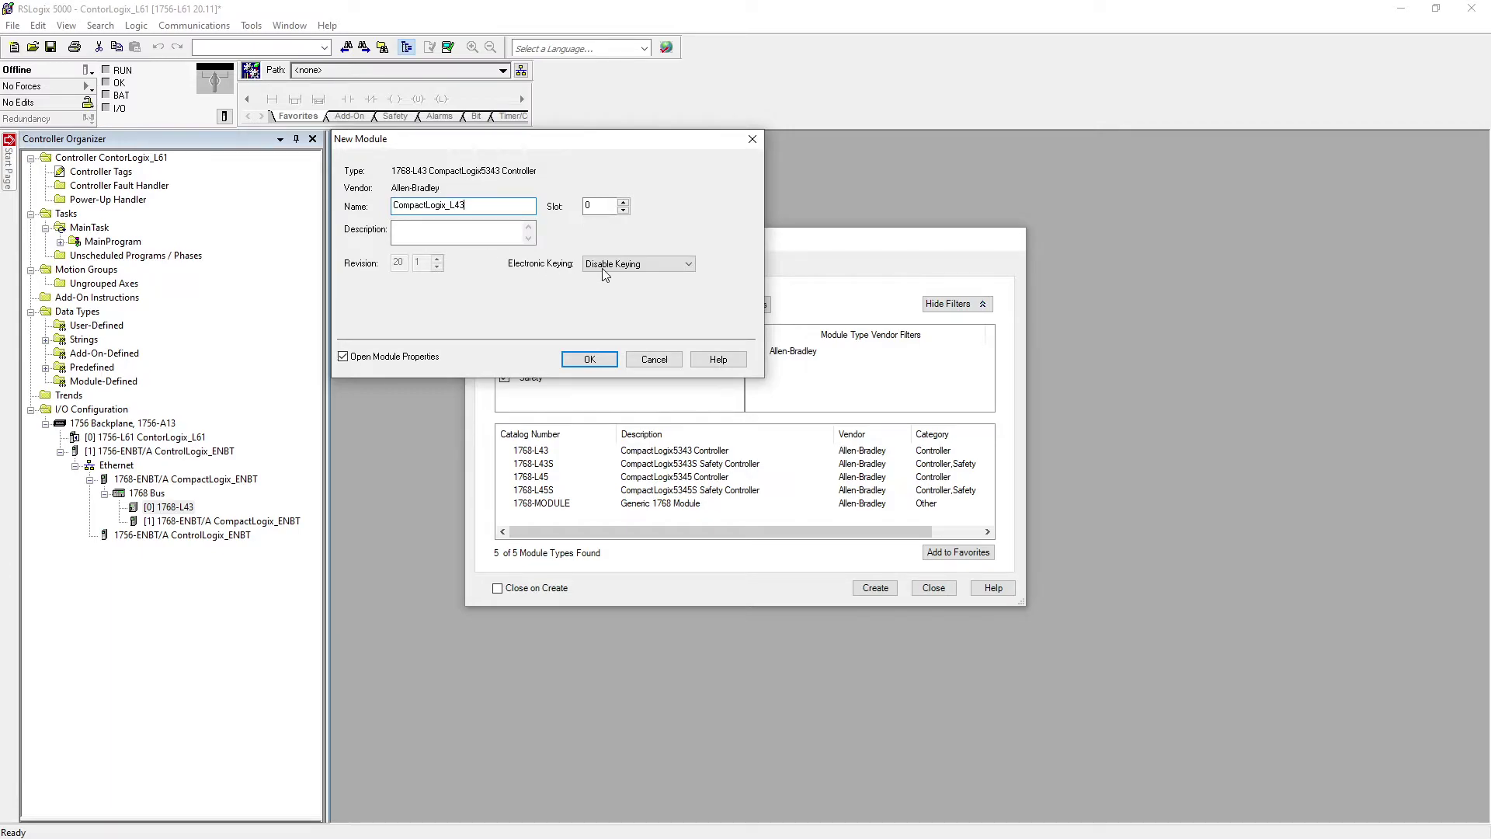
click(599, 363)
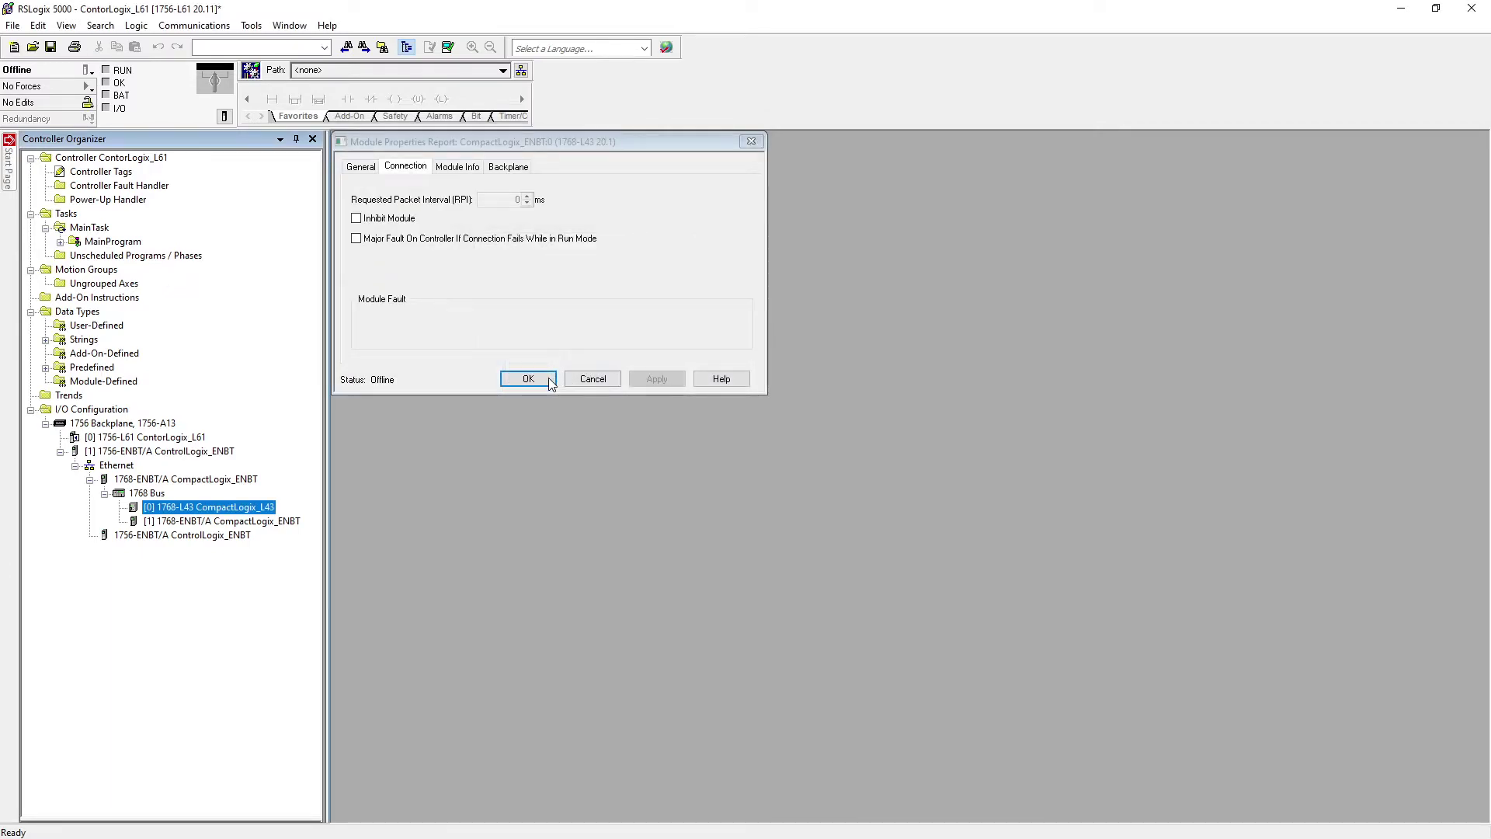
click(524, 376)
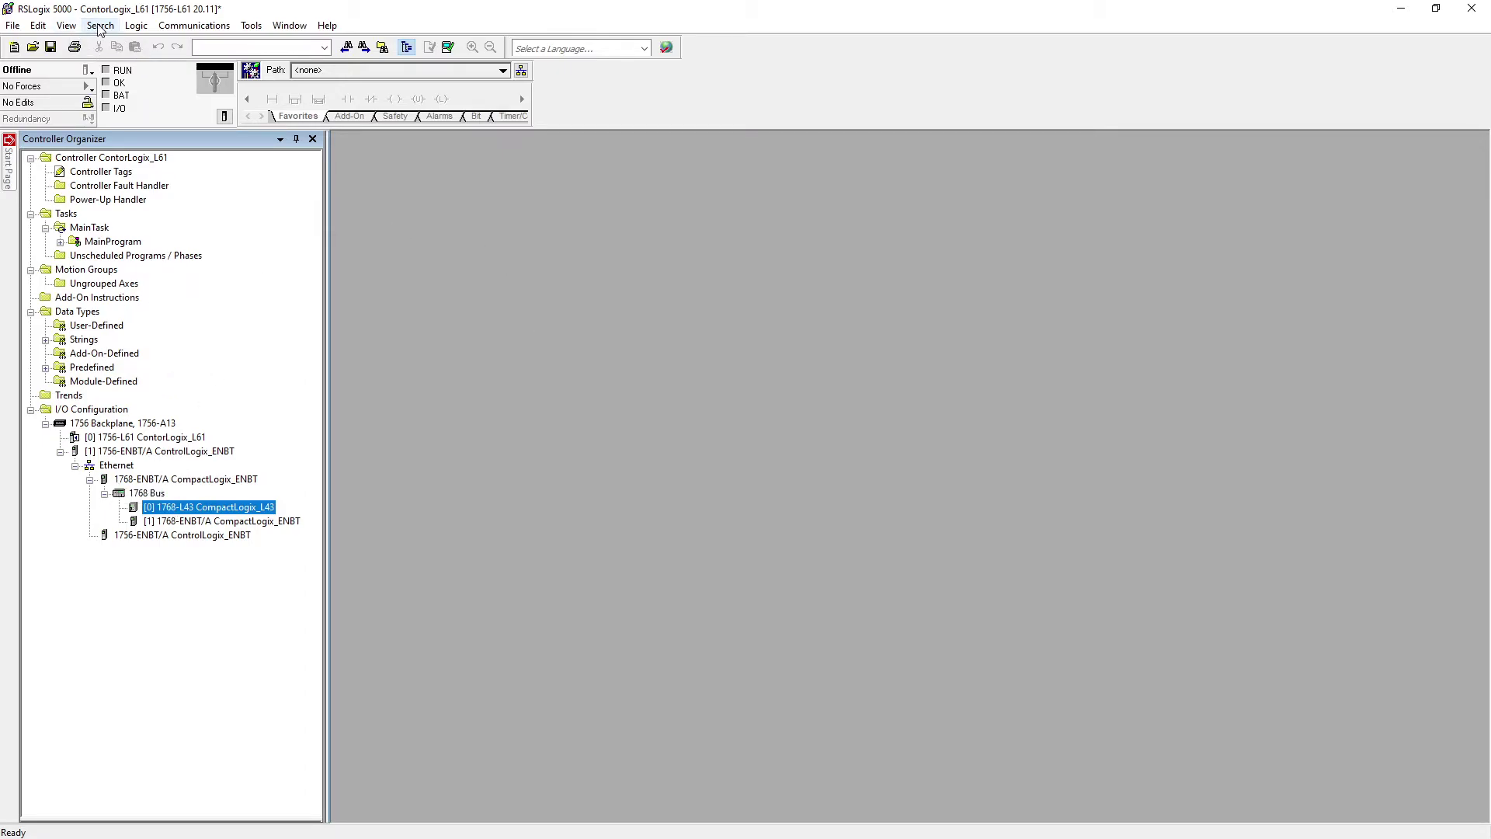
Download the project to the 1756-L61 in backplane slot 0 at 192.168.1.23 on AB_ETHIP-1 and return the controller to Remote Run.
click(193, 30)
click(194, 42)
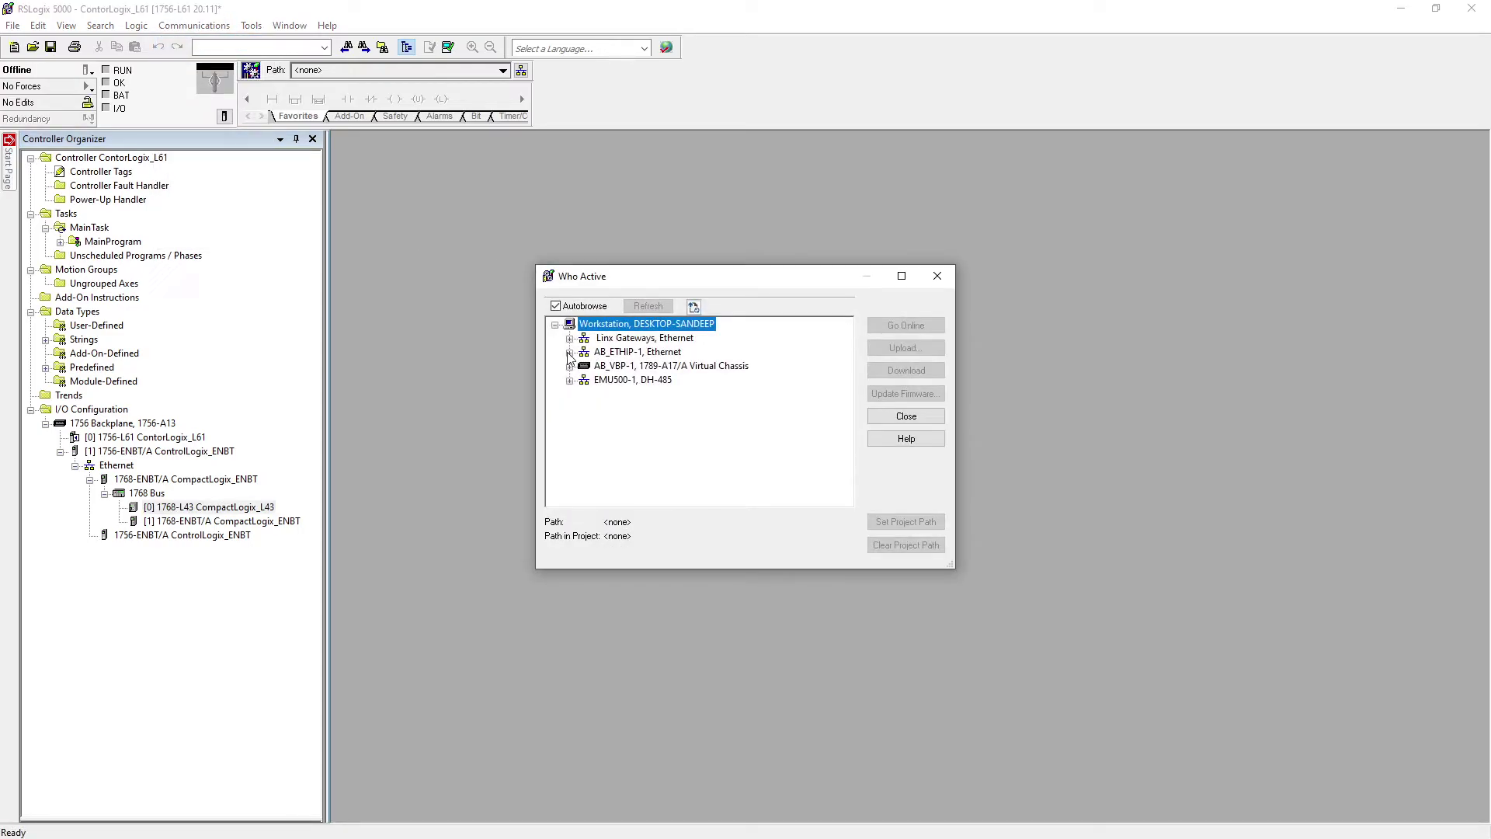
click(575, 353)
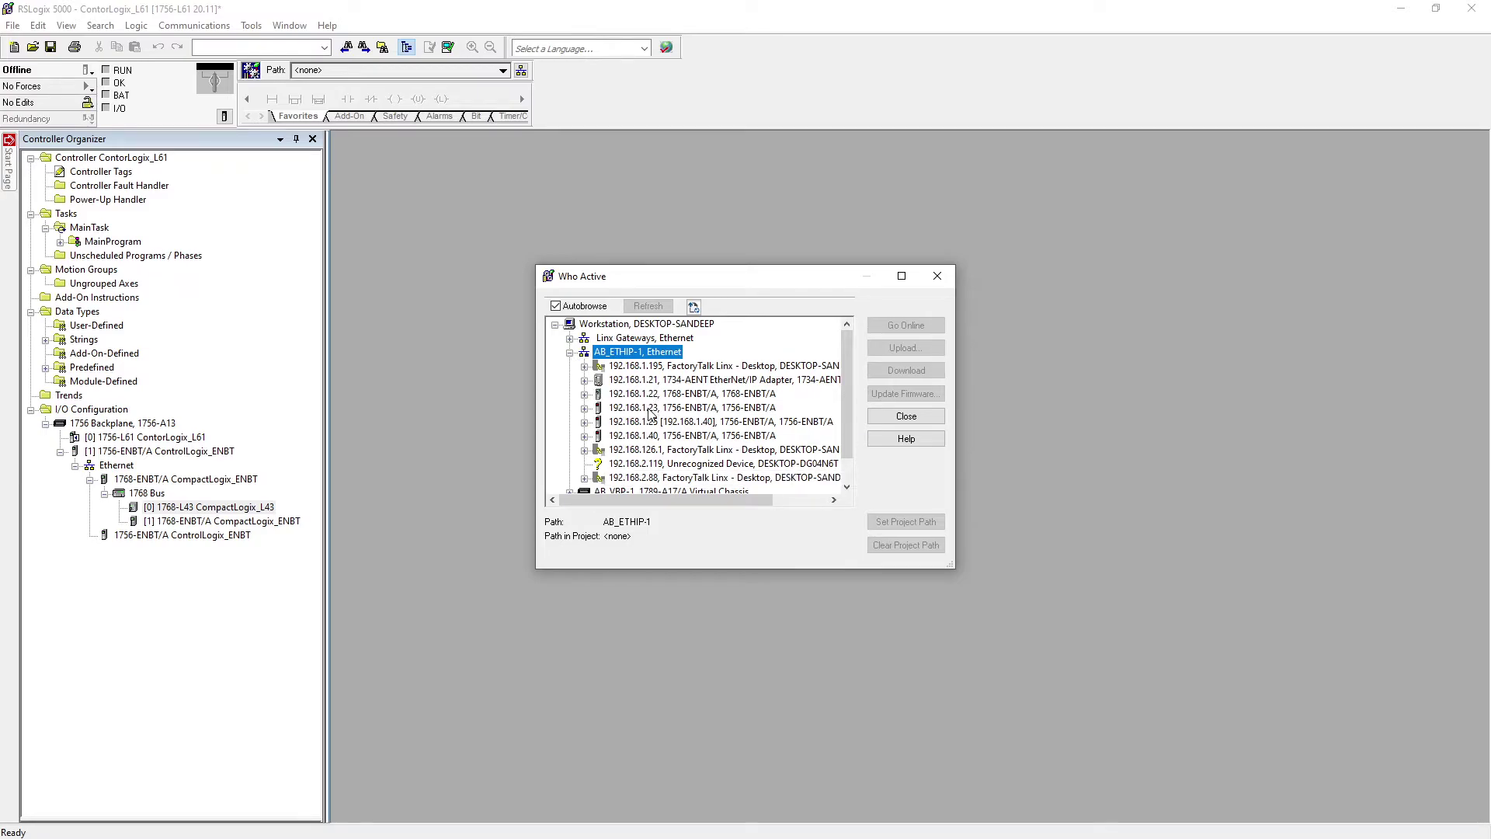
click(650, 408)
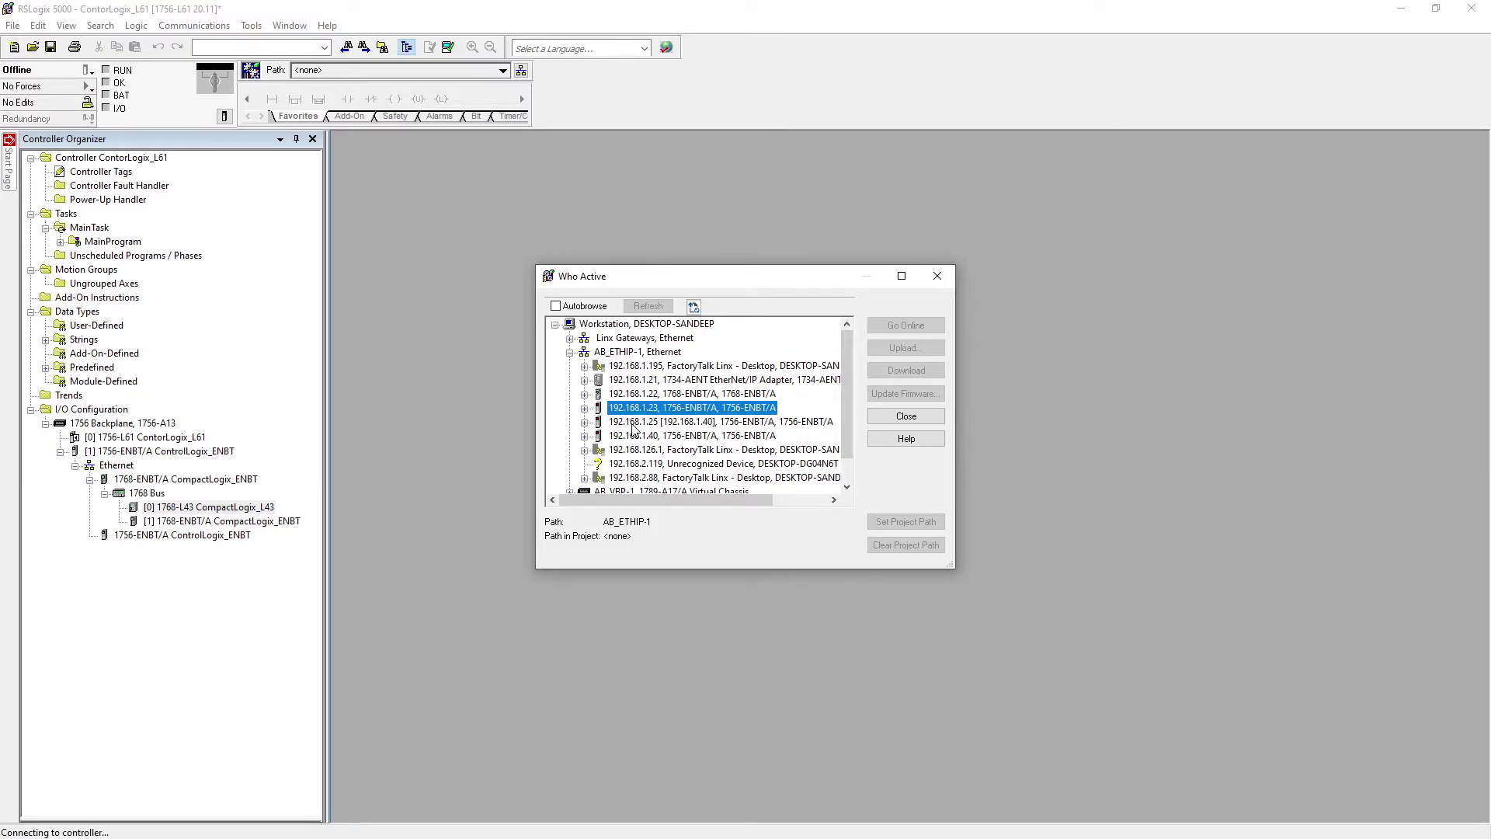
click(585, 408)
click(600, 424)
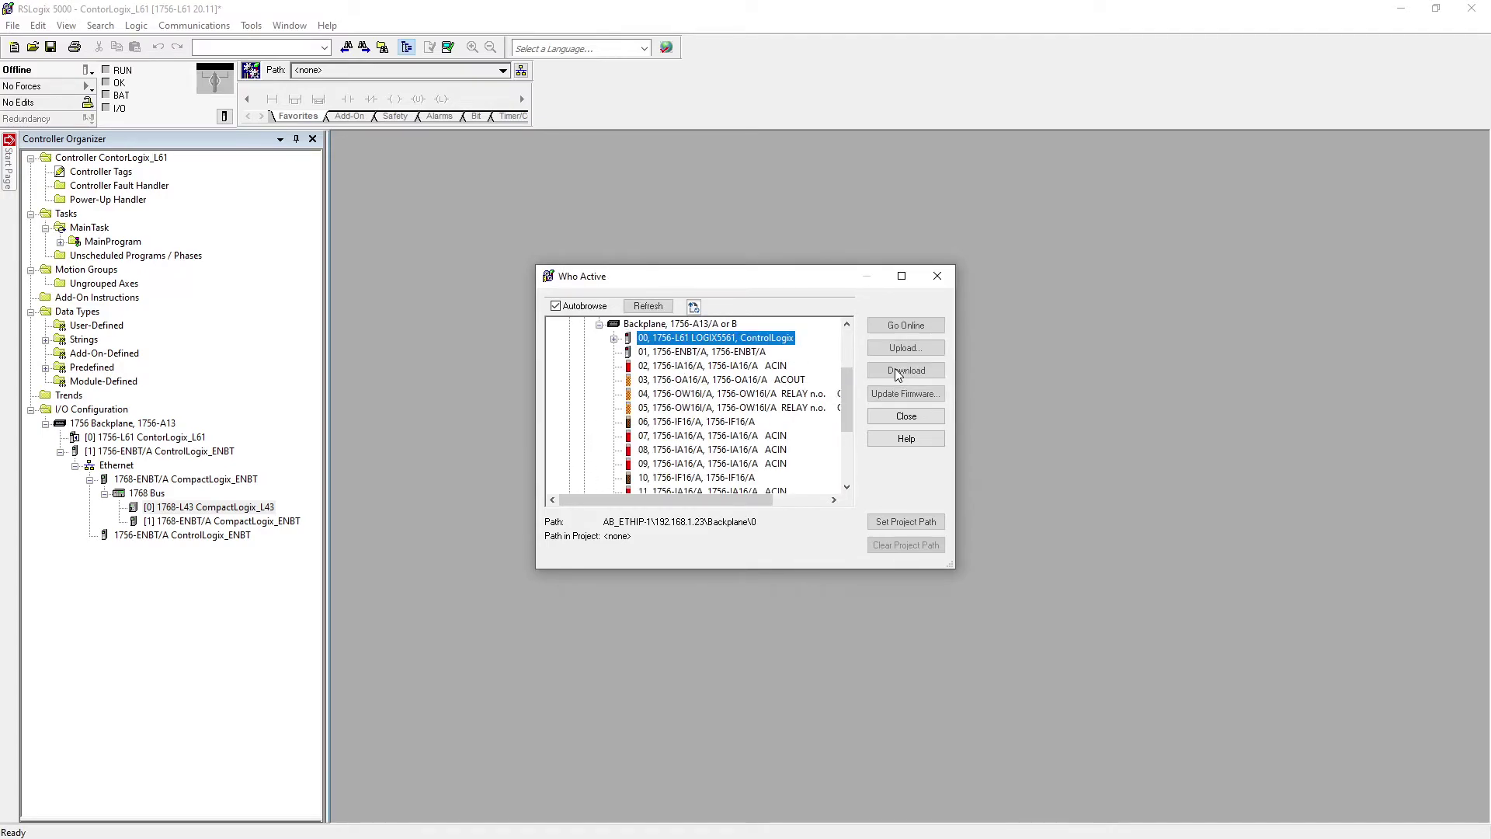
click(895, 370)
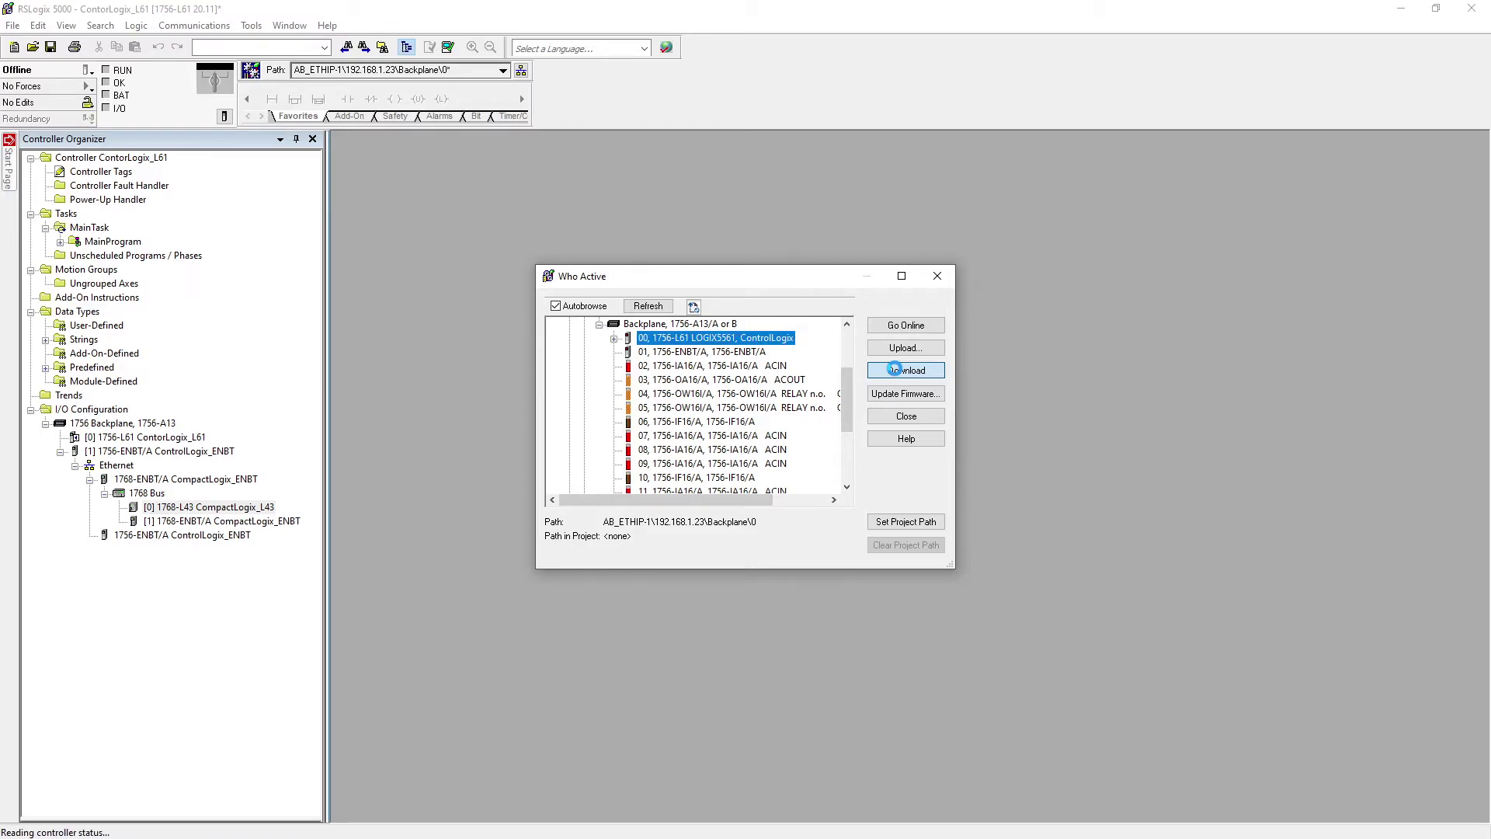
click(674, 553)
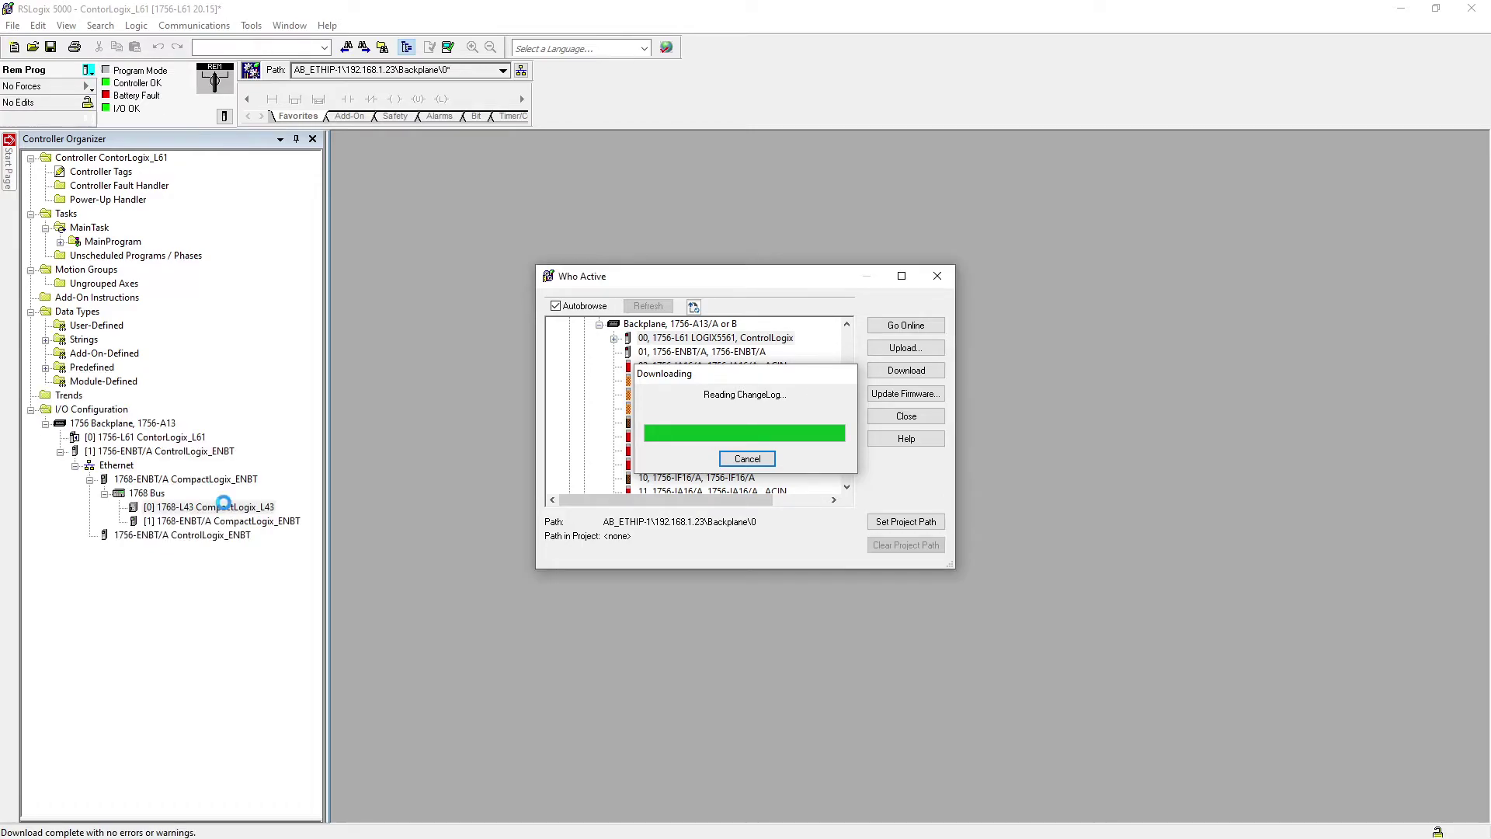
click(794, 460)
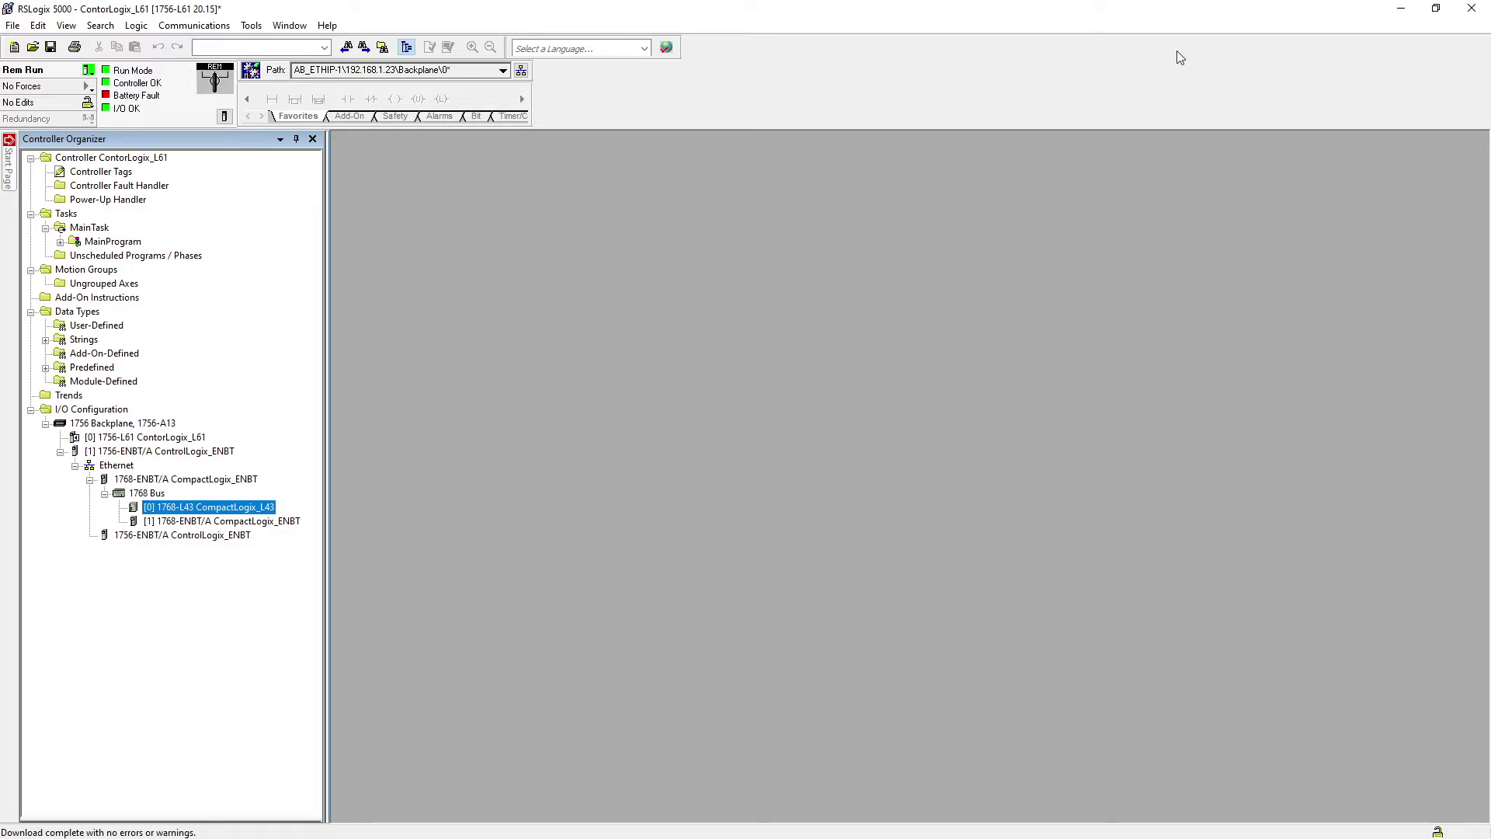
Switch to the CompactLogix_L43 project, download it to the 1768-L43 in backplane slot 0 at 192.168.1.22 and return the controller to Remote Run.
click(1400, 8)
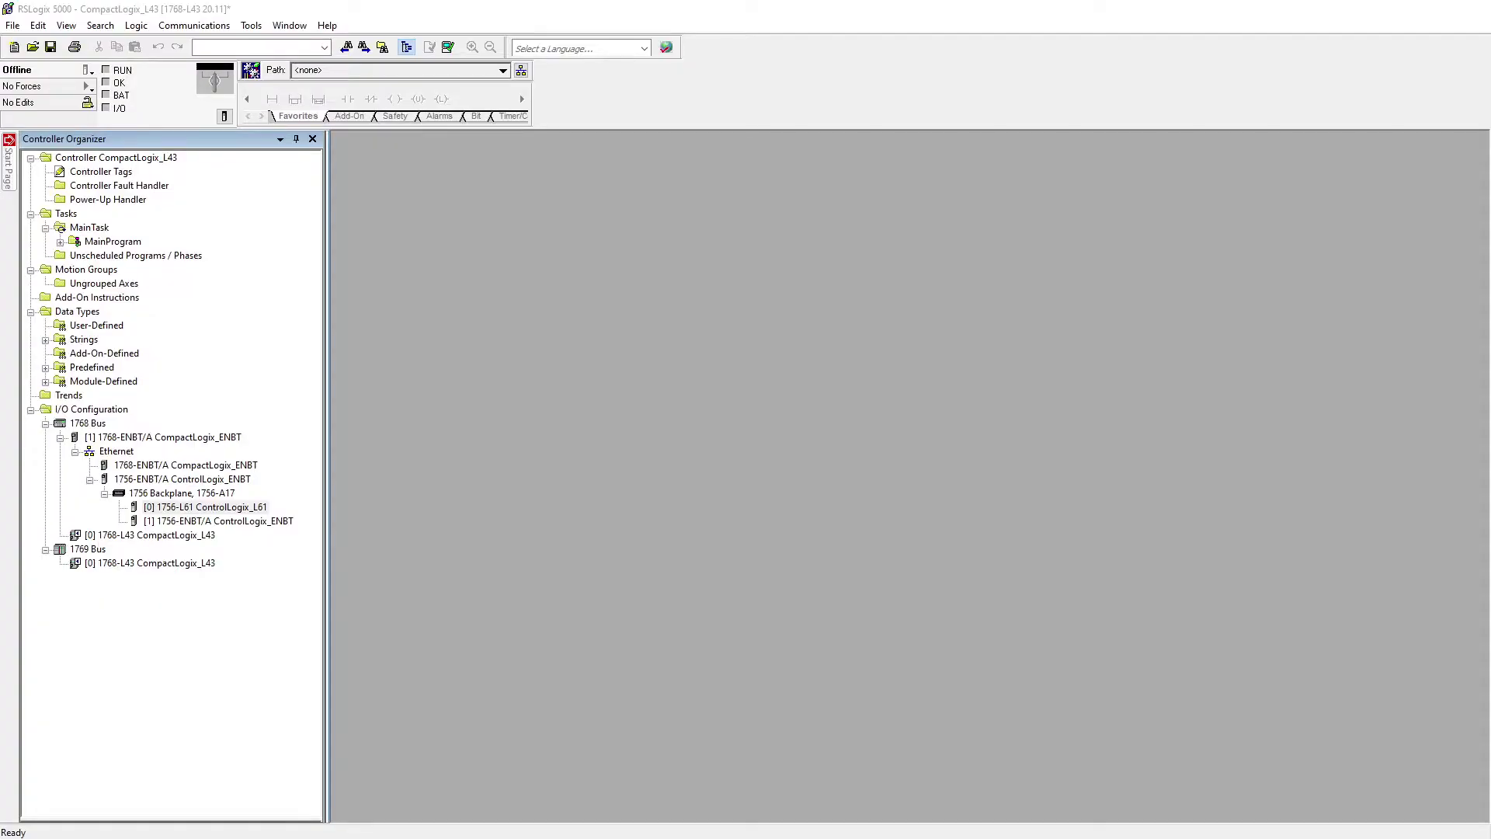
click(194, 26)
click(203, 40)
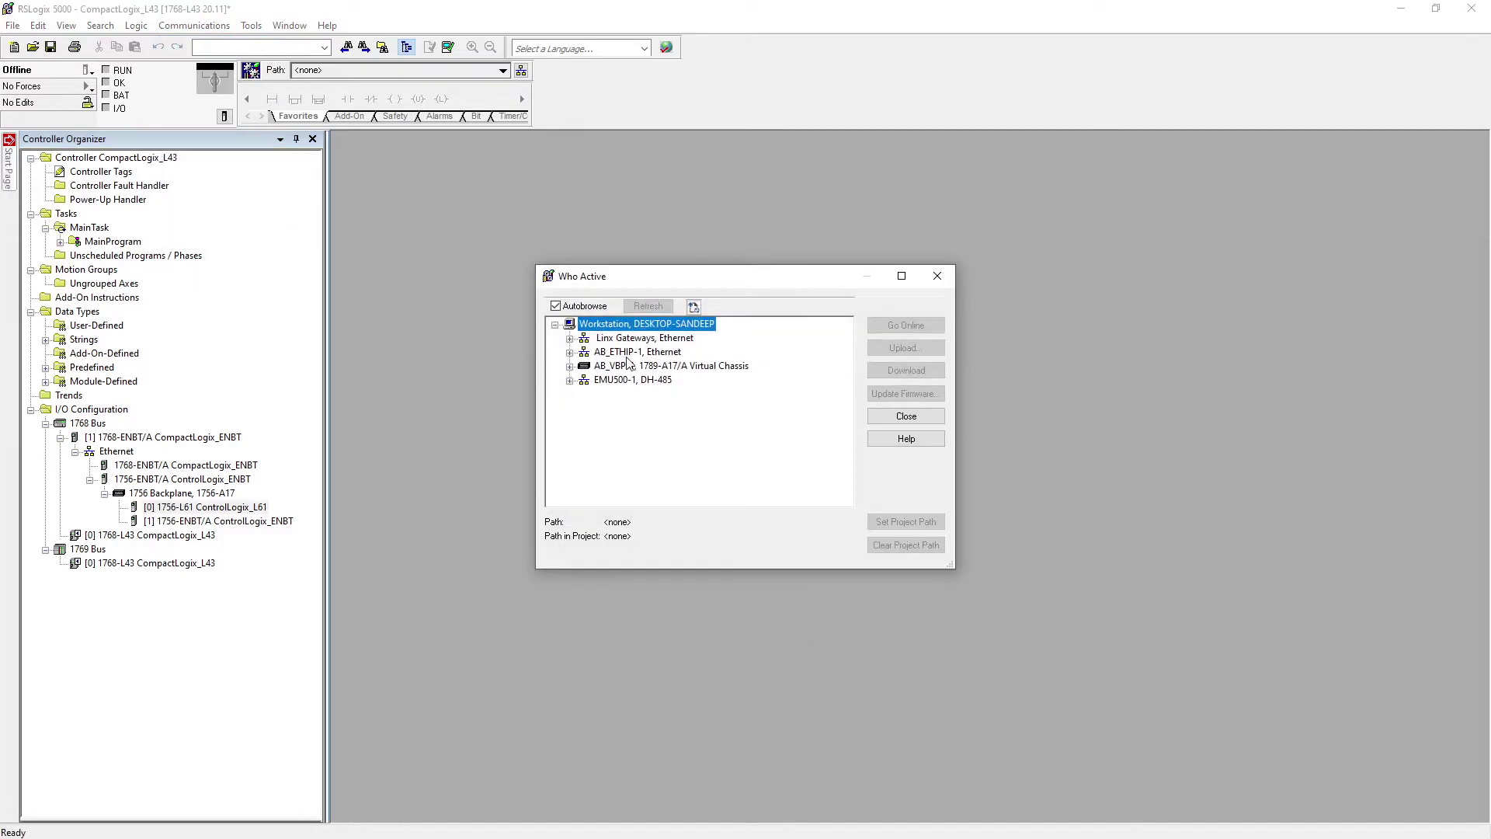
click(571, 354)
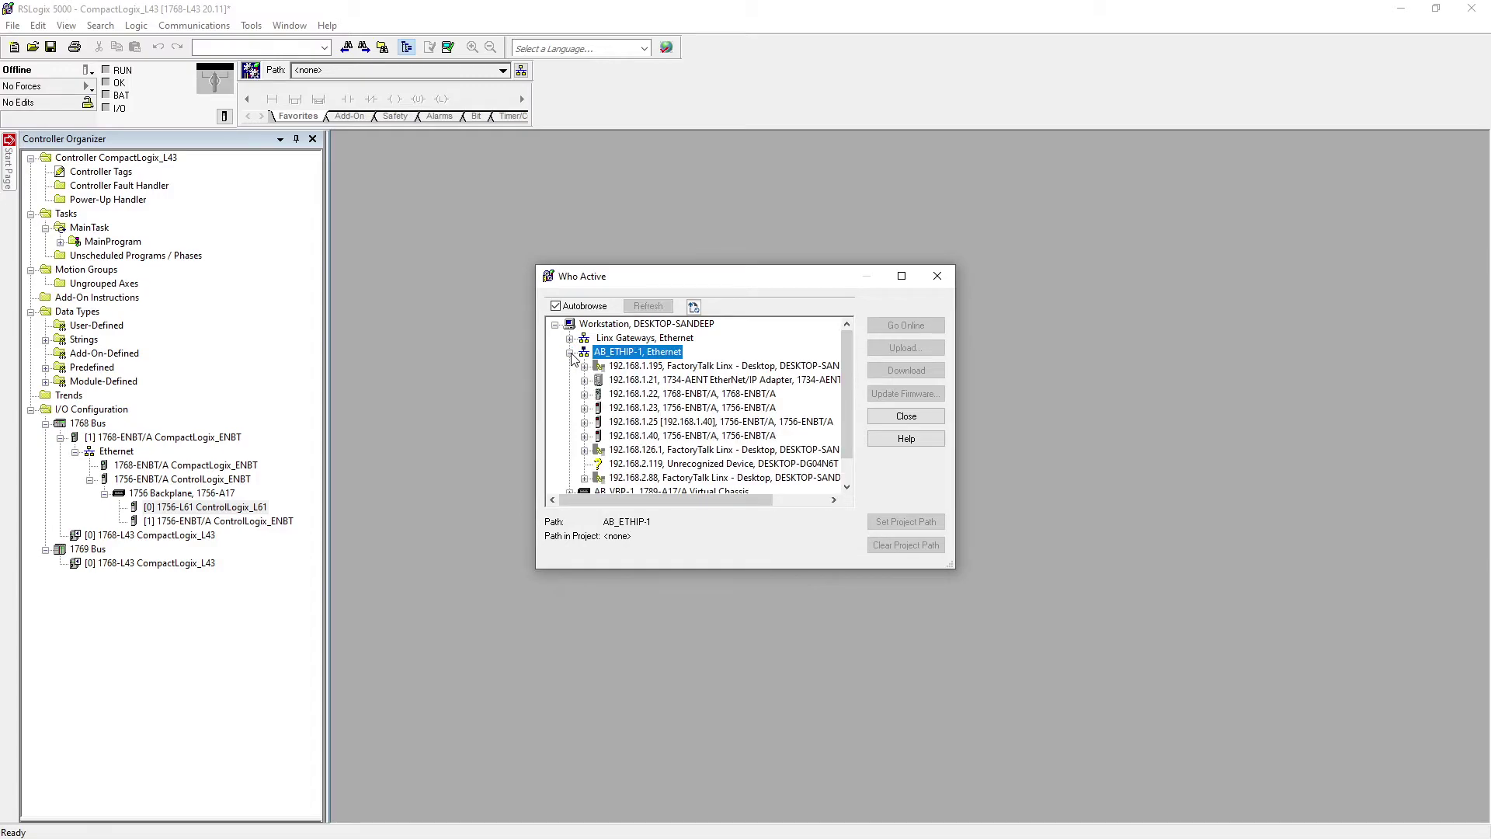
click(583, 394)
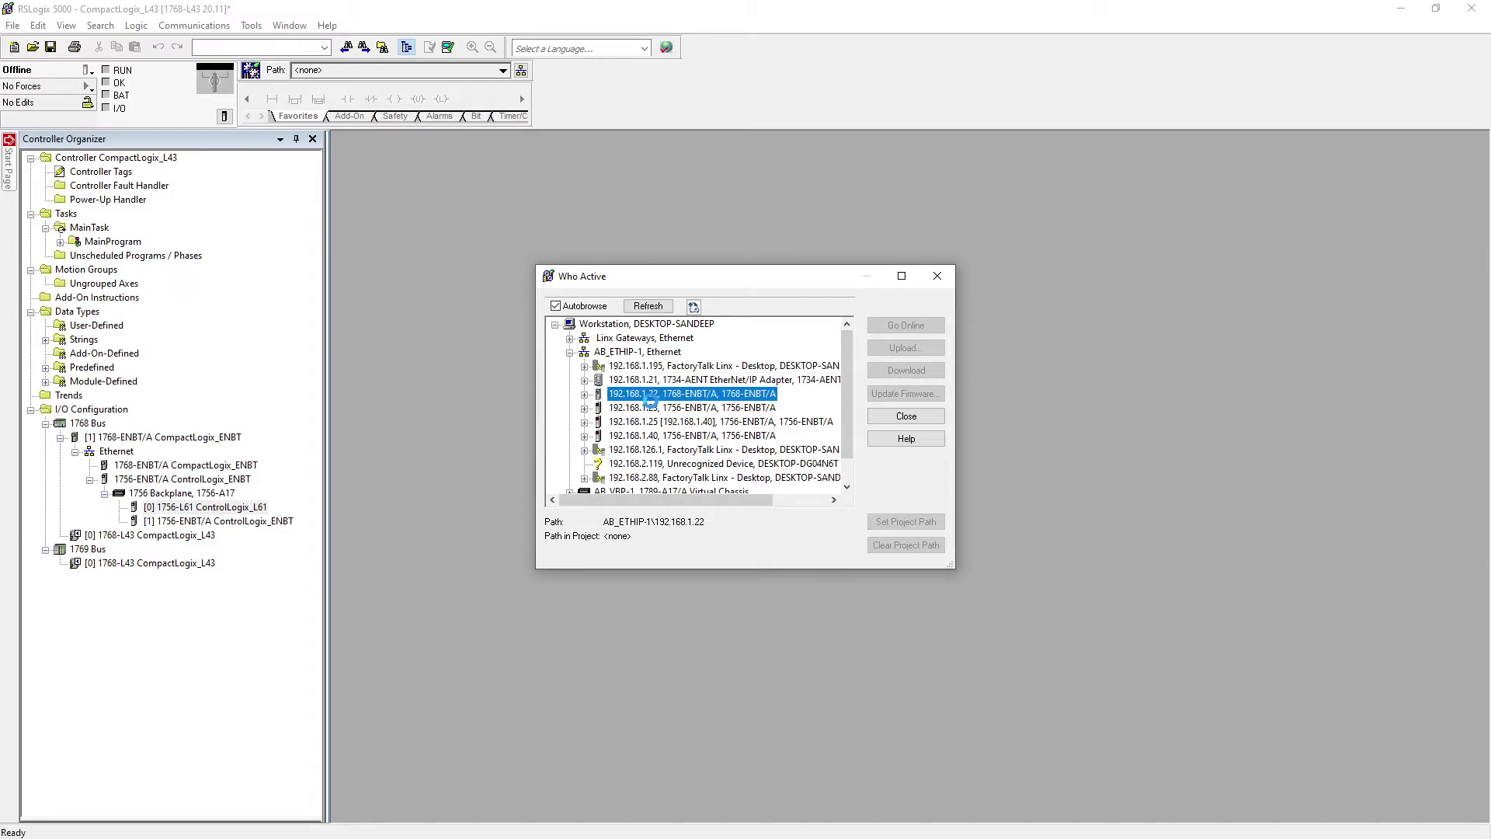
click(585, 394)
click(600, 410)
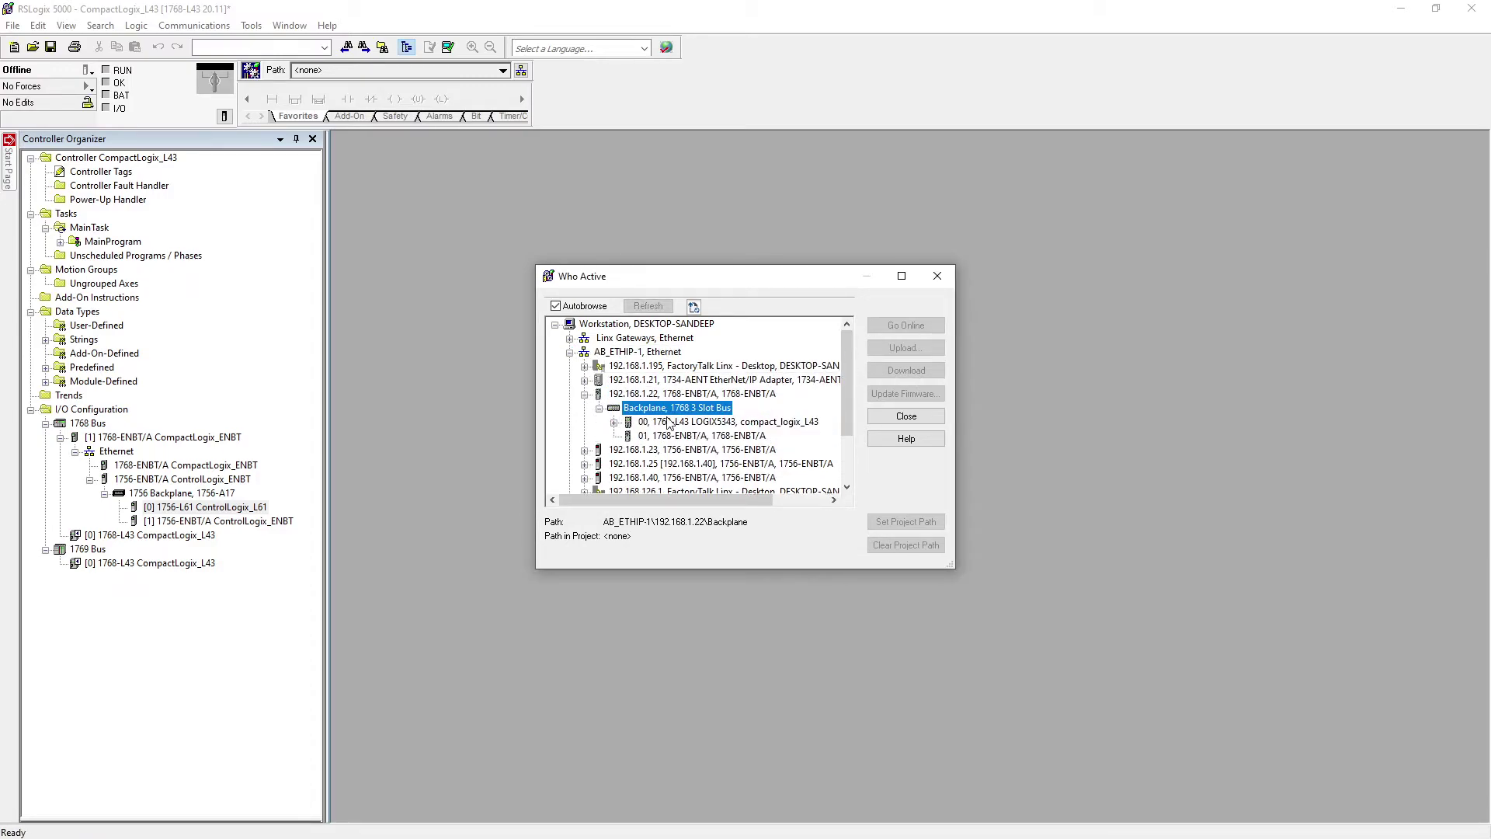
click(669, 422)
click(903, 373)
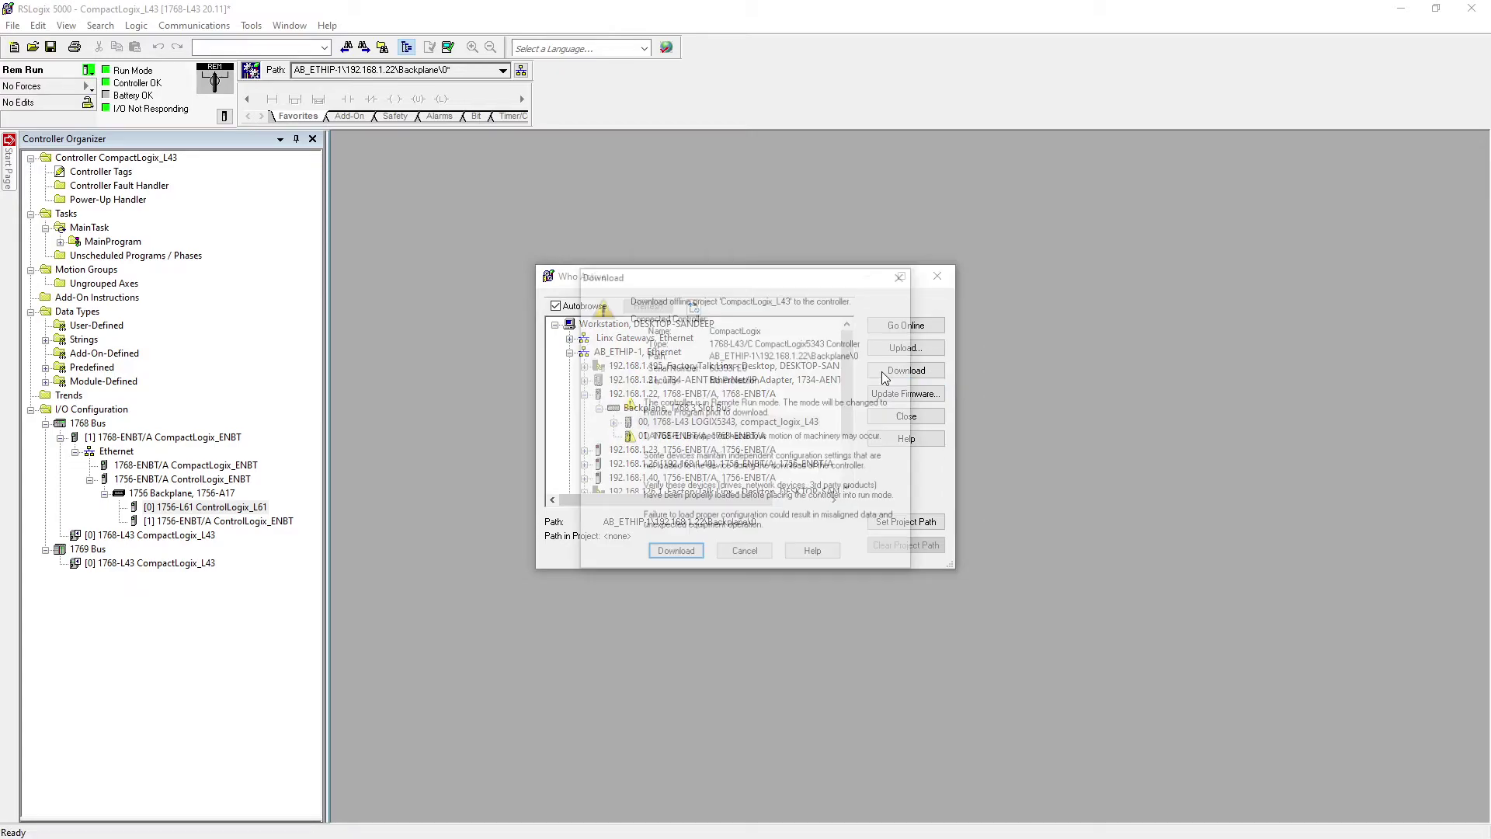
click(674, 555)
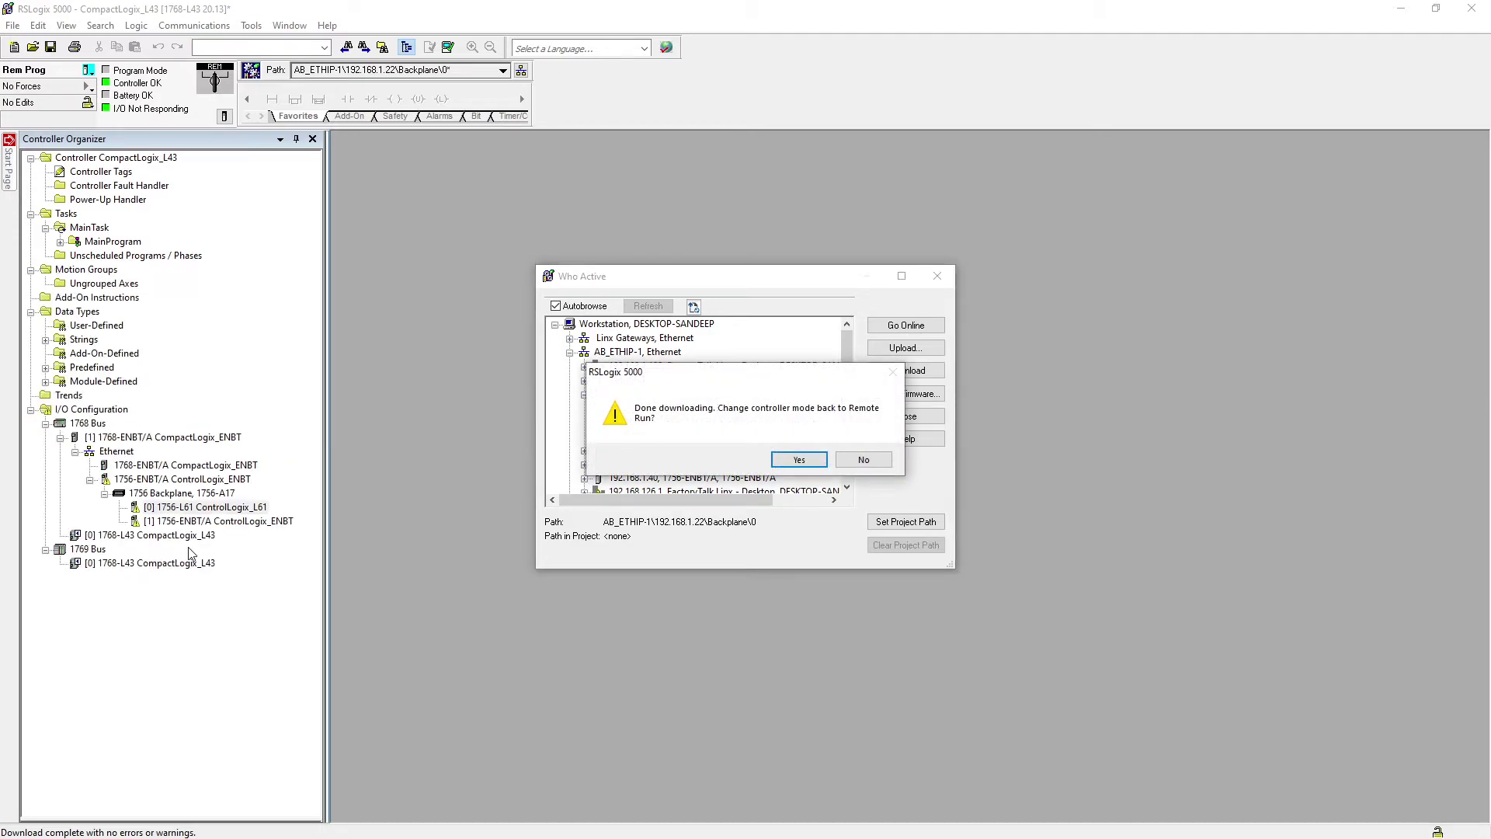
click(776, 463)
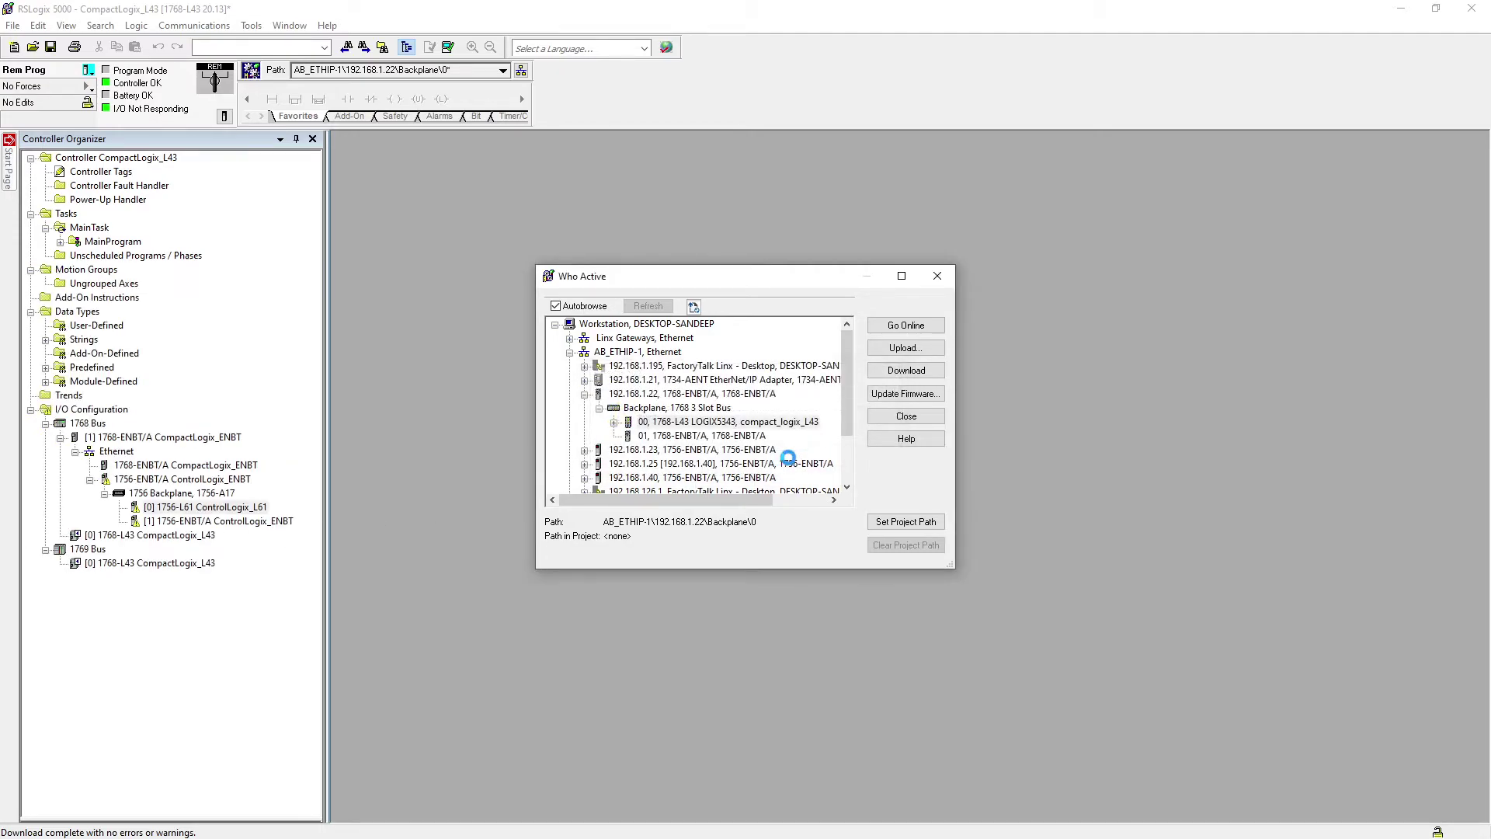
Check the module definition of the 1756-ENBT/A ControlLogix_ENBT in slot 1 of the 1756 backplane, and close its properties unchanged.
right_click(183, 526)
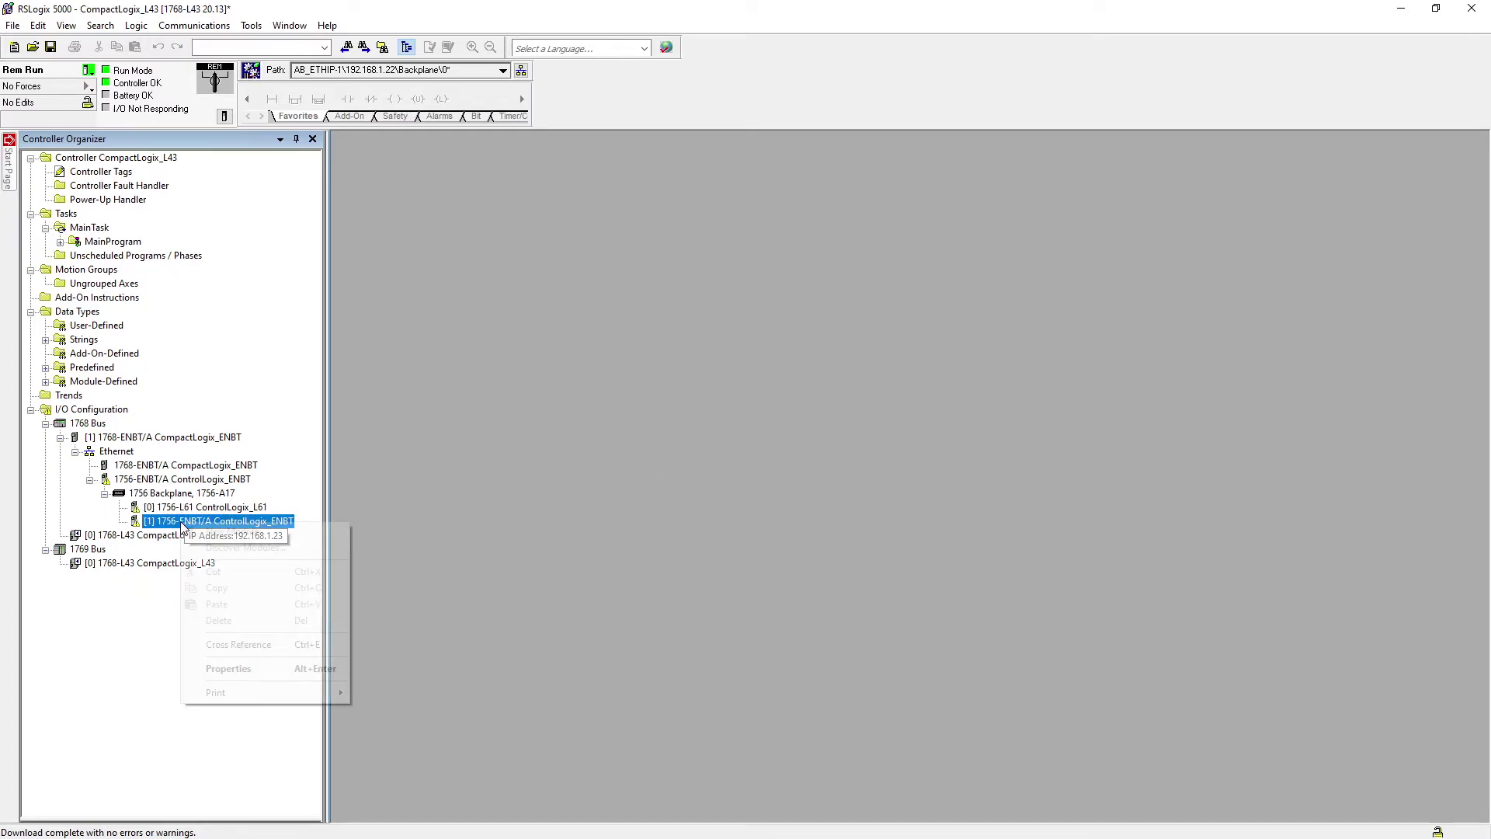
click(233, 667)
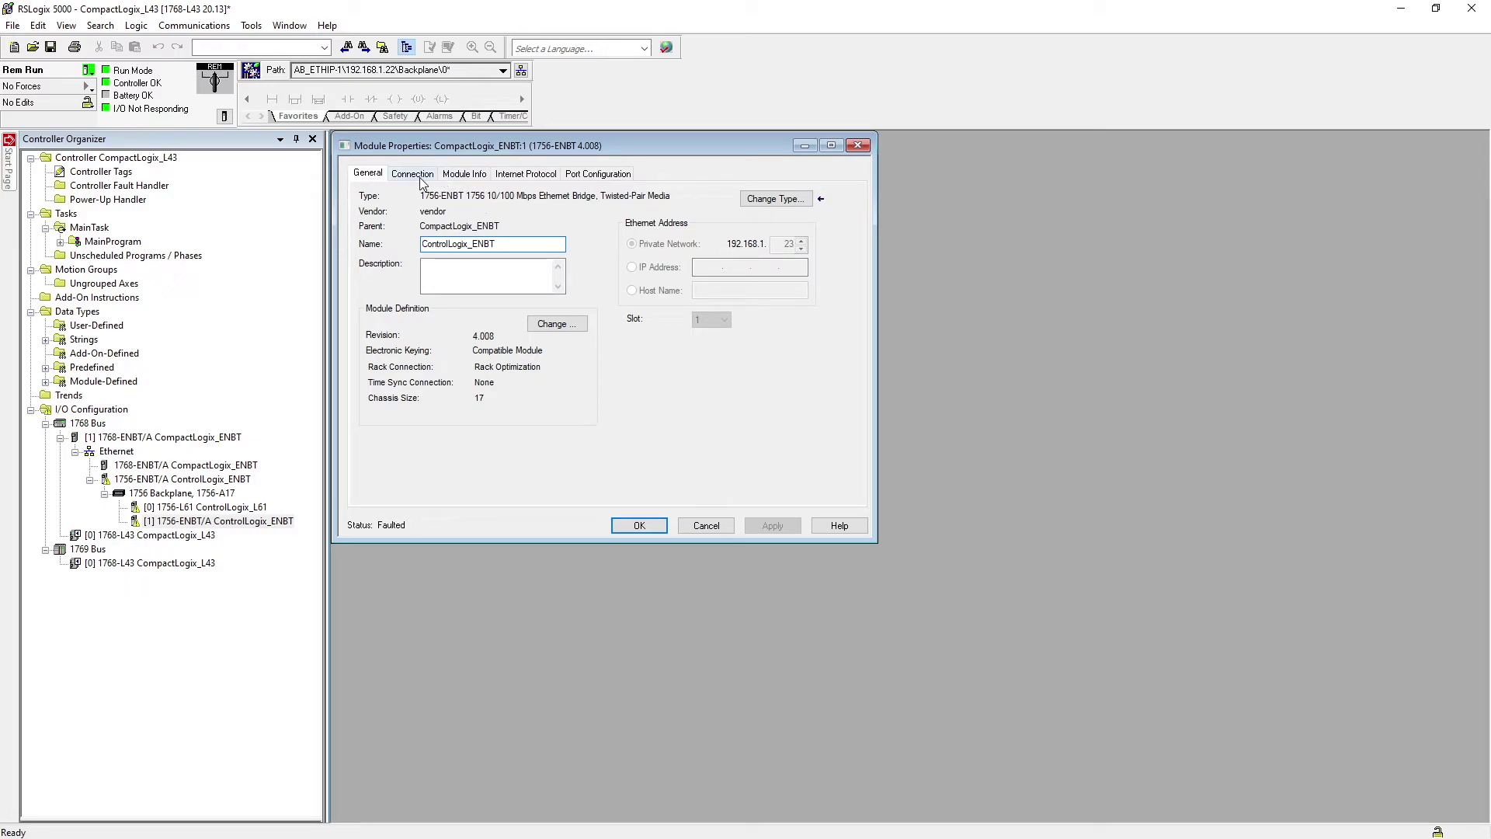
click(553, 325)
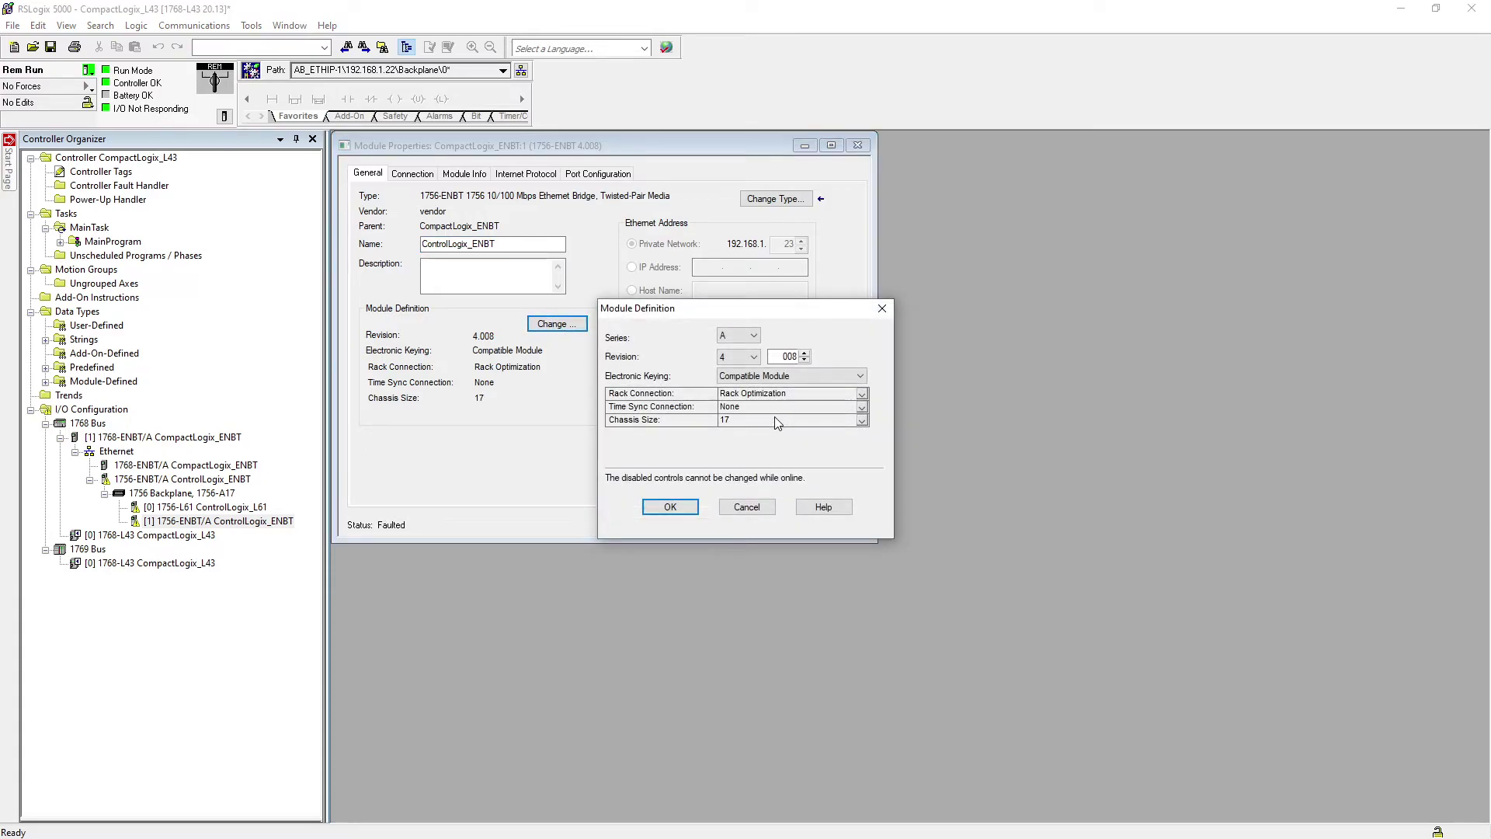
click(747, 508)
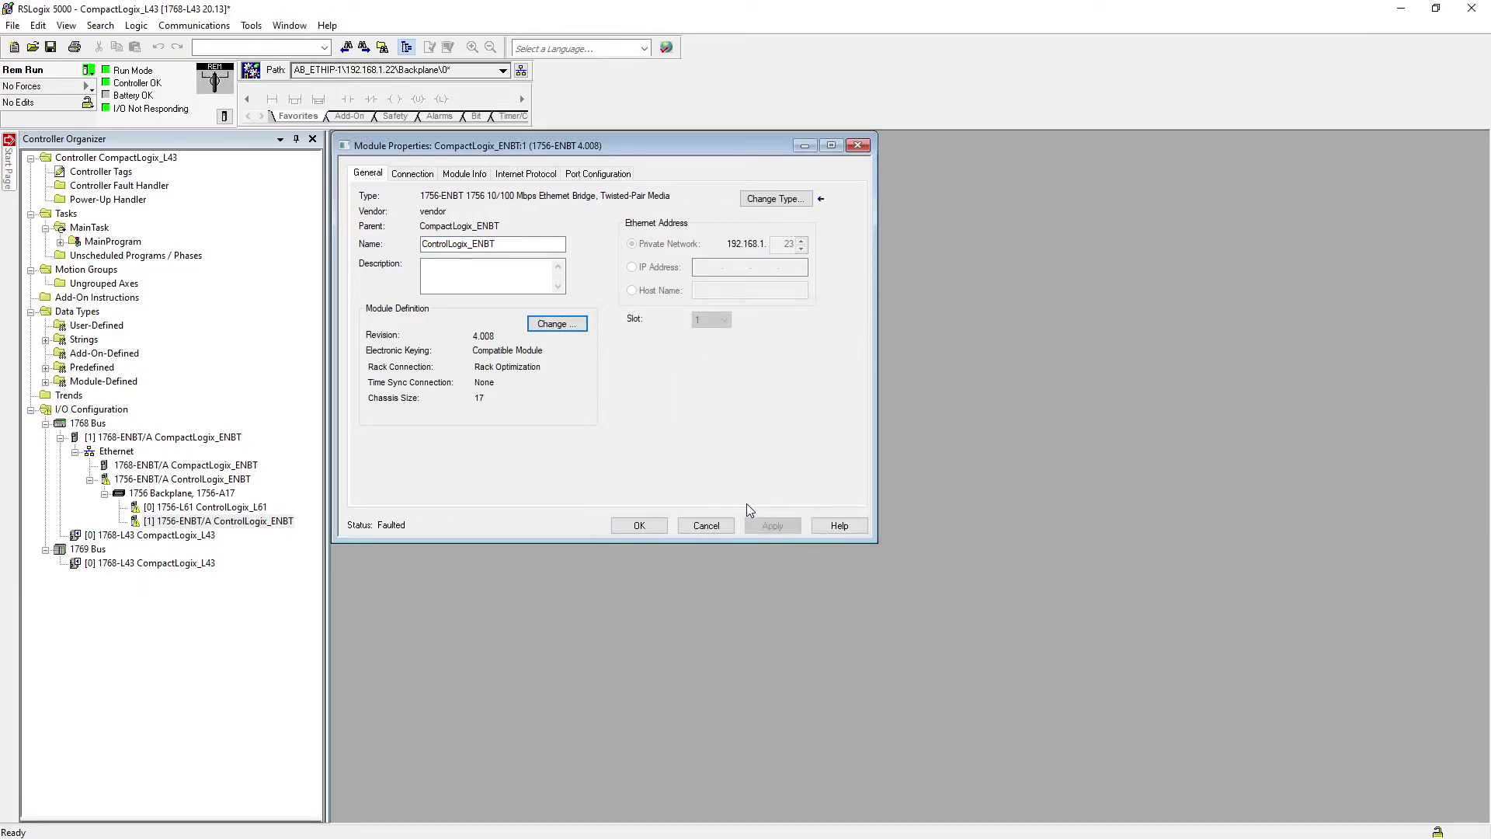
click(857, 147)
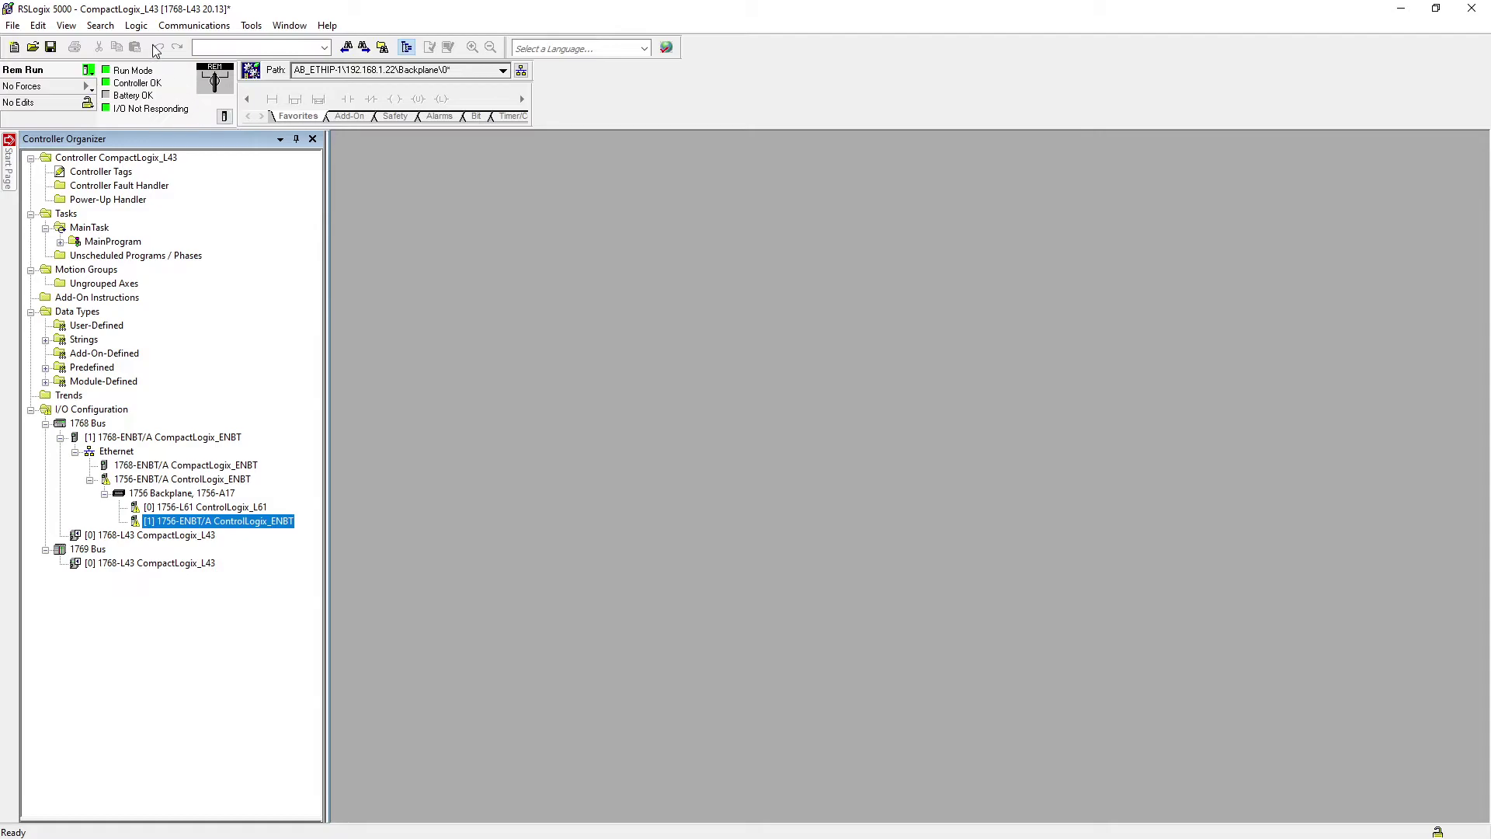
Go offline and set the chassis size of the 1756-ENBT/A ControlLogix_ENBT to 13, accepting the module definition change.
click(88, 70)
click(123, 83)
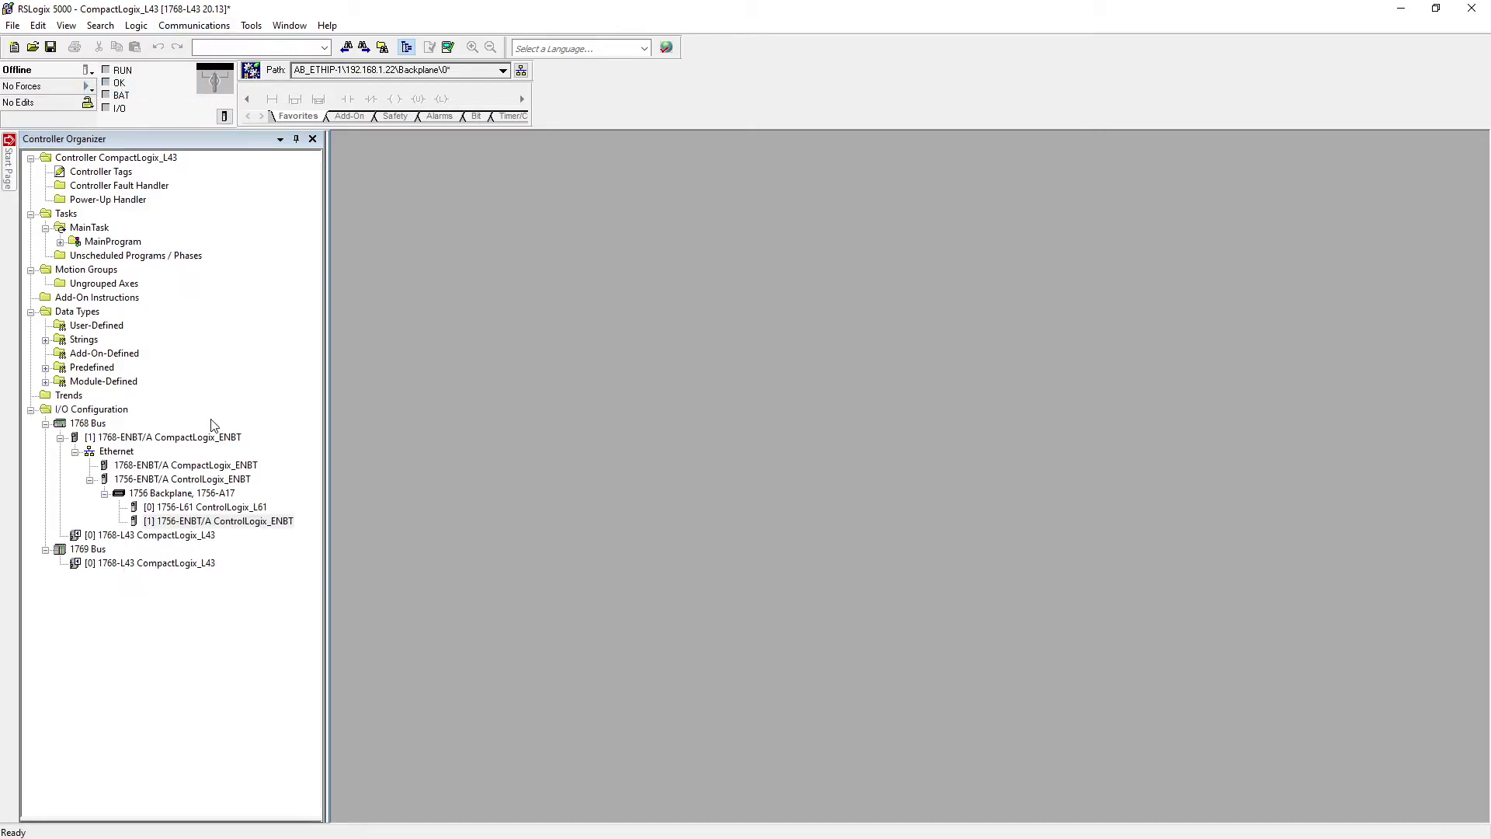
right_click(184, 522)
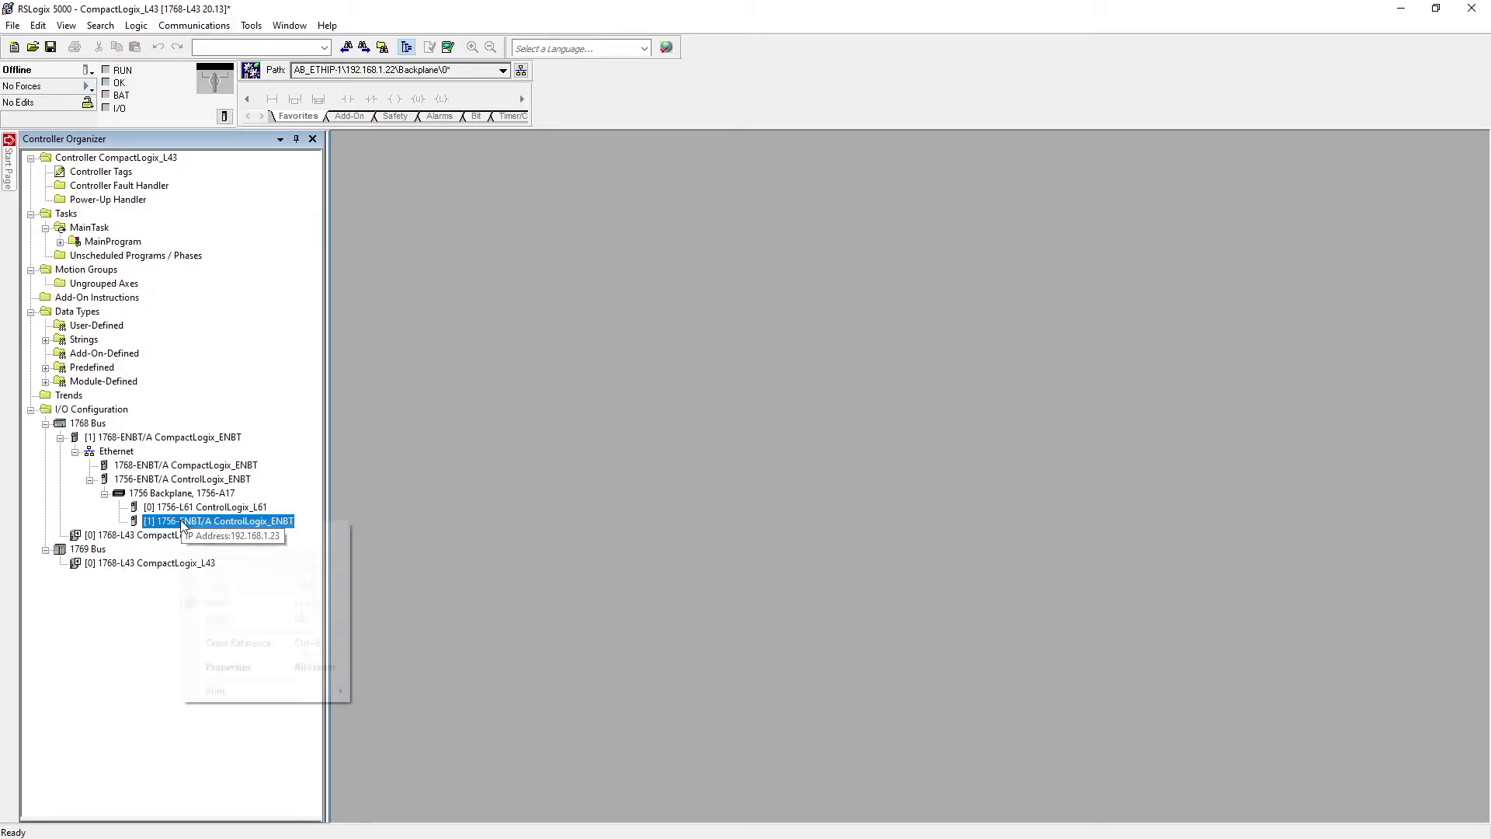
click(225, 671)
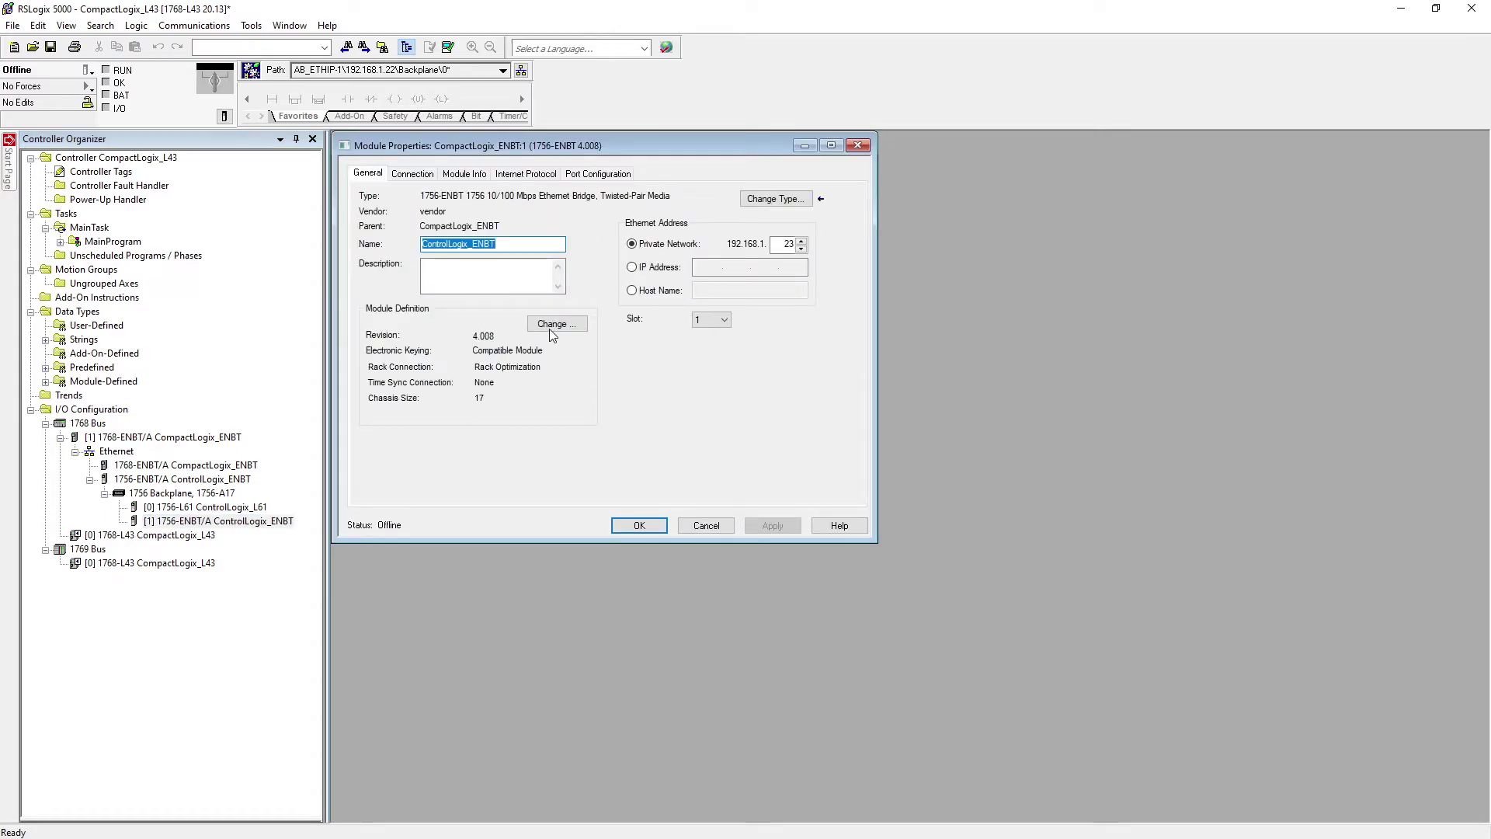
click(552, 326)
click(765, 423)
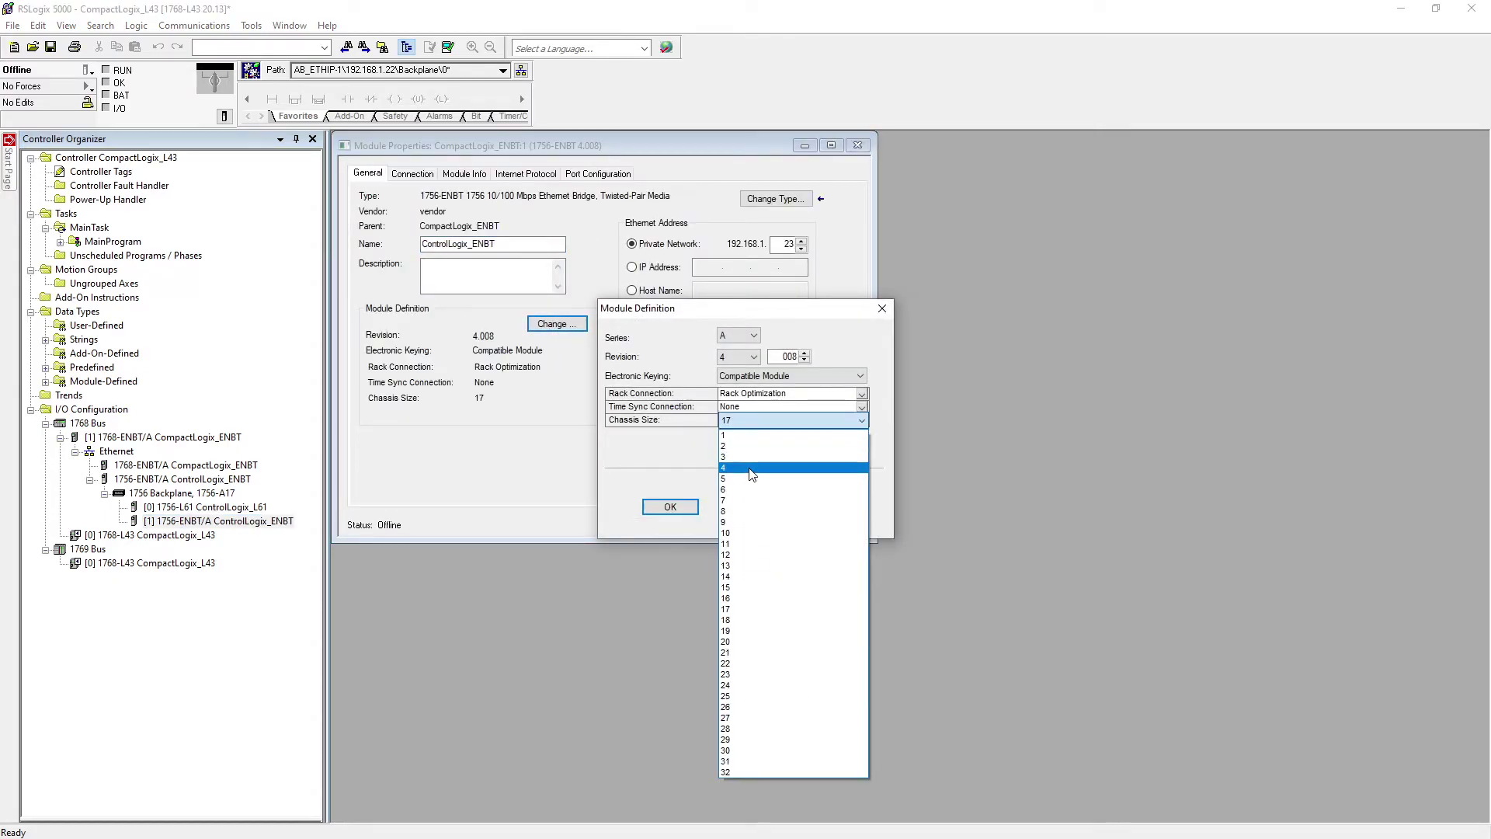
click(738, 552)
click(676, 507)
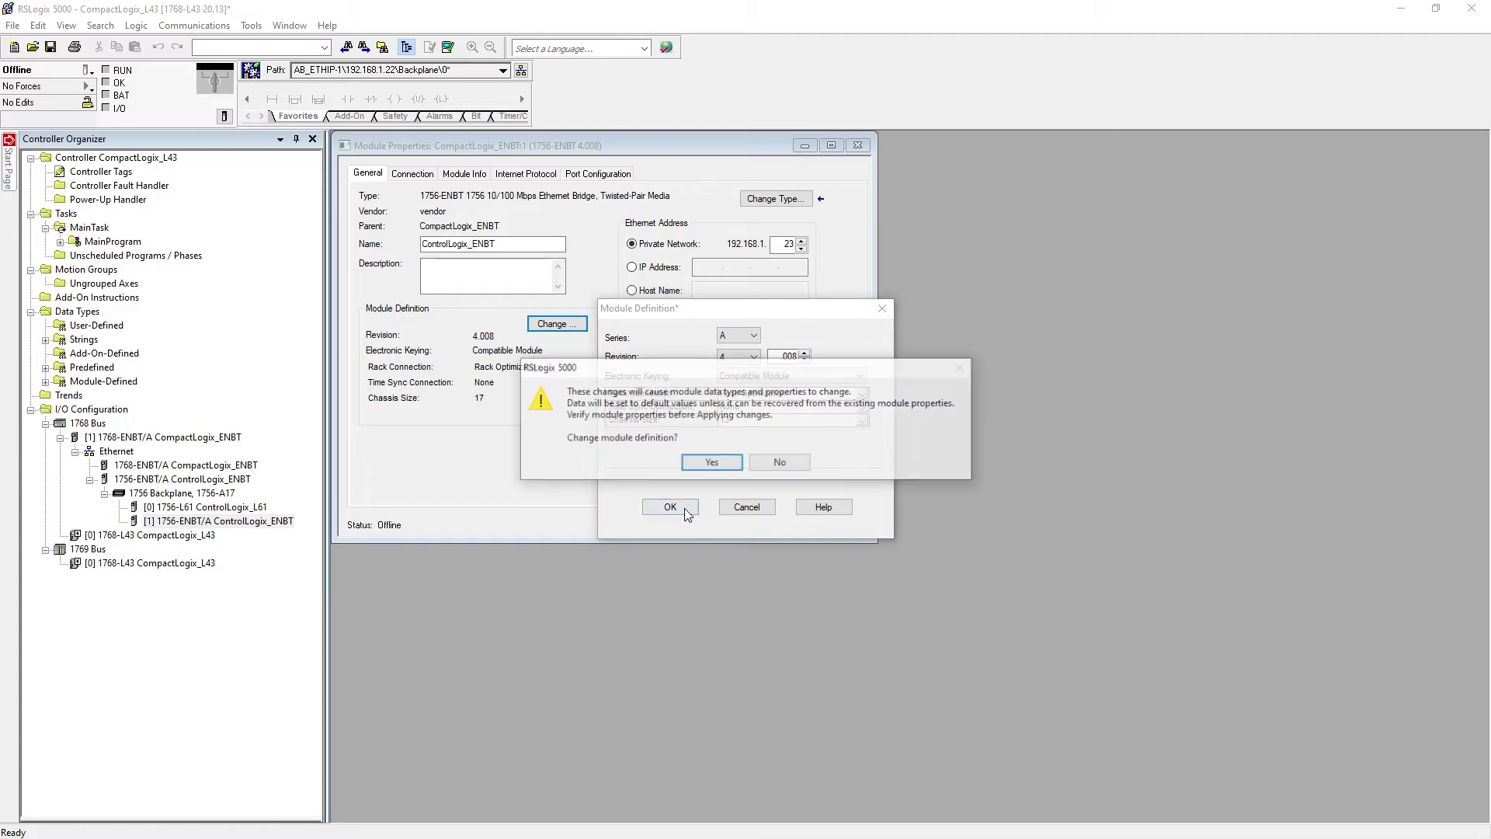
click(713, 464)
click(643, 522)
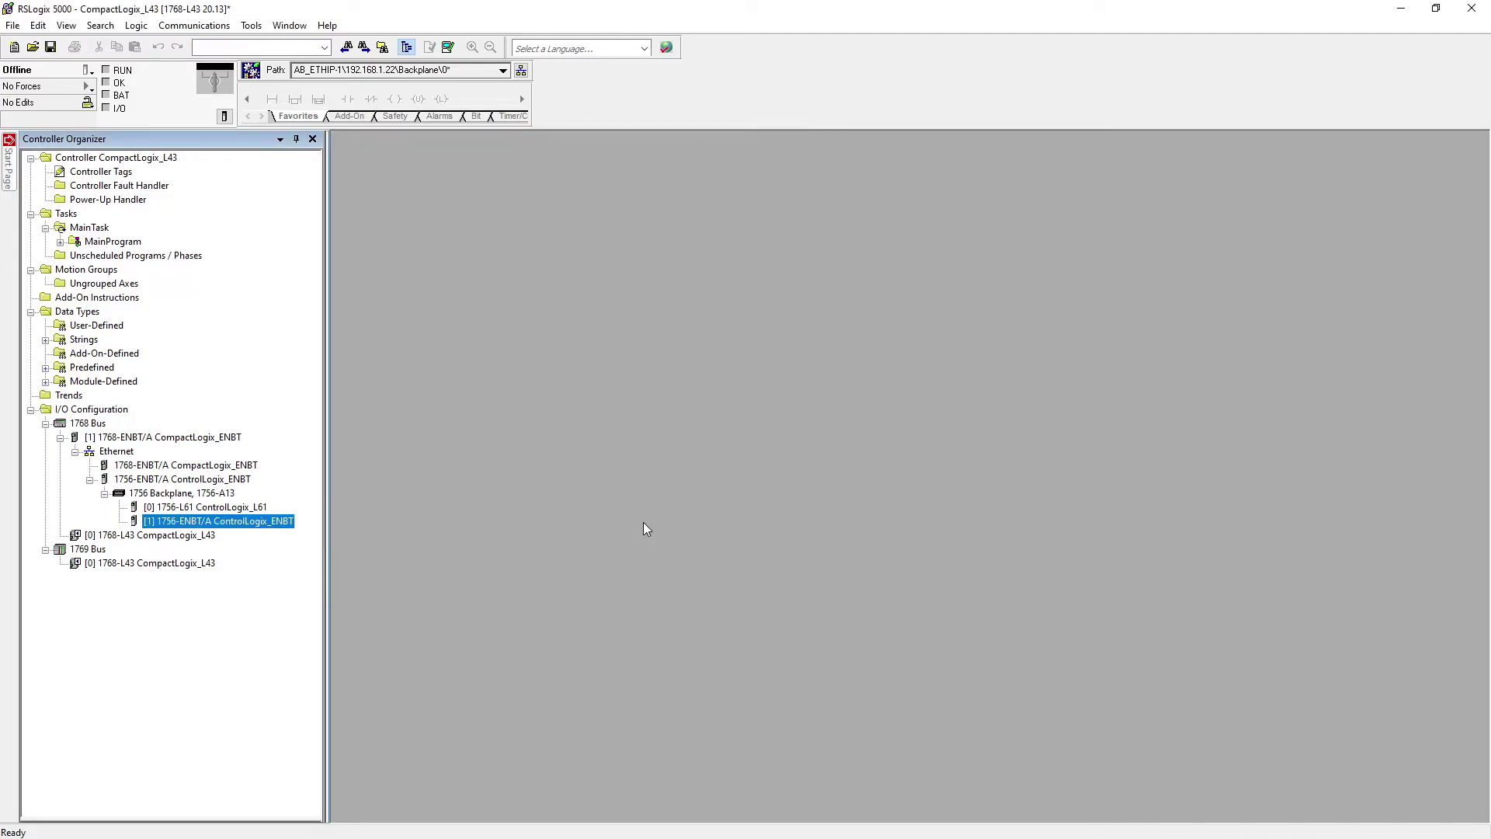
Check the connection, module info and backplane properties of the 1756-L61 ControlLogix_L61 in slot 0 of the 1756 backplane, and close them unchanged.
click(226, 506)
right_click(221, 507)
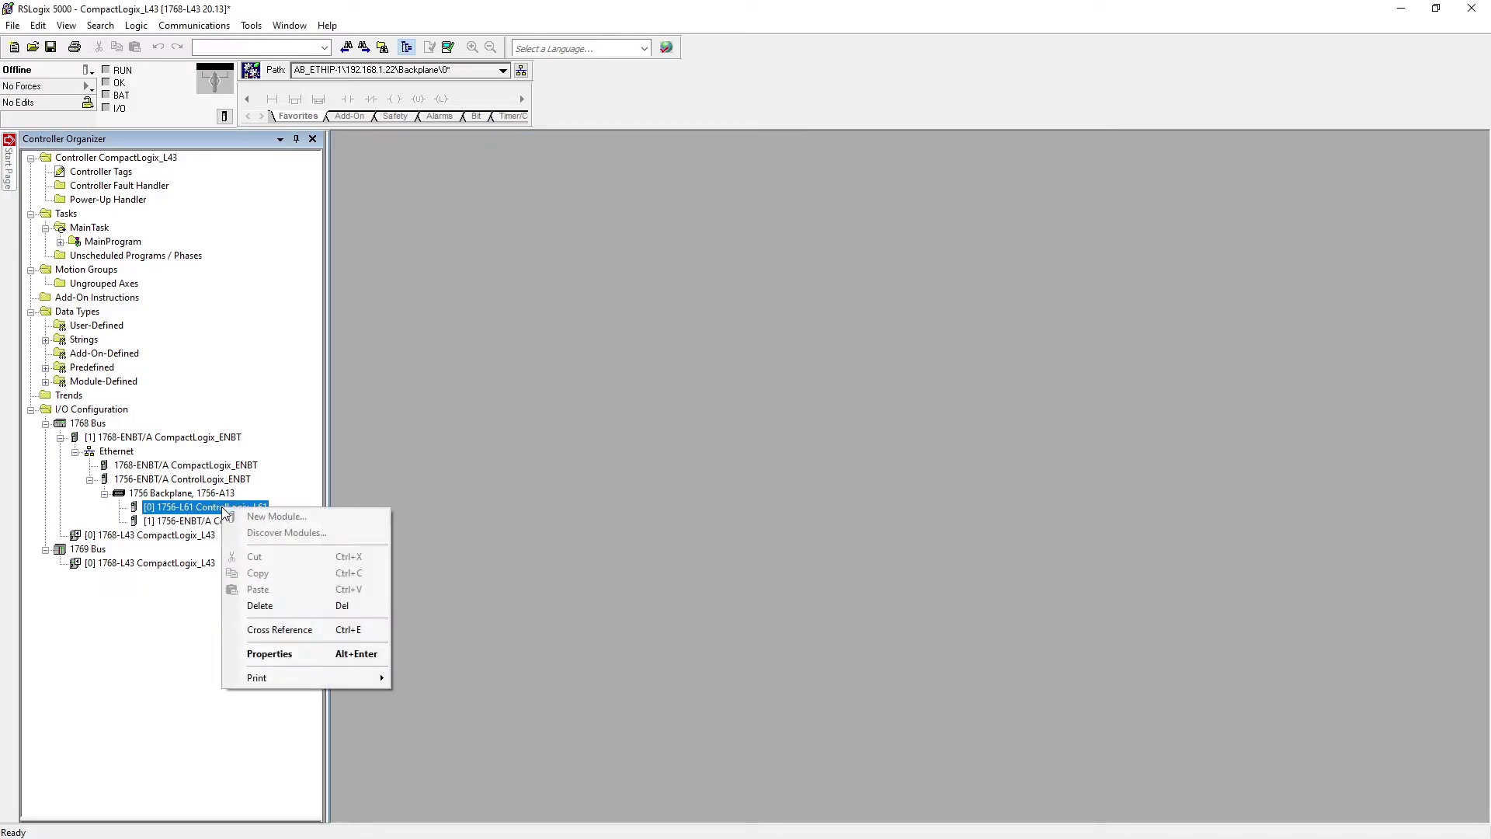
click(272, 653)
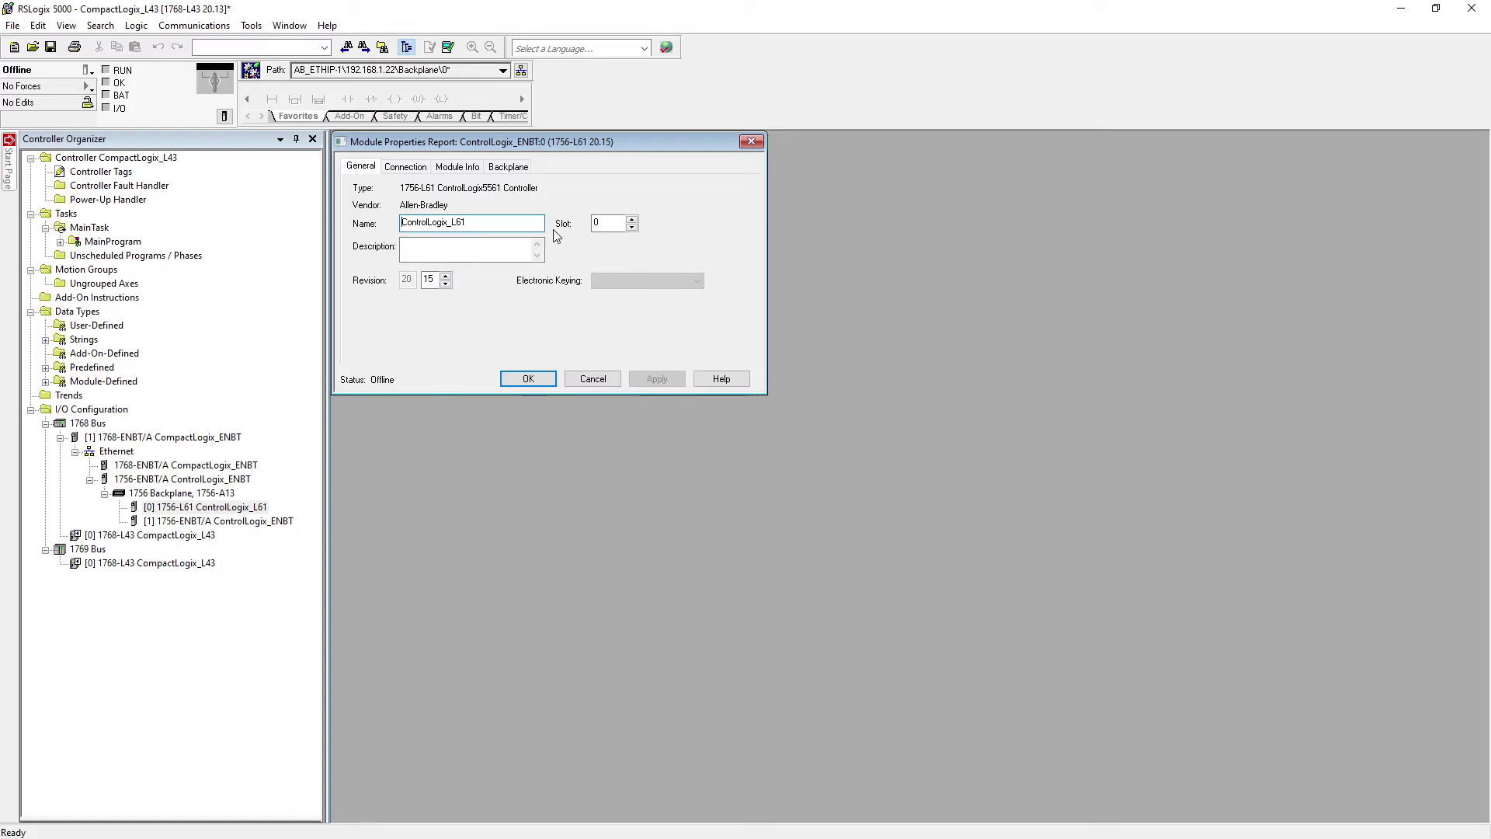
click(416, 168)
click(458, 169)
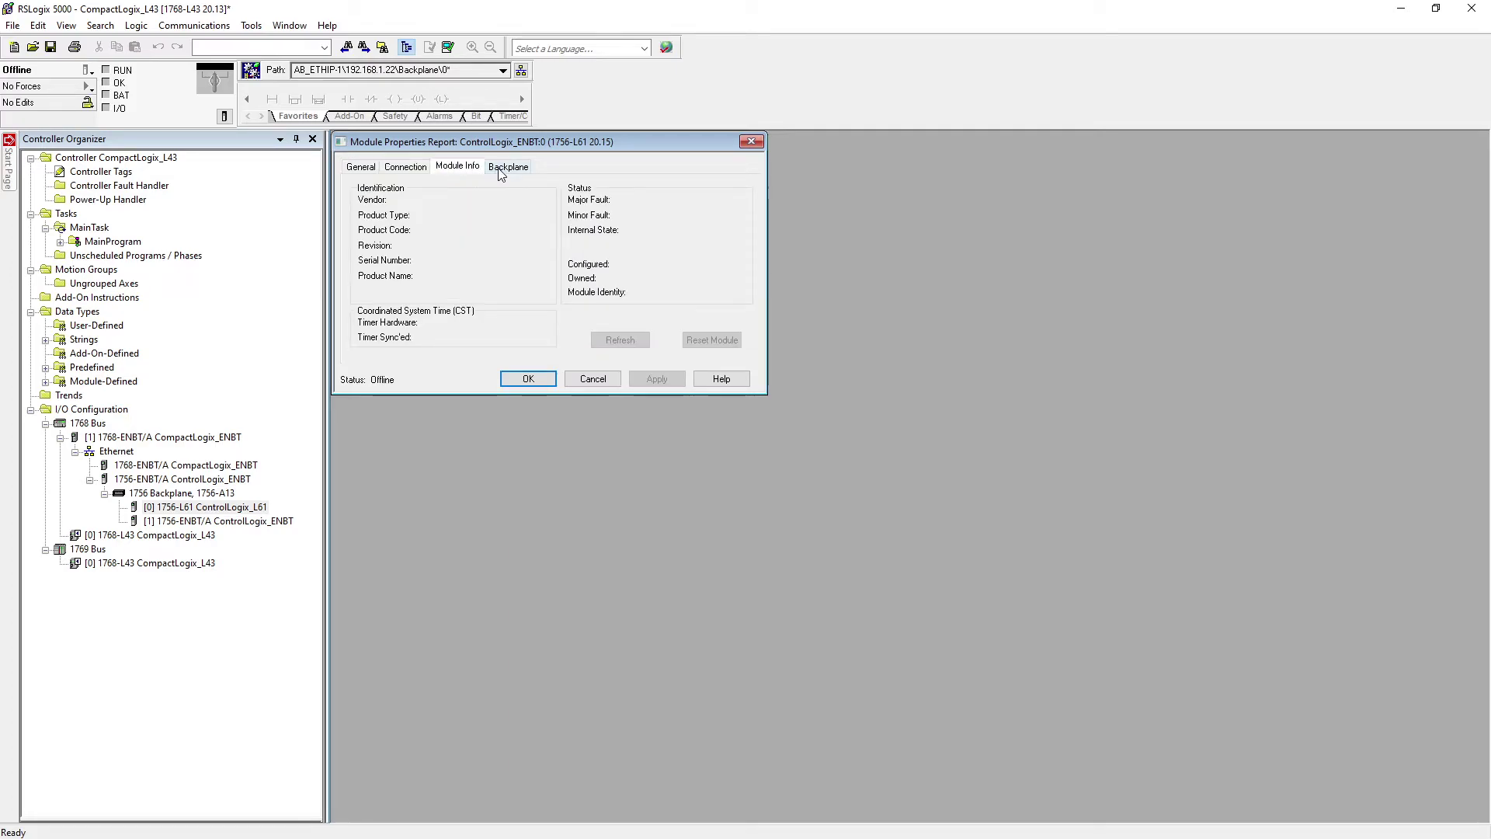
click(505, 168)
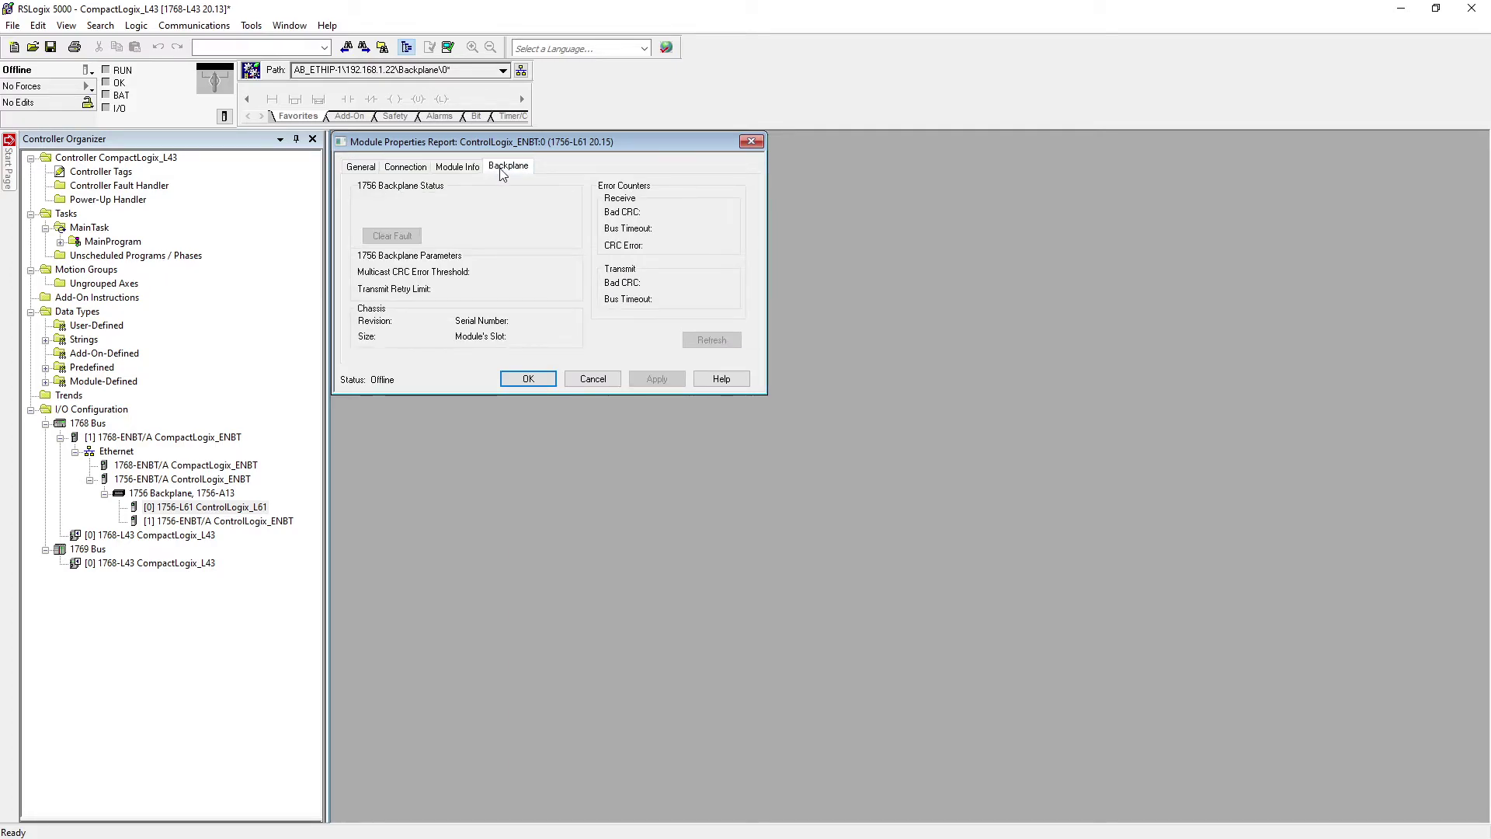
click(527, 378)
Download the CompactLogix_L43 project to the 1768-L43 at 192.168.1.22 on AB_ETHIP-1 and return the controller to Remote Run.
click(194, 24)
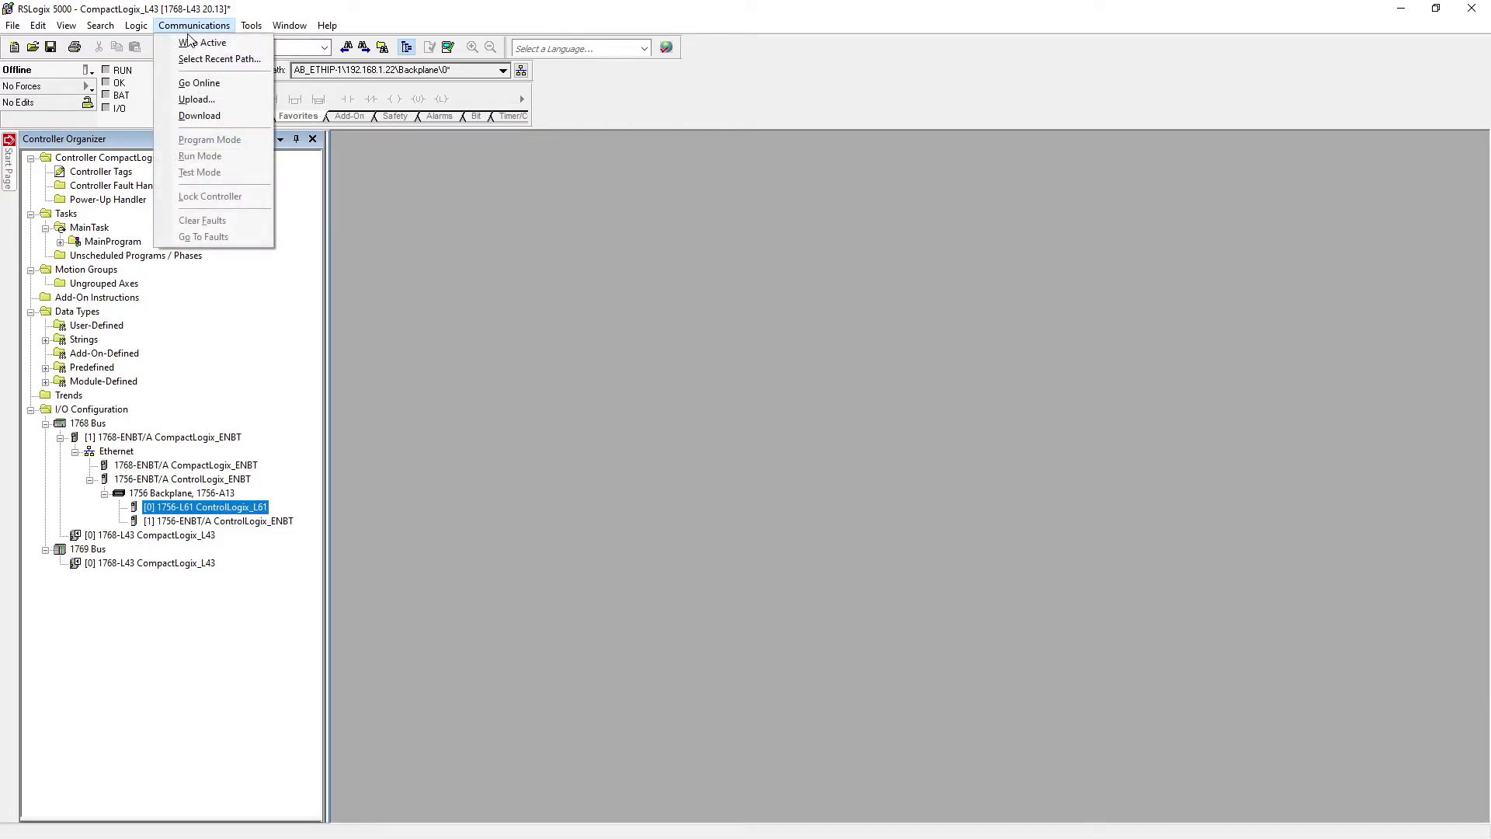
click(342, 105)
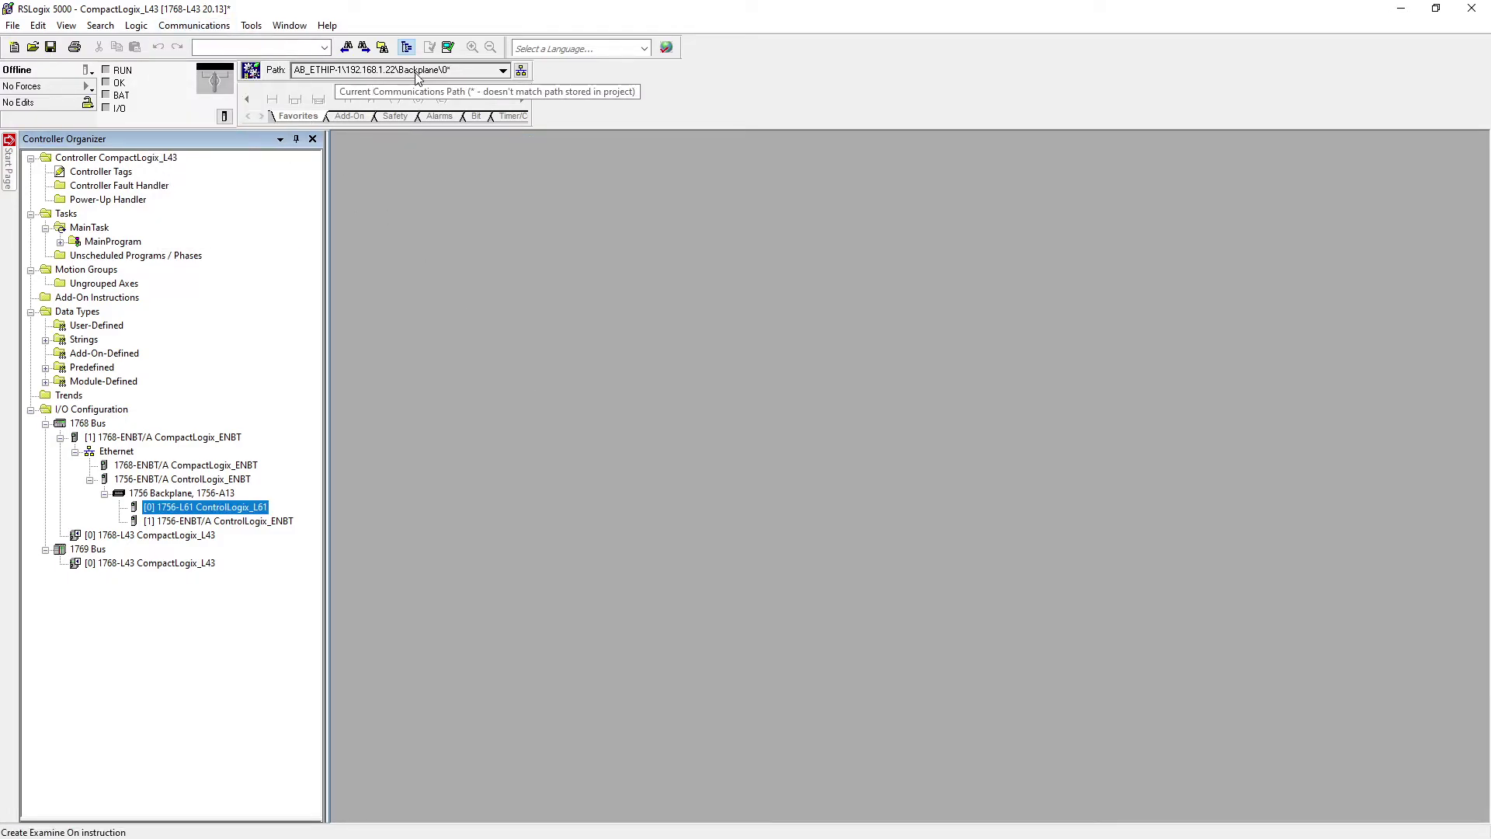
click(88, 70)
click(109, 103)
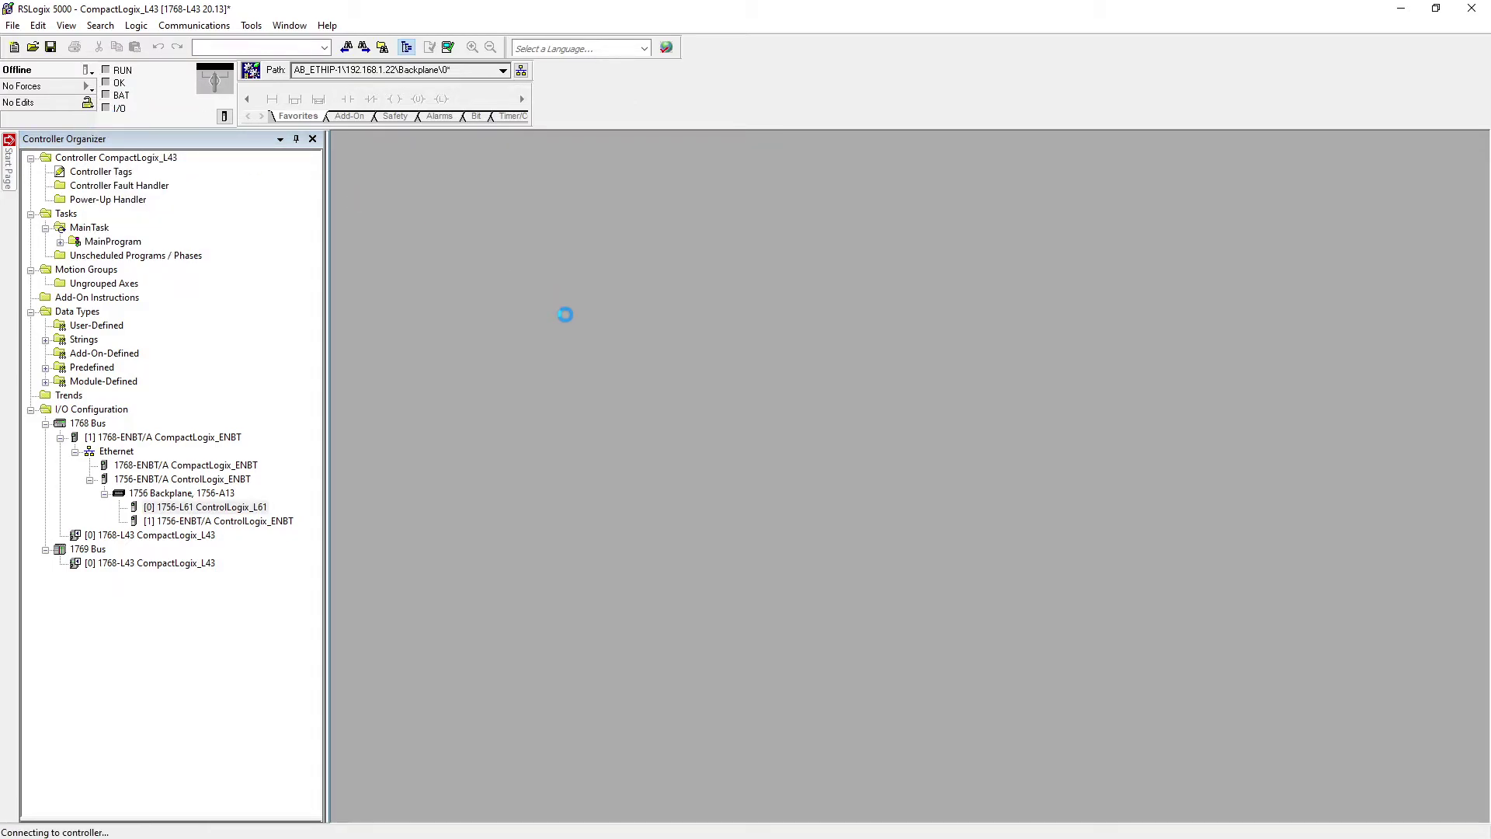
click(675, 553)
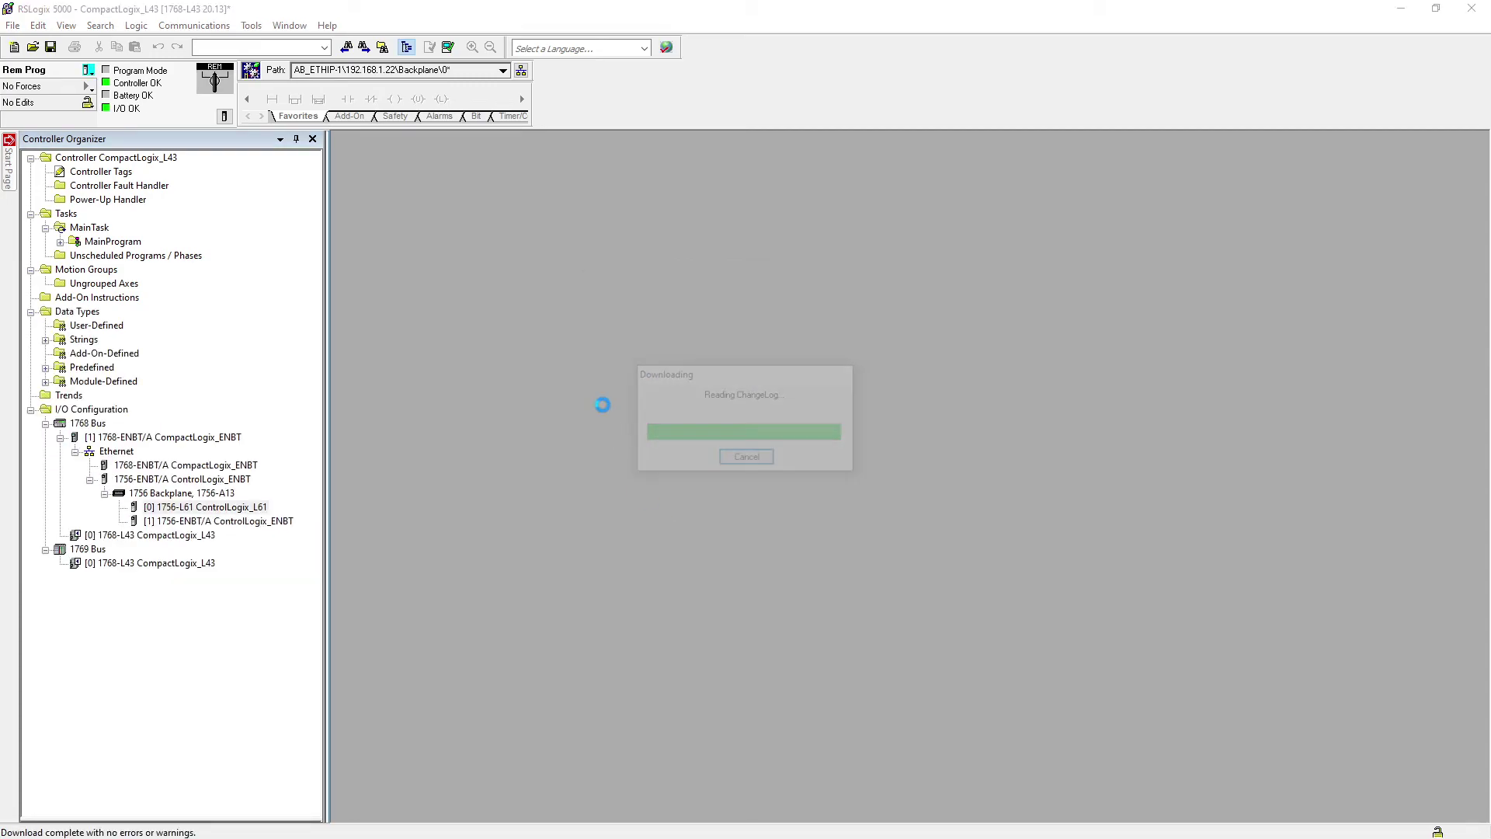
click(786, 463)
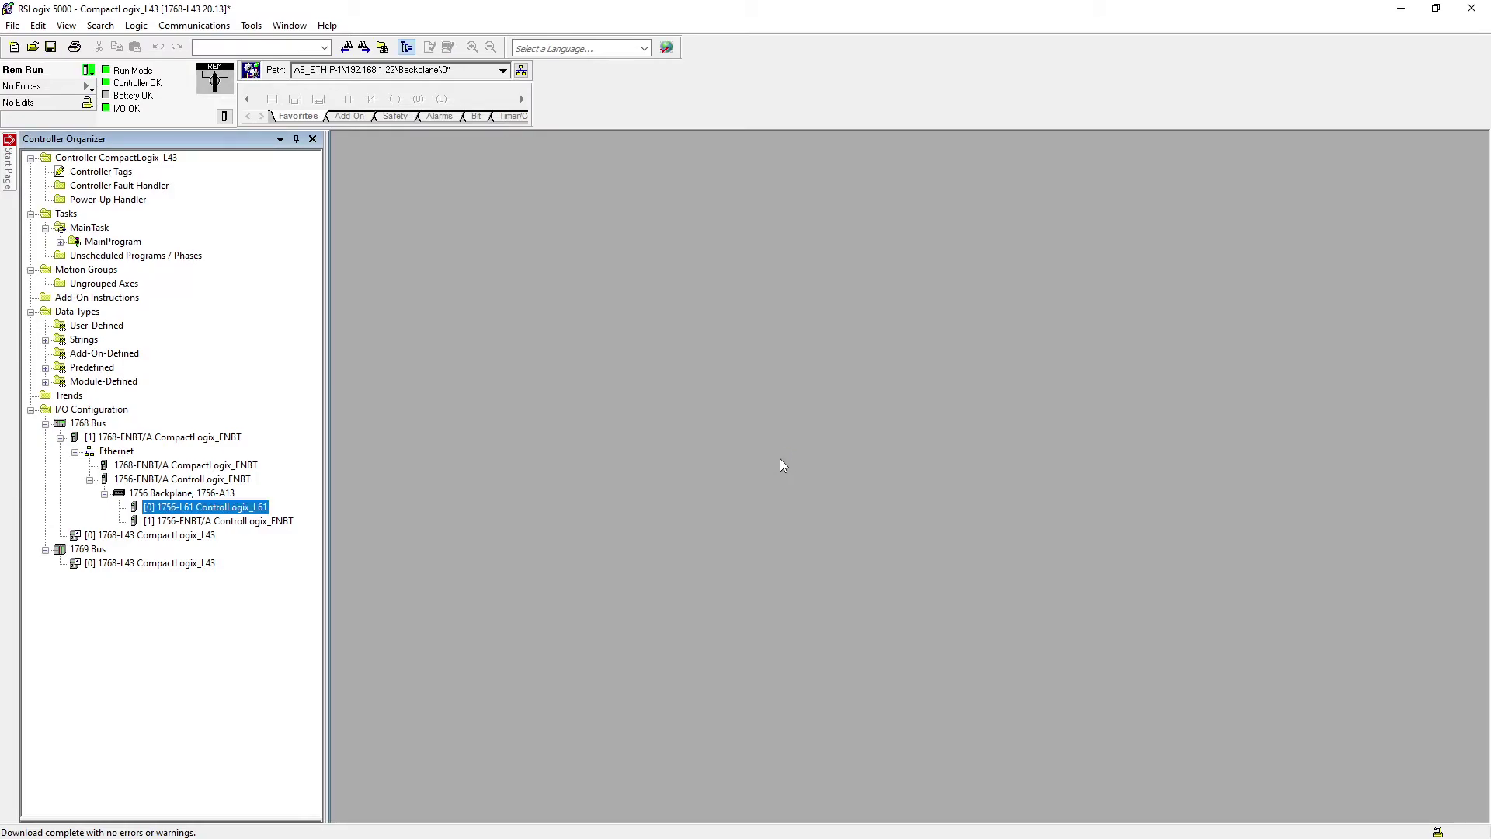
click(178, 522)
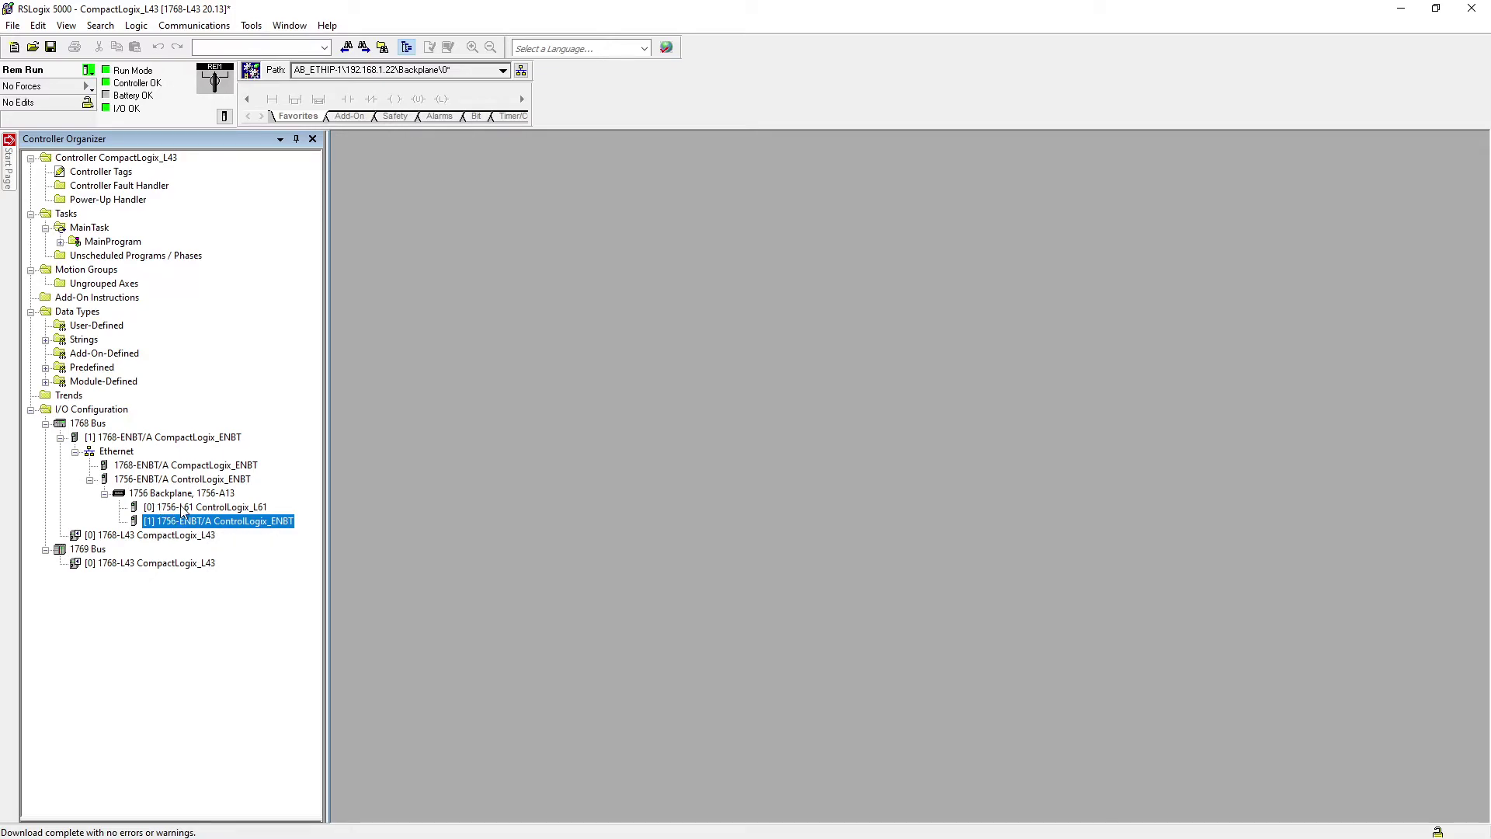
Go offline and add two DINT controller tags named Produced and Consumed to the CompactLogix_L43 project.
click(89, 69)
click(114, 88)
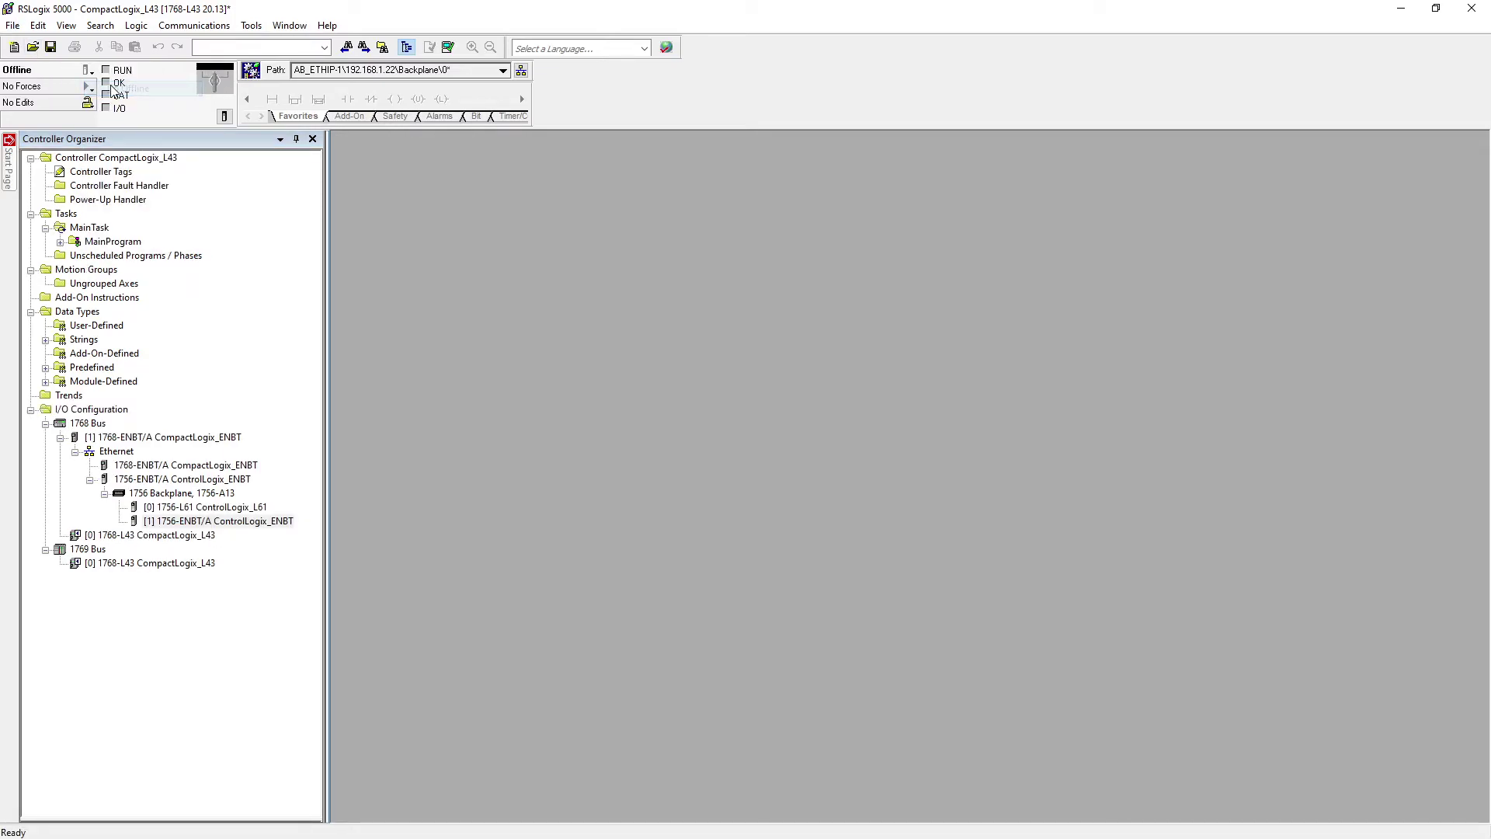
double_click(87, 171)
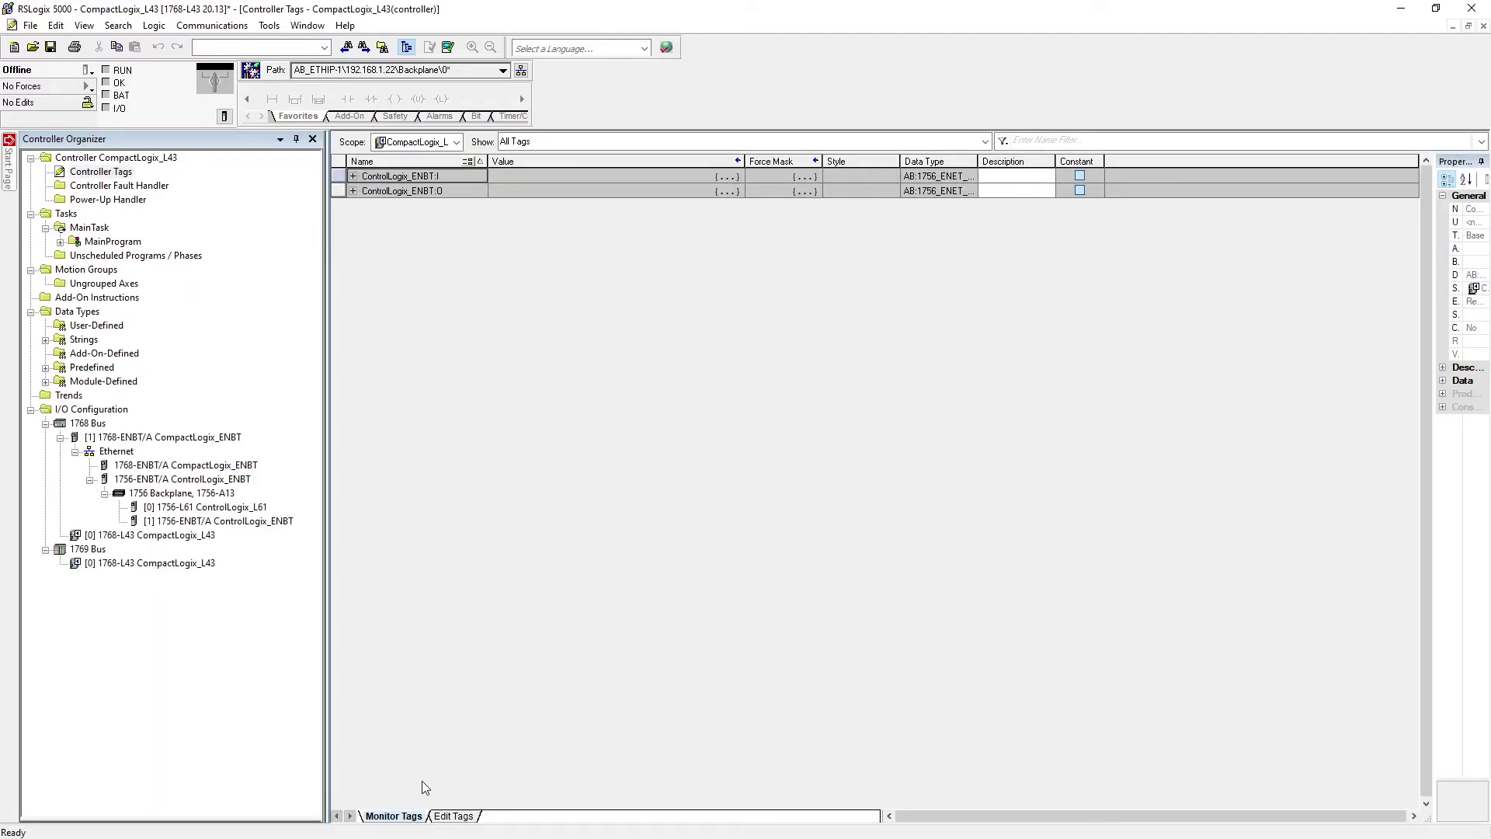
click(451, 816)
click(377, 204)
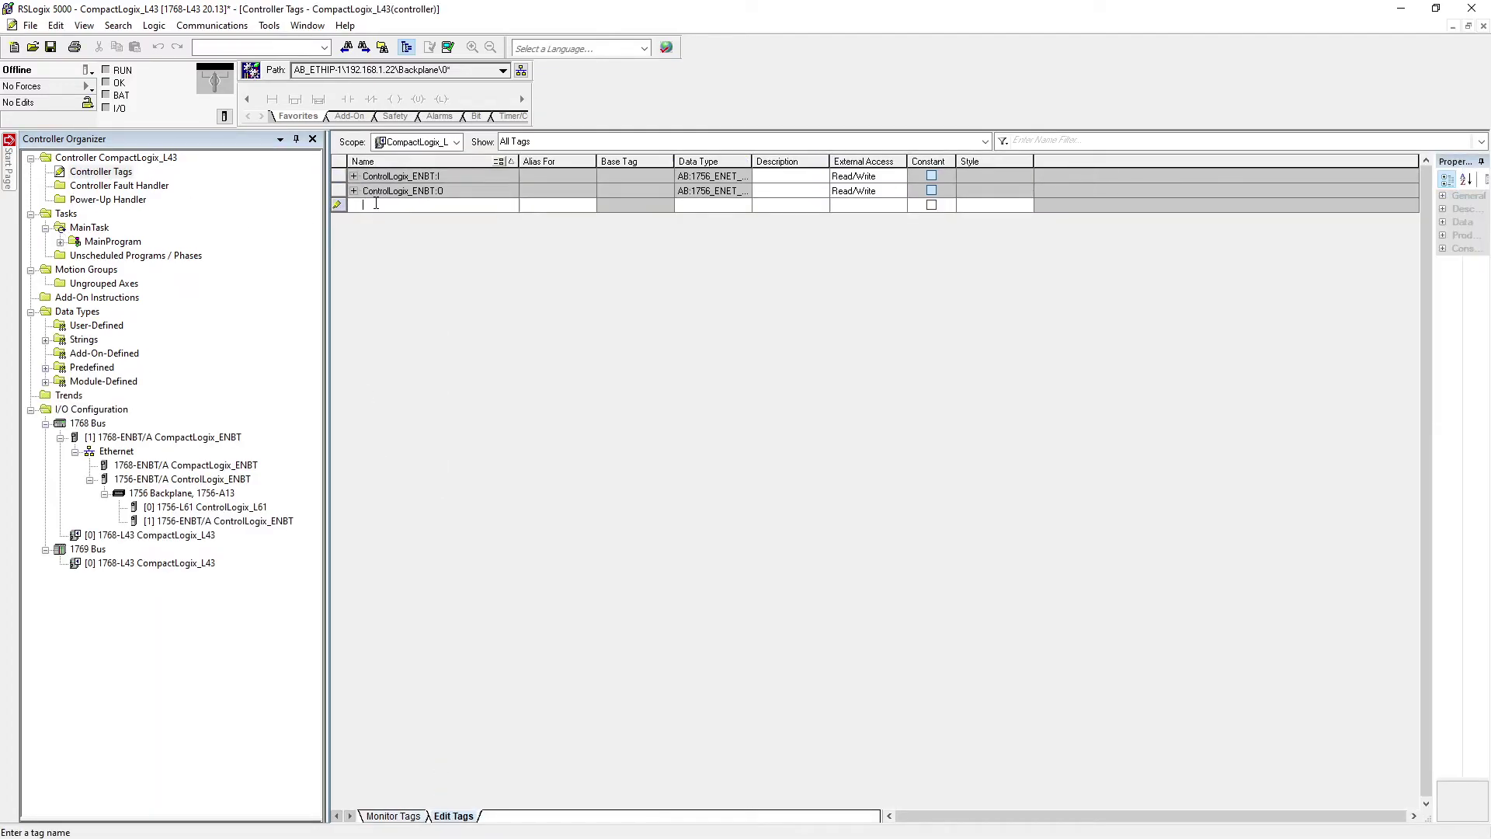
text(Produced)
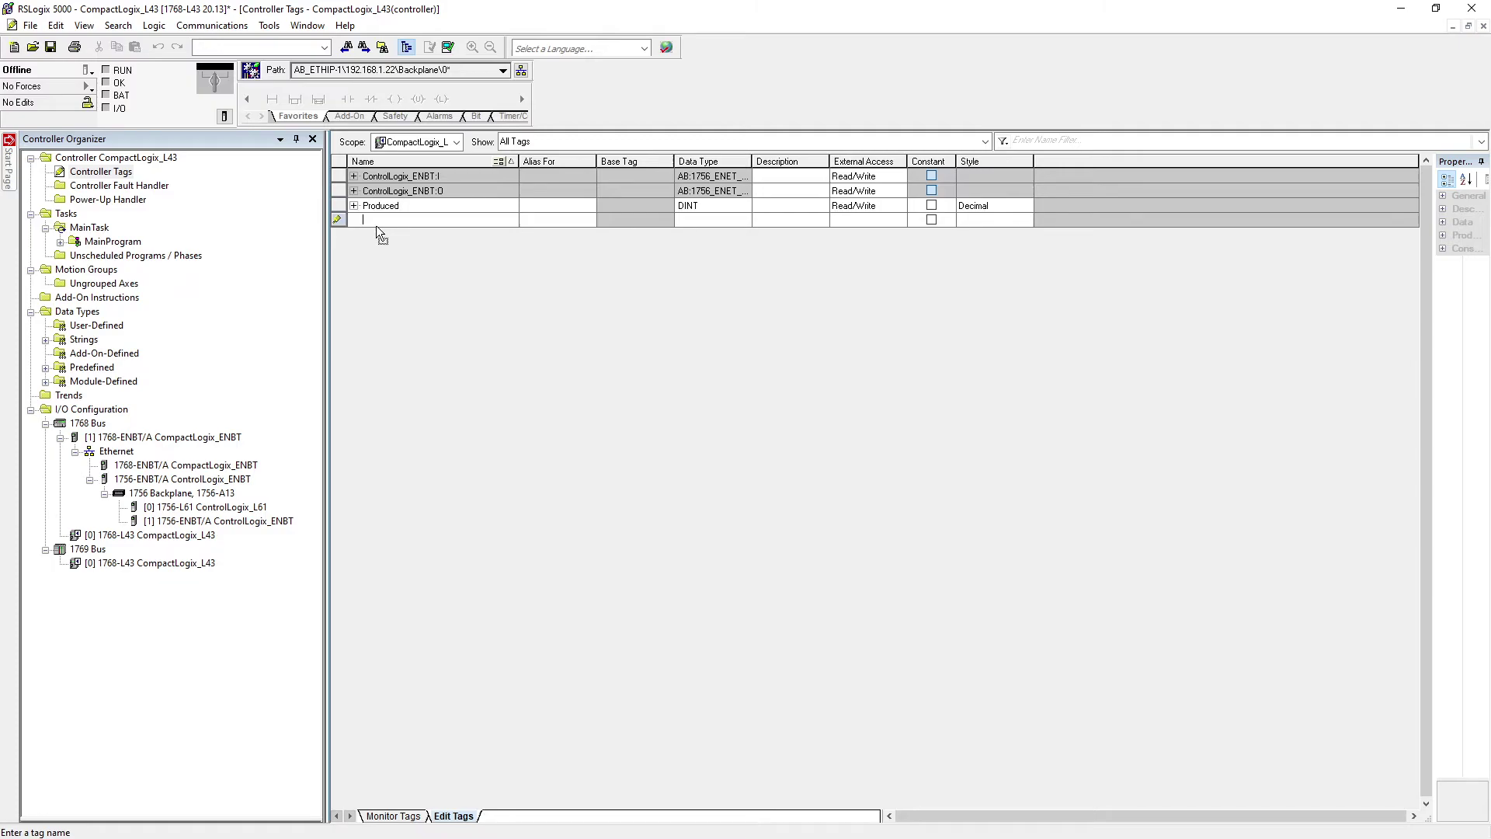
text(Consumed)
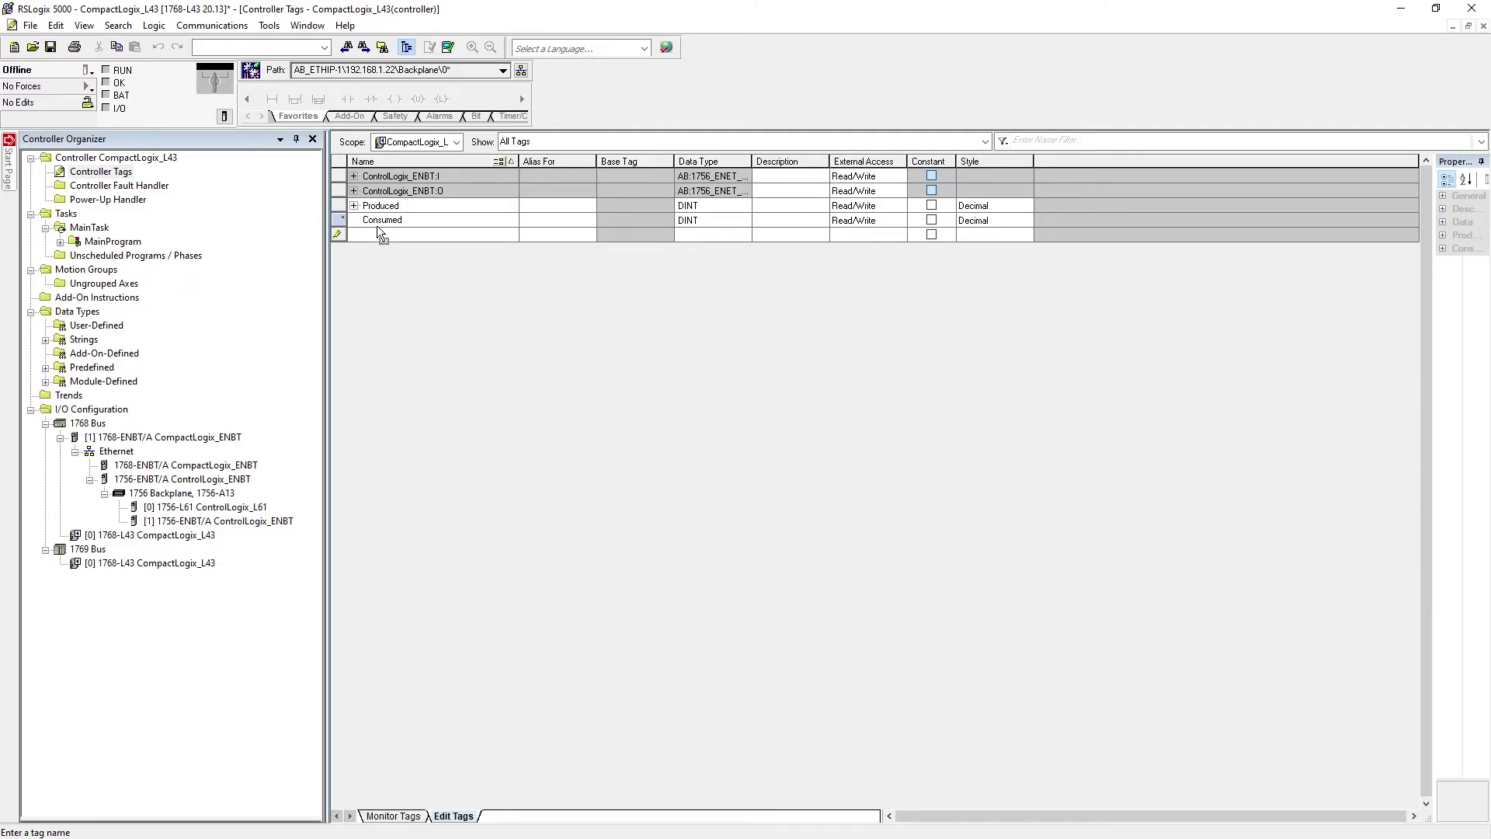
key(Return)
Set the type of the Produced tag to Produced, accepting its connection with a maximum of 1 consumer.
right_click(382, 205)
click(435, 246)
click(458, 291)
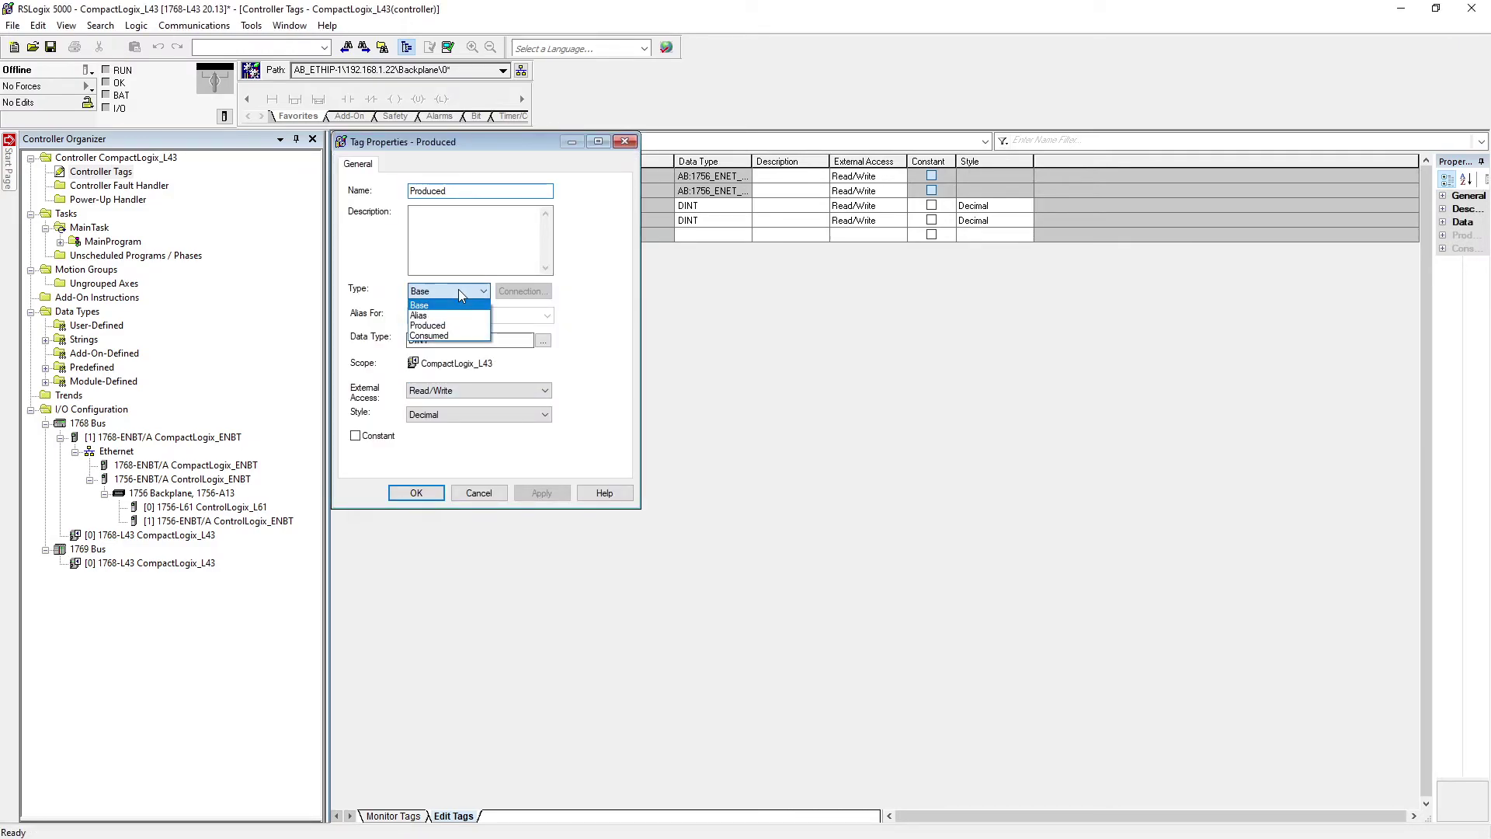
click(435, 326)
click(518, 291)
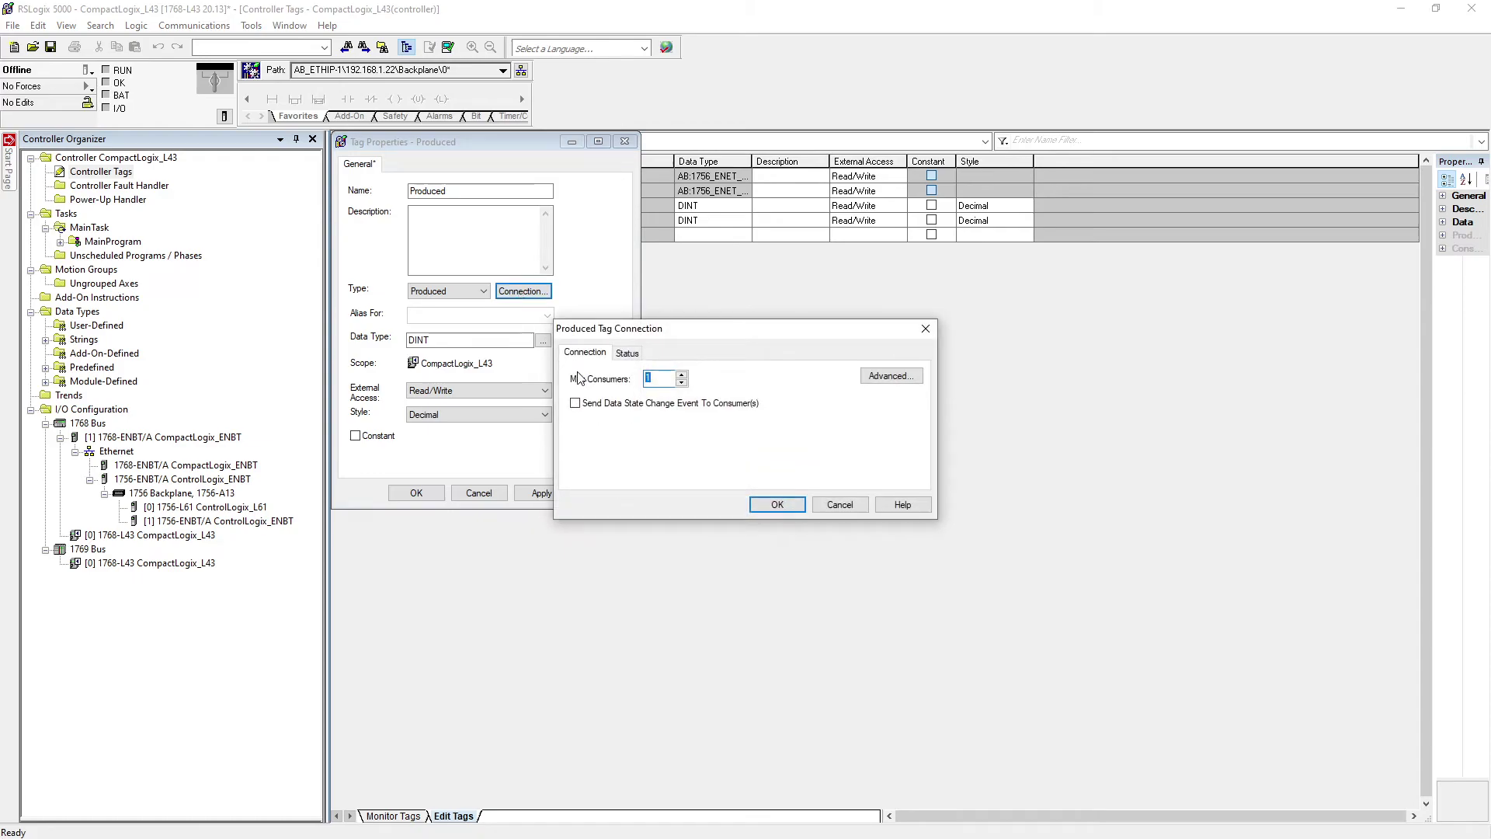
click(779, 505)
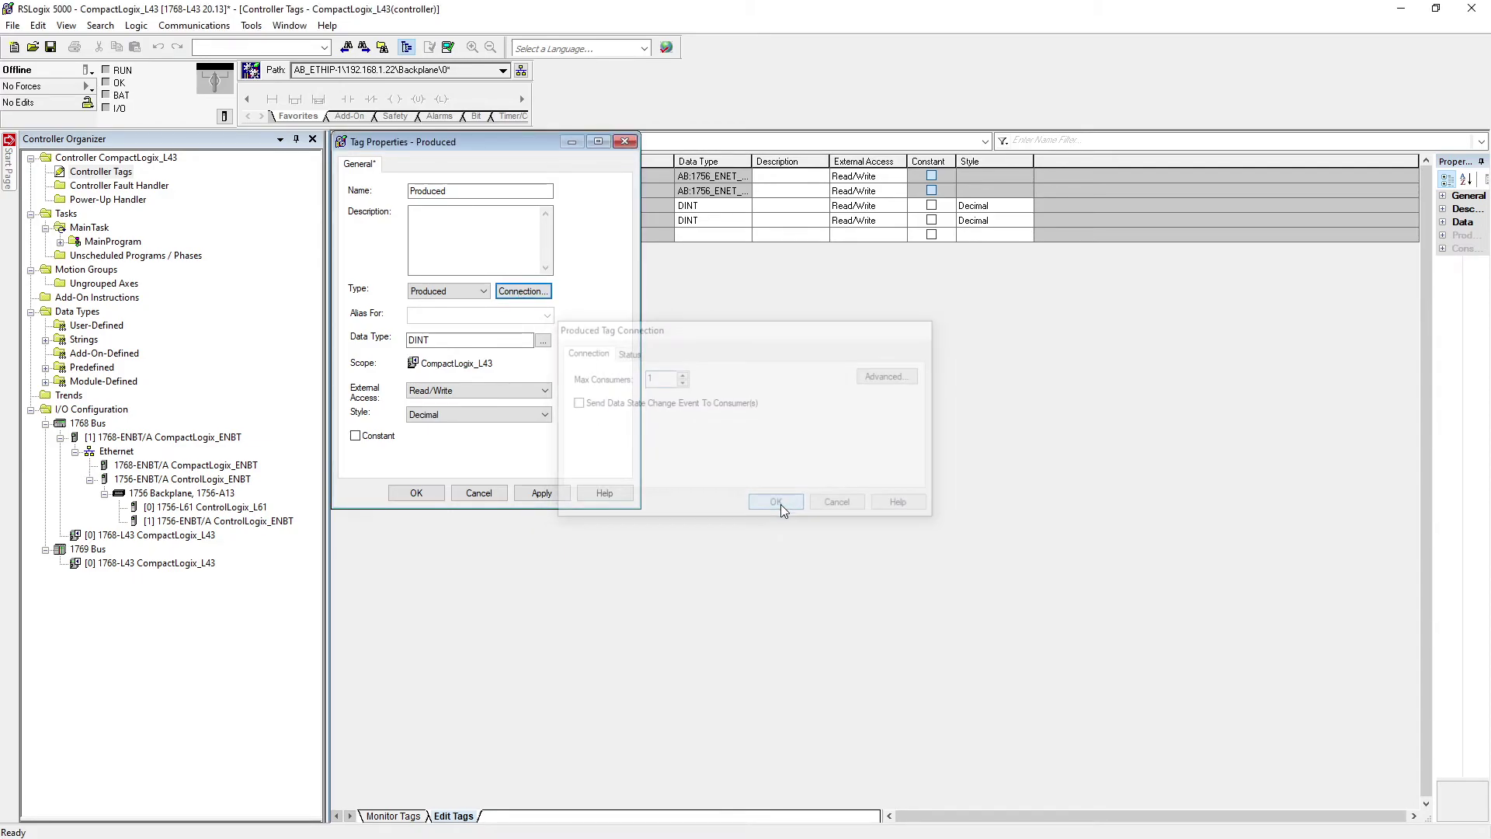
click(541, 493)
click(416, 493)
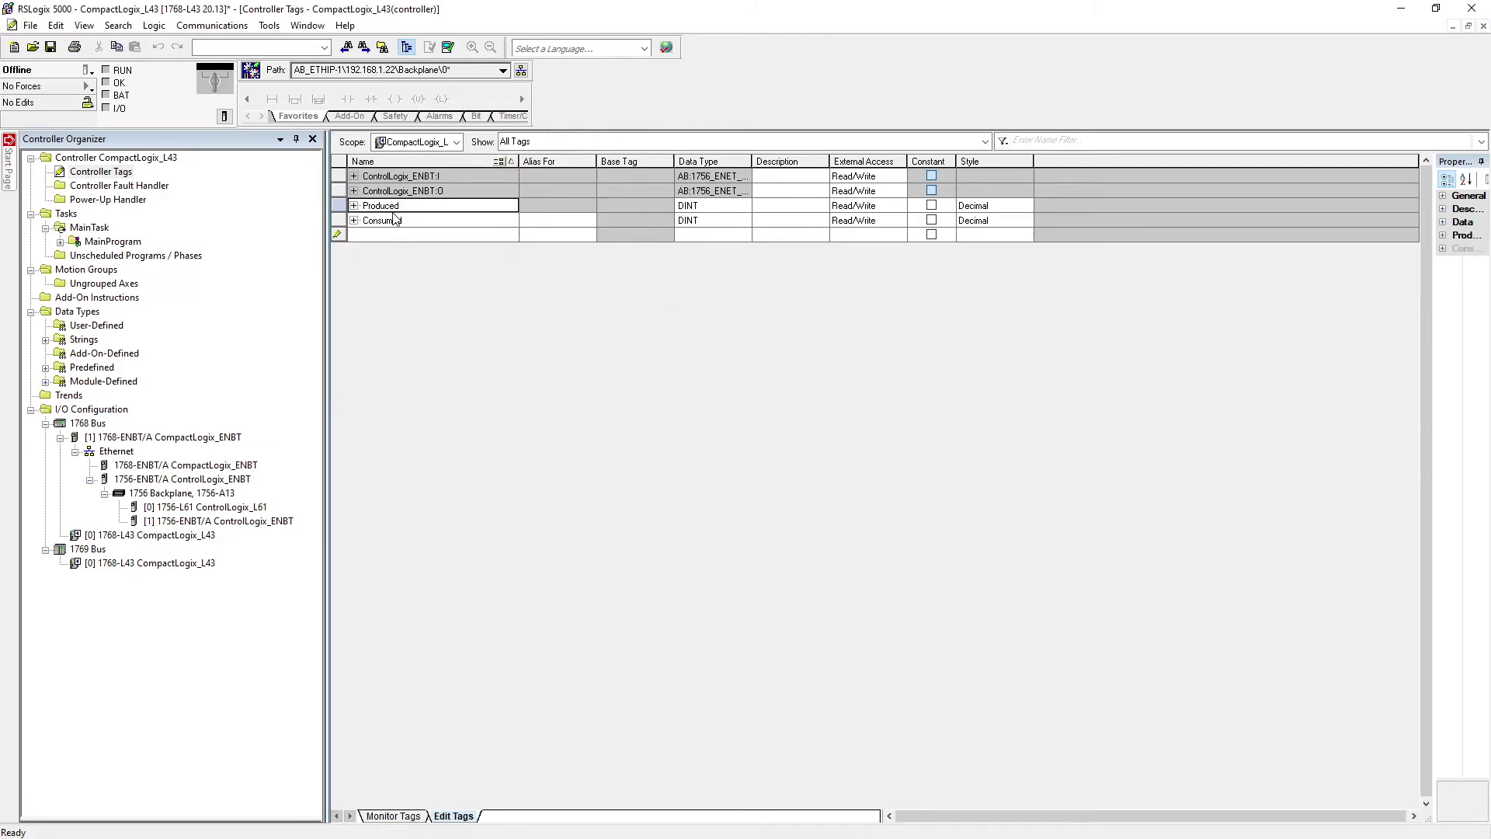
Set the type of the Consumed tag to Consumed, with ControlLogix_L61 as producer and Produced as remote data.
right_click(391, 225)
click(429, 265)
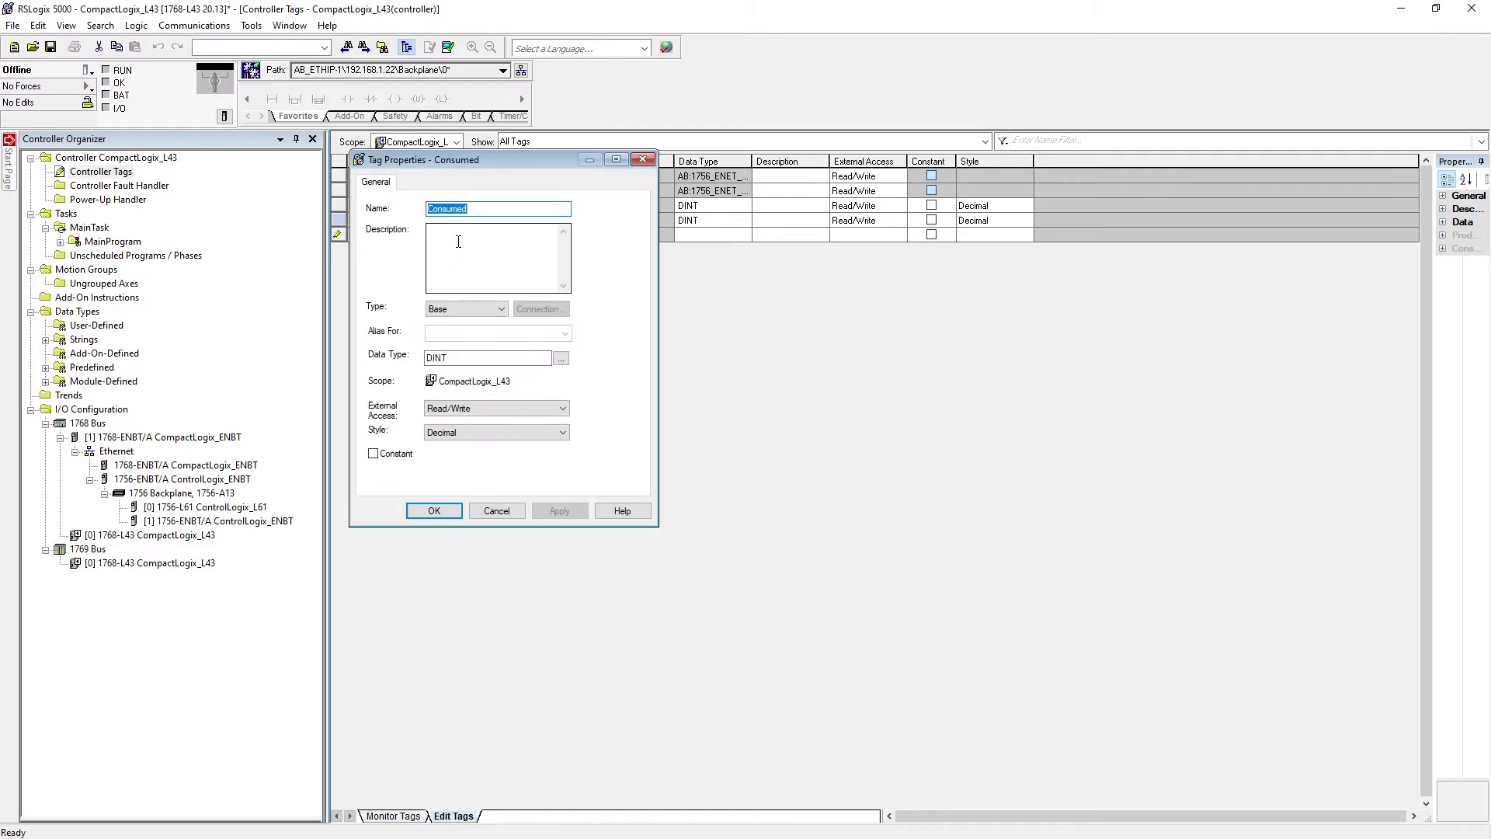
click(474, 307)
click(458, 353)
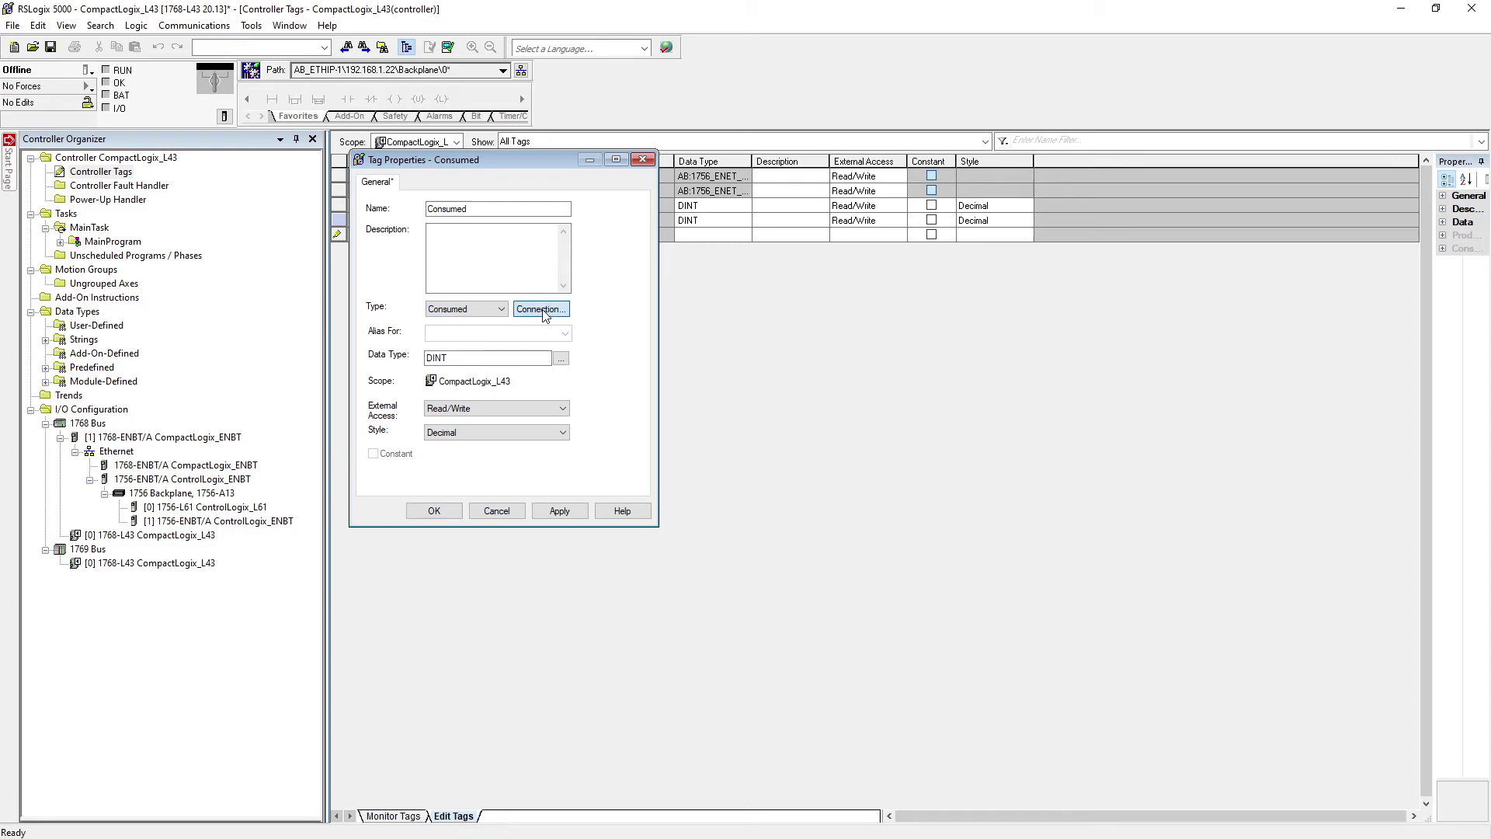
click(543, 311)
click(684, 359)
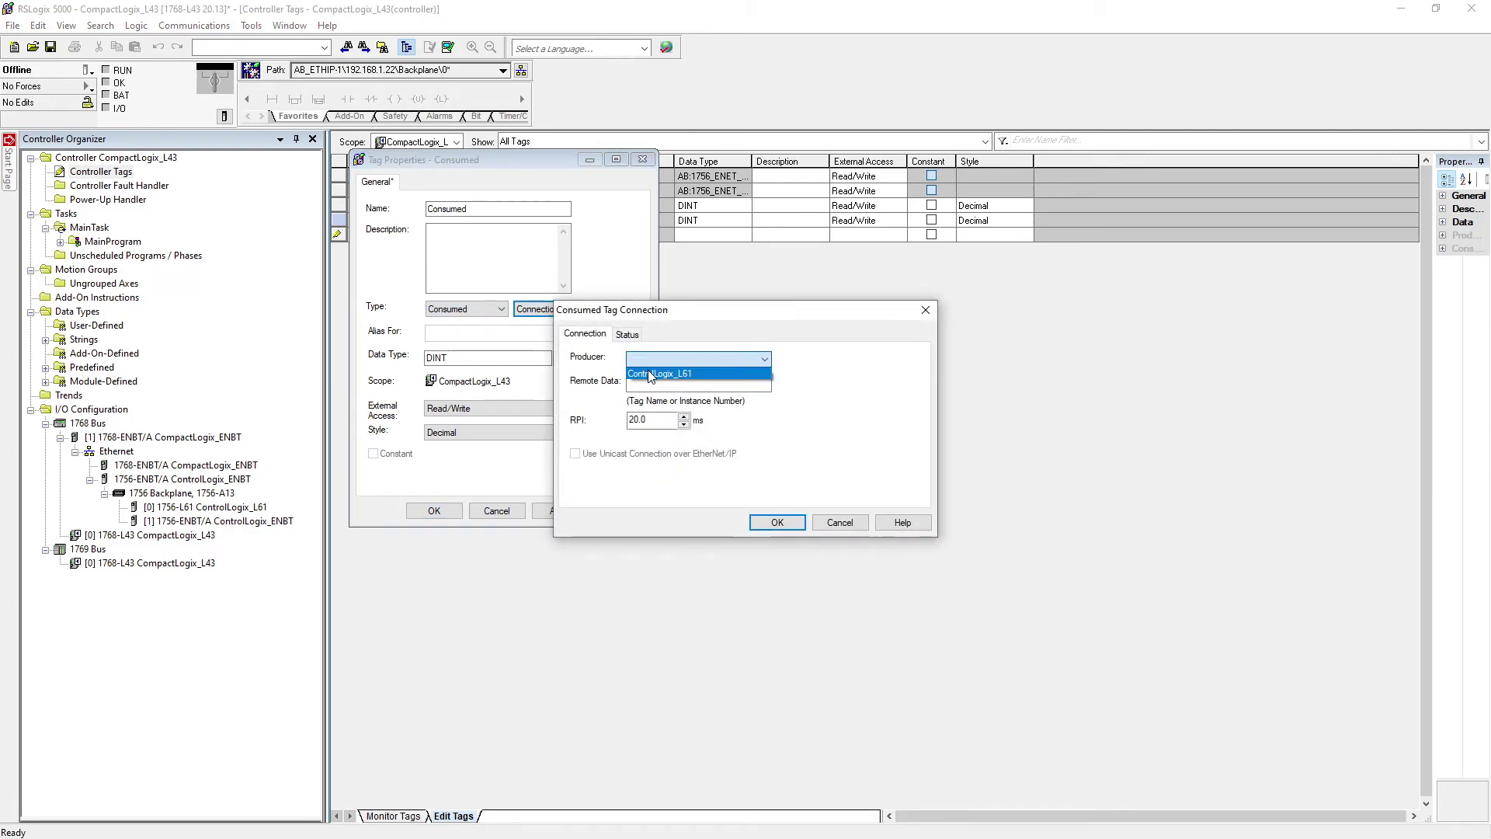
click(651, 373)
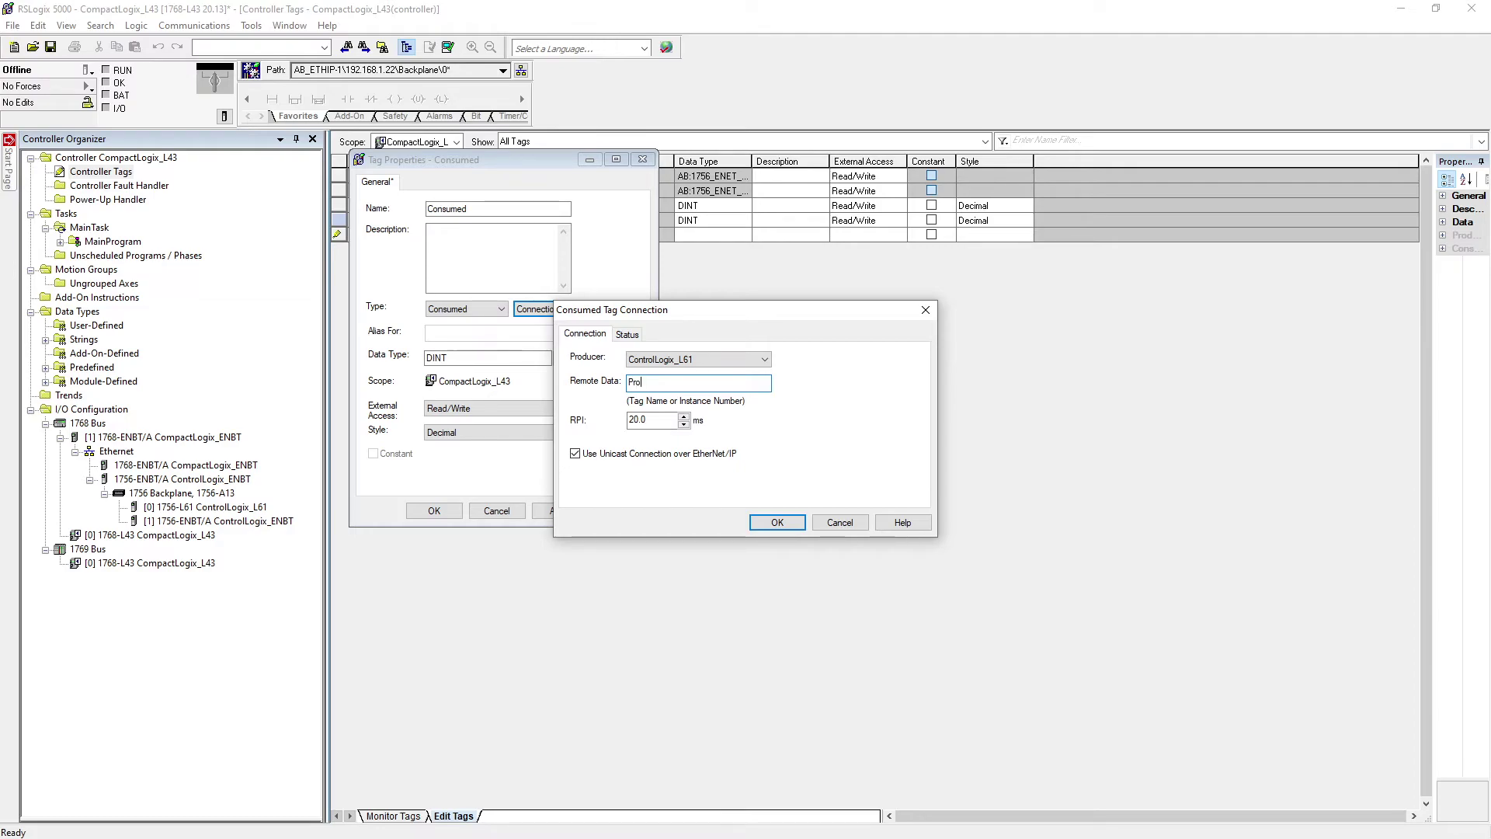
text(ed)
click(765, 523)
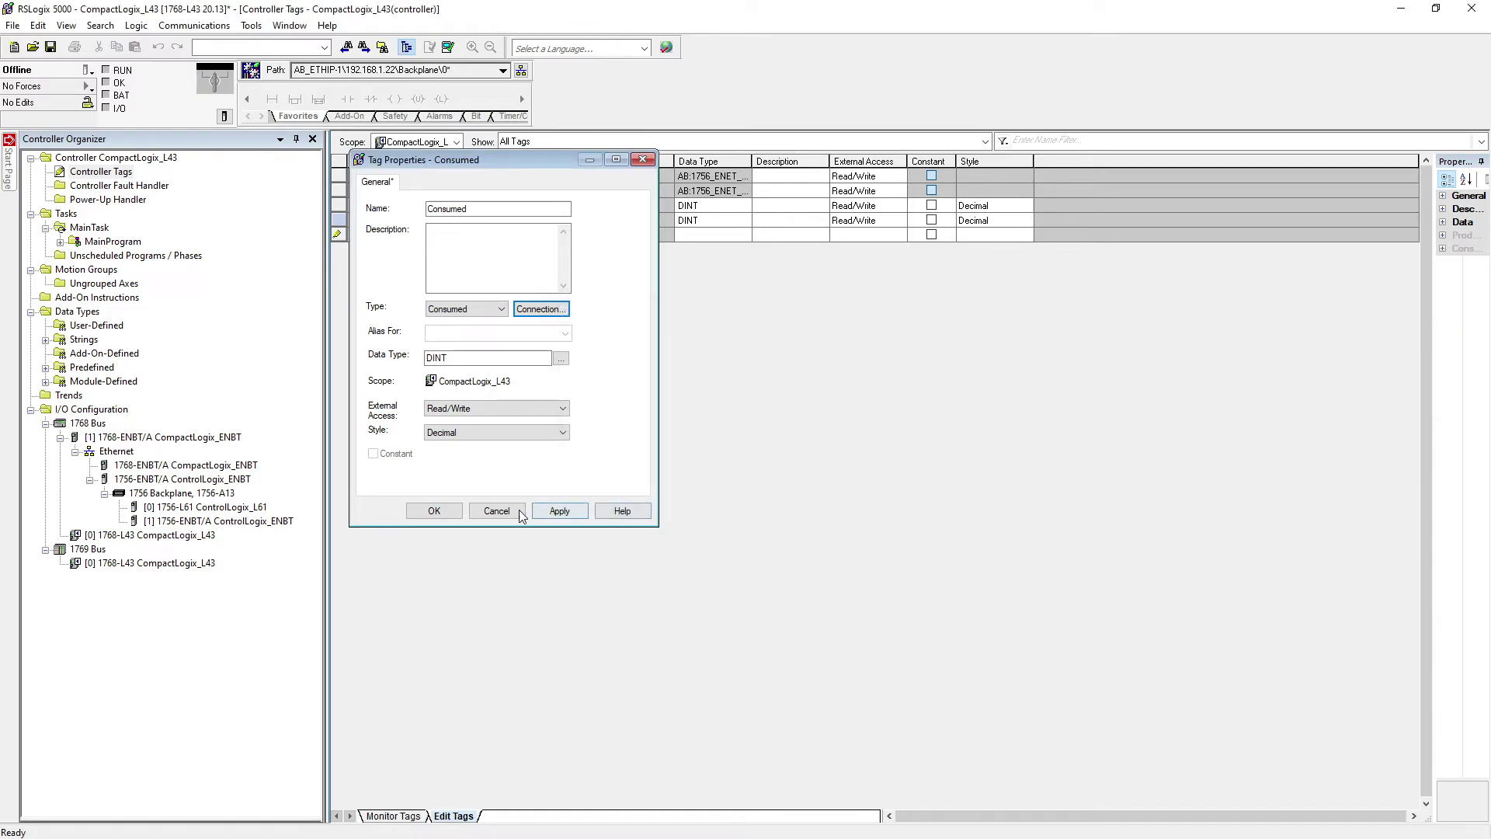
click(434, 511)
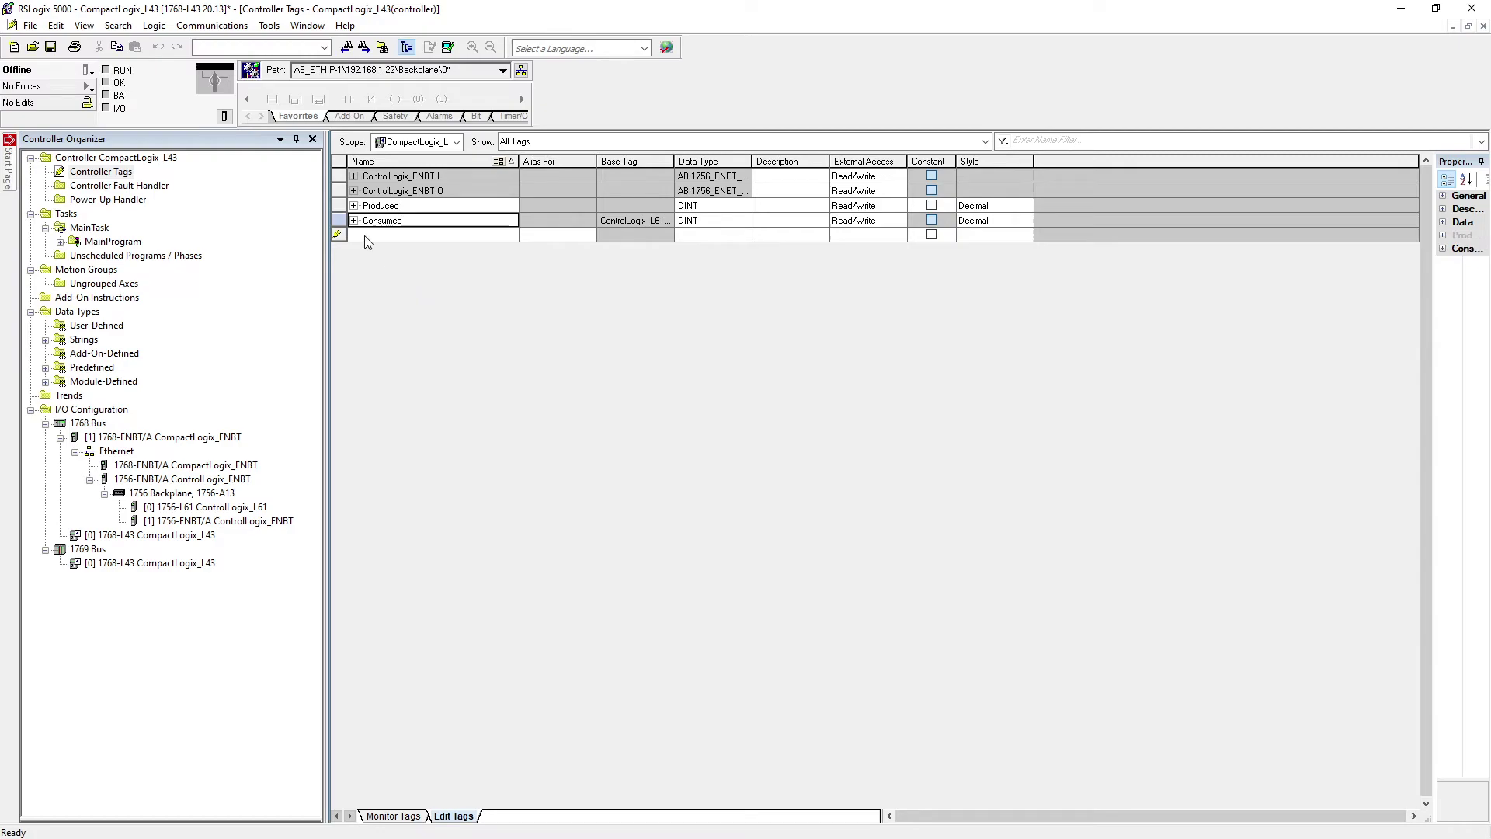
Download the CompactLogix_L43 project with its Produced and Consumed tags to the controller and return it to Remote Run.
click(88, 70)
click(117, 118)
click(678, 554)
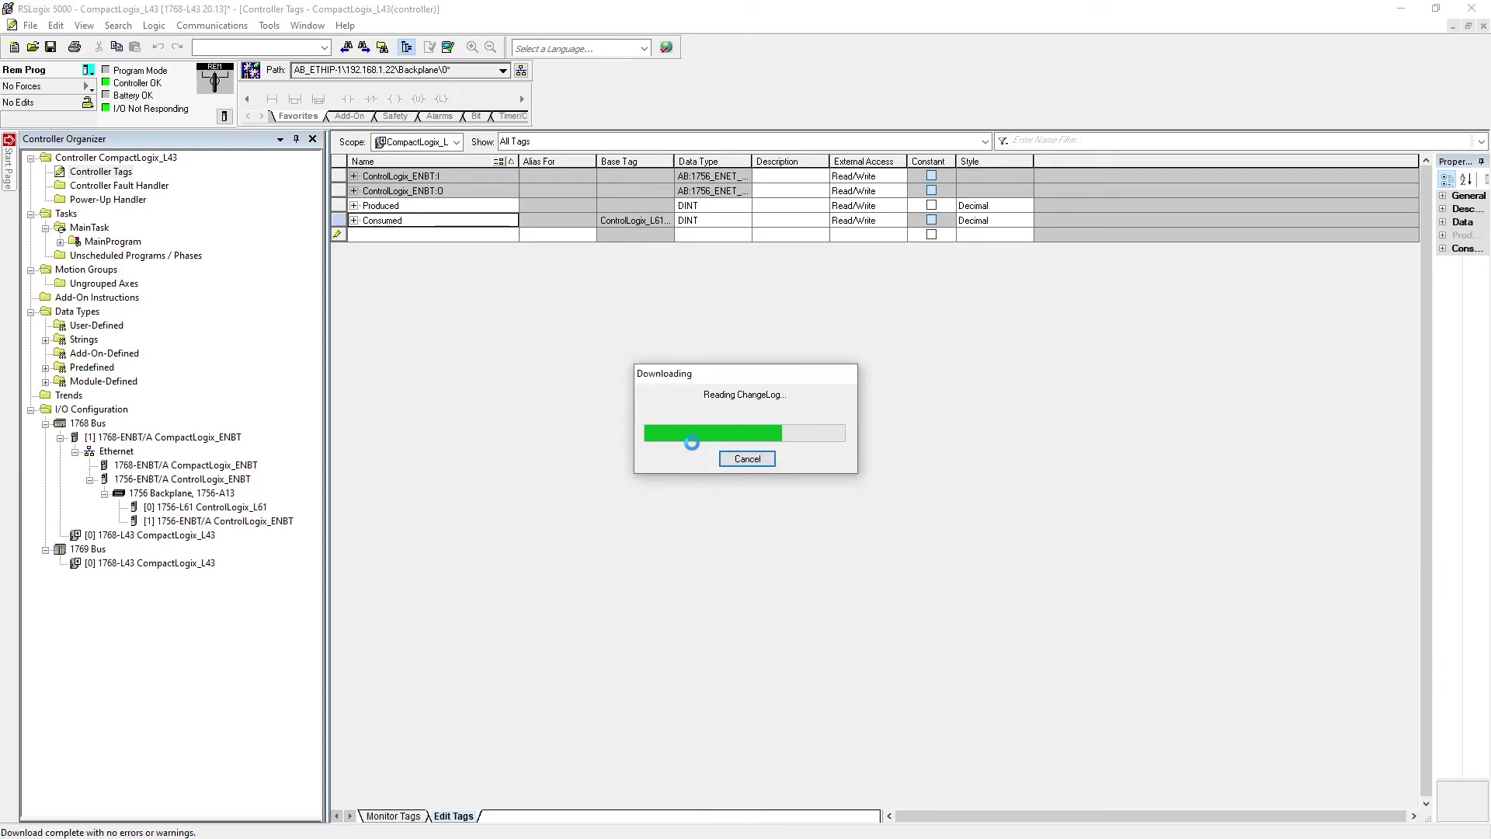
click(788, 458)
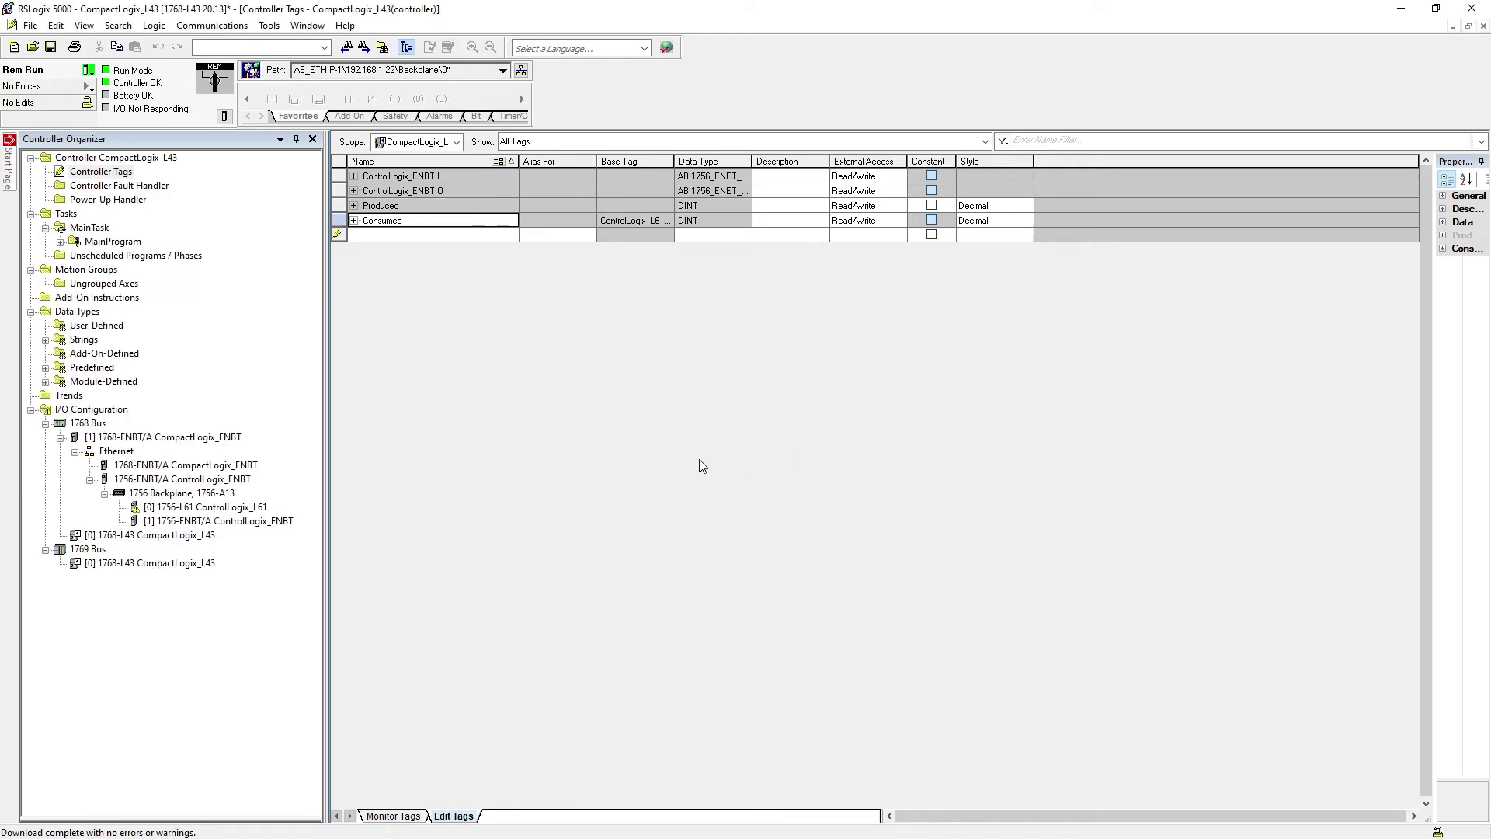
Switch to the ContorLogix_L61 project and take it offline from its controller.
click(1400, 8)
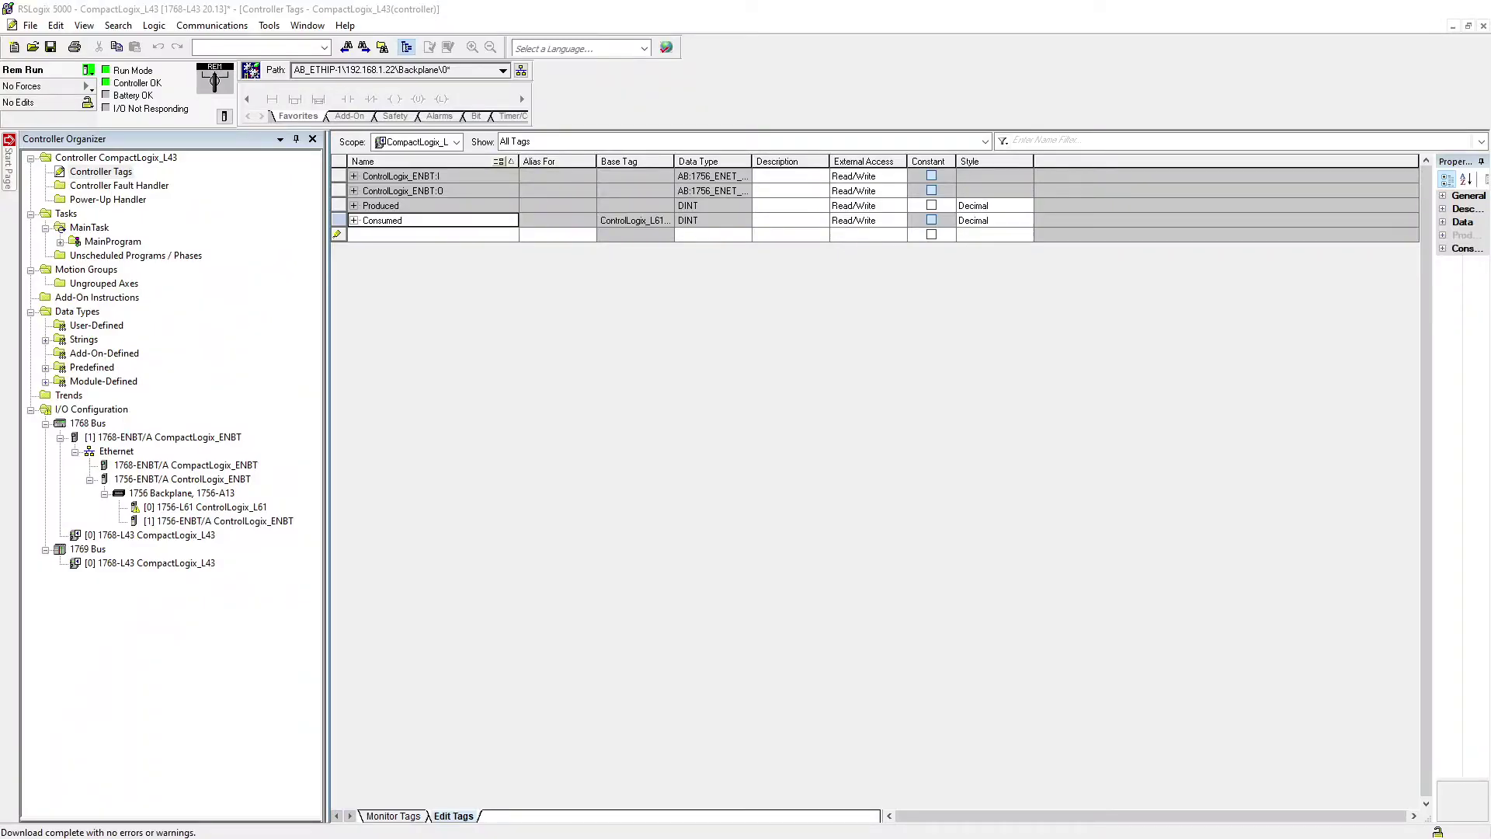
key(alt+Tab)
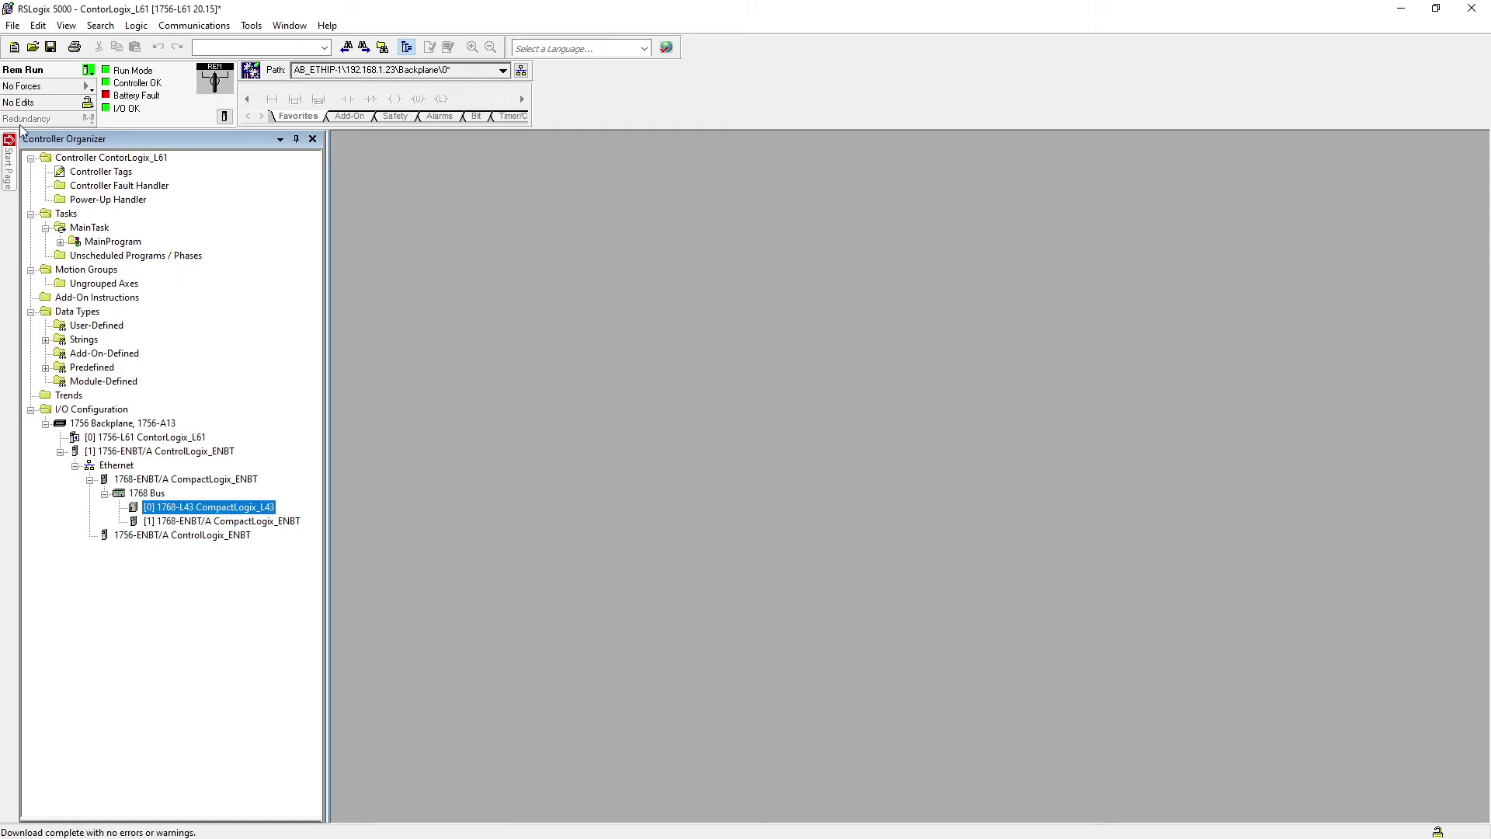
click(88, 70)
click(129, 86)
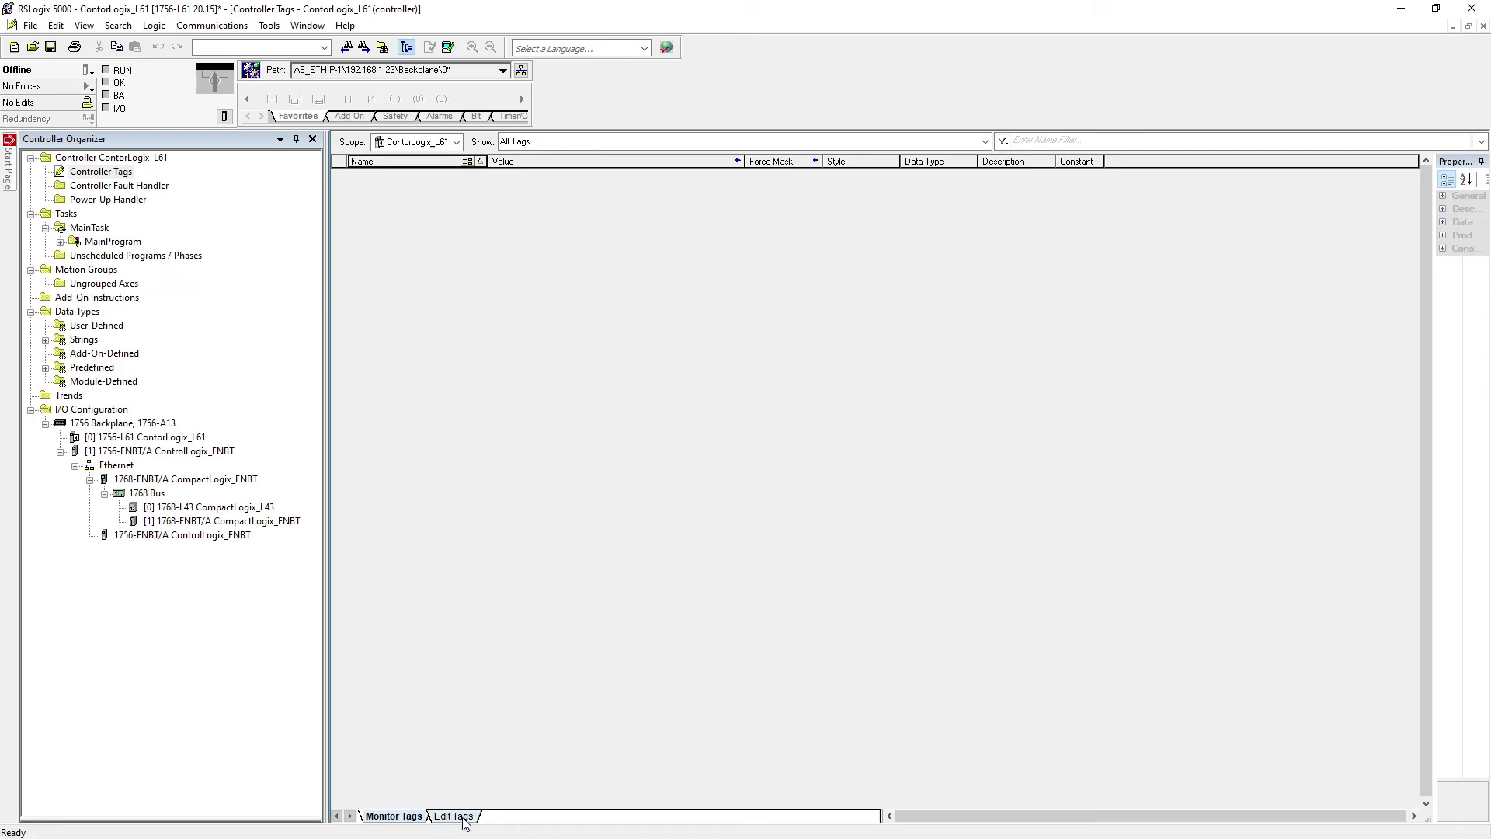
Add two DINT controller tags named Produced and Consumed to the ContorLogix_L61 project.
click(453, 816)
click(379, 177)
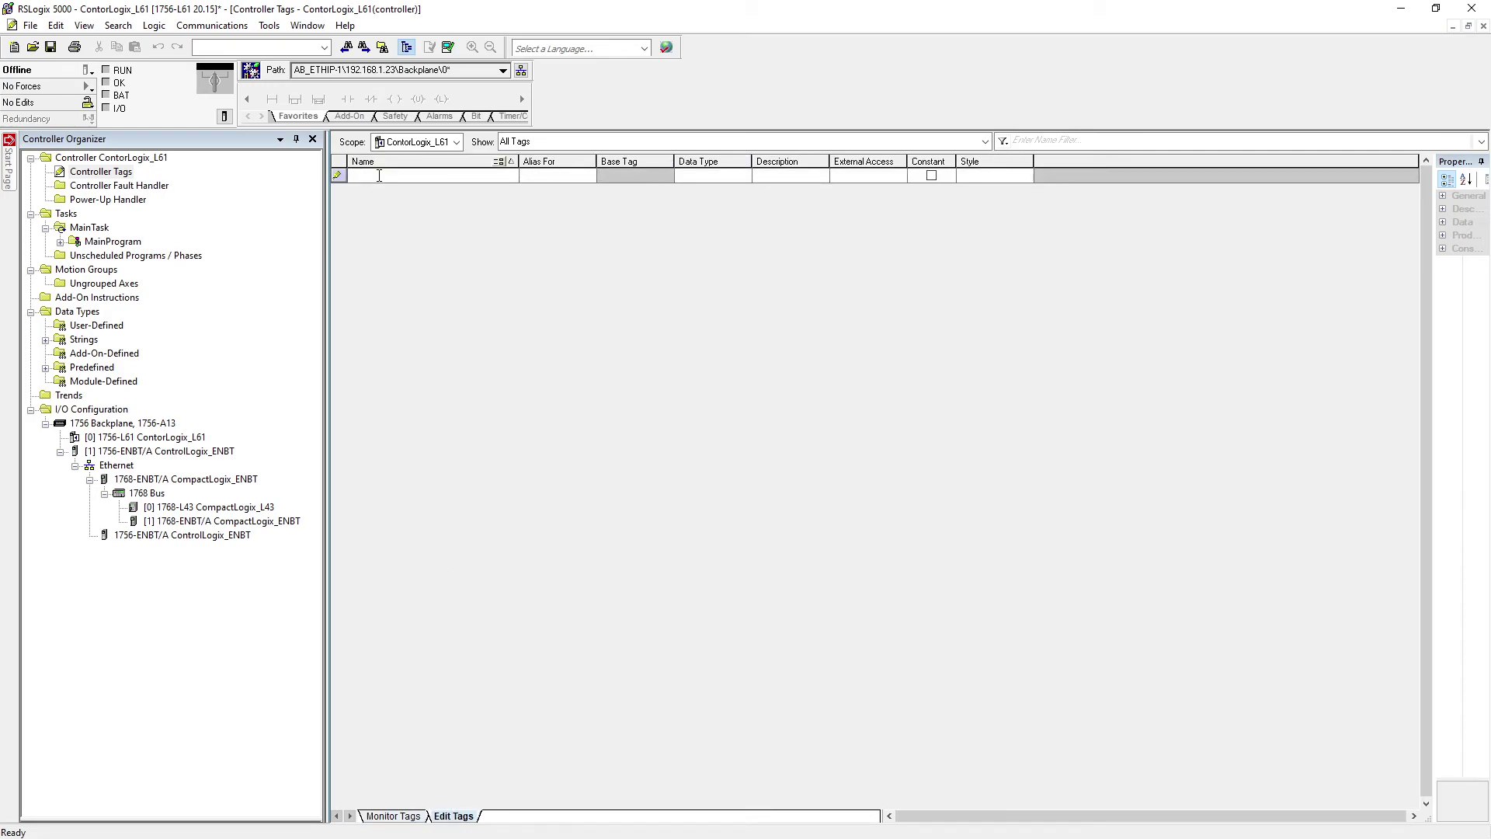
text(Produced)
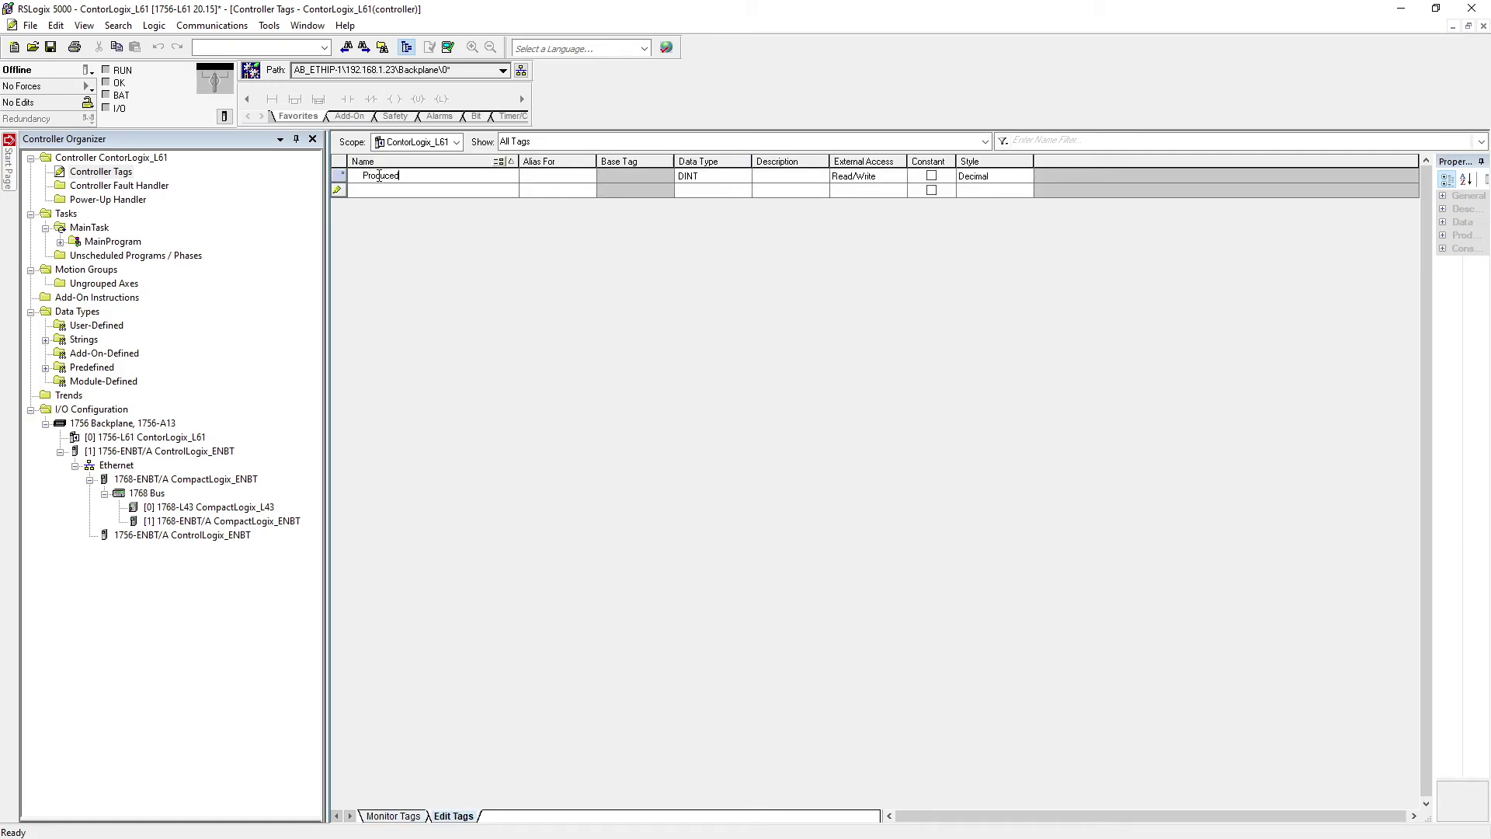
click(381, 191)
text(Consumed)
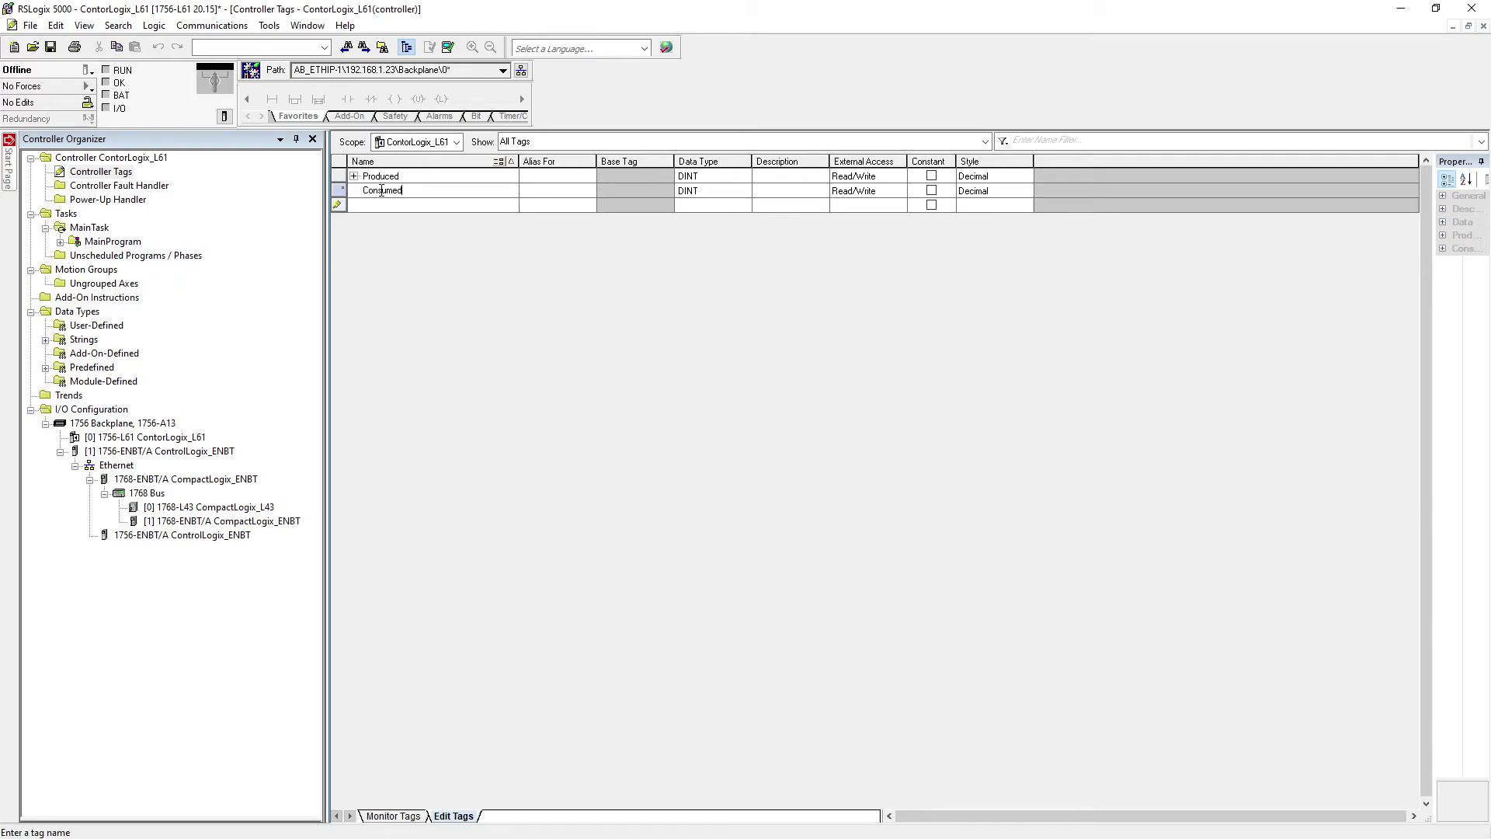
click(388, 207)
right_click(387, 176)
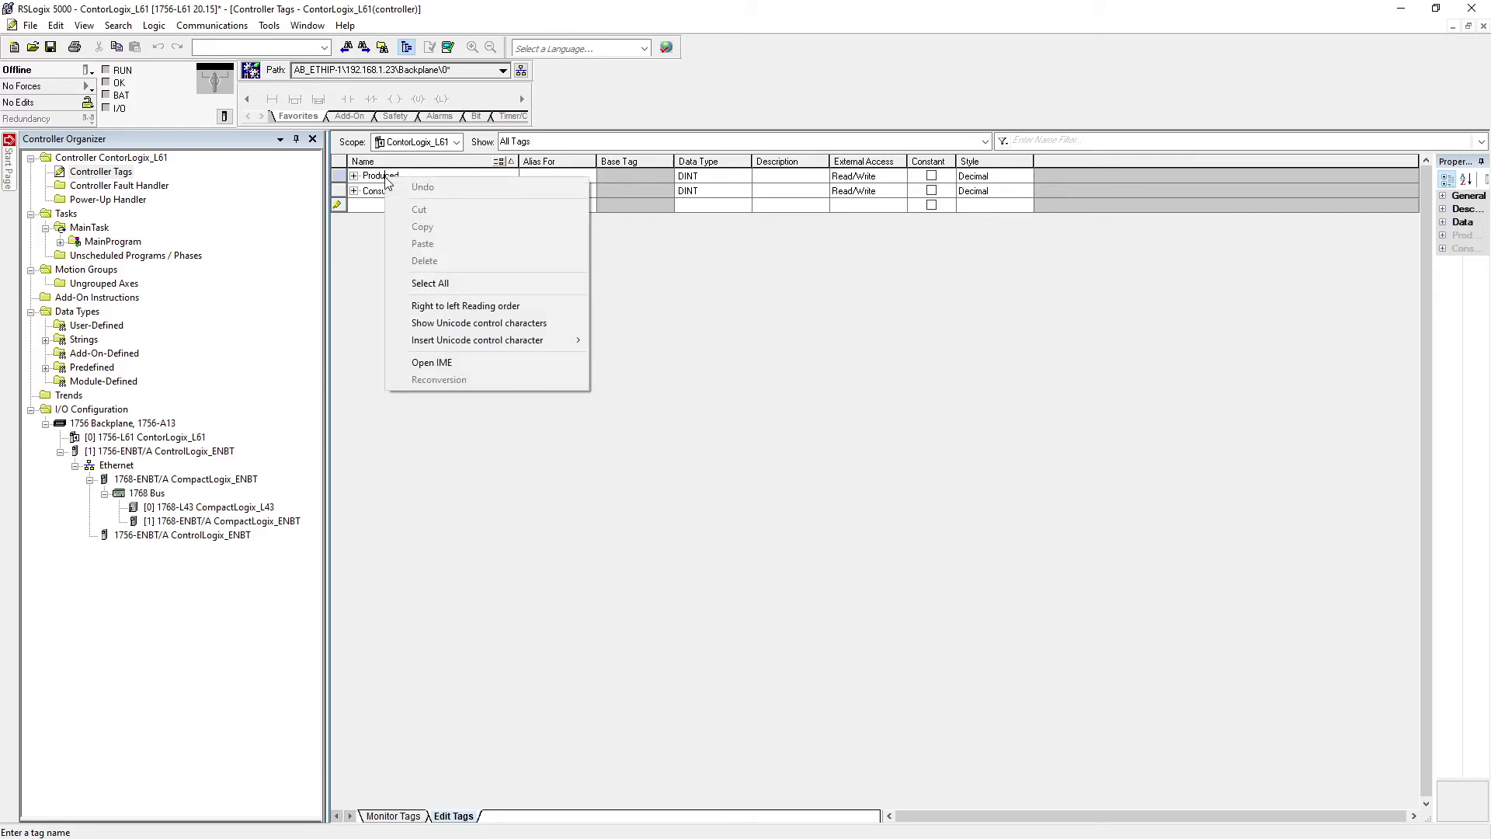
click(367, 260)
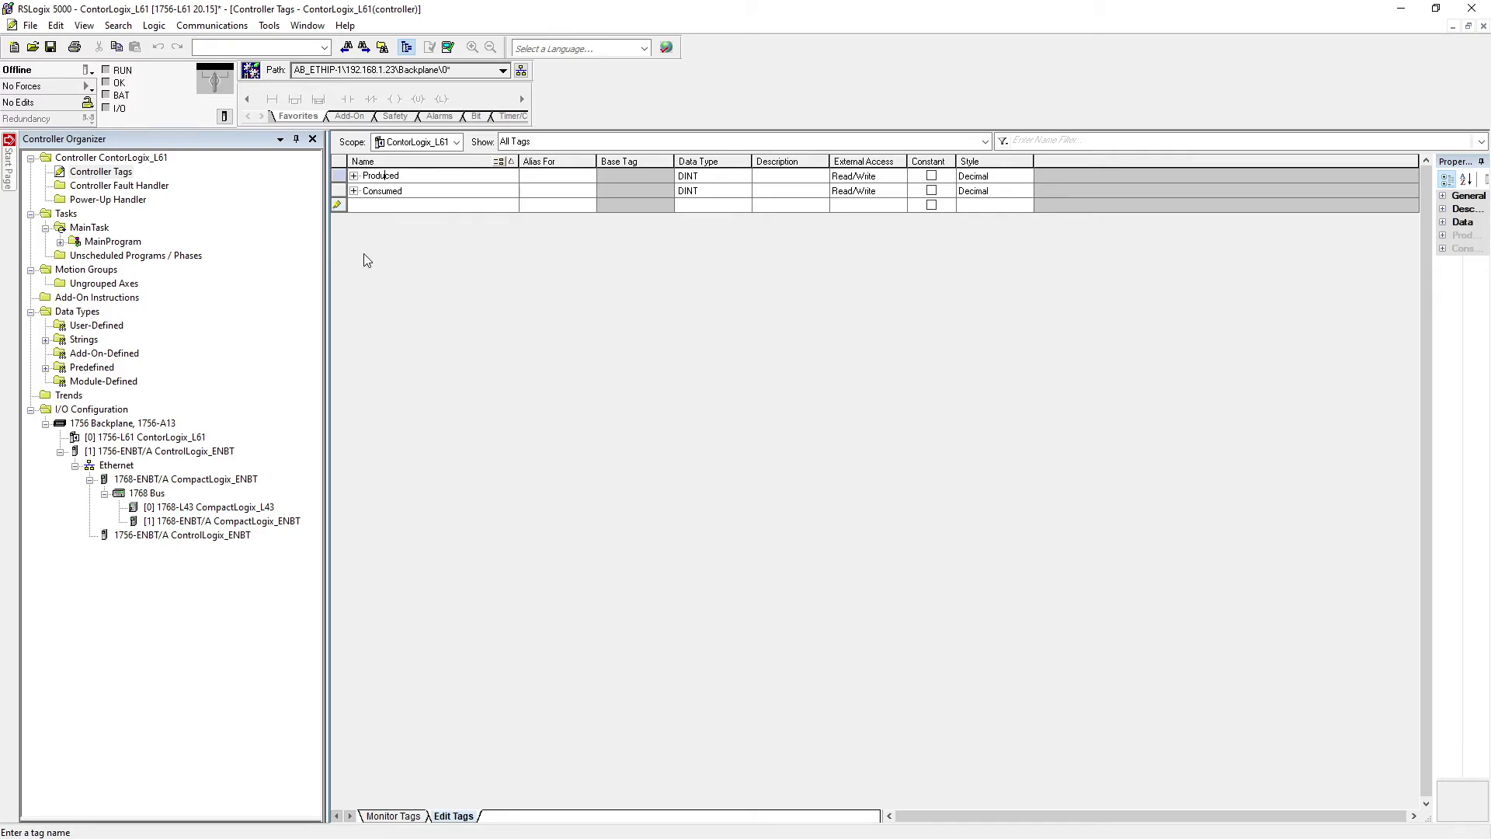
Set the type of the Produced tag in the ContorLogix_L61 project to Produced and accept its default connection settings.
right_click(384, 176)
click(405, 218)
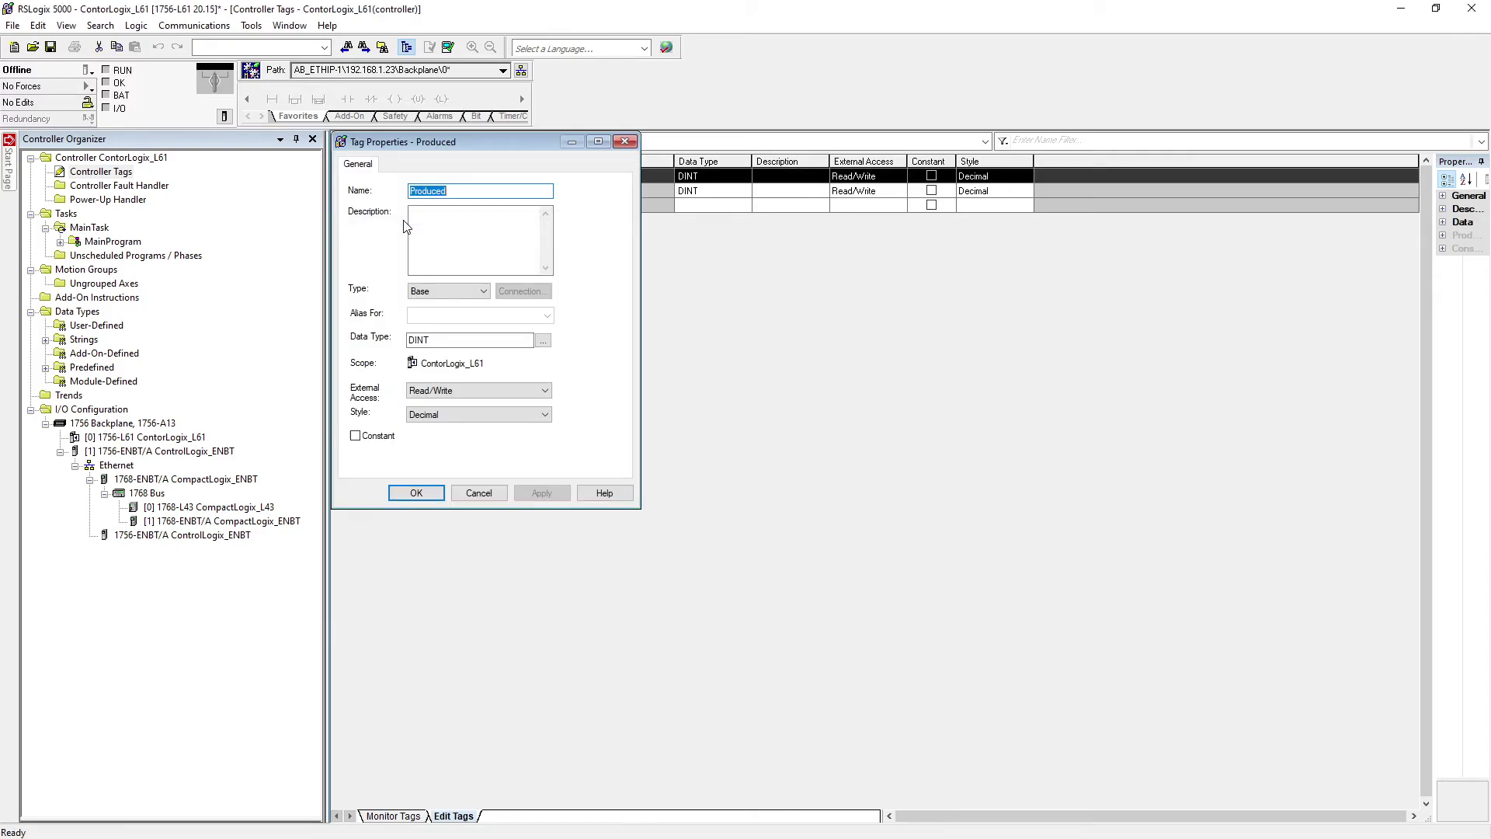
click(467, 291)
click(435, 321)
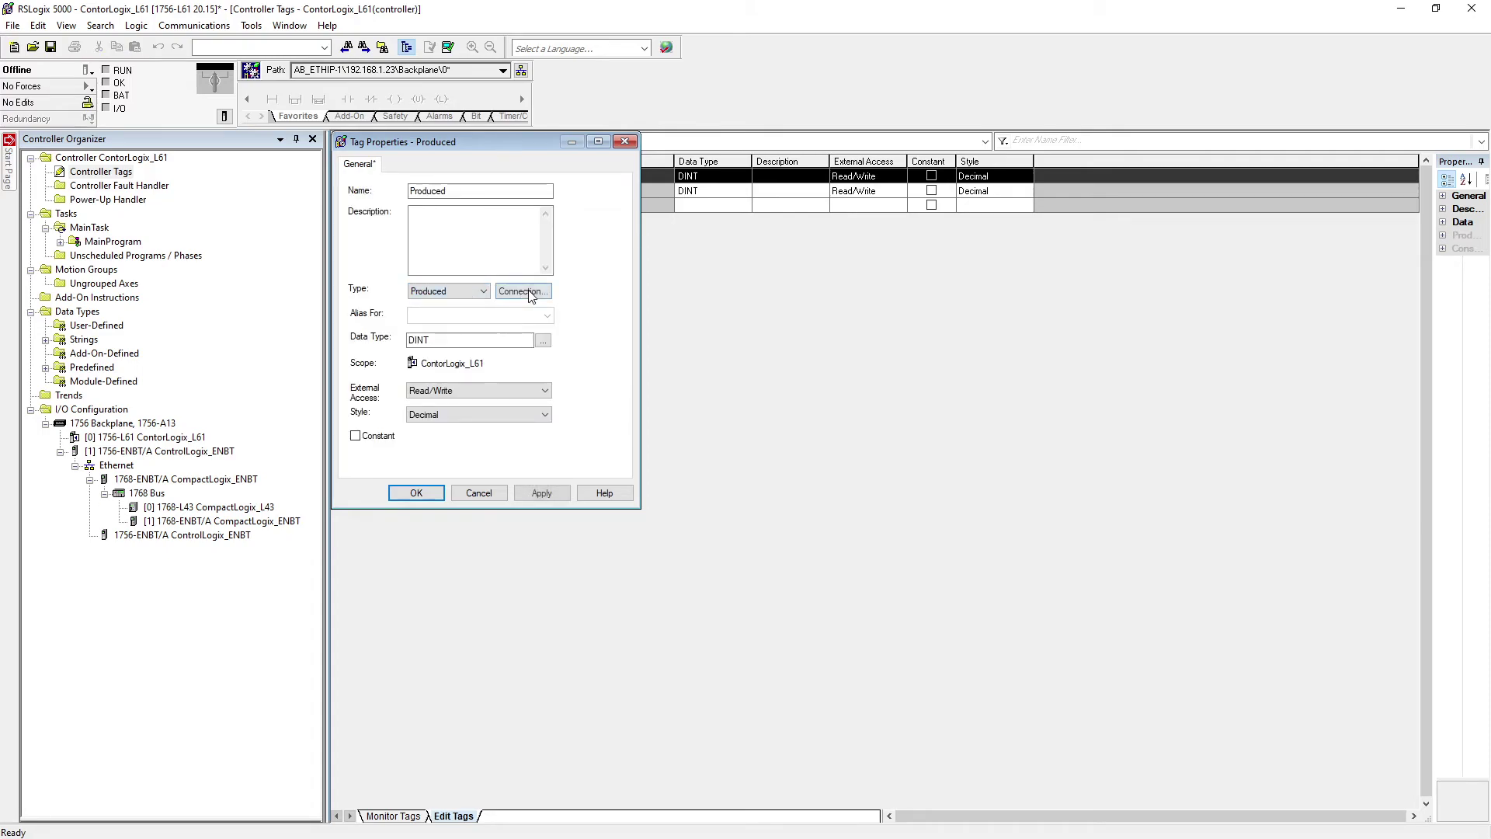
click(533, 292)
click(778, 505)
click(416, 494)
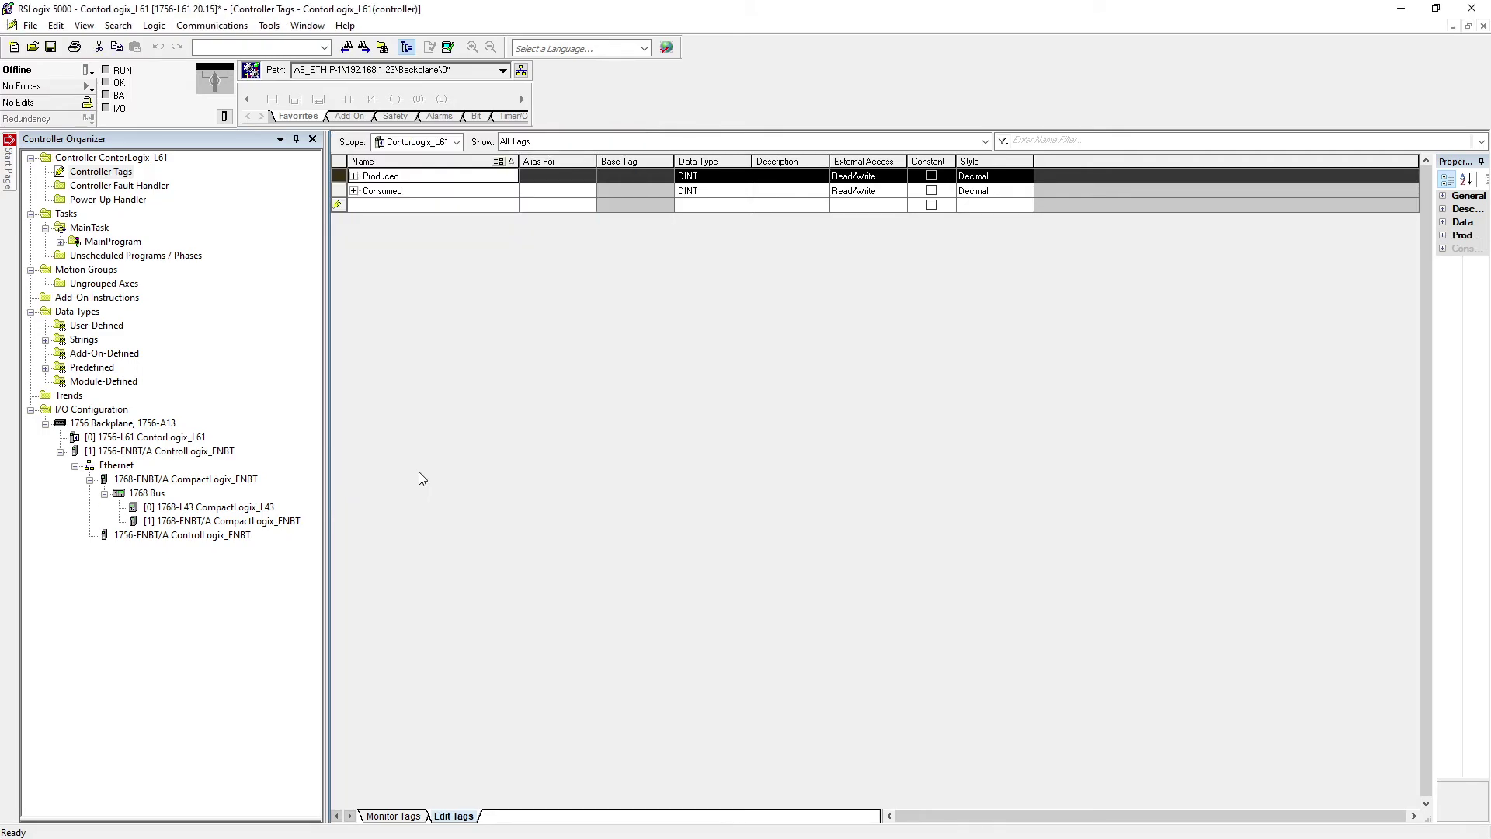
Set the type of the Consumed tag to Consumed, with CompactLogix_L43 as producer and Produced as remote data.
right_click(337, 193)
click(374, 237)
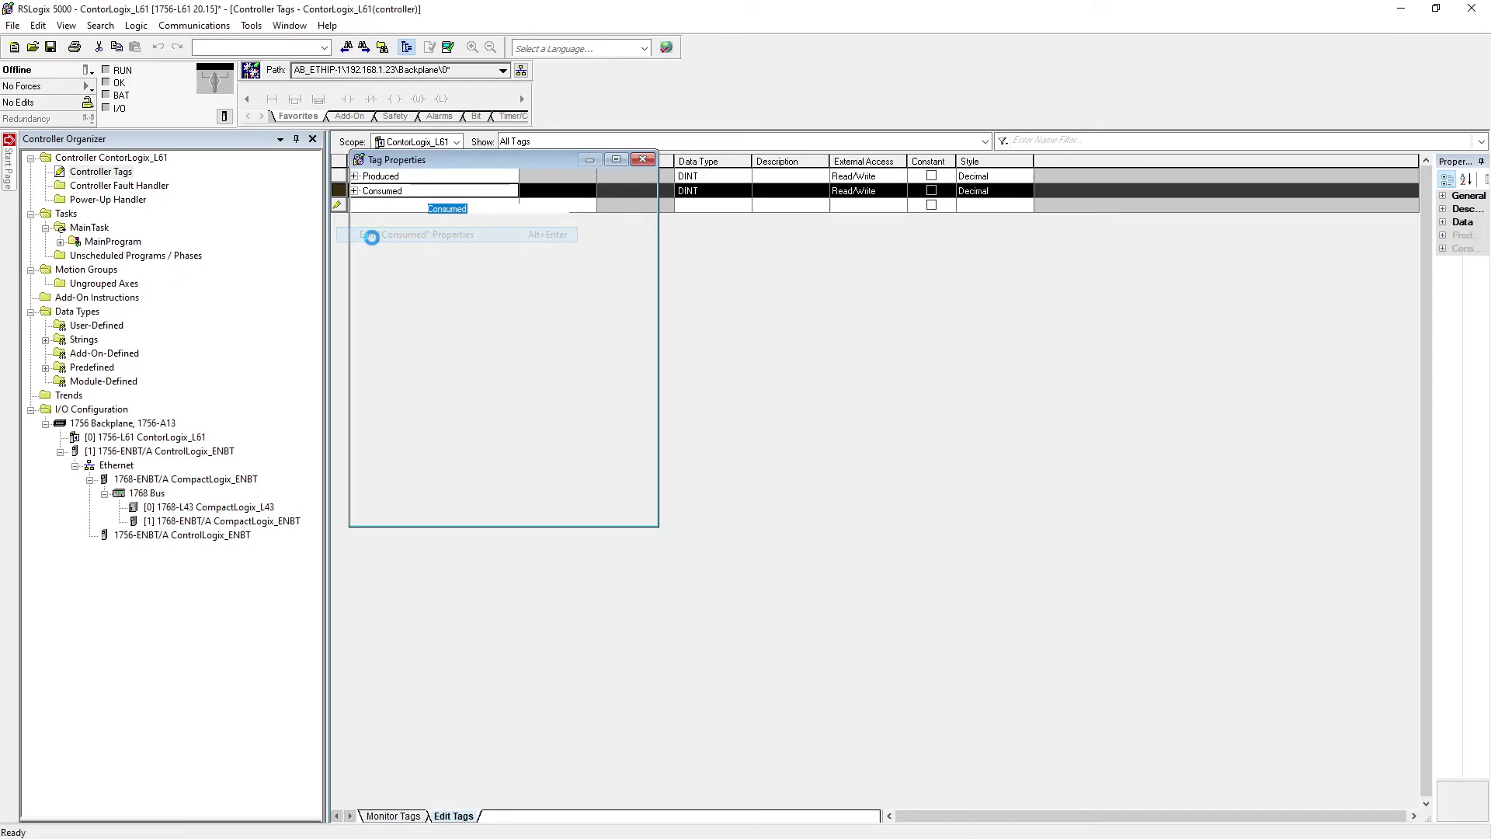
click(474, 310)
click(447, 354)
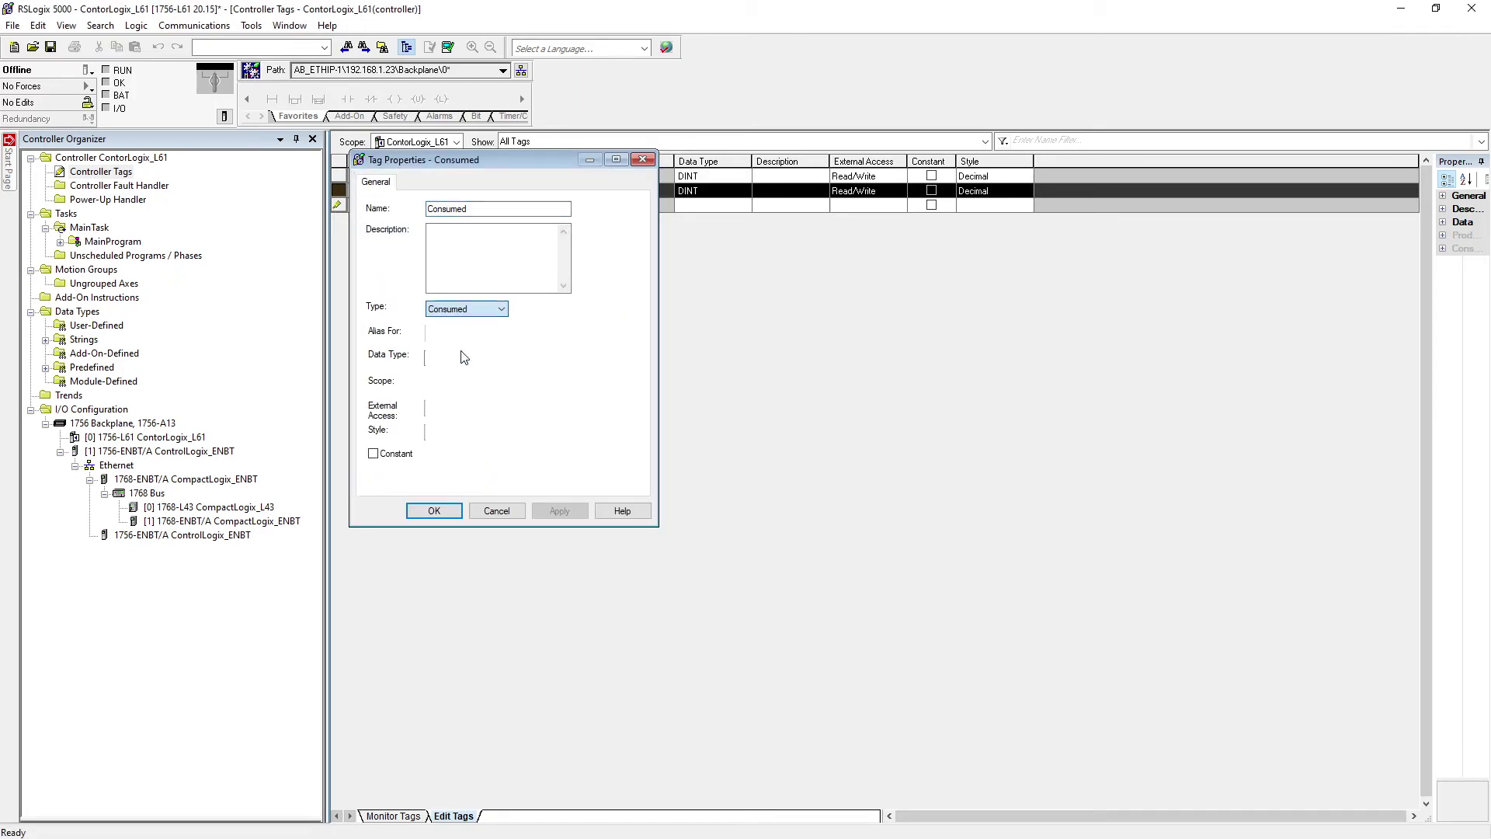
click(541, 309)
click(660, 360)
click(662, 381)
click(662, 384)
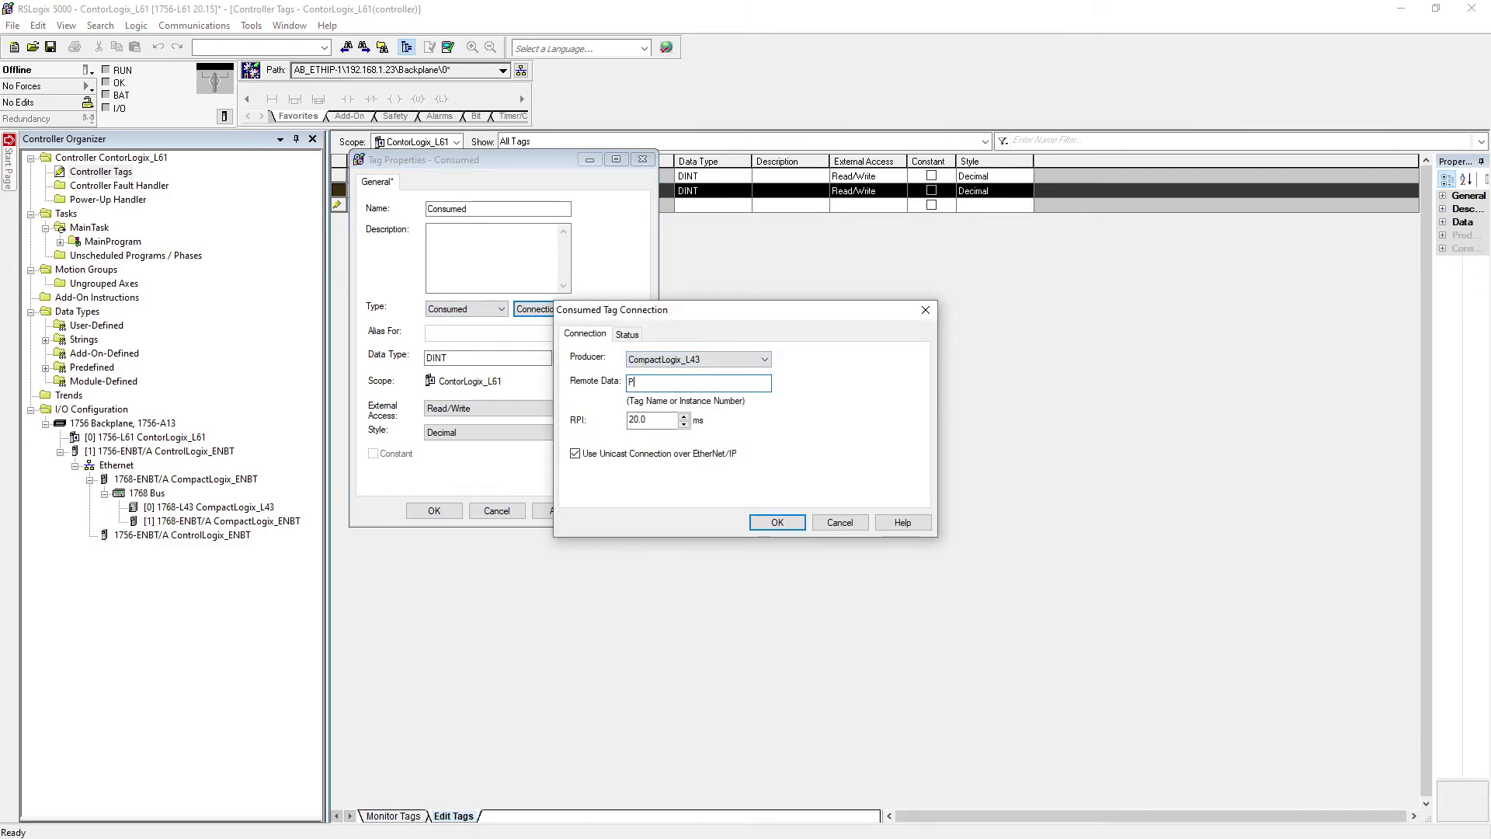
text(Produced)
click(776, 523)
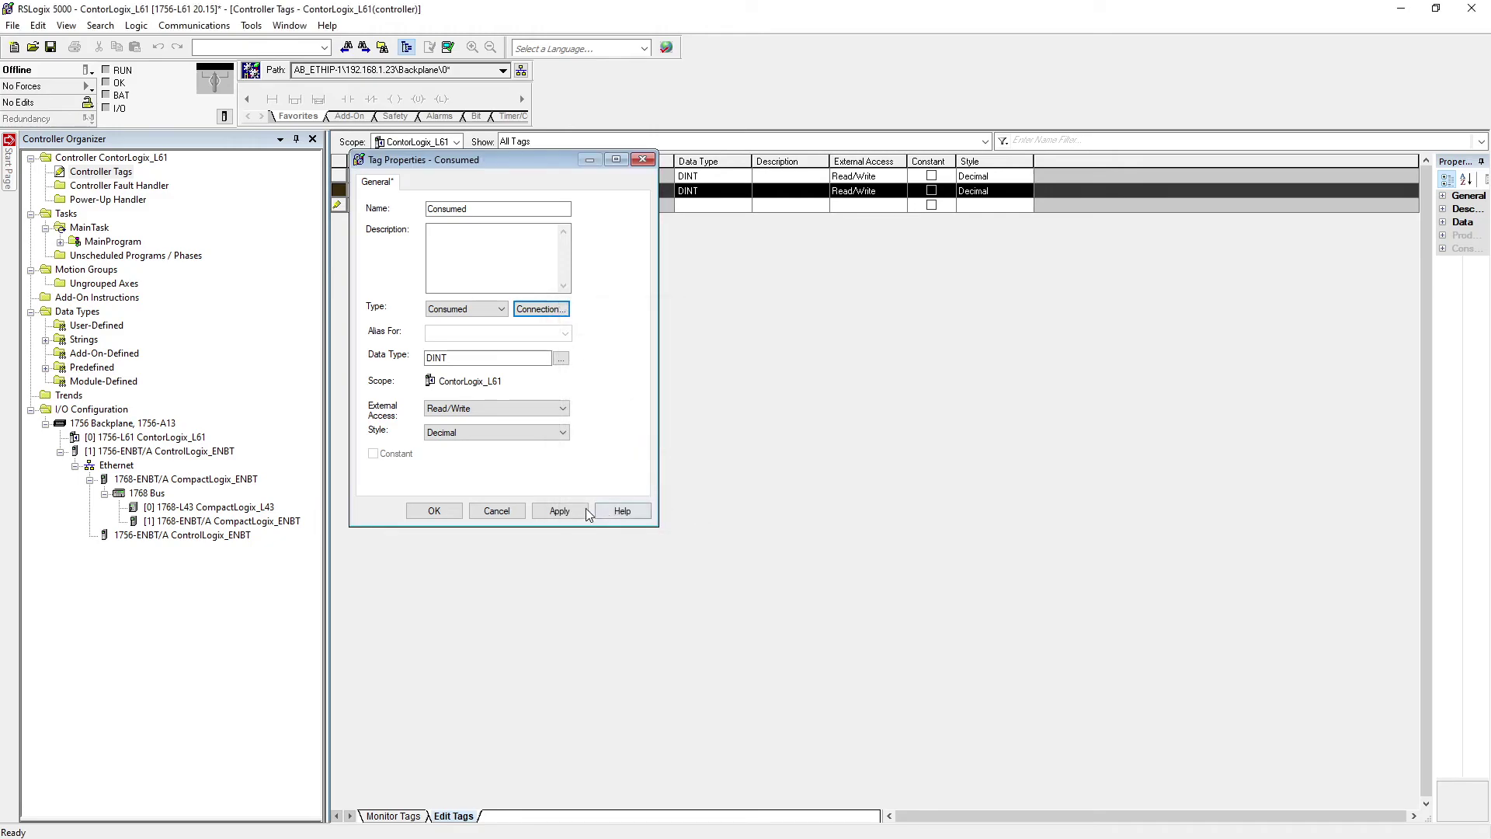
click(450, 511)
Download the ContorLogix_L61 project with its Produced and Consumed tags to the controller and return it to Remote Run.
click(86, 70)
click(125, 118)
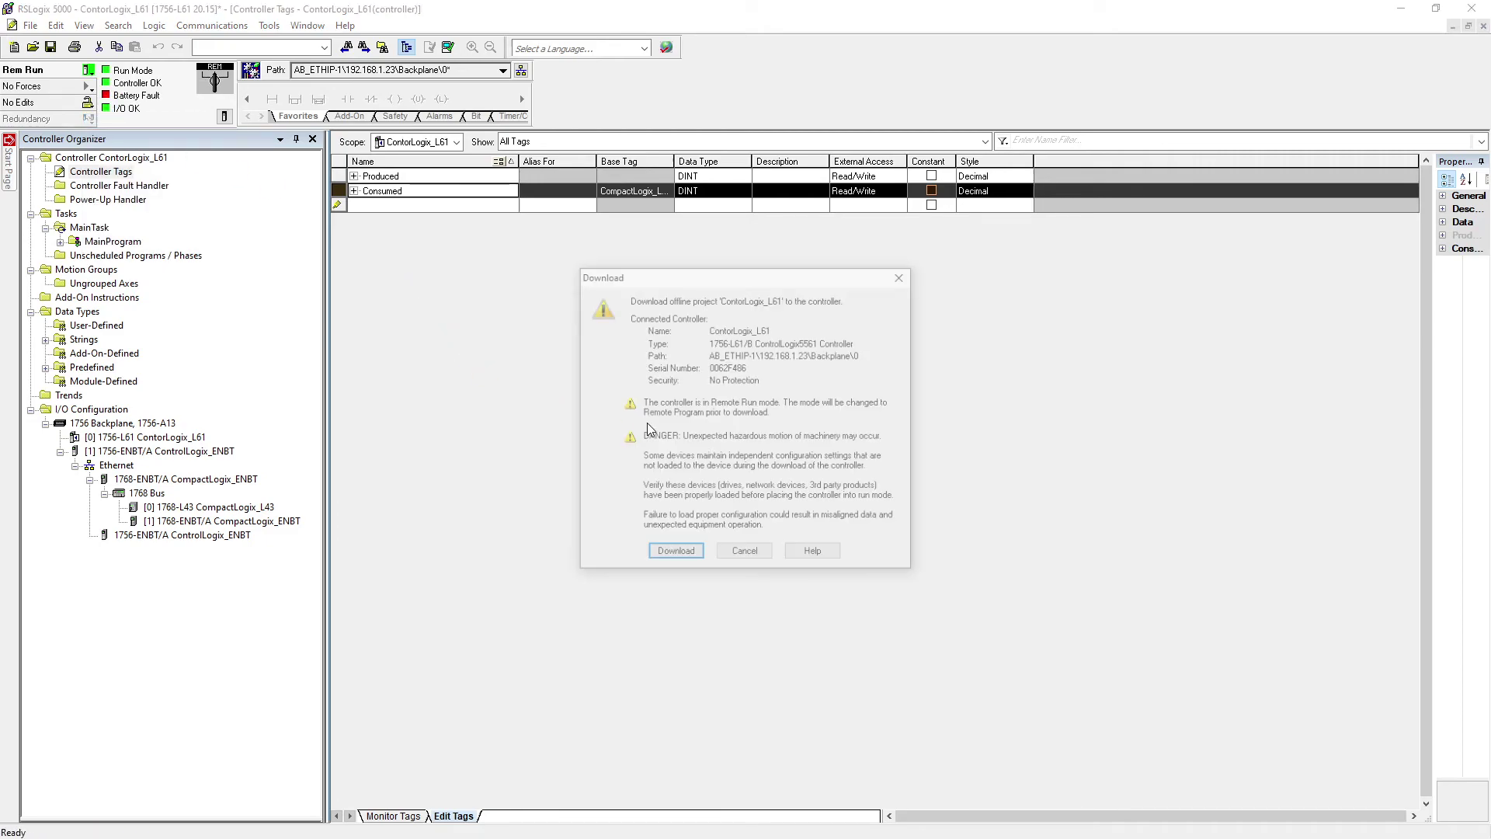
click(674, 553)
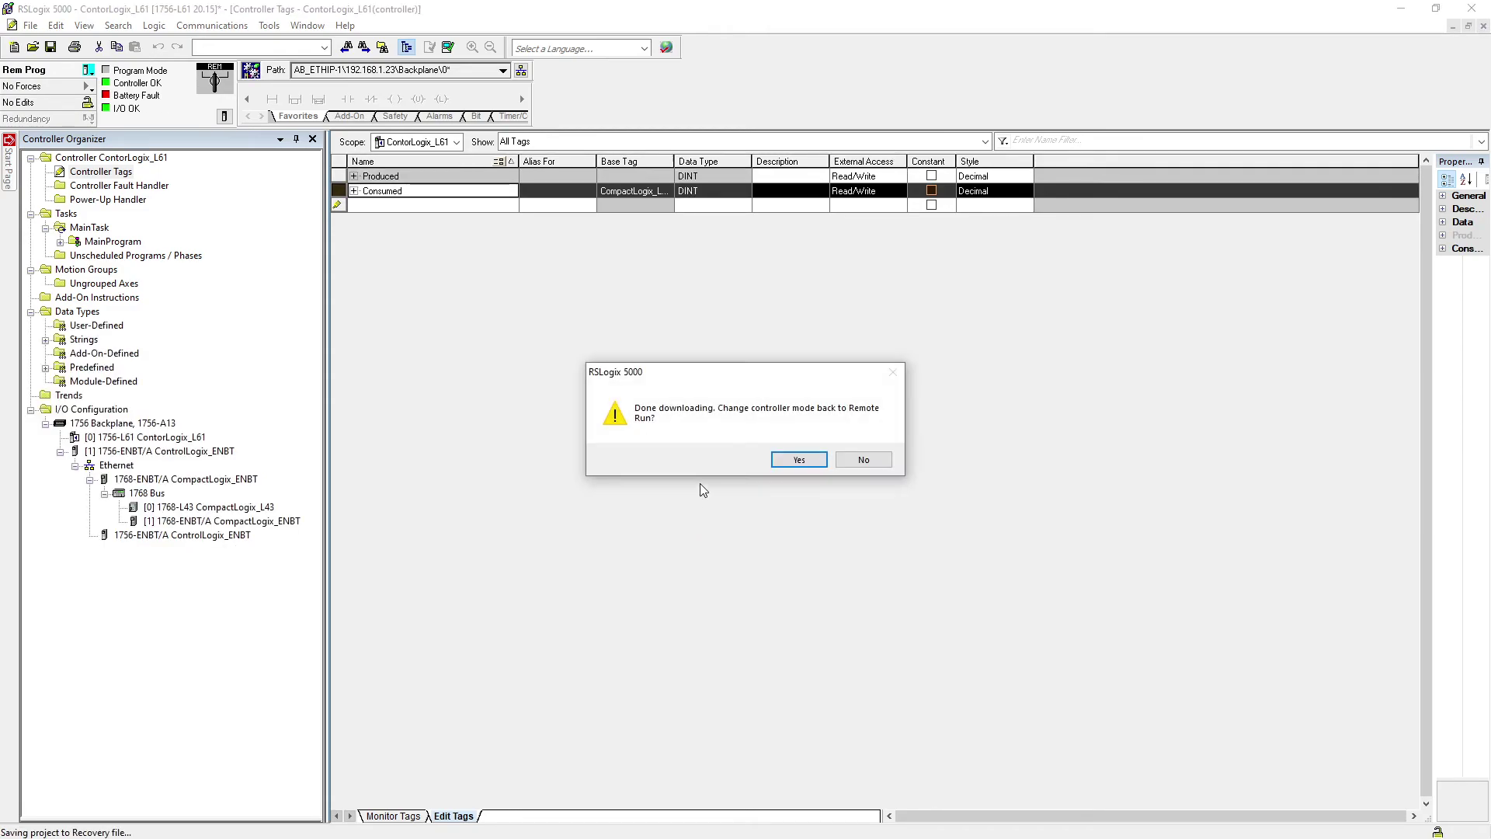
click(777, 456)
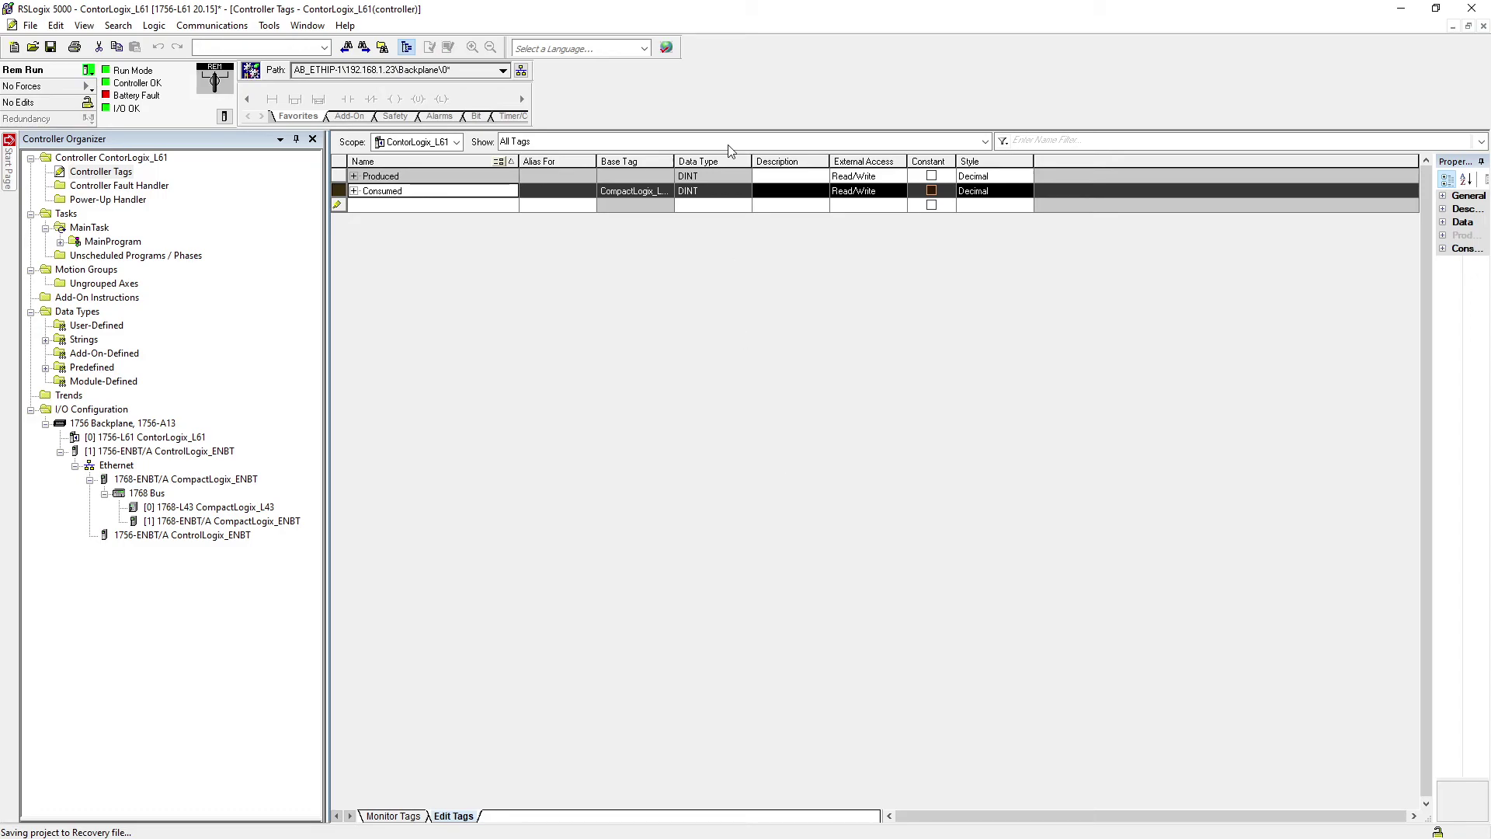
Show both projects' tag values with one window above the other, and set the CompactLogix_L43 Produced tag to 150.
drag(765, 23, 733, 454)
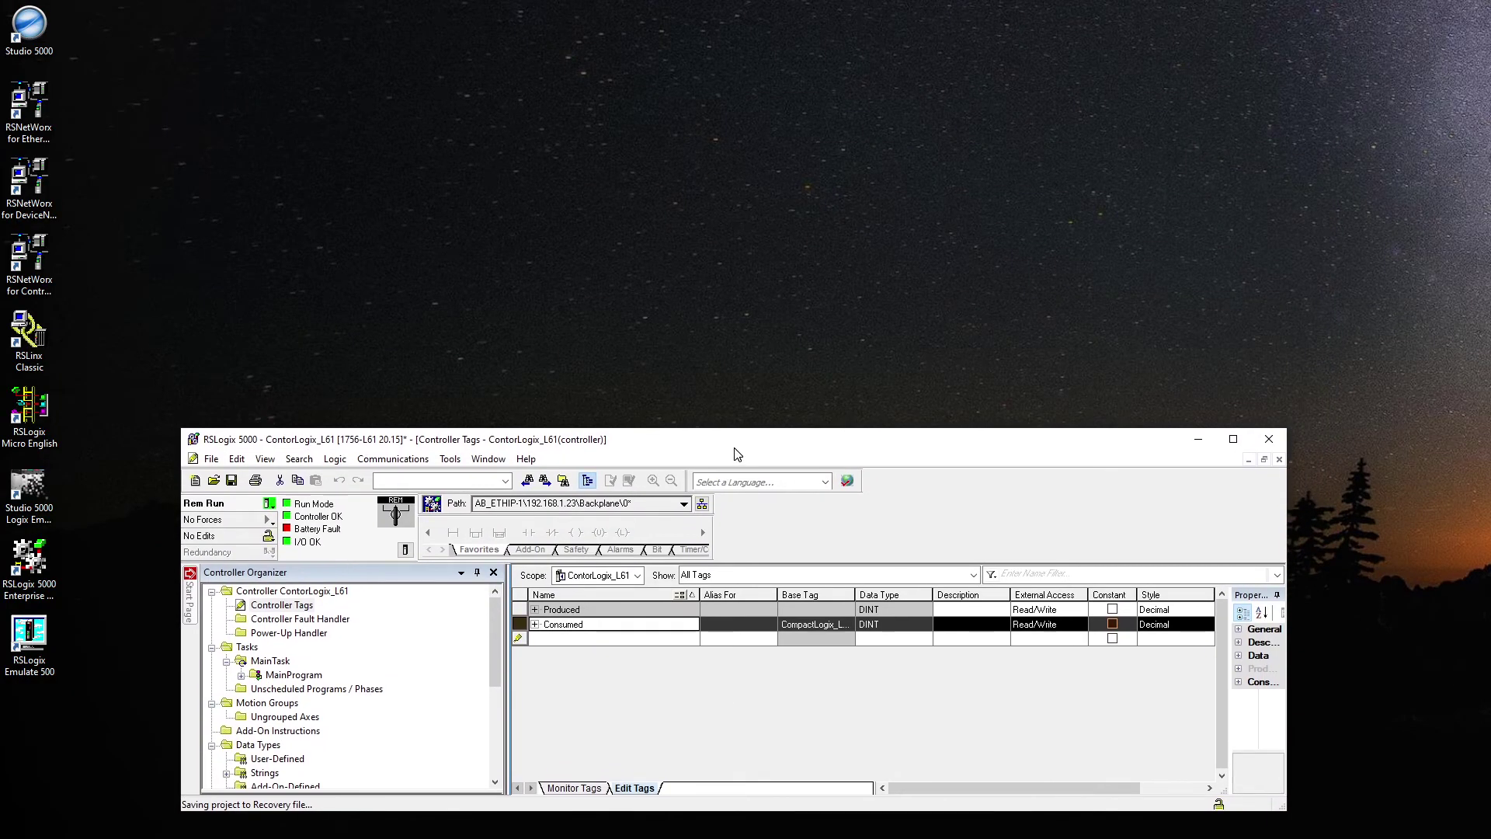
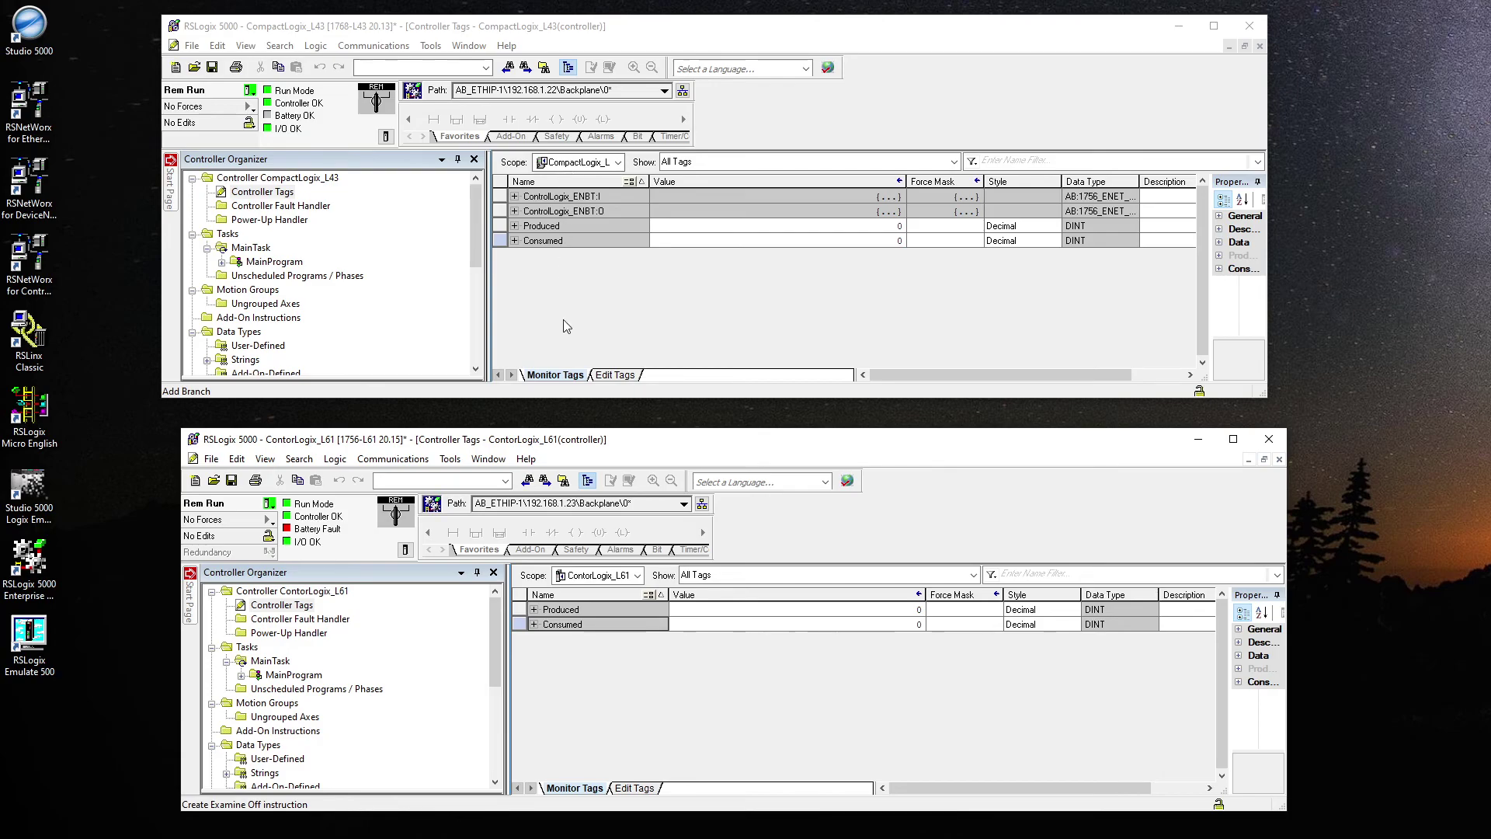
click(888, 226)
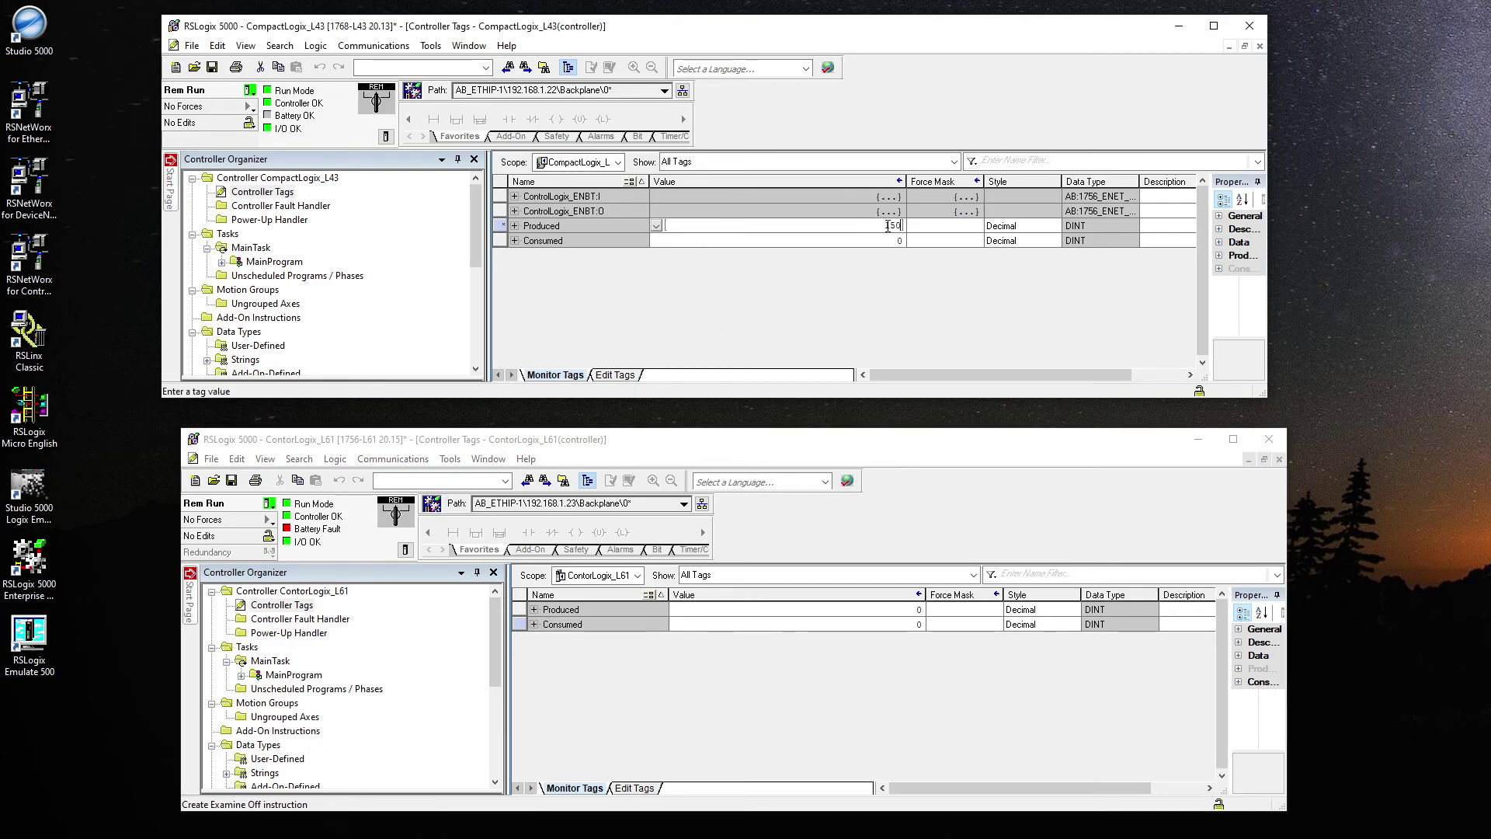
key(Return)
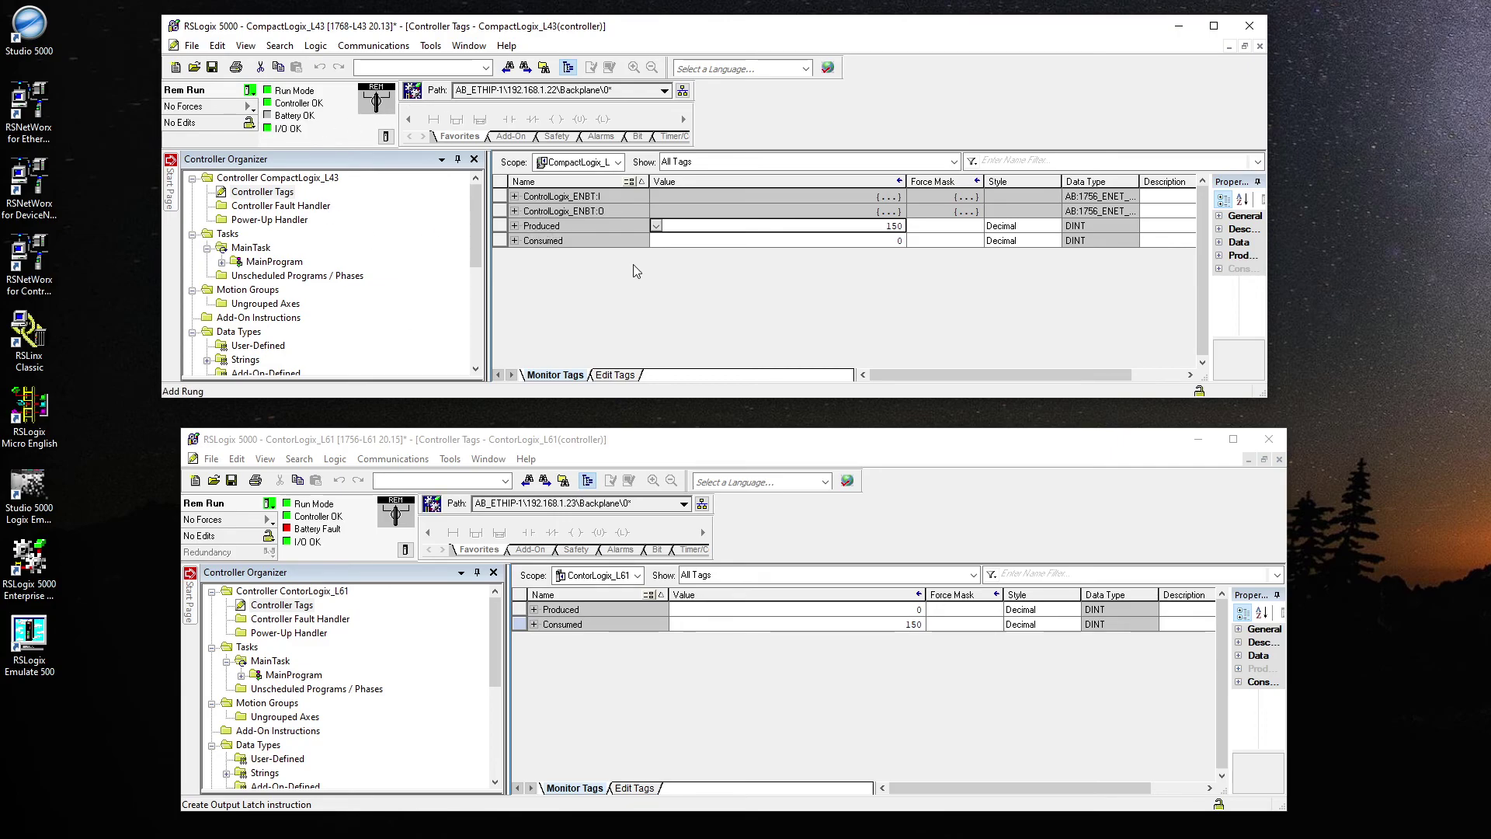
Check the Consumed tag's value in ContorLogix_L61 and reset the Produced tag in CompactLogix_L43 to 0.
click(913, 624)
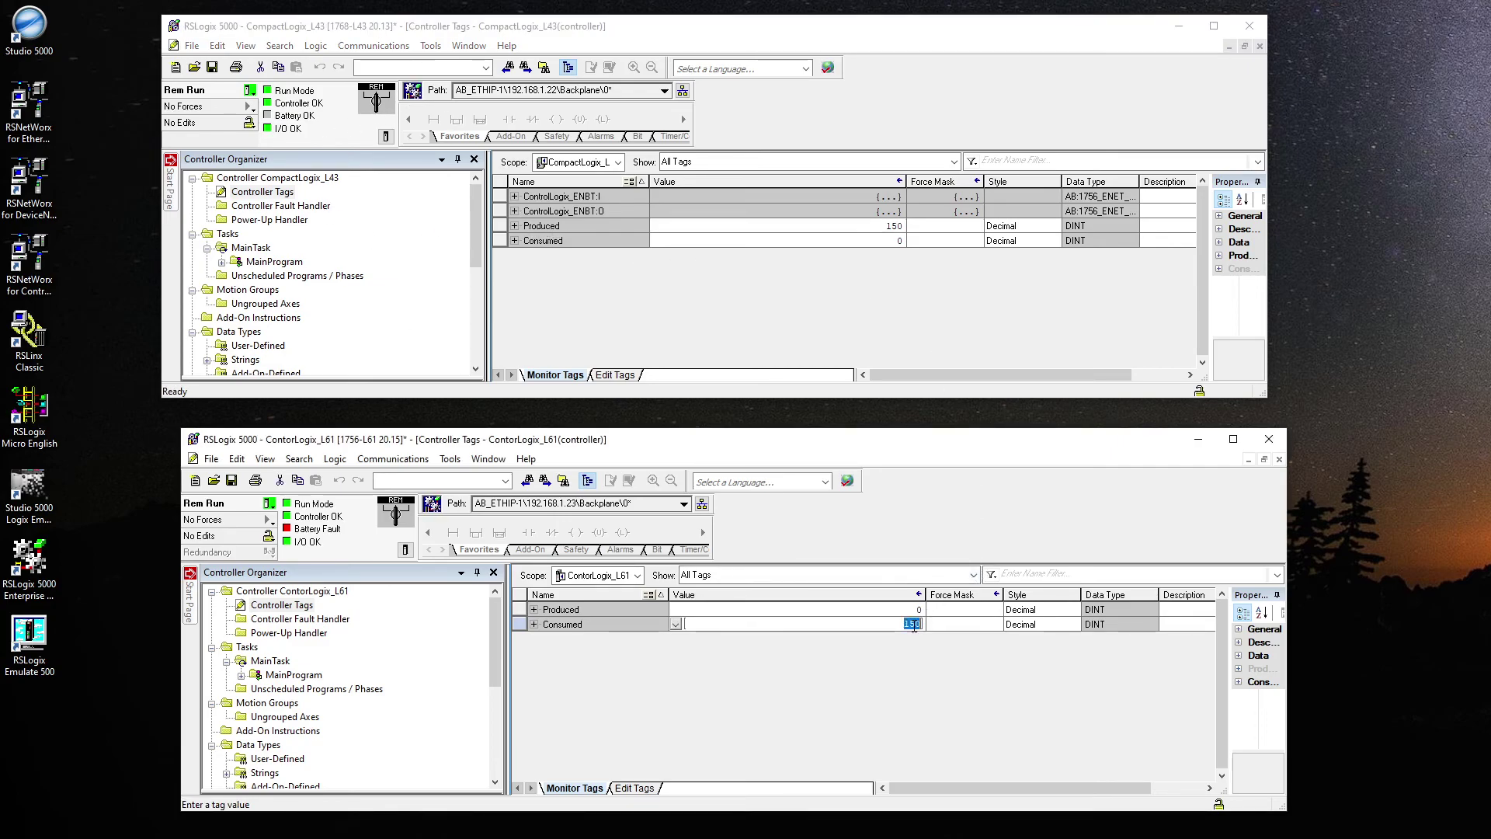
key(Return)
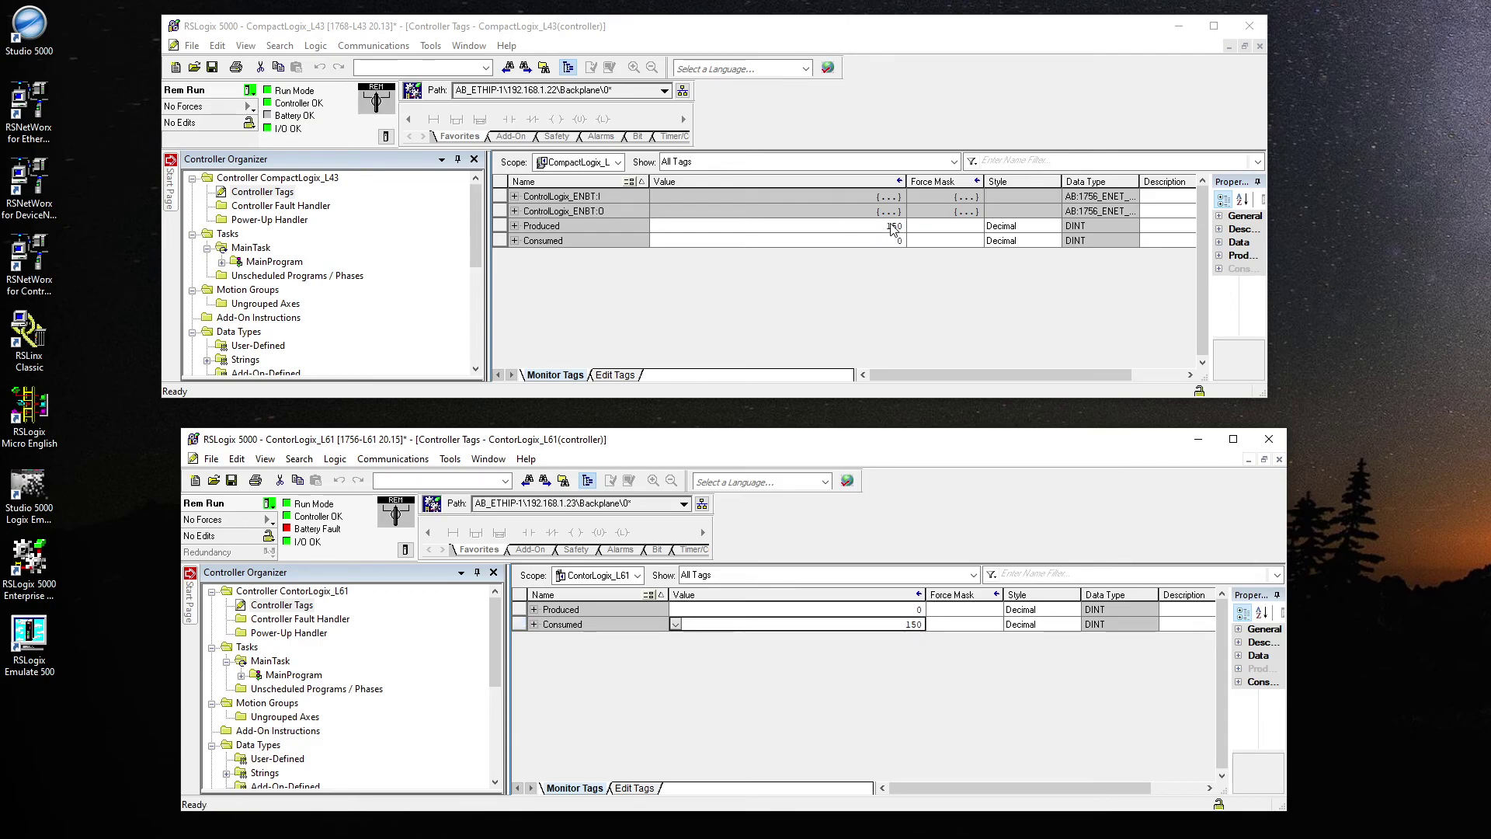
click(892, 231)
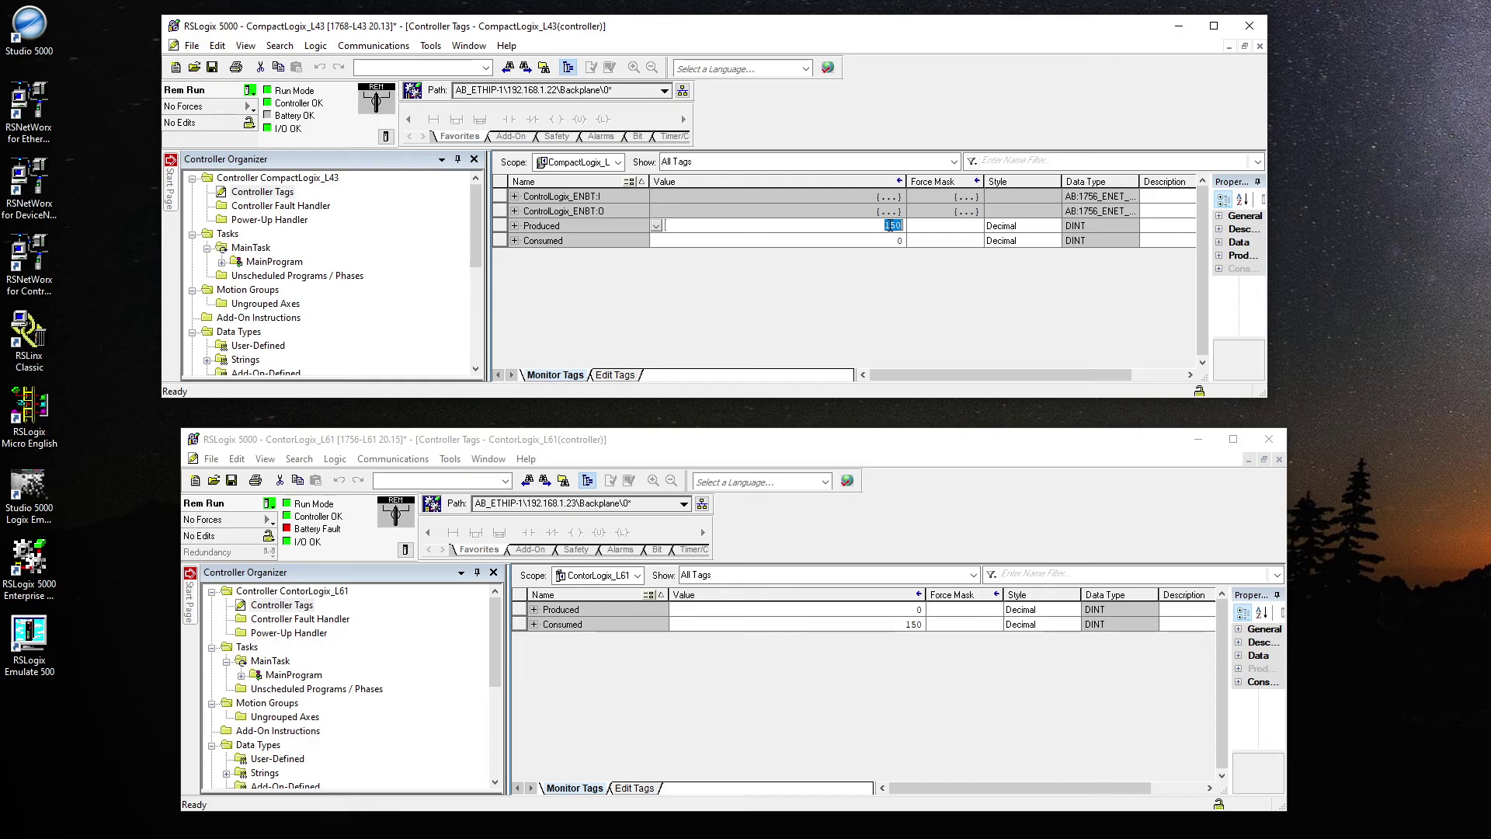
Set the Produced tag in ContorLogix_L61 to 160 and check the Consumed tag's value in CompactLogix_L43.
click(909, 611)
text(1)
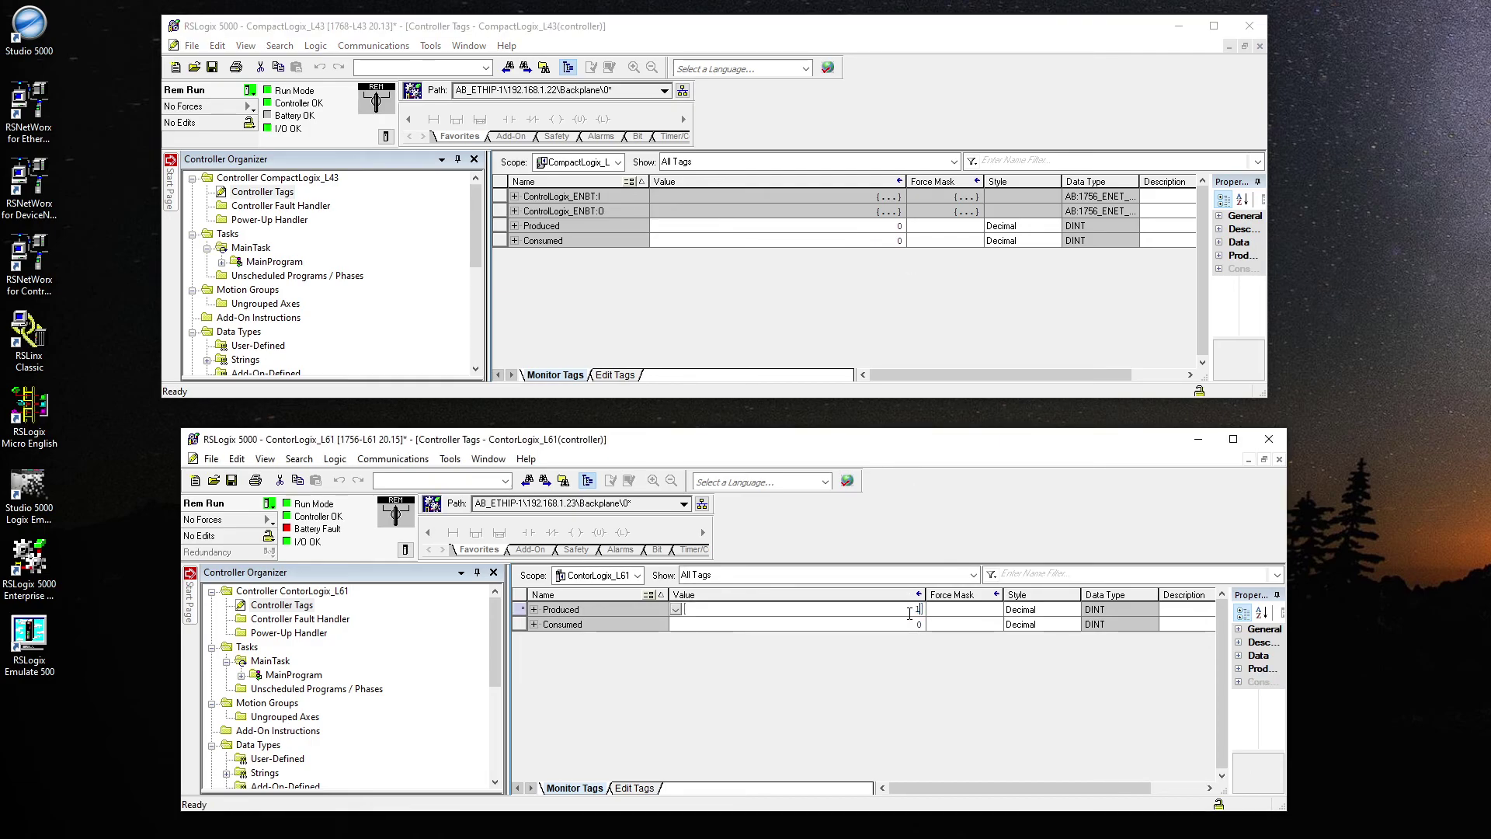
text(60)
key(Return)
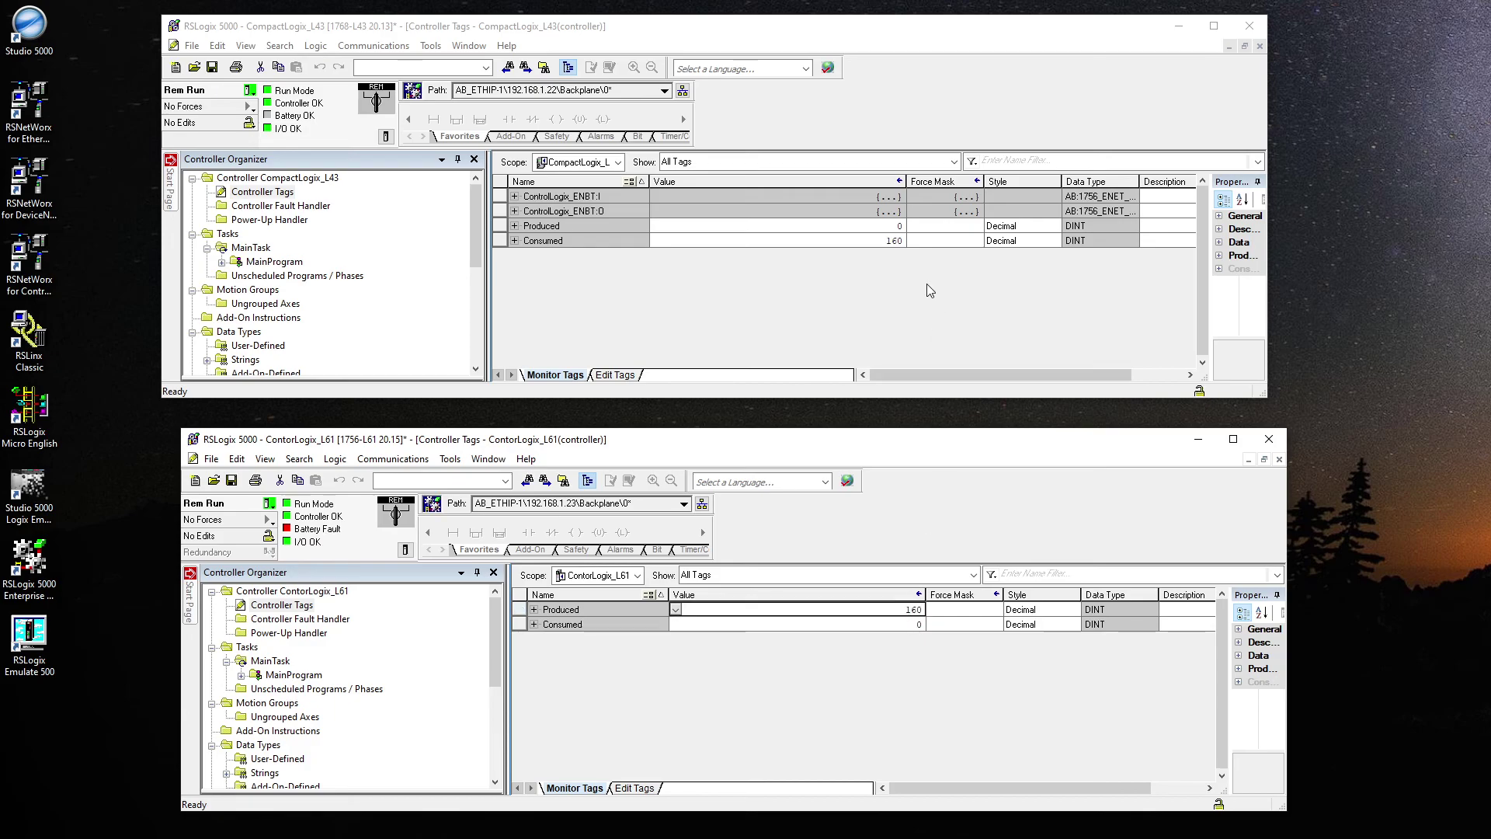
click(892, 241)
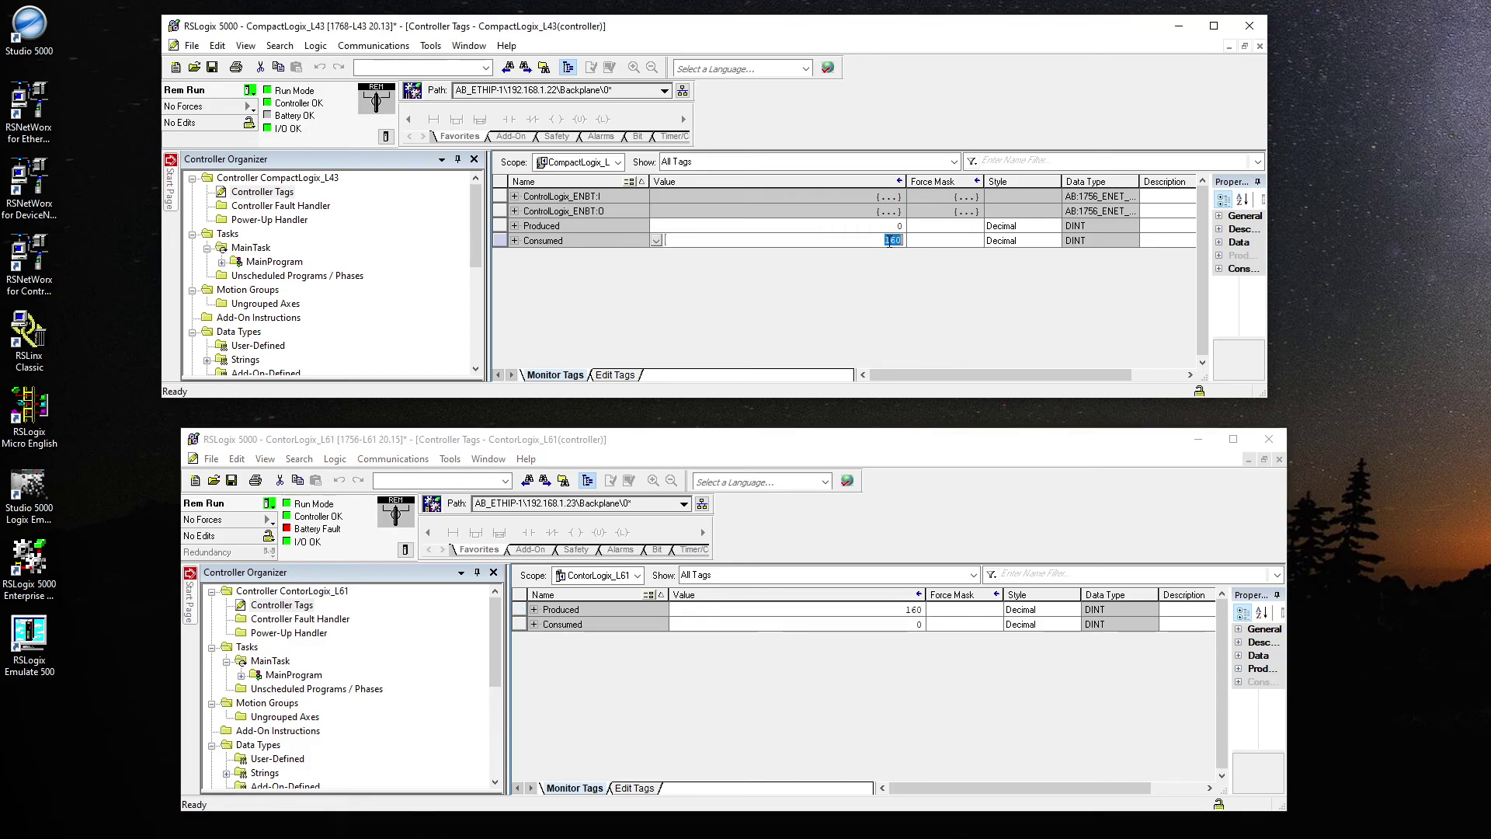
click(890, 242)
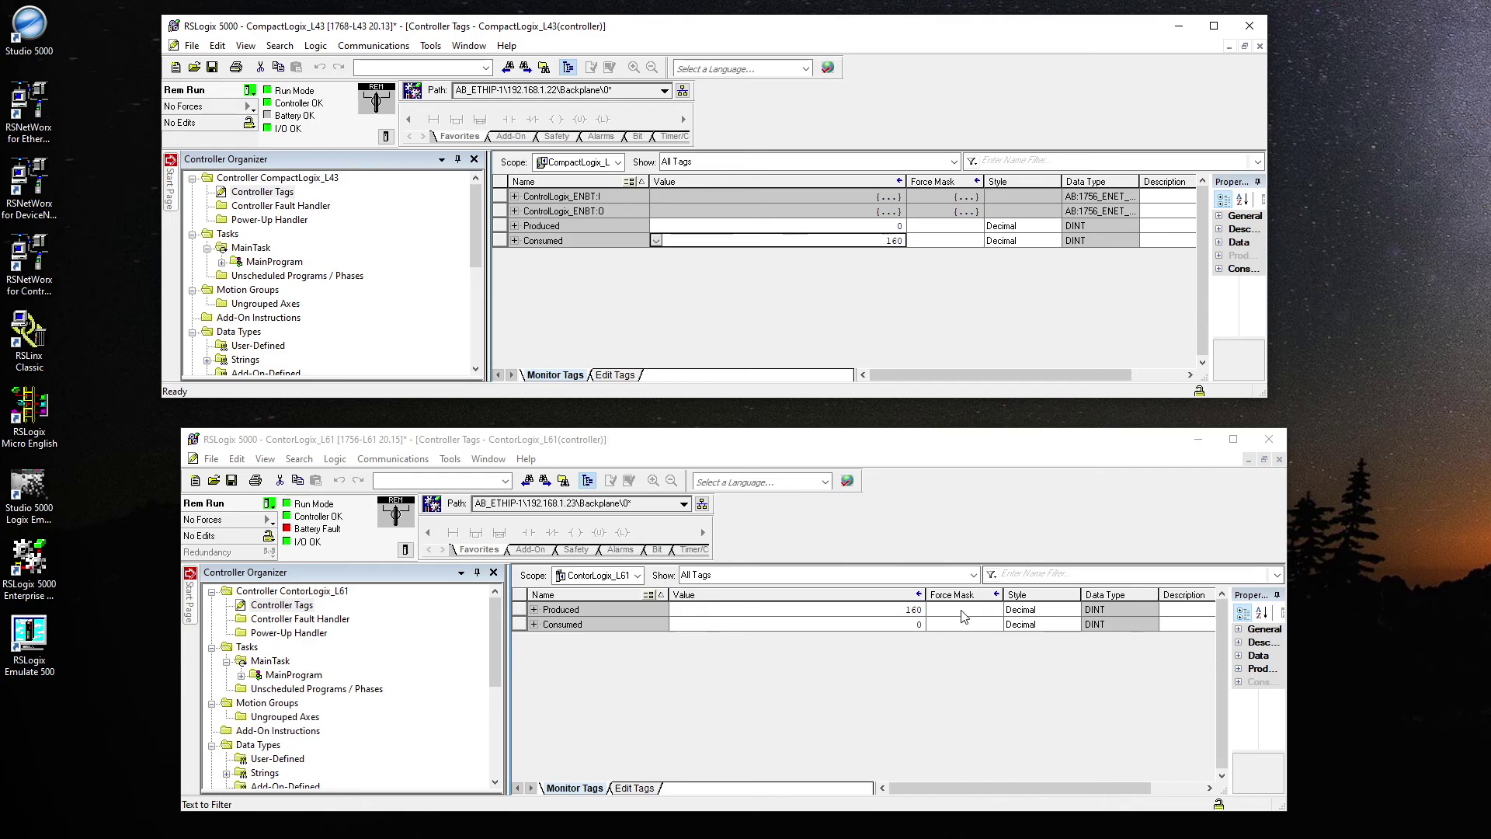
Reset the Produced tag in ContorLogix_L61 to 0.
click(915, 612)
double_click(914, 610)
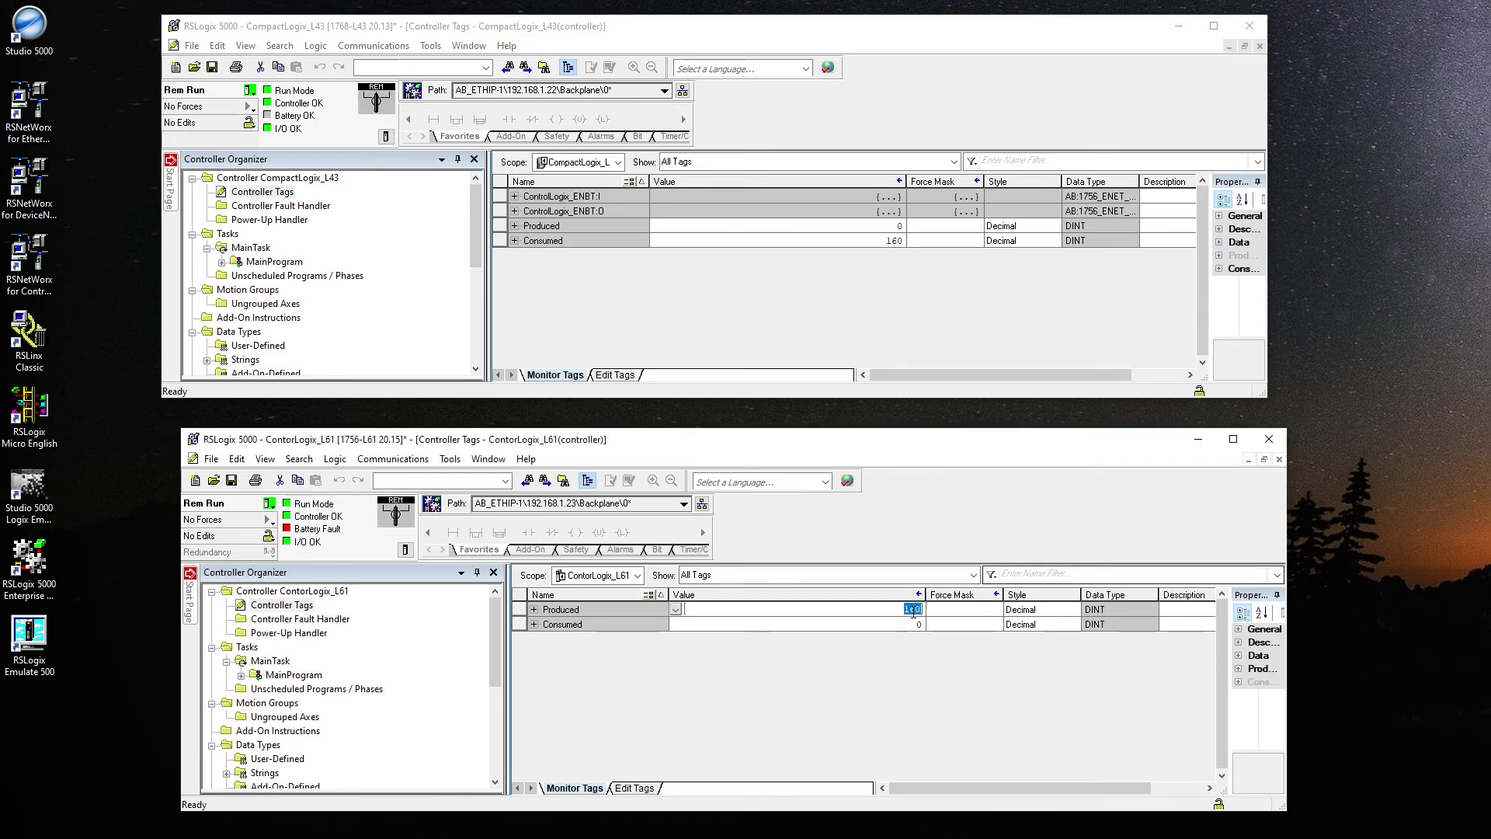
text(0)
key(Return)
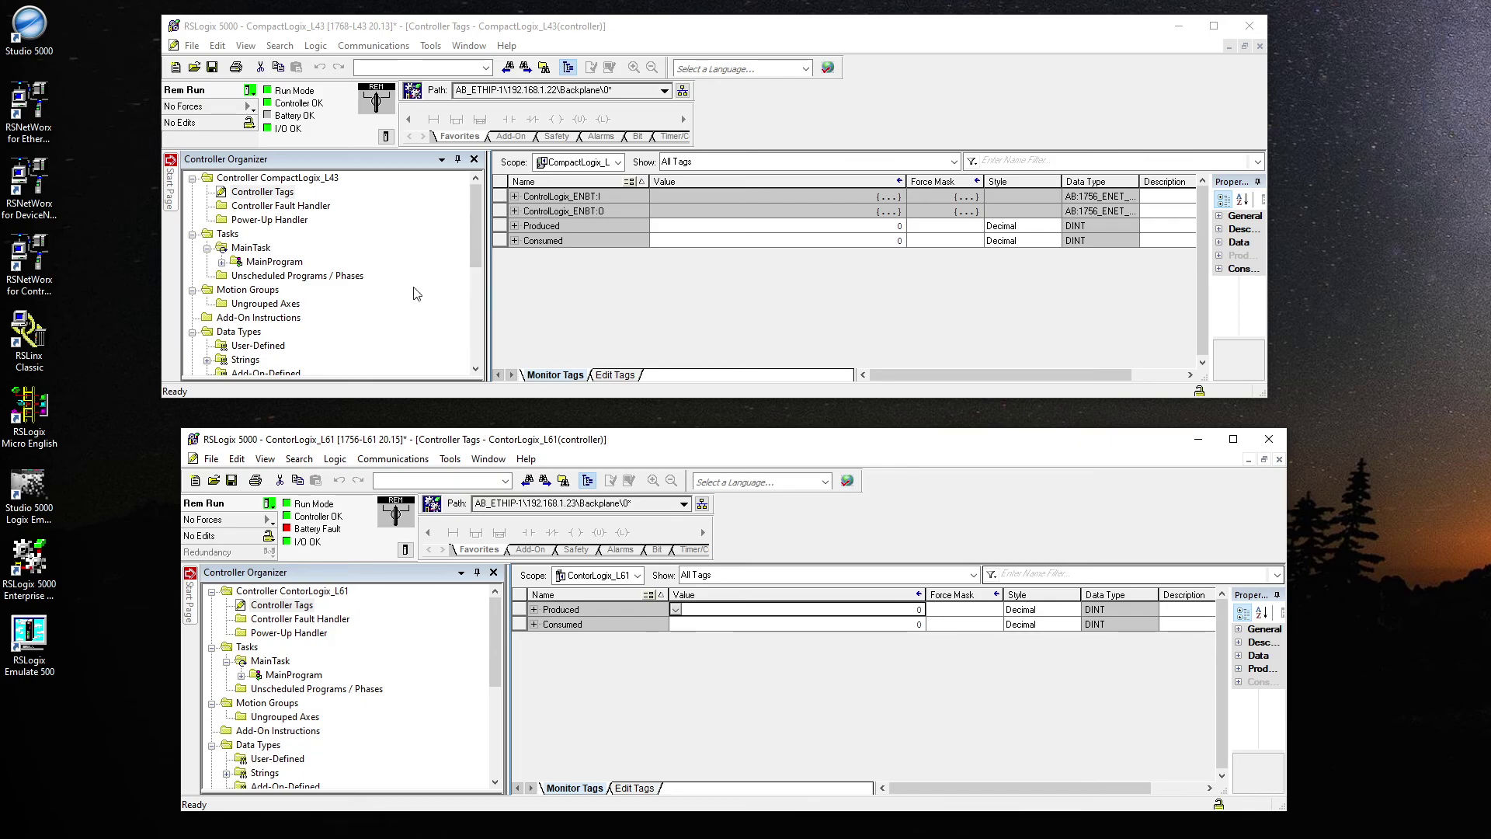
Examine the Ethernet modules and remote controllers in the I/O configuration of both projects.
scroll(417, 293, down, 8)
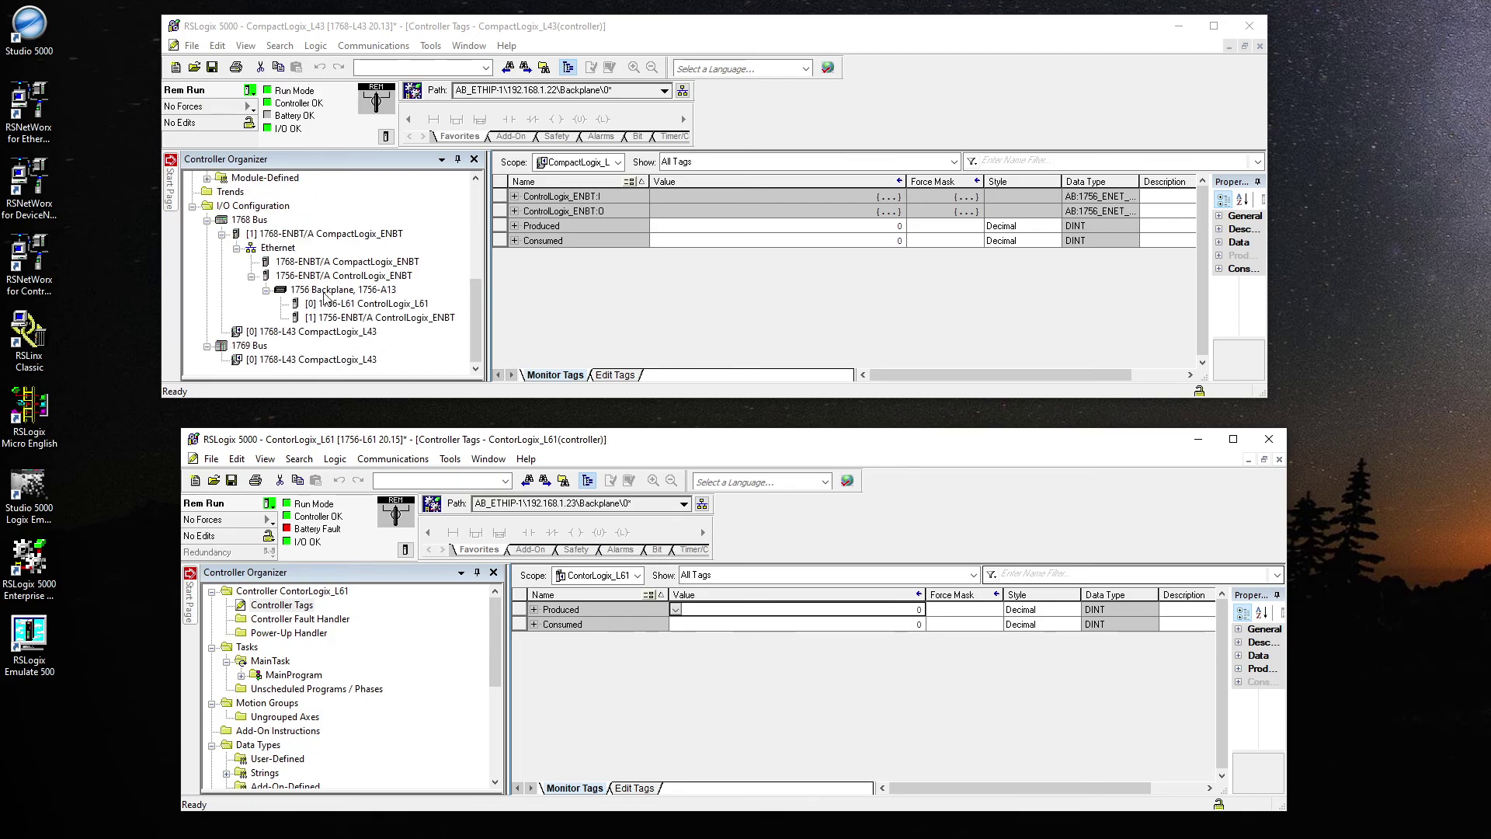
mouse_move(321, 278)
scroll(345, 641, down, 5)
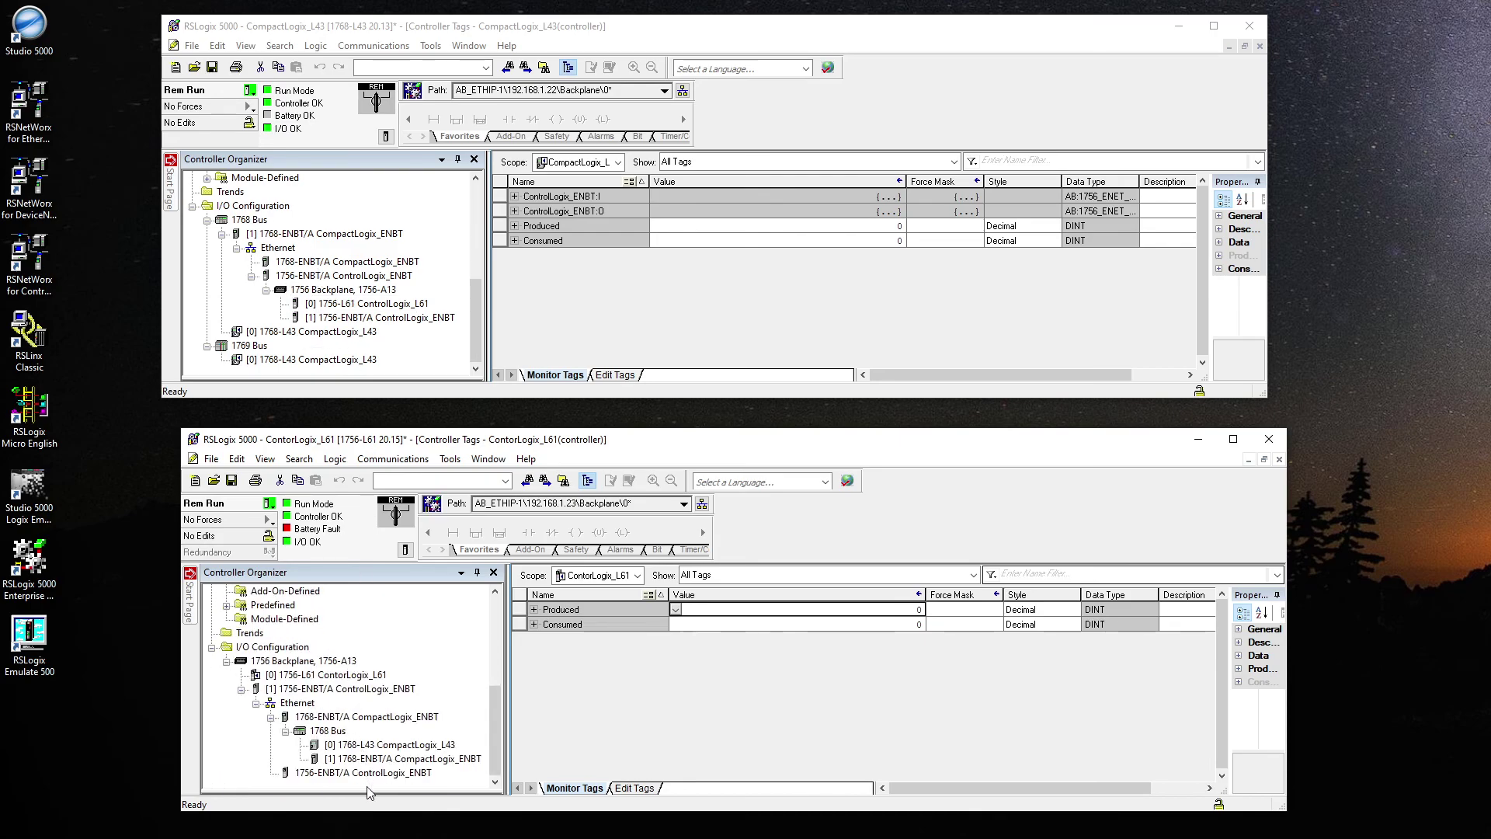
mouse_move(366, 767)
mouse_move(375, 727)
mouse_move(362, 325)
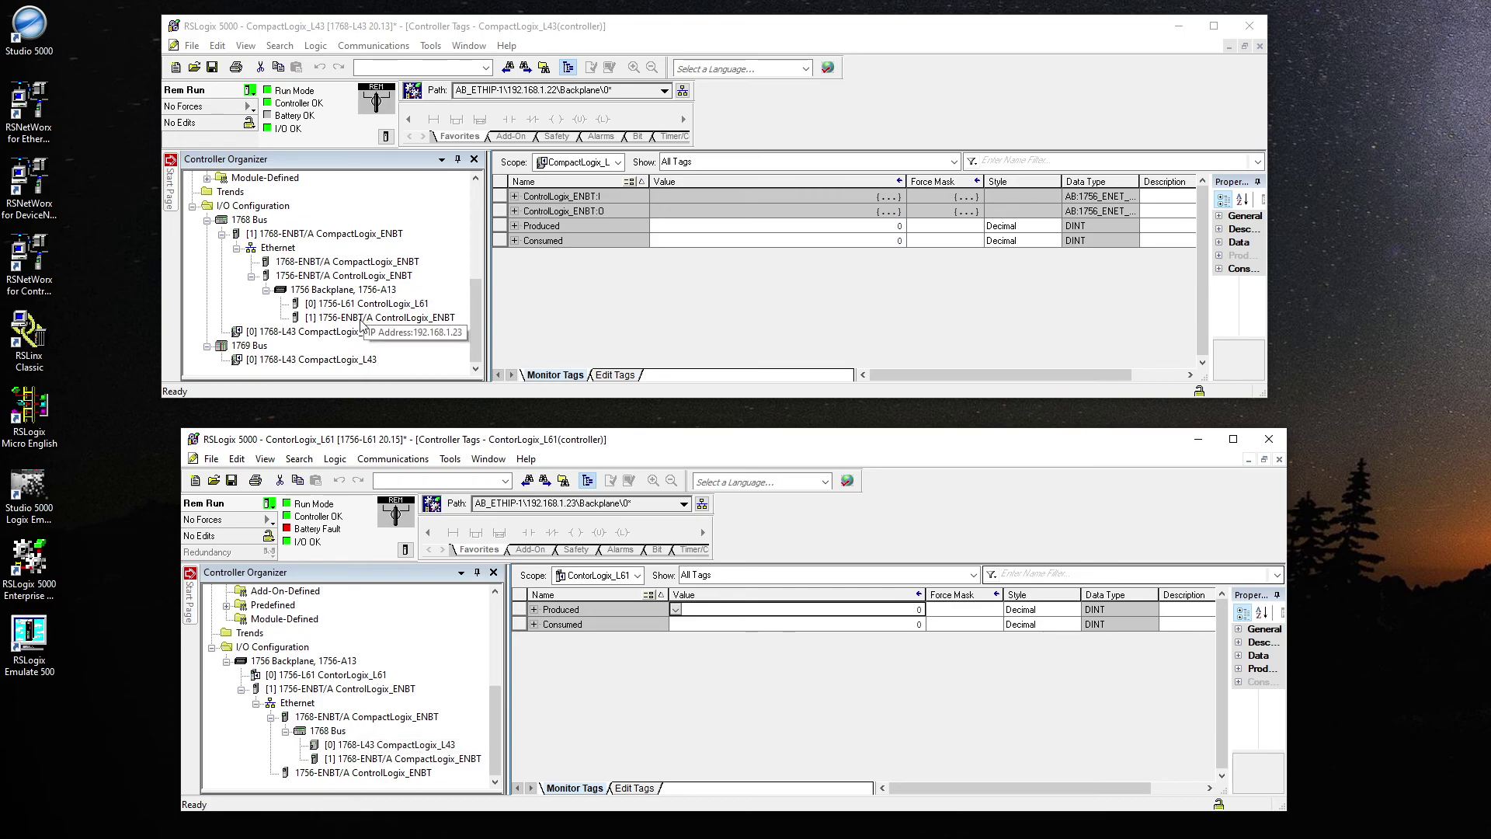